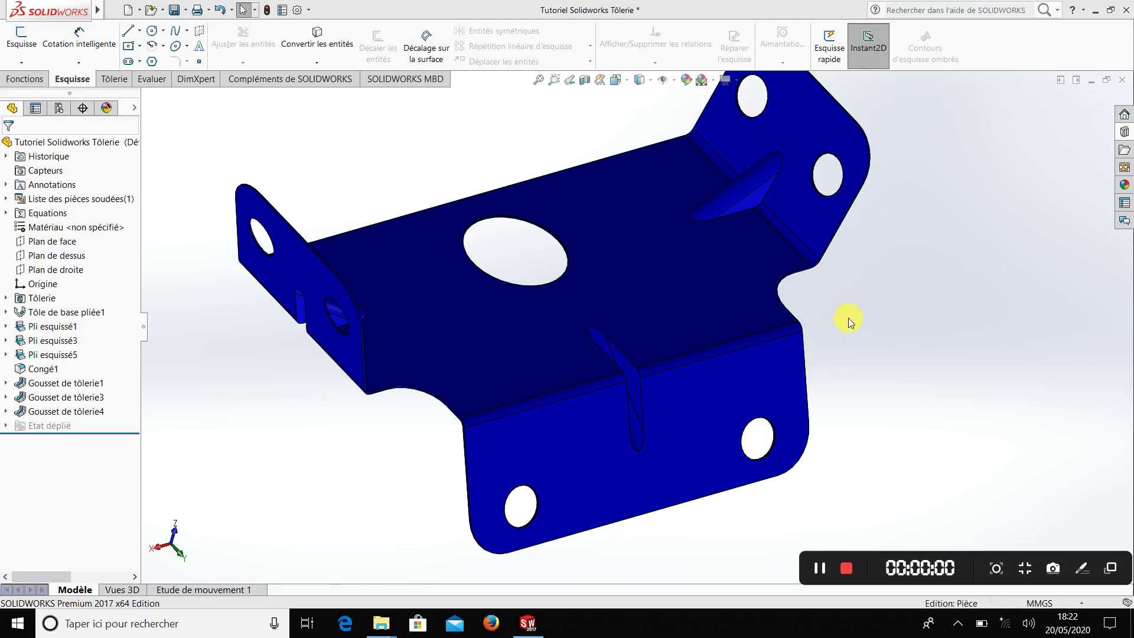
# Bring up the sheet-metal (Tôlerie) tools and show the bracket as a flat pattern.
pyautogui.moveTo(848, 318)
pyautogui.mouseDown(button='middle')
pyautogui.moveTo(823, 355)
pyautogui.moveTo(830, 362)
pyautogui.mouseUp(button='middle')
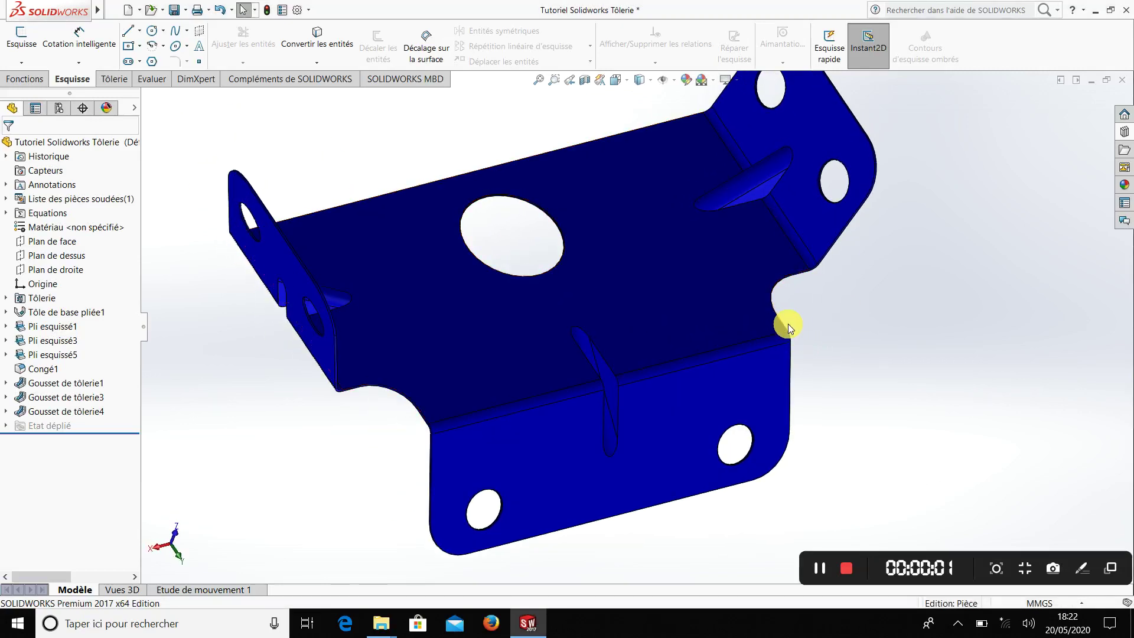
pyautogui.moveTo(785, 324)
pyautogui.mouseDown(button='middle')
pyautogui.moveTo(488, 180)
pyautogui.moveTo(458, 190)
pyautogui.moveTo(509, 186)
pyautogui.mouseUp(button='middle')
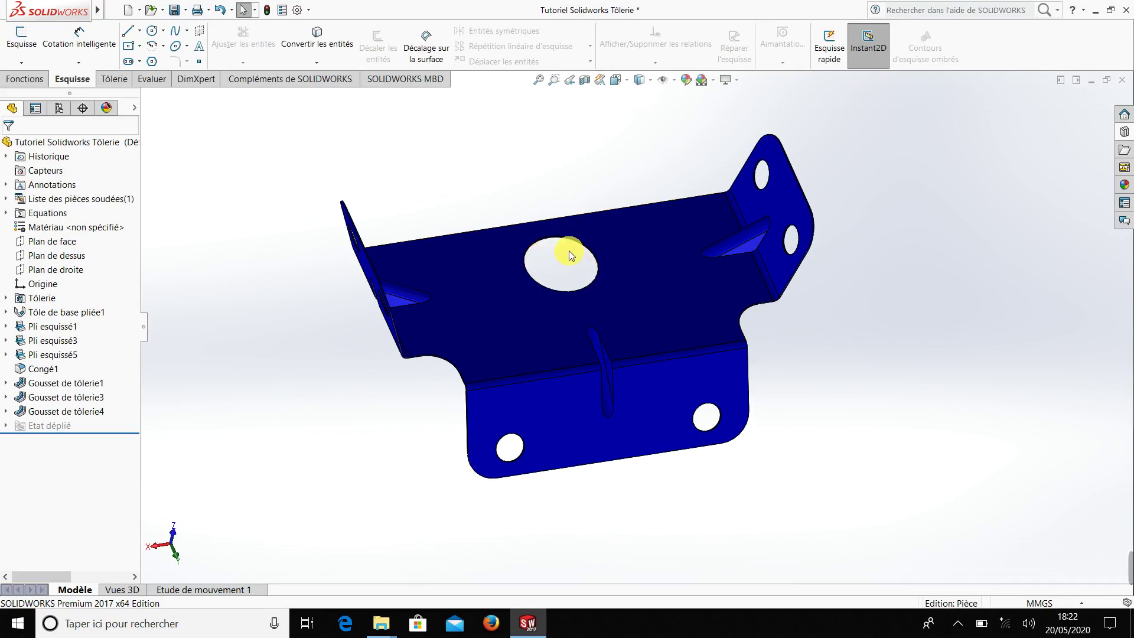
pyautogui.click(126, 89)
pyautogui.moveTo(551, 355)
pyautogui.mouseDown(button='middle')
pyautogui.moveTo(581, 322)
pyautogui.moveTo(678, 446)
pyautogui.moveTo(562, 385)
pyautogui.mouseUp(button='middle')
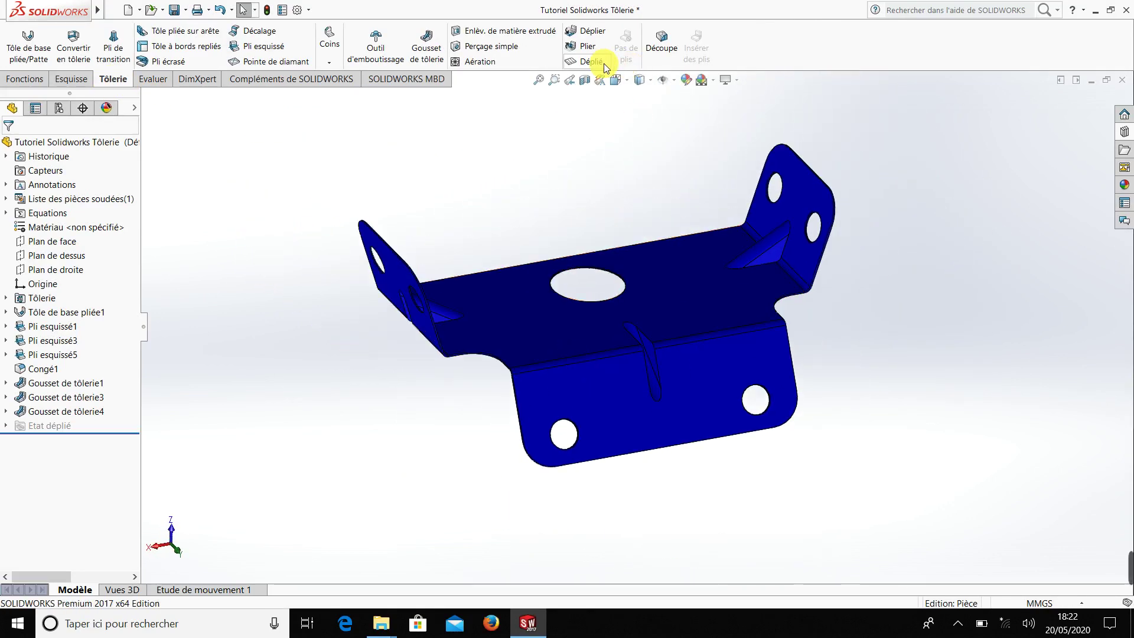
pyautogui.moveTo(582, 235); pyautogui.dragTo(620, 342, button='middle')
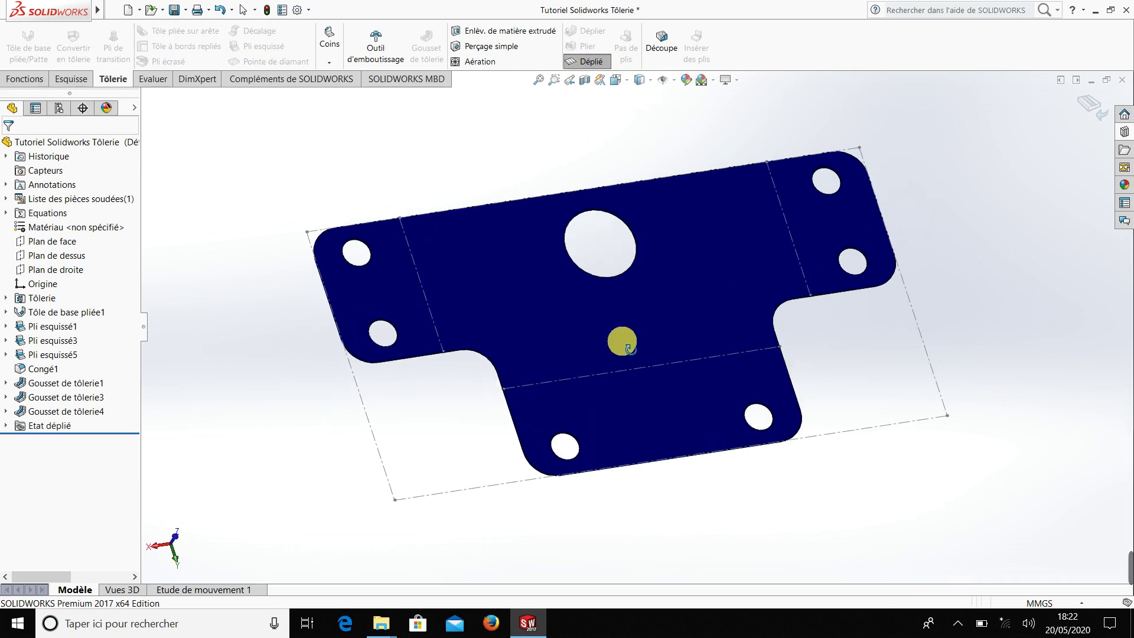
# Refold the bracket, then orbit and zoom to inspect it from several angles.
pyautogui.click(591, 61)
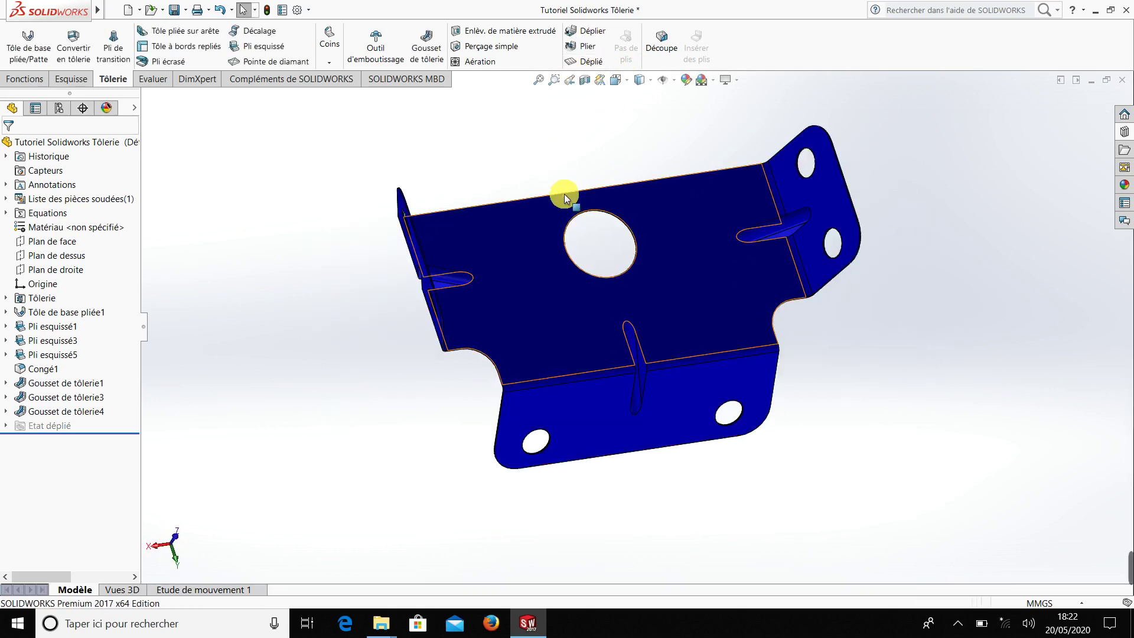
pyautogui.moveTo(562, 193)
pyautogui.mouseDown(button='middle')
pyautogui.moveTo(602, 195)
pyautogui.moveTo(650, 228)
pyautogui.moveTo(594, 263)
pyautogui.mouseUp(button='middle')
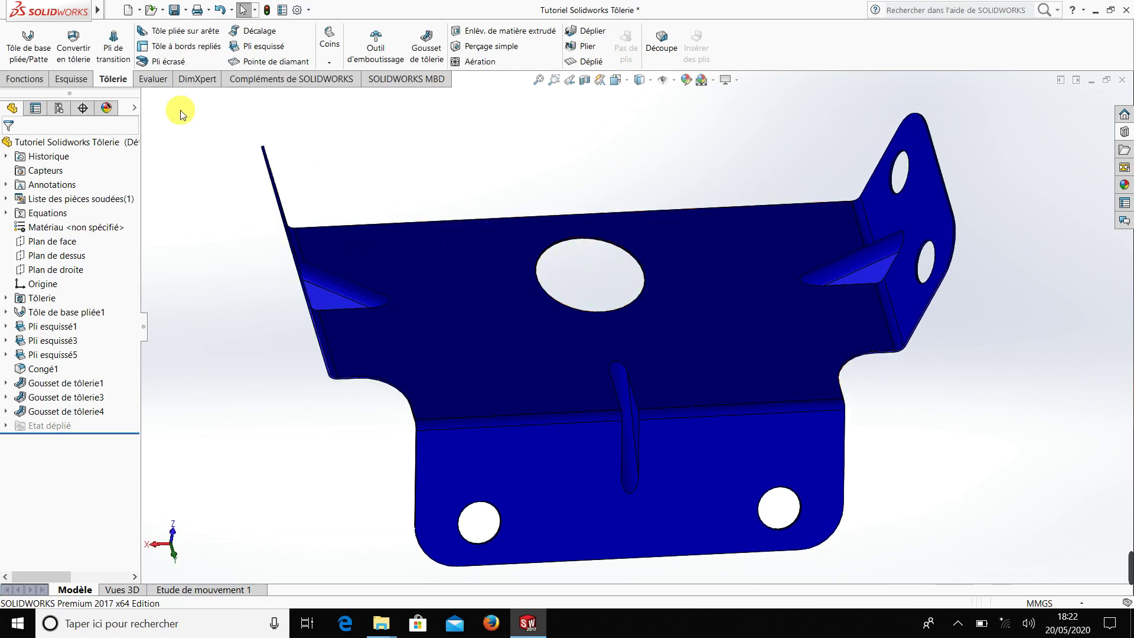
pyautogui.scroll(-1, 177, 111)
pyautogui.scroll(2, 729, 322)
pyautogui.scroll(-2, 754, 342)
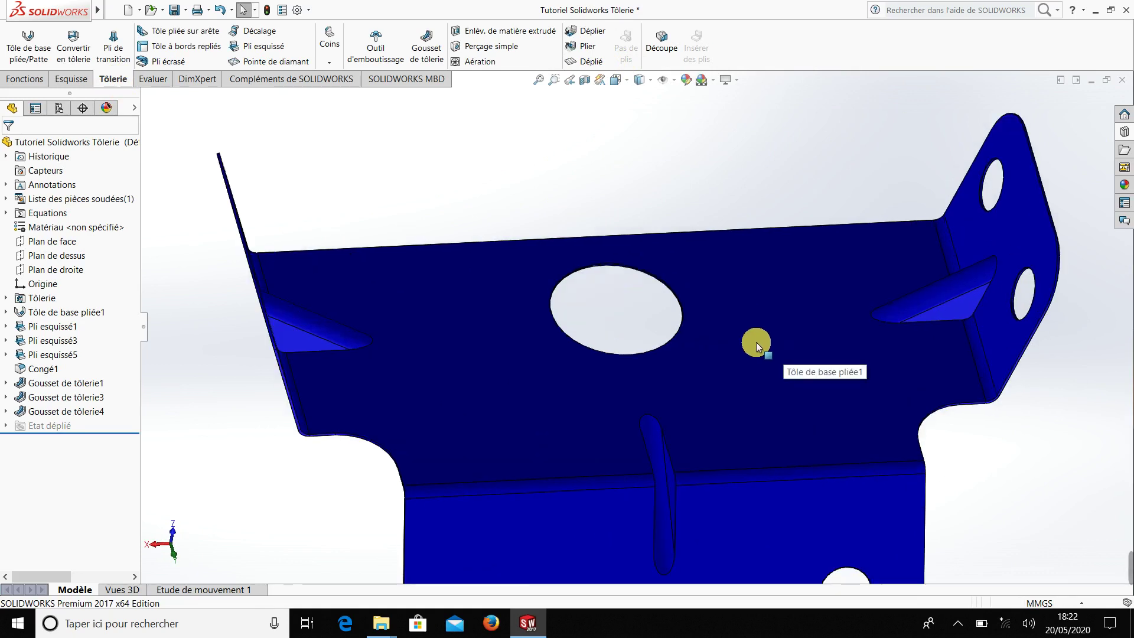
pyautogui.scroll(2, 742, 340)
pyautogui.moveTo(722, 359)
pyautogui.mouseDown(button='middle')
pyautogui.moveTo(684, 309)
pyautogui.moveTo(653, 197)
pyautogui.moveTo(702, 261)
pyautogui.moveTo(768, 252)
pyautogui.moveTo(655, 329)
pyautogui.moveTo(615, 294)
pyautogui.mouseUp(button='middle')
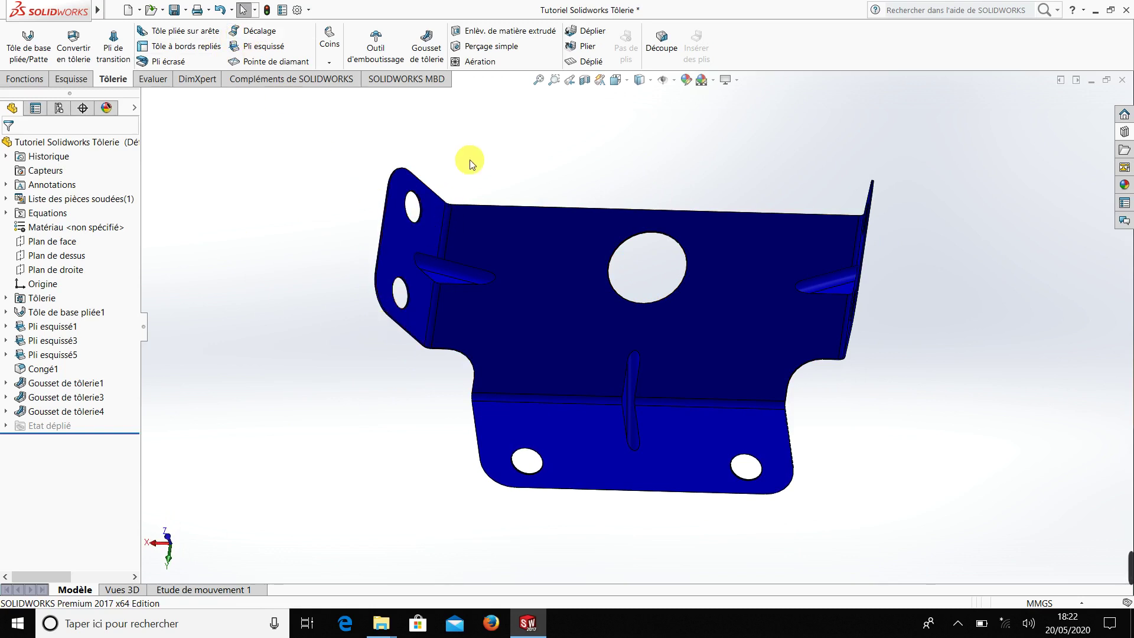
pyautogui.moveTo(397, 319)
pyautogui.mouseDown(button='middle')
pyautogui.moveTo(615, 317)
pyautogui.moveTo(558, 283)
pyautogui.moveTo(630, 284)
pyautogui.mouseUp(button='middle')
pyautogui.scroll(-2, 615, 325)
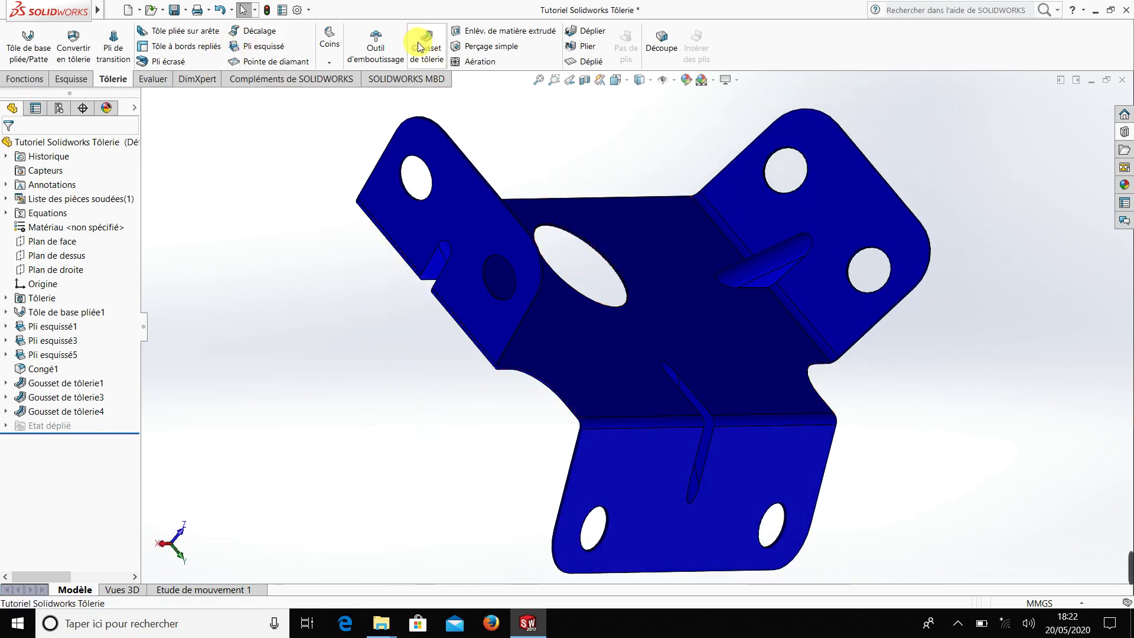
# Orbit the bracket toward a front view and refold it from the flat pattern.
pyautogui.moveTo(368, 224)
pyautogui.mouseDown(button='middle')
pyautogui.moveTo(329, 198)
pyautogui.moveTo(312, 257)
pyautogui.moveTo(374, 241)
pyautogui.moveTo(365, 265)
pyautogui.moveTo(620, 359)
pyautogui.moveTo(638, 346)
pyautogui.mouseUp(button='middle')
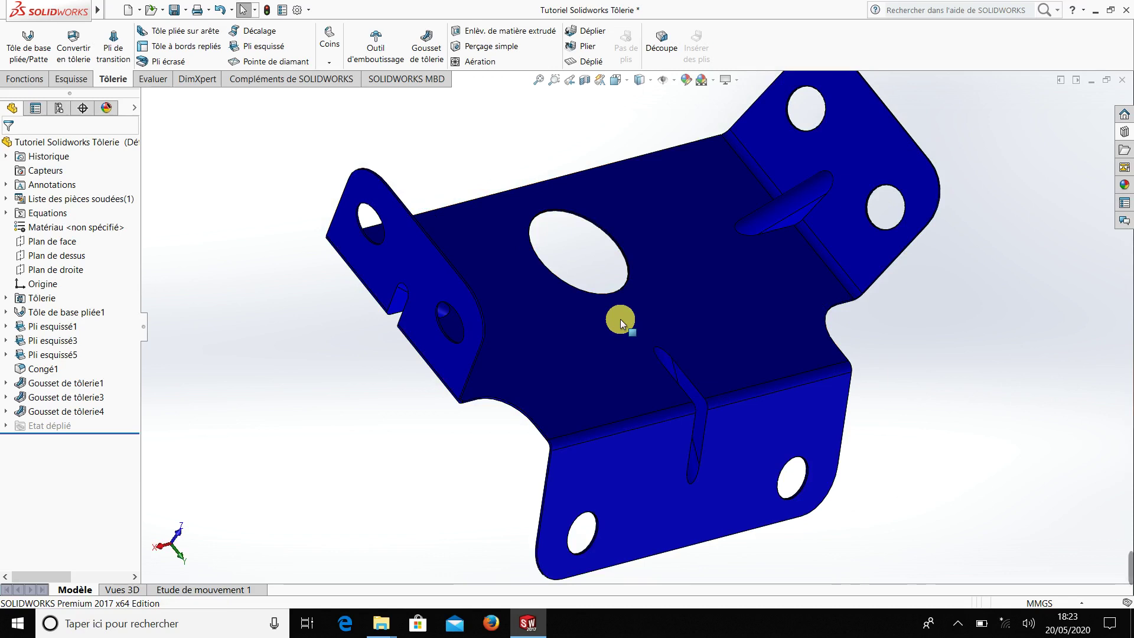
pyautogui.moveTo(620, 319)
pyautogui.mouseDown(button='middle')
pyautogui.moveTo(609, 328)
pyautogui.moveTo(570, 281)
pyautogui.moveTo(592, 328)
pyautogui.mouseUp(button='middle')
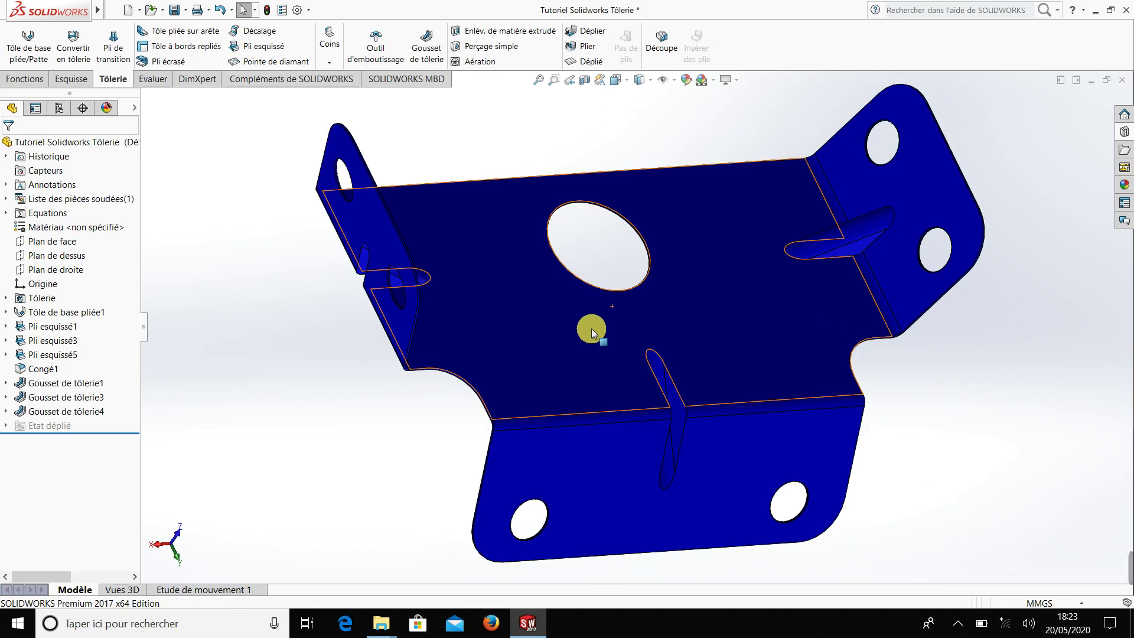
pyautogui.moveTo(590, 328)
pyautogui.mouseDown(button='middle')
pyautogui.moveTo(628, 265)
pyautogui.moveTo(539, 228)
pyautogui.moveTo(489, 233)
pyautogui.moveTo(524, 218)
pyautogui.moveTo(550, 240)
pyautogui.moveTo(559, 293)
pyautogui.moveTo(678, 303)
pyautogui.moveTo(679, 263)
pyautogui.moveTo(621, 306)
pyautogui.moveTo(701, 291)
pyautogui.moveTo(589, 328)
pyautogui.moveTo(598, 348)
pyautogui.moveTo(598, 313)
pyautogui.moveTo(642, 341)
pyautogui.moveTo(608, 337)
pyautogui.moveTo(658, 331)
pyautogui.moveTo(618, 342)
pyautogui.moveTo(682, 293)
pyautogui.mouseUp(button='middle')
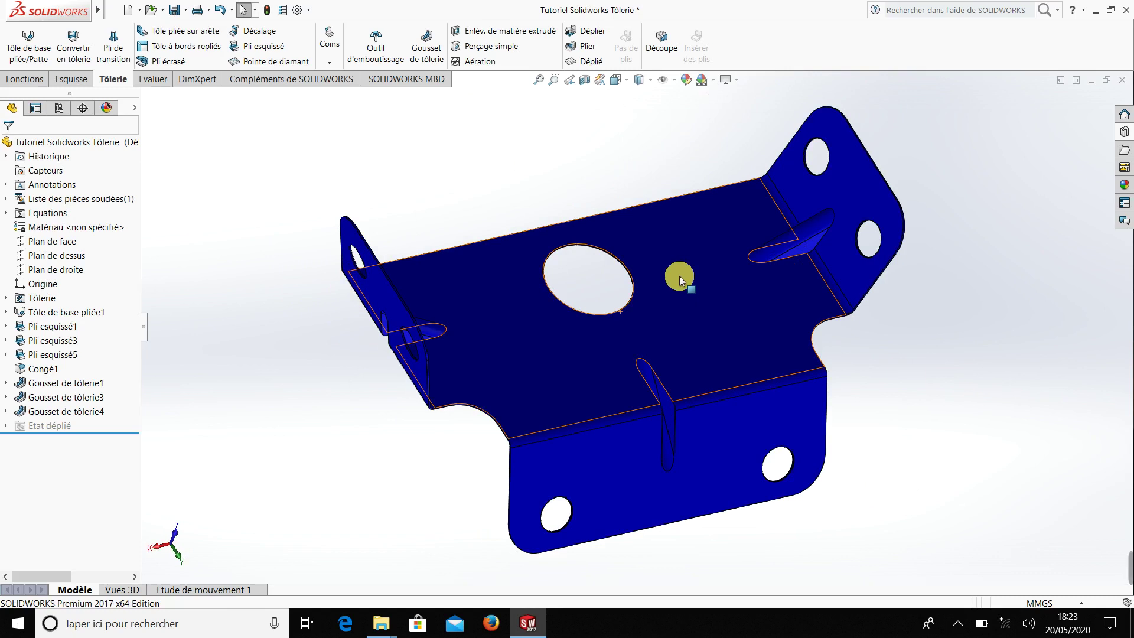
pyautogui.moveTo(634, 313)
pyautogui.mouseDown(button='middle')
pyautogui.moveTo(598, 294)
pyautogui.moveTo(650, 306)
pyautogui.moveTo(608, 321)
pyautogui.moveTo(537, 283)
pyautogui.moveTo(537, 325)
pyautogui.moveTo(547, 308)
pyautogui.mouseUp(button='middle')
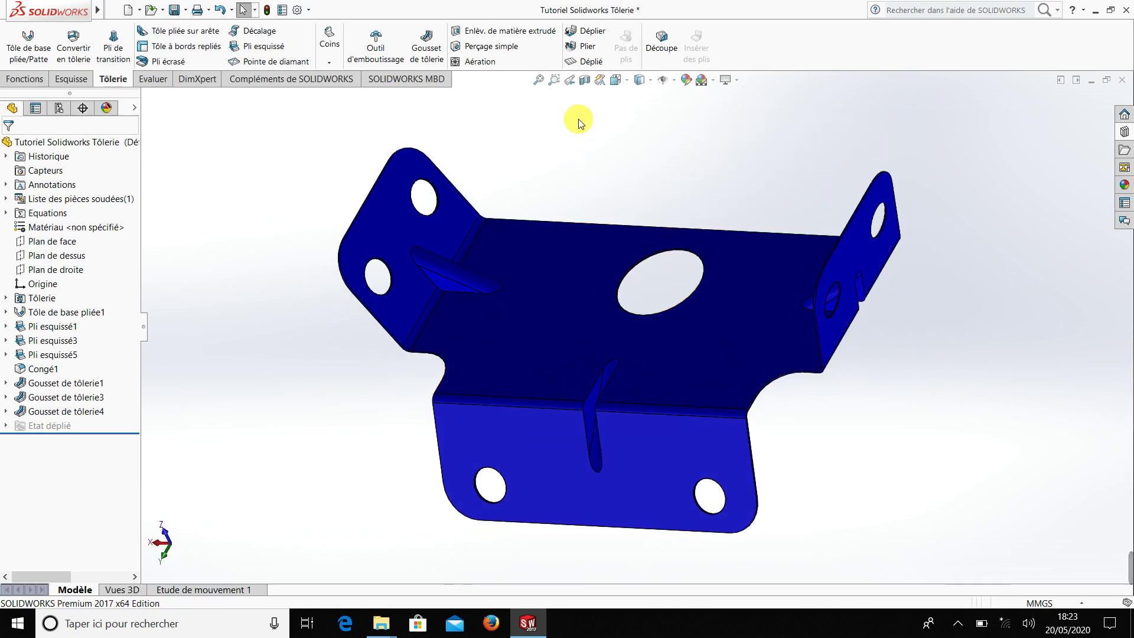
pyautogui.click(591, 62)
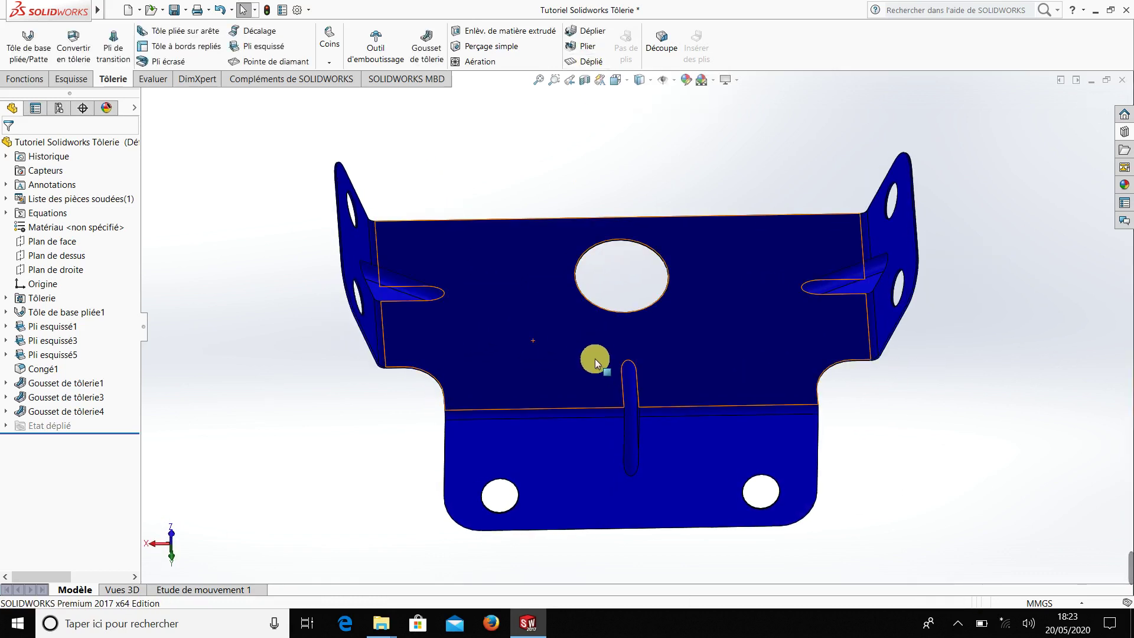
# Create a new part and start a sketch on the front plane.
pyautogui.hotkey('ctrl', 'n')
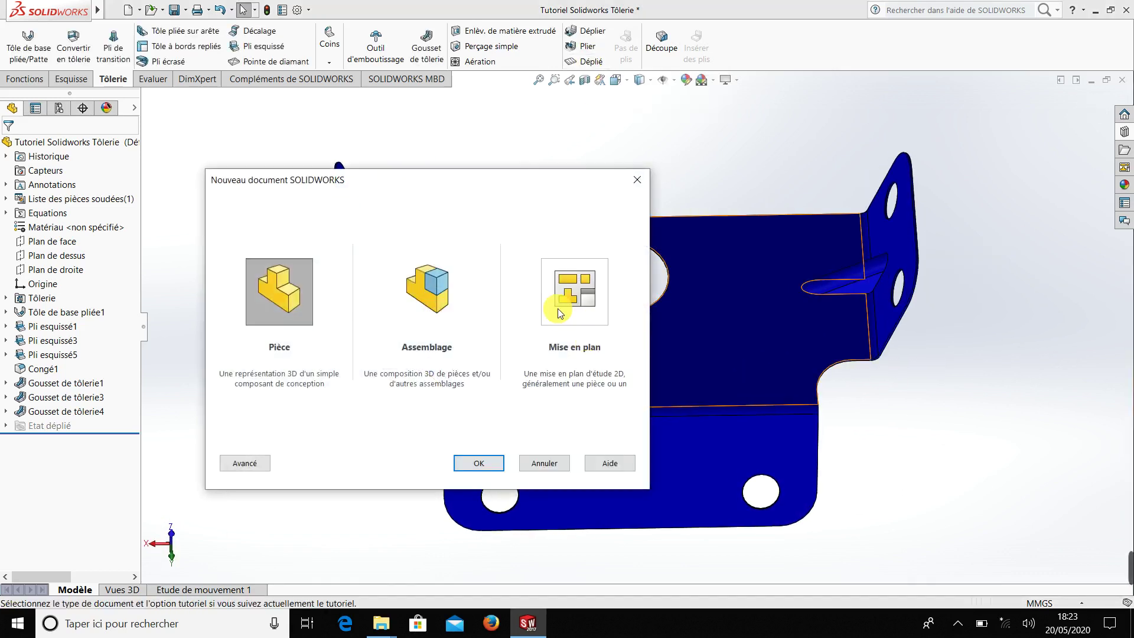
pyautogui.click(496, 465)
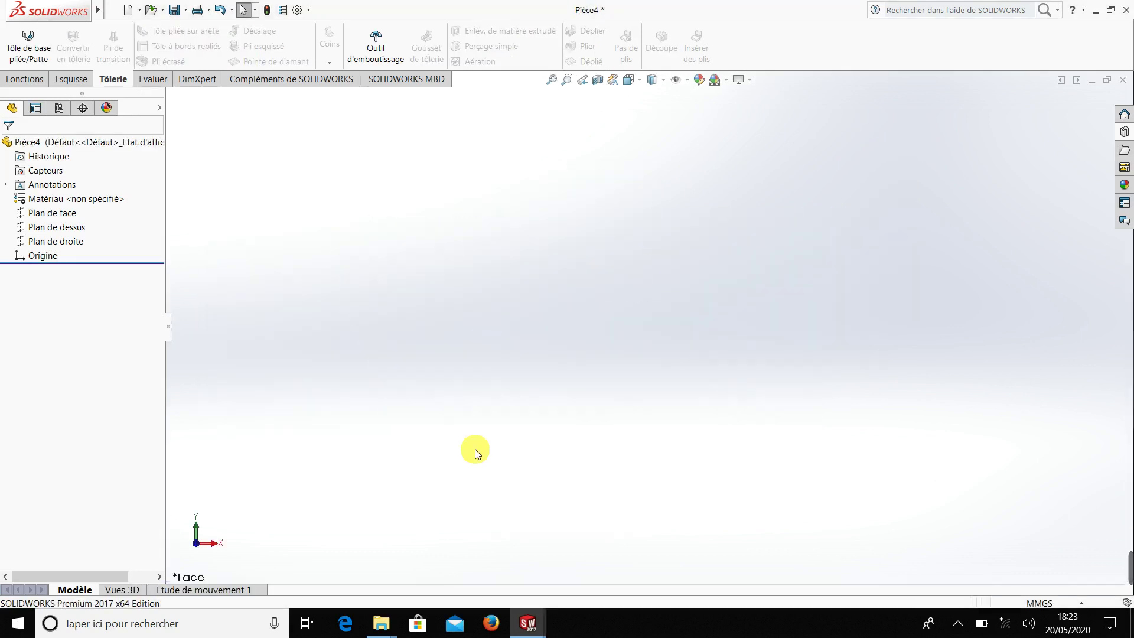
pyautogui.click(81, 82)
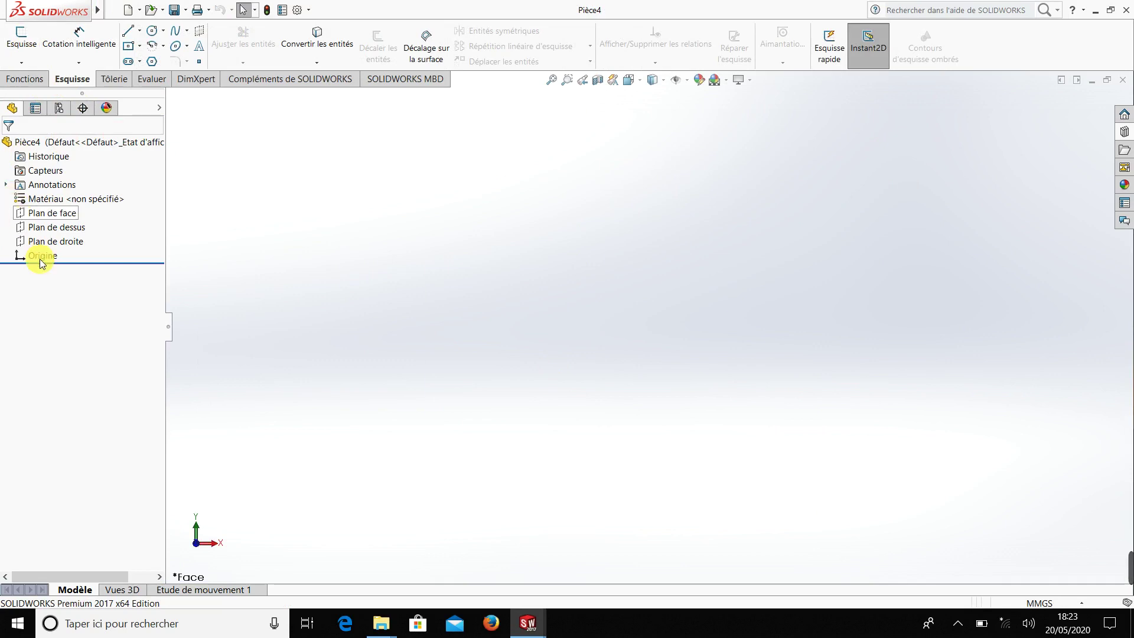
pyautogui.click(53, 213)
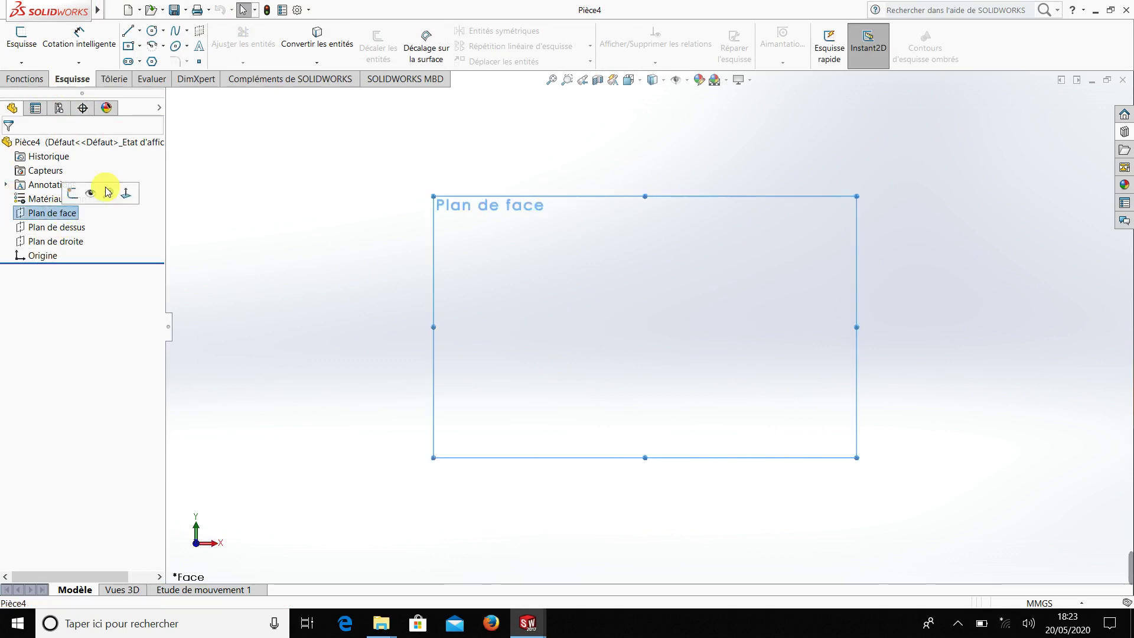
pyautogui.click(26, 46)
# Draw the T-shaped line outline: a wide lower section topped by a narrower raised tab.
pyautogui.click(129, 34)
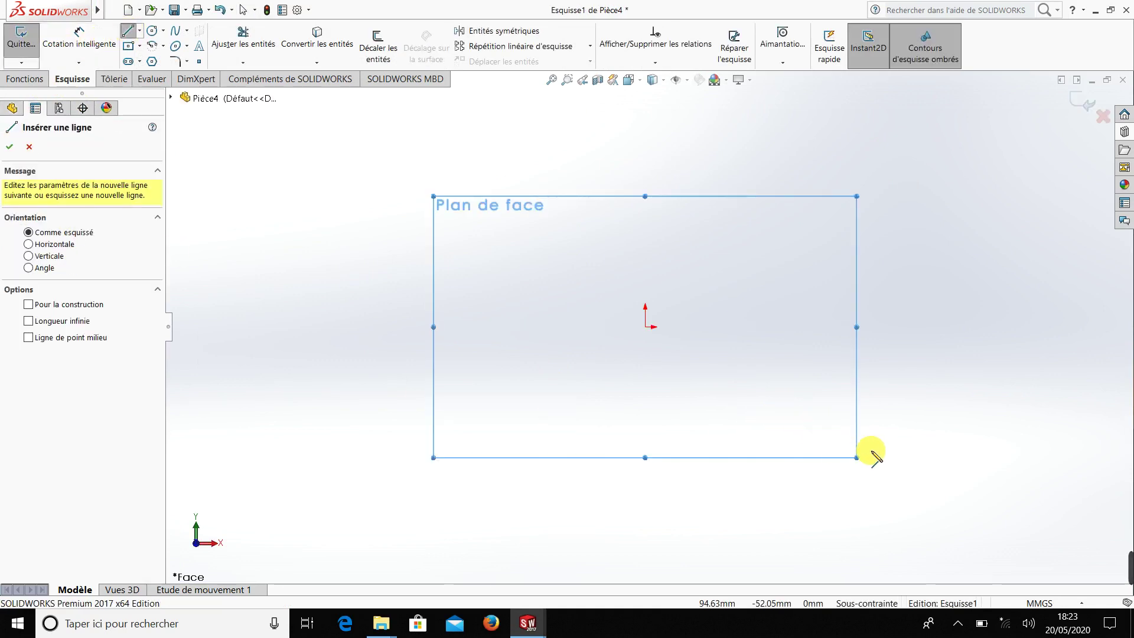
pyautogui.click(880, 443)
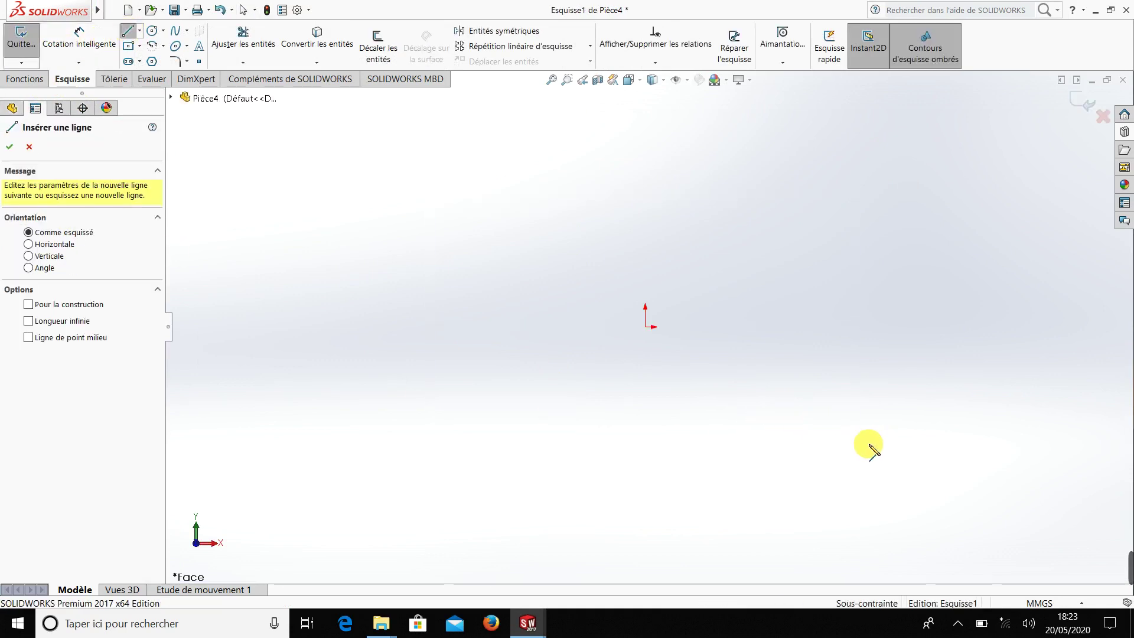
pyautogui.doubleClick(345, 444)
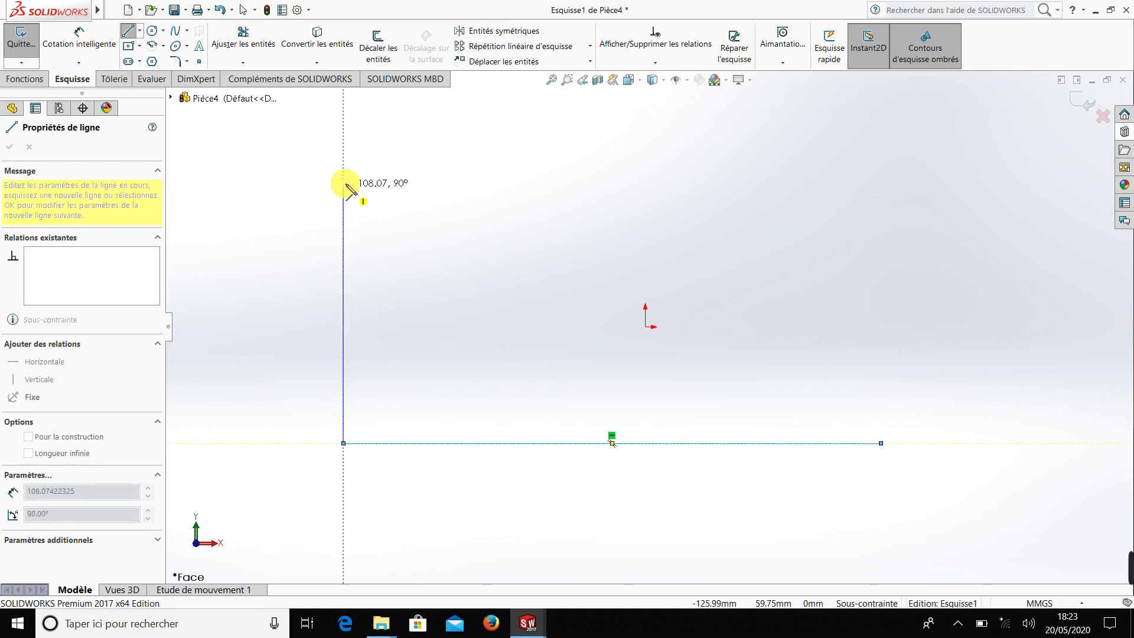
pyautogui.click(343, 179)
pyautogui.click(584, 179)
pyautogui.scroll(2, 596, 212)
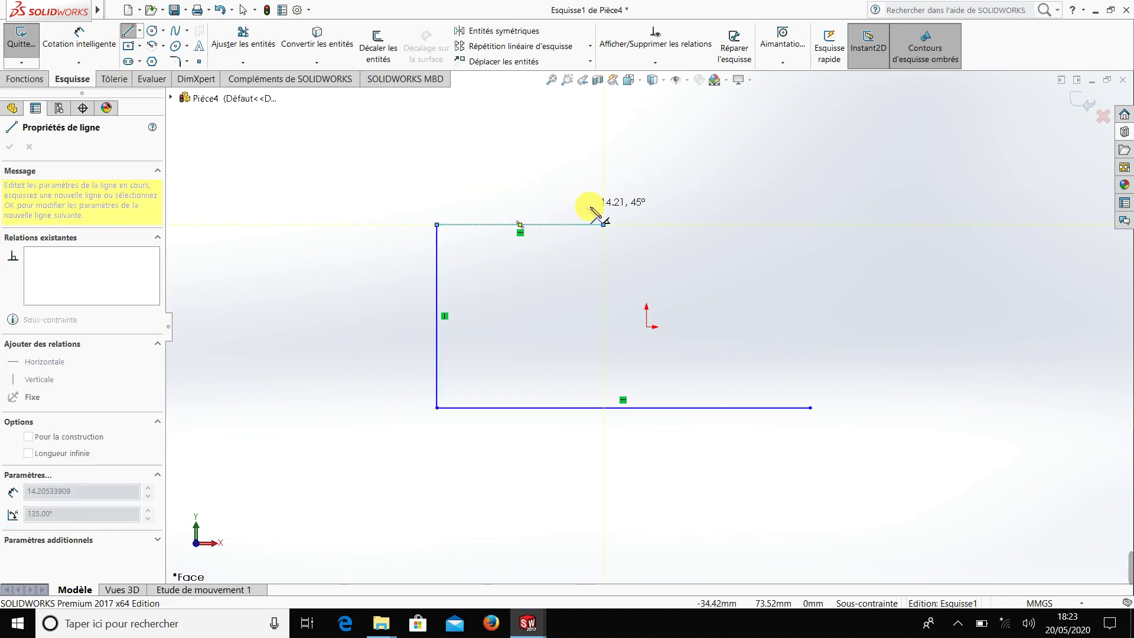
pyautogui.scroll(1, 609, 171)
pyautogui.click(612, 127)
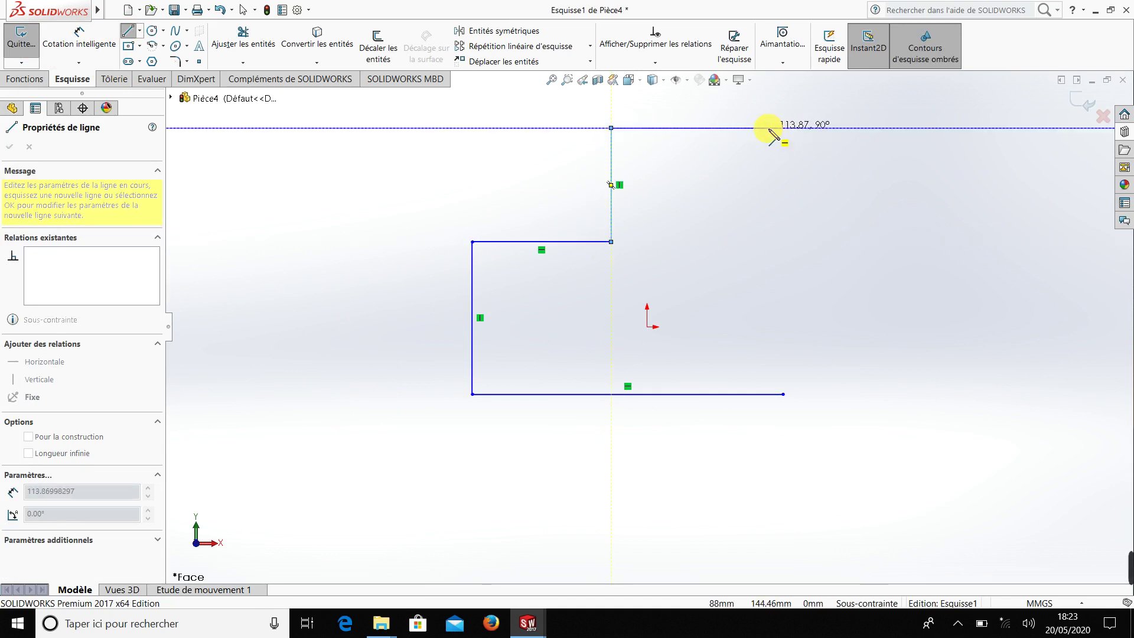
pyautogui.click(768, 128)
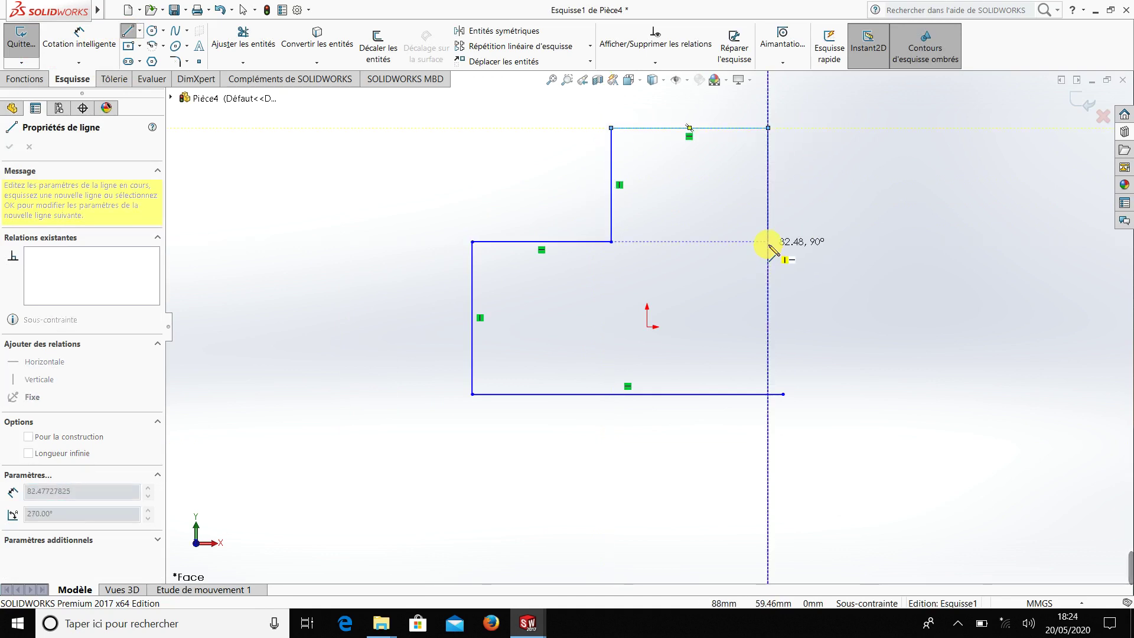
pyautogui.click(768, 242)
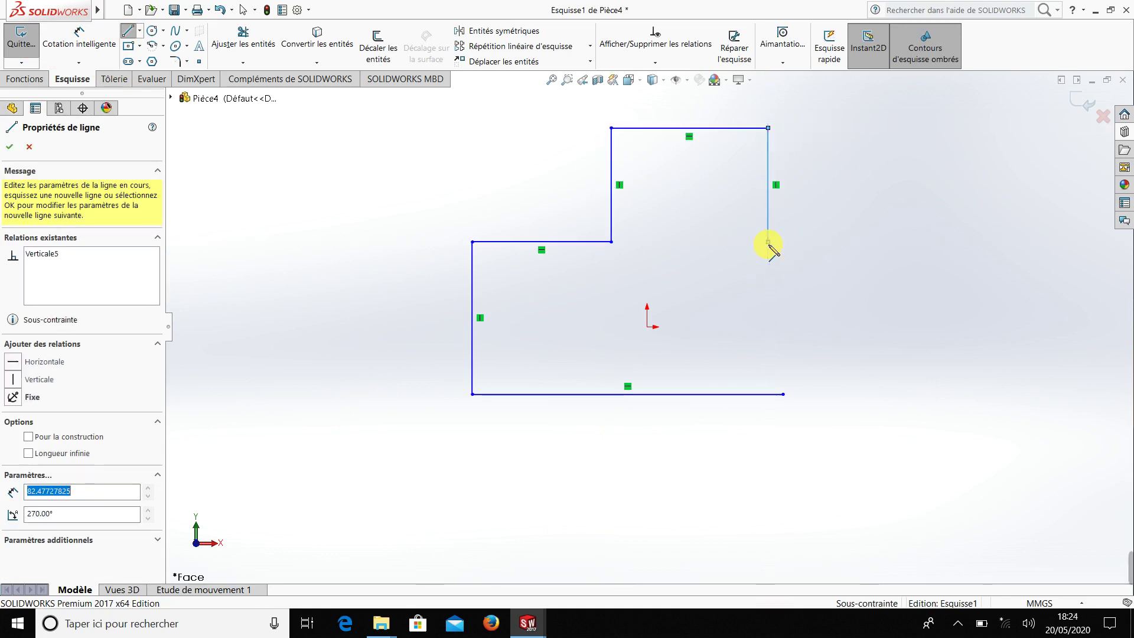
pyautogui.click(826, 242)
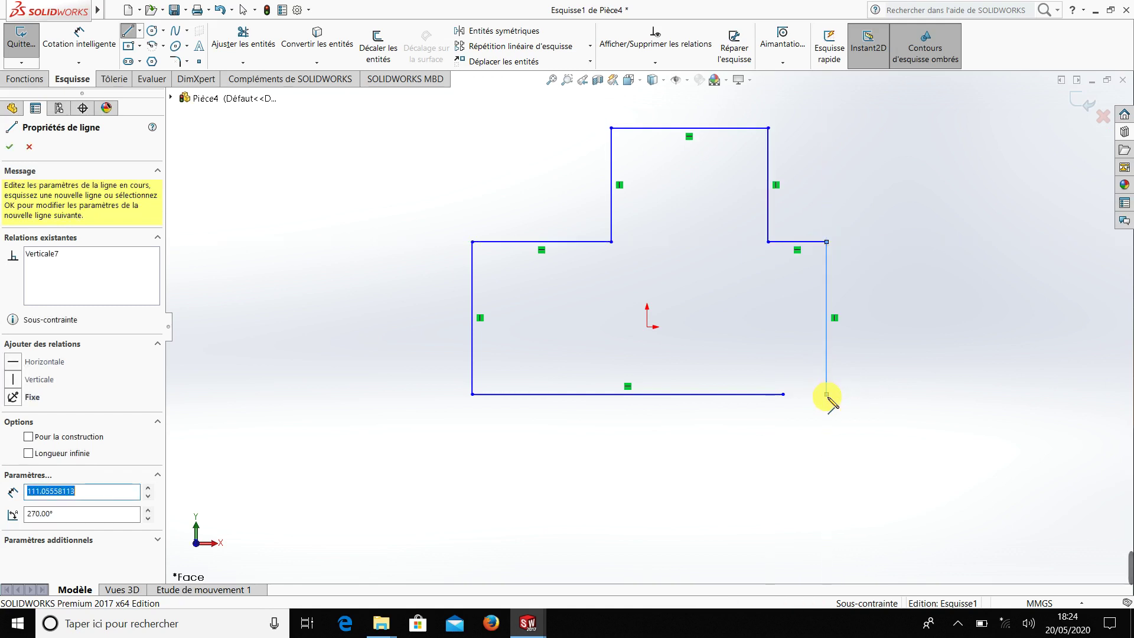
pyautogui.click(826, 394)
pyautogui.press('Escape')
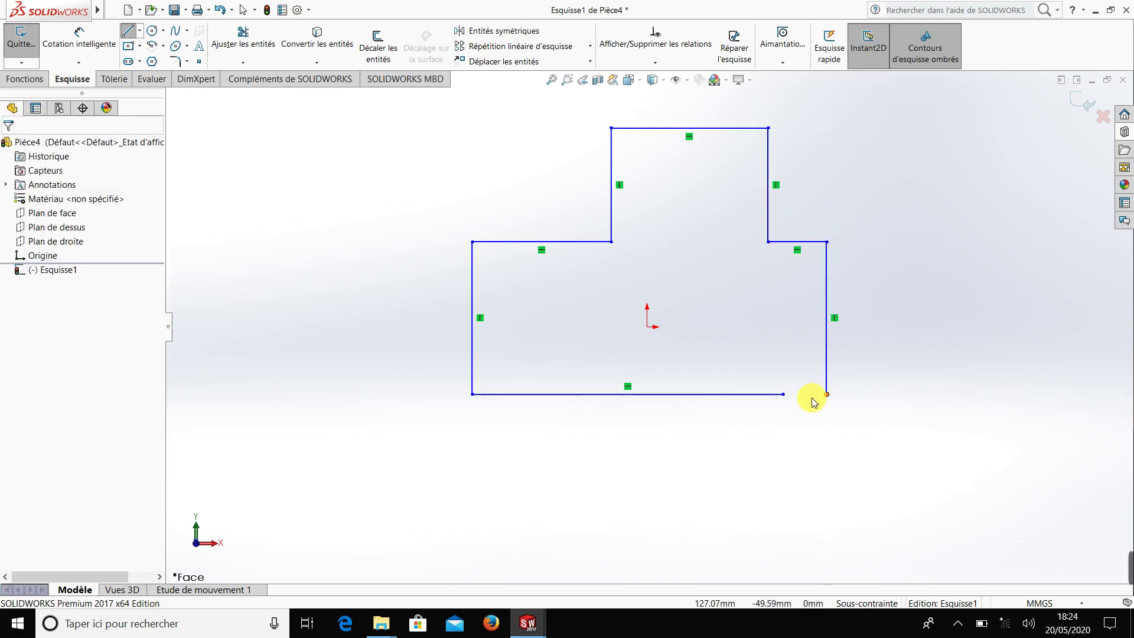
# Merge the two loose bottom-right endpoints to close the outline.
pyautogui.click(783, 394)
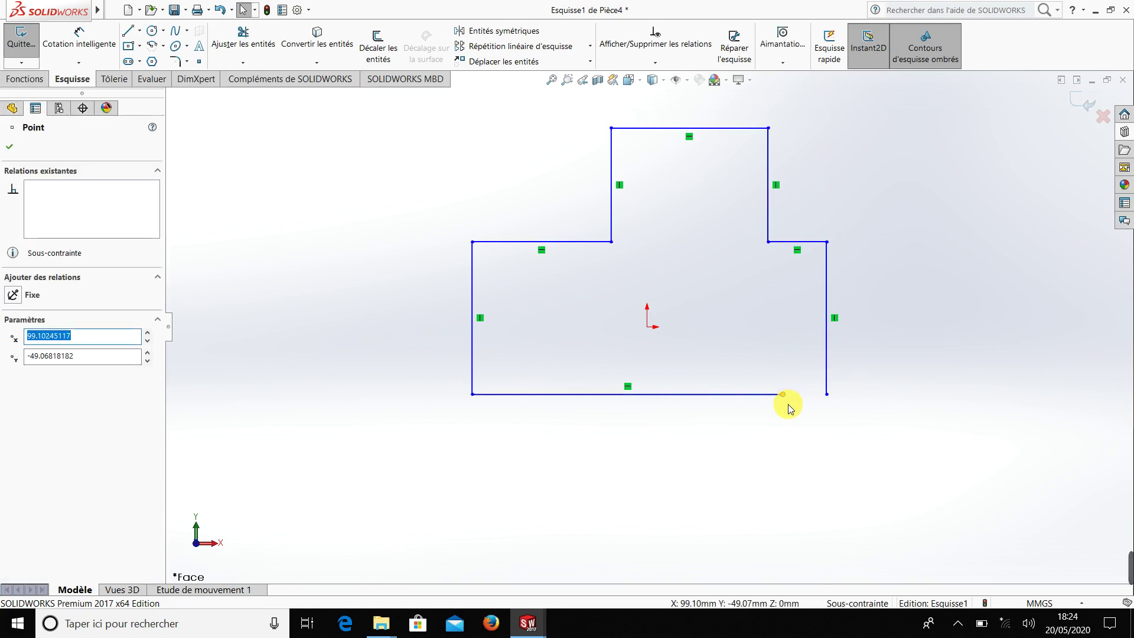
pyautogui.keyDown('ctrl'); pyautogui.click(827, 395); pyautogui.keyUp('ctrl')
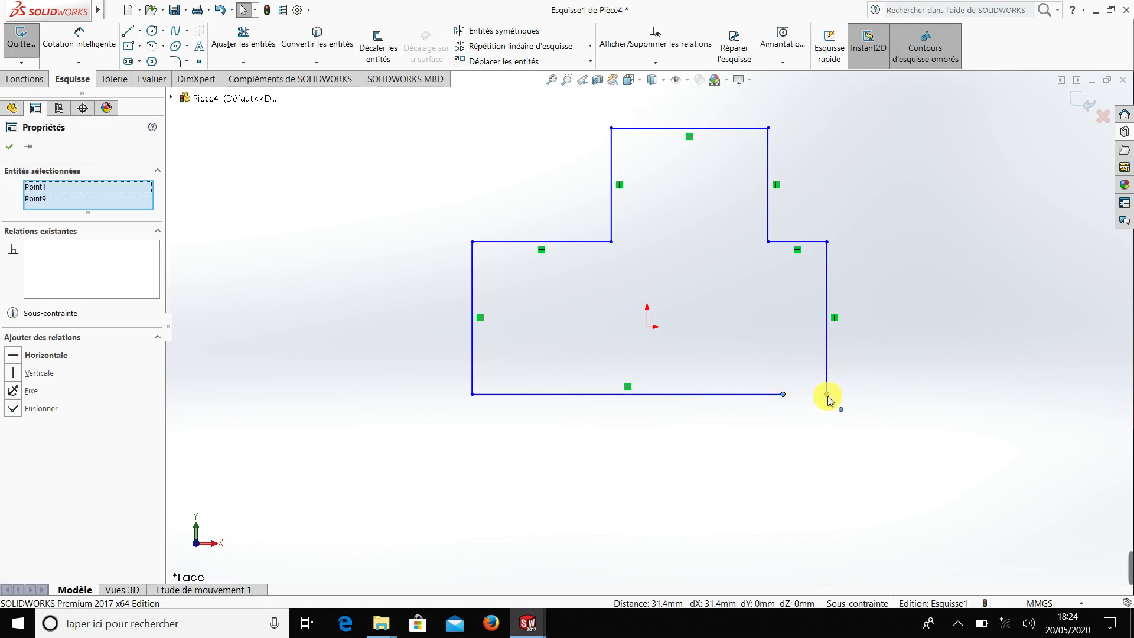
pyautogui.click(13, 408)
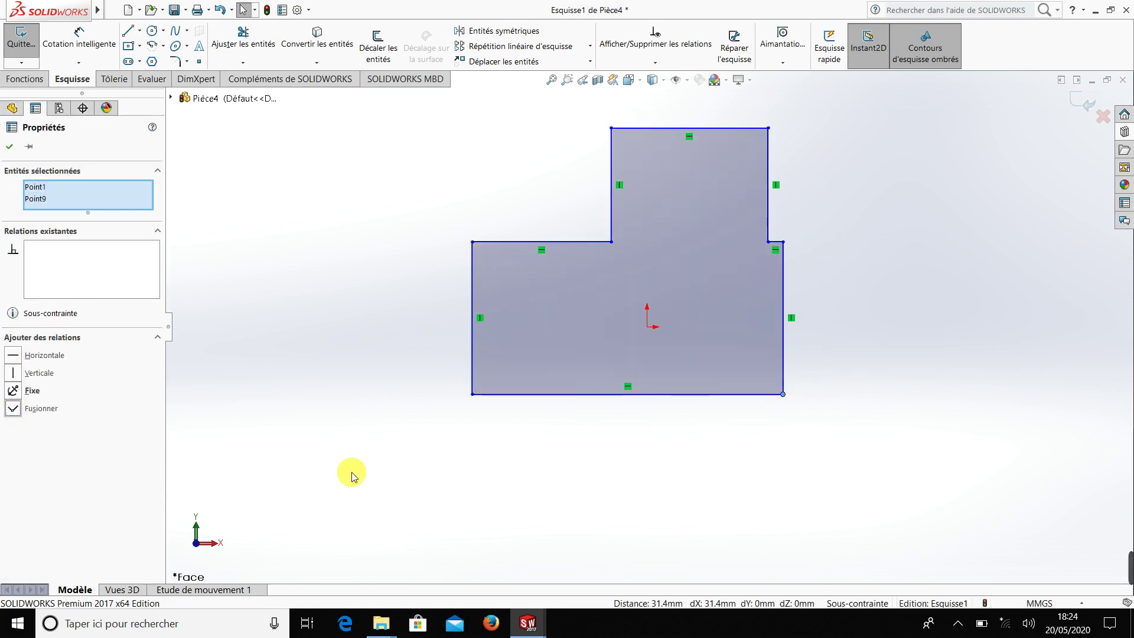
pyautogui.scroll(-3, 692, 347)
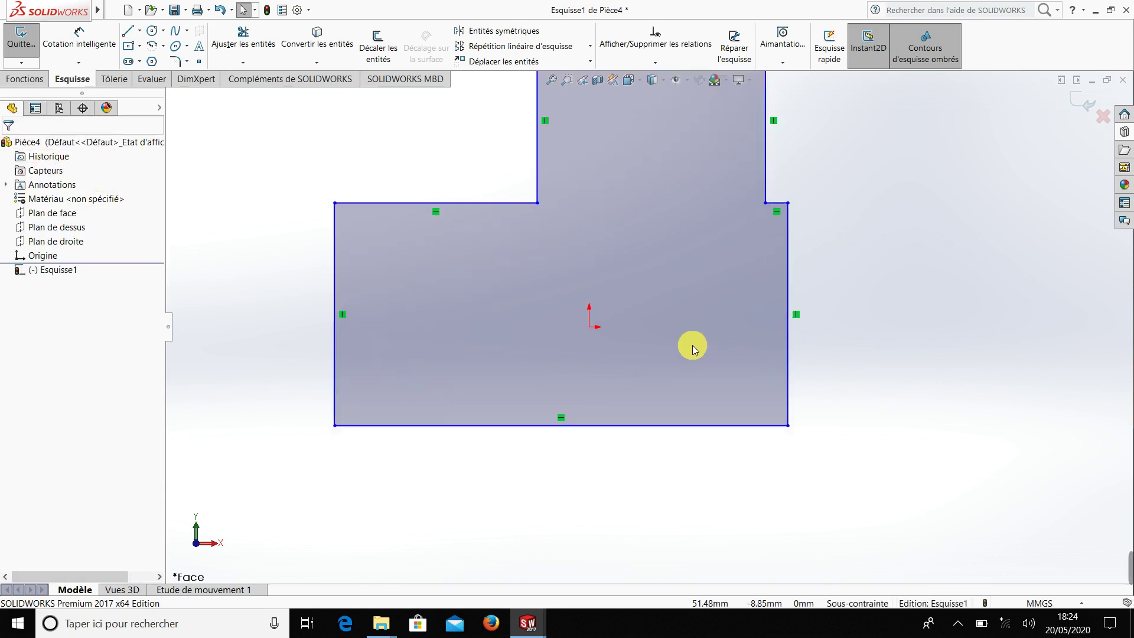
pyautogui.scroll(1, 696, 414)
# Dimension the bottom edge length to 150 mm.
pyautogui.click(86, 43)
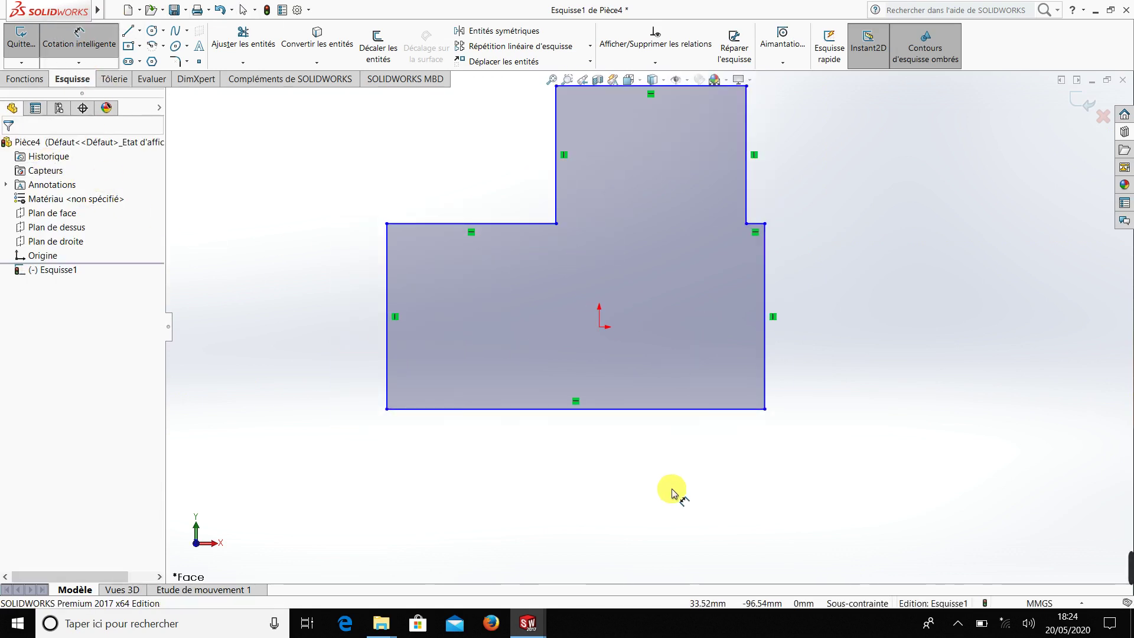
pyautogui.scroll(-1, 655, 431)
pyautogui.click(603, 432)
pyautogui.scroll(2, 602, 431)
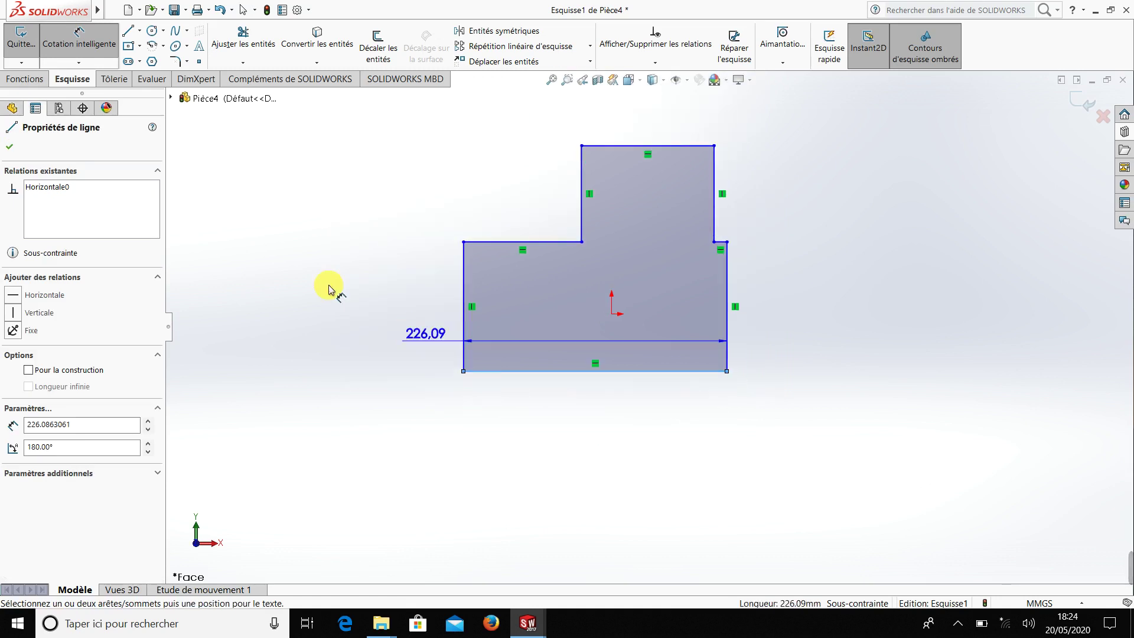
pyautogui.click(607, 469)
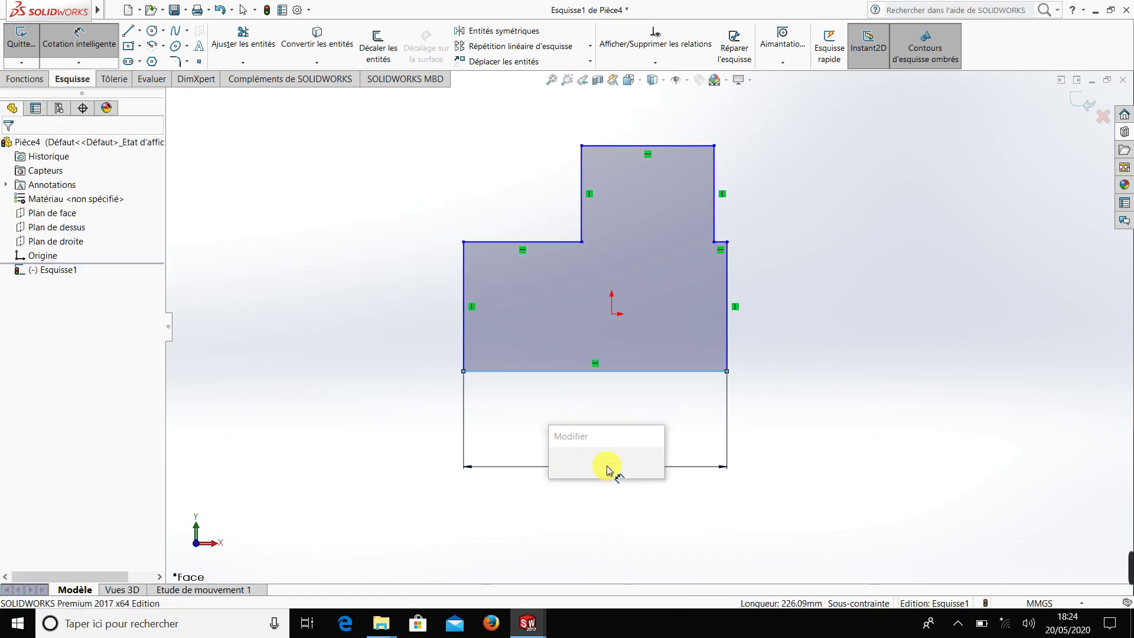
pyautogui.write('150')
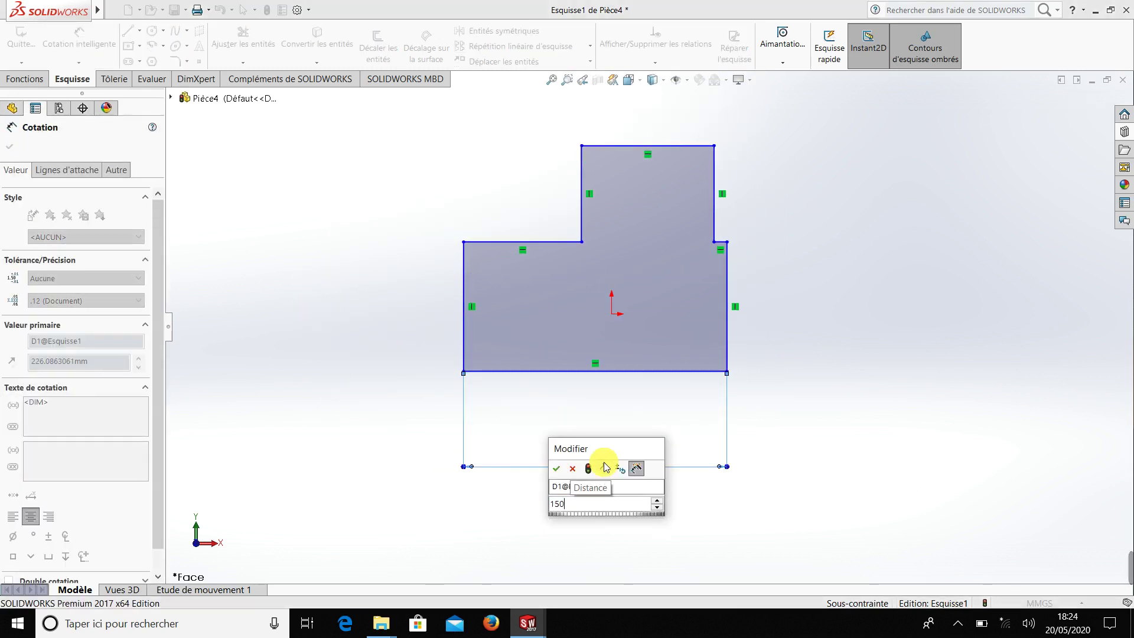
pyautogui.press('Return')
pyautogui.scroll(-1, 631, 403)
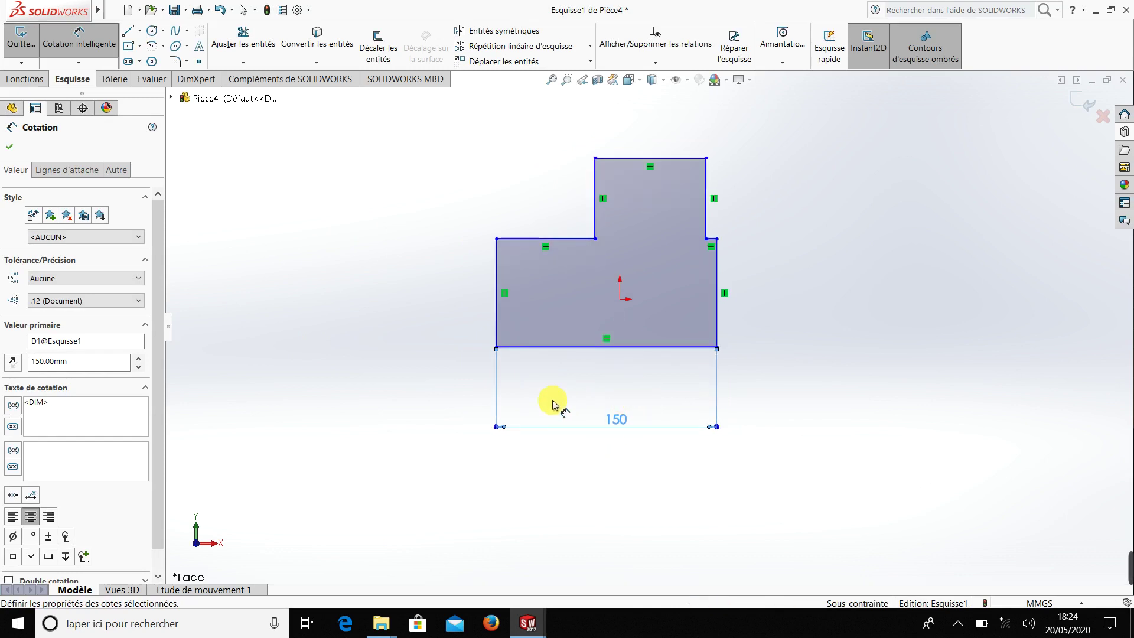
# Dimension the overall height from bottom to top edge as 100 mm.
pyautogui.click(557, 351)
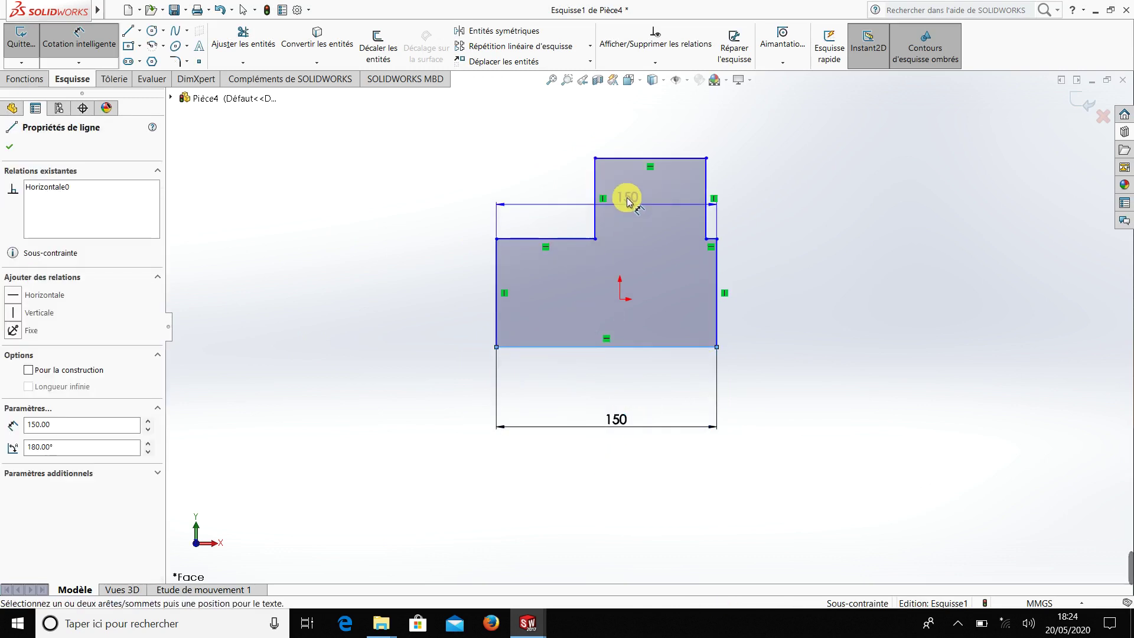
pyautogui.click(634, 164)
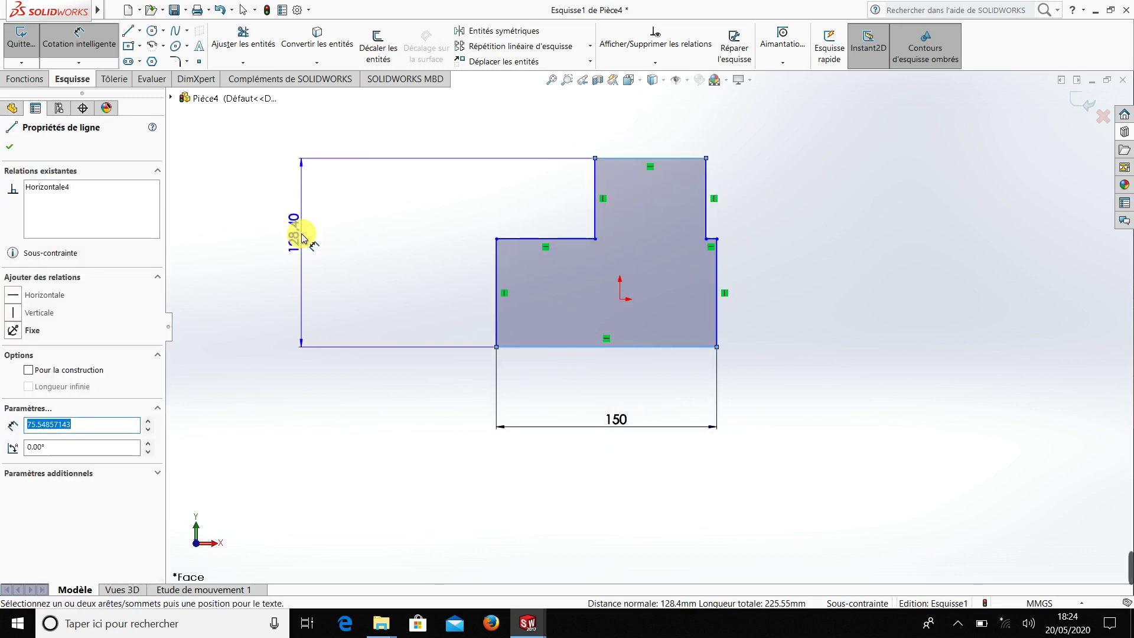
pyautogui.click(300, 233)
pyautogui.write('100')
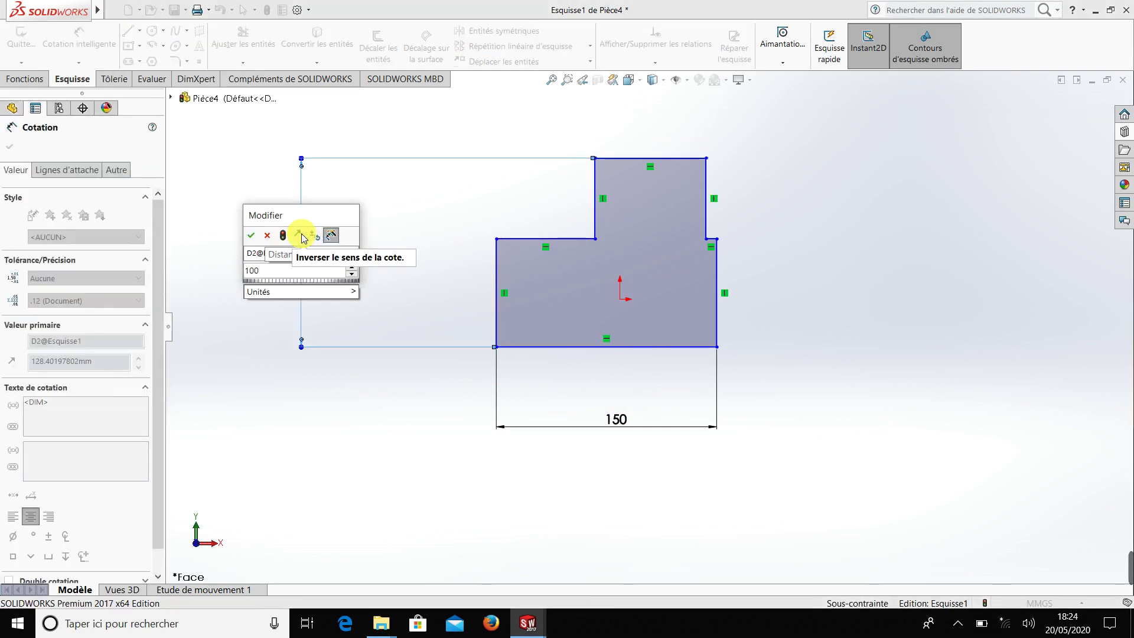
pyautogui.press('Return')
pyautogui.click(363, 305)
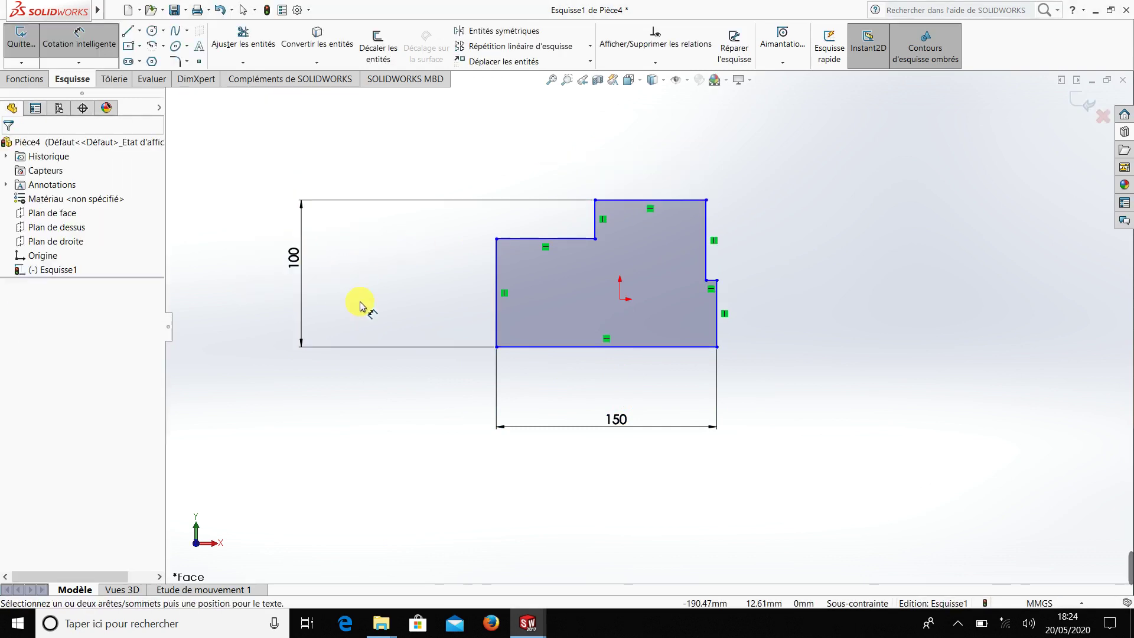
# Set the origin-to-tab-top distance to 50 mm, placed right of the shape.
pyautogui.click(627, 199)
pyautogui.click(620, 300)
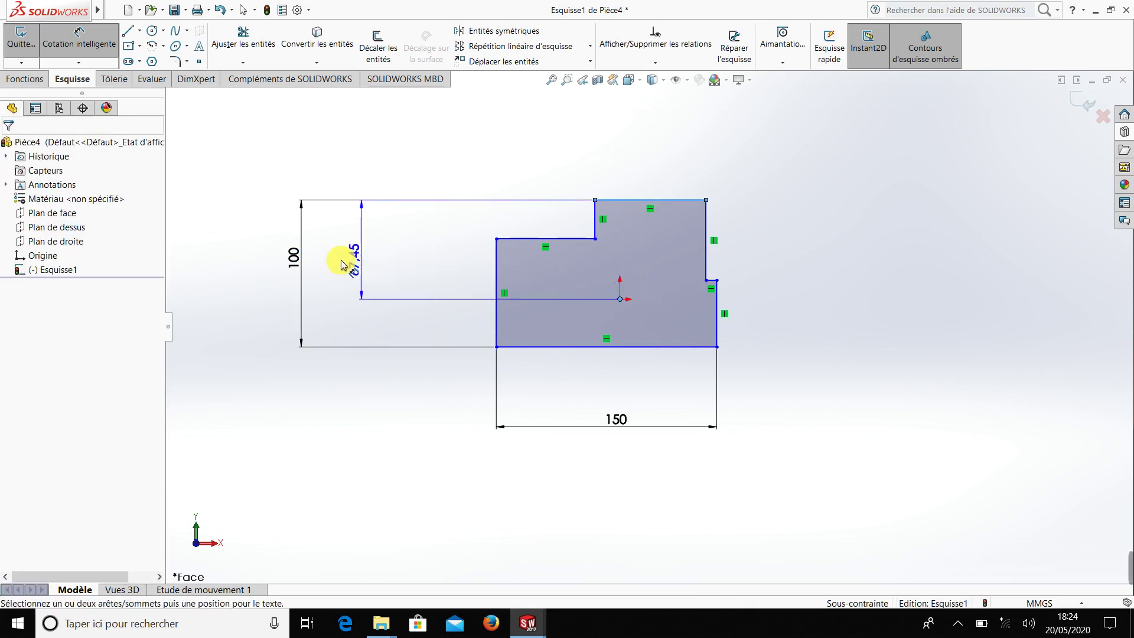
pyautogui.click(338, 256)
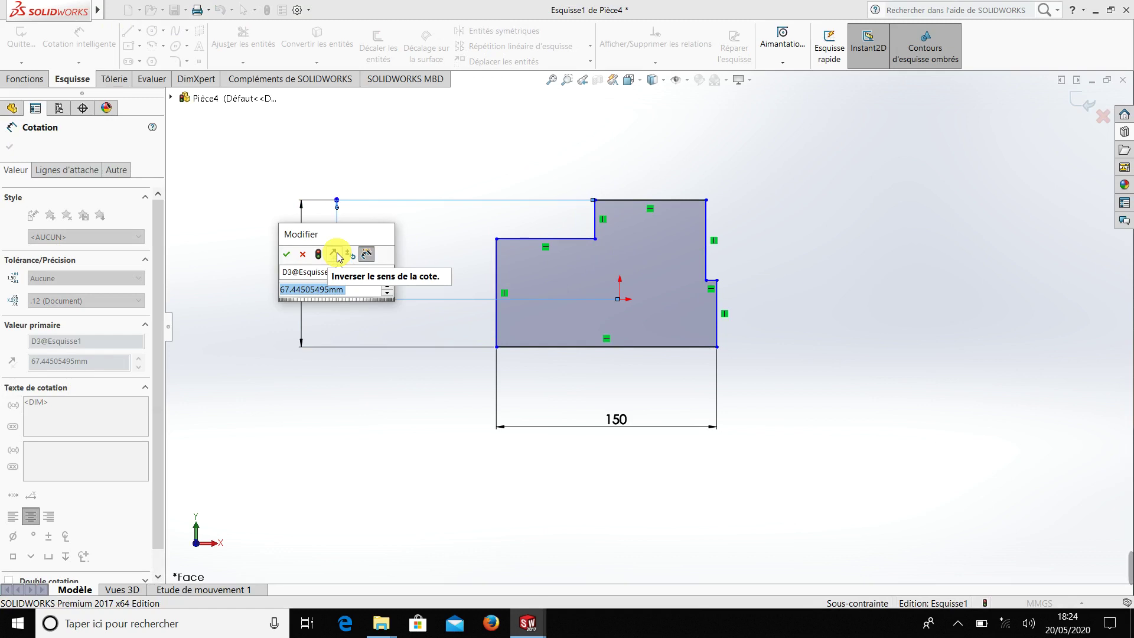
pyautogui.write('50')
pyautogui.press('Return')
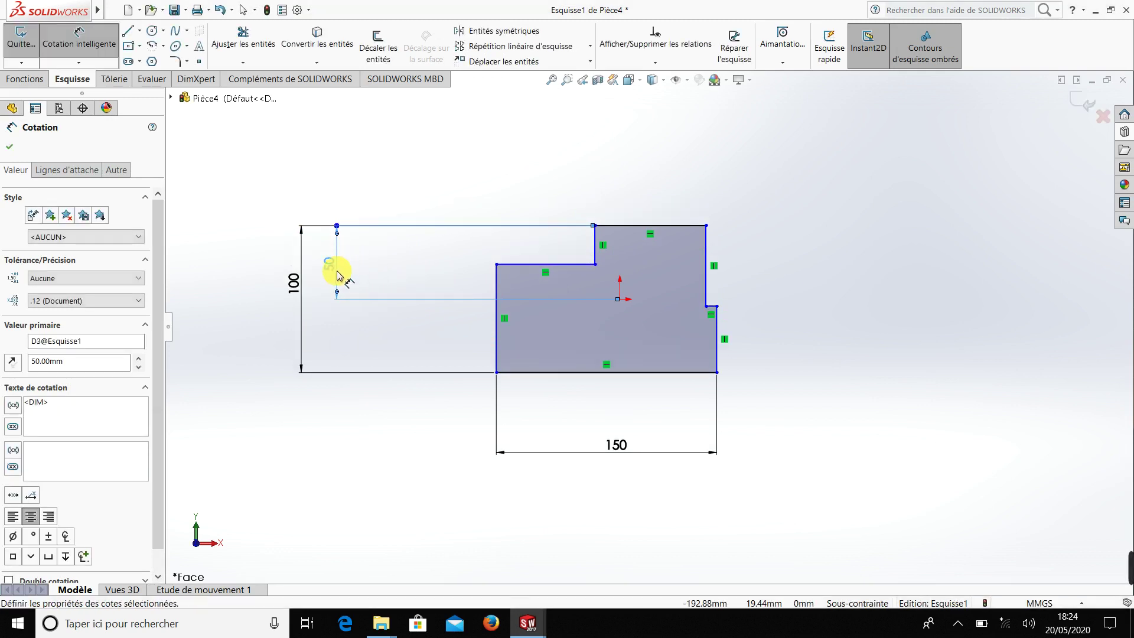
pyautogui.moveTo(338, 273); pyautogui.dragTo(761, 285)
pyautogui.click(790, 327)
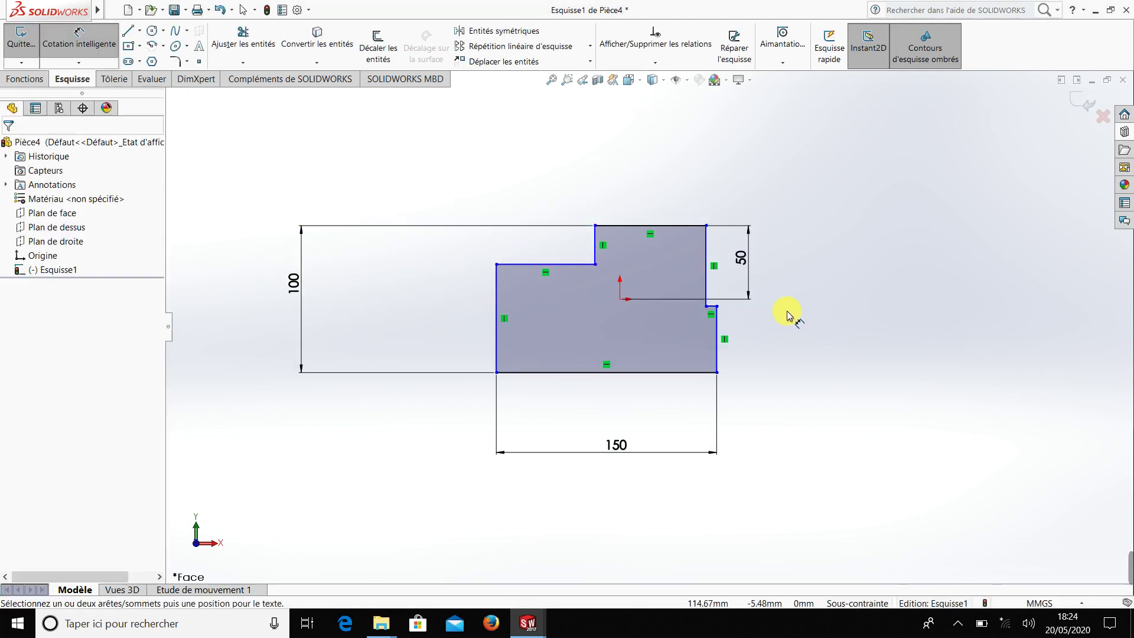
# Set the origin-to-right-edge distance to 150/2, i.e. 75 mm.
pyautogui.click(620, 301)
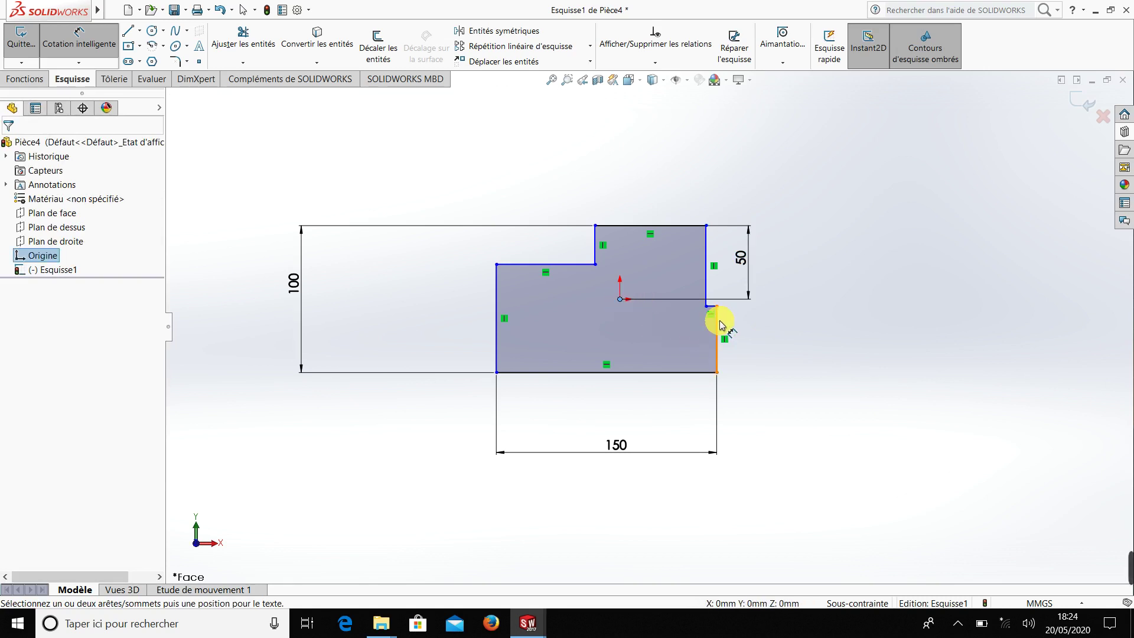
pyautogui.click(718, 327)
pyautogui.click(662, 404)
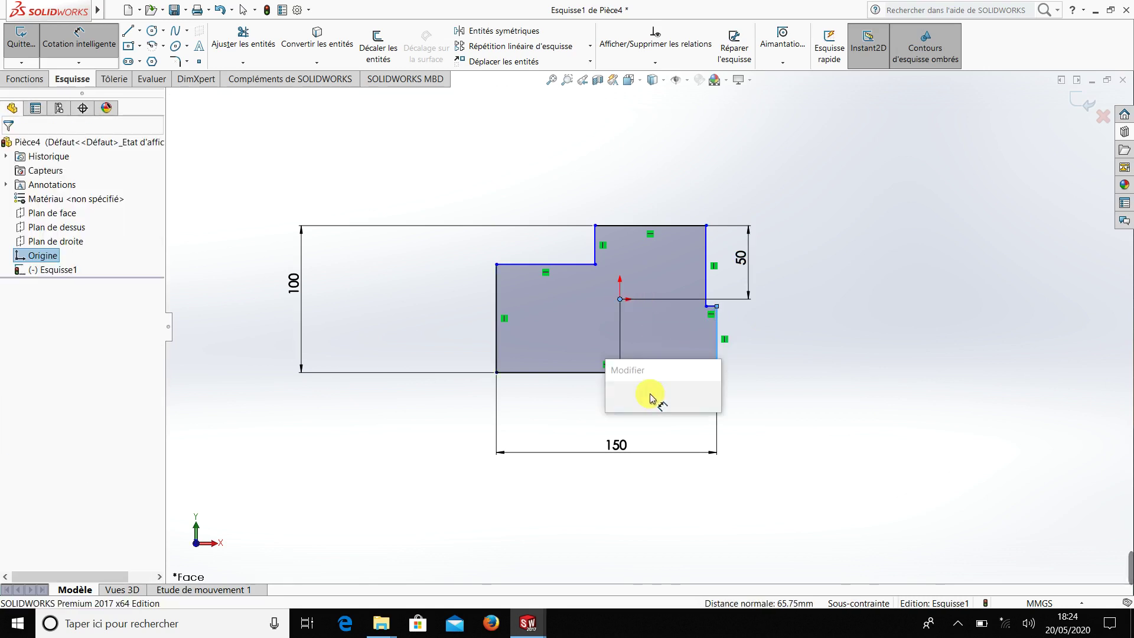
pyautogui.write('150/2')
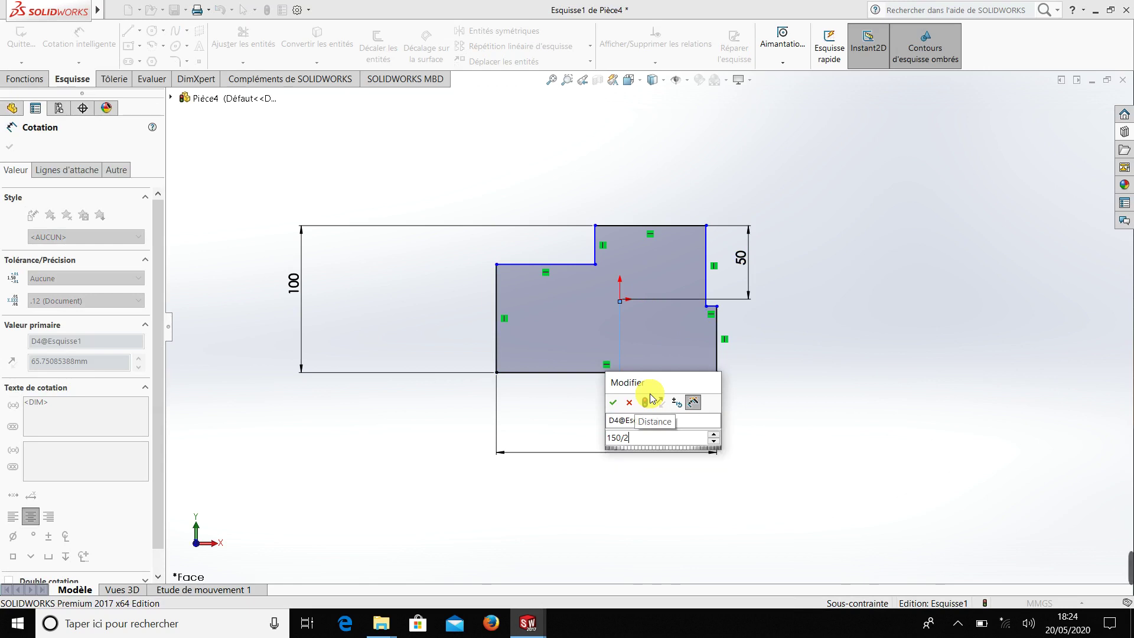
pyautogui.press('Return')
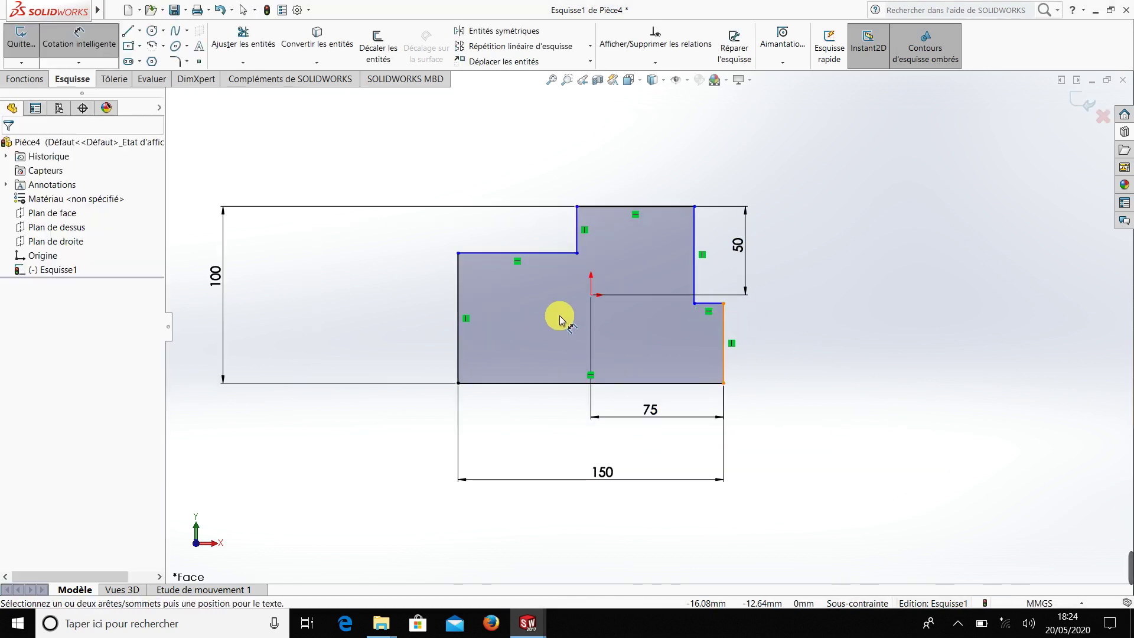
# Dimension the left edge height as 50 mm and stack the 50 dimensions neatly.
pyautogui.click(457, 299)
pyautogui.click(339, 306)
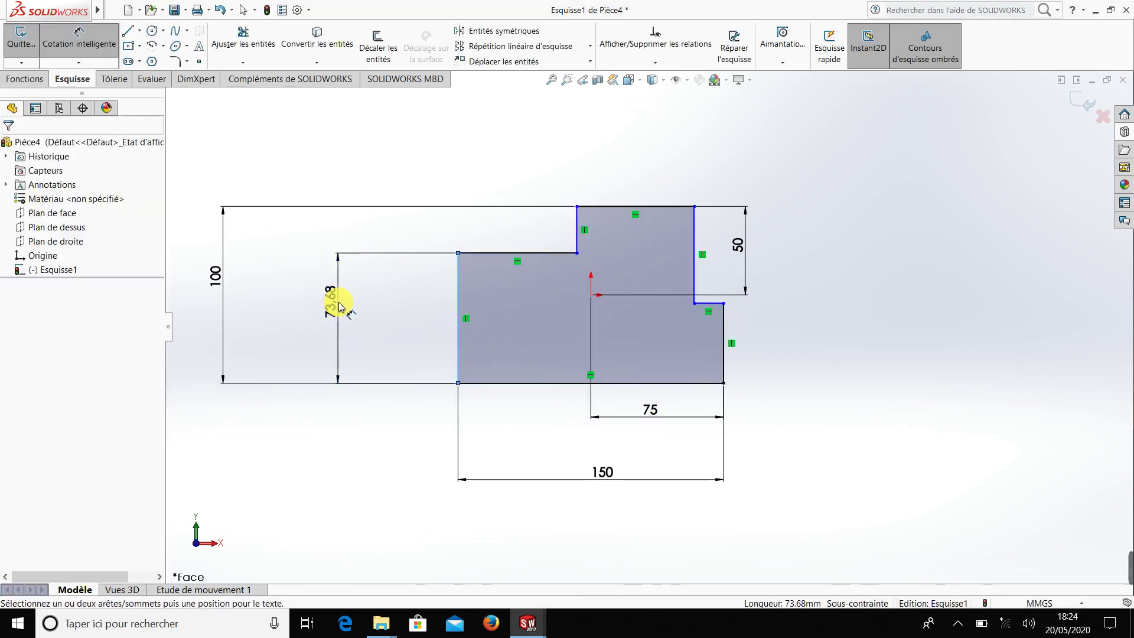
pyautogui.write('50')
pyautogui.press('Return')
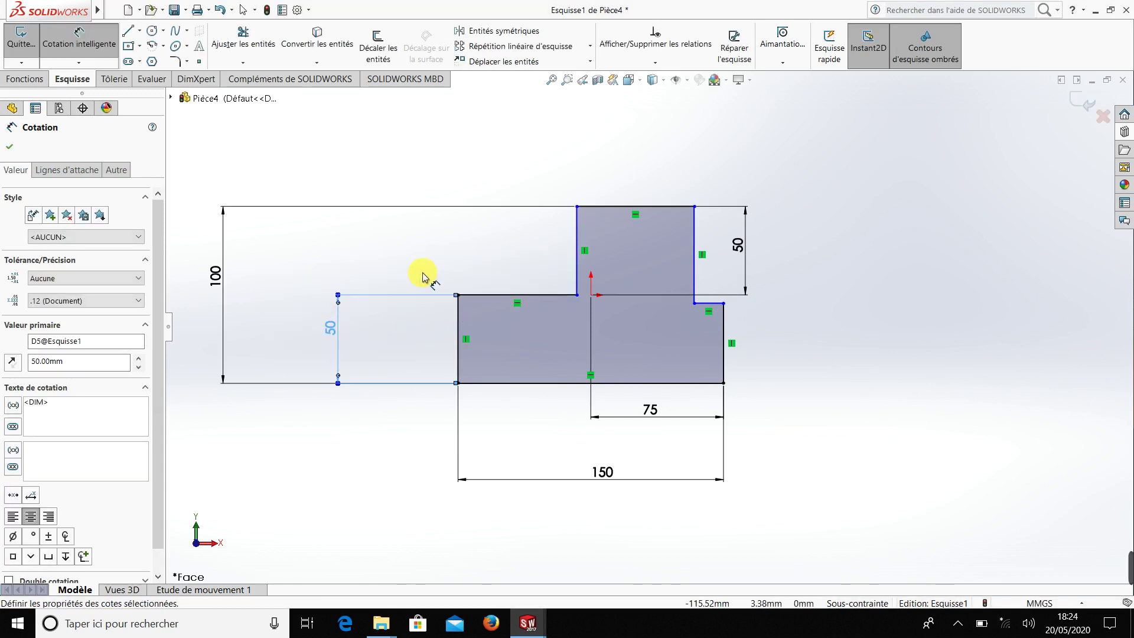
pyautogui.scroll(-2, 726, 307)
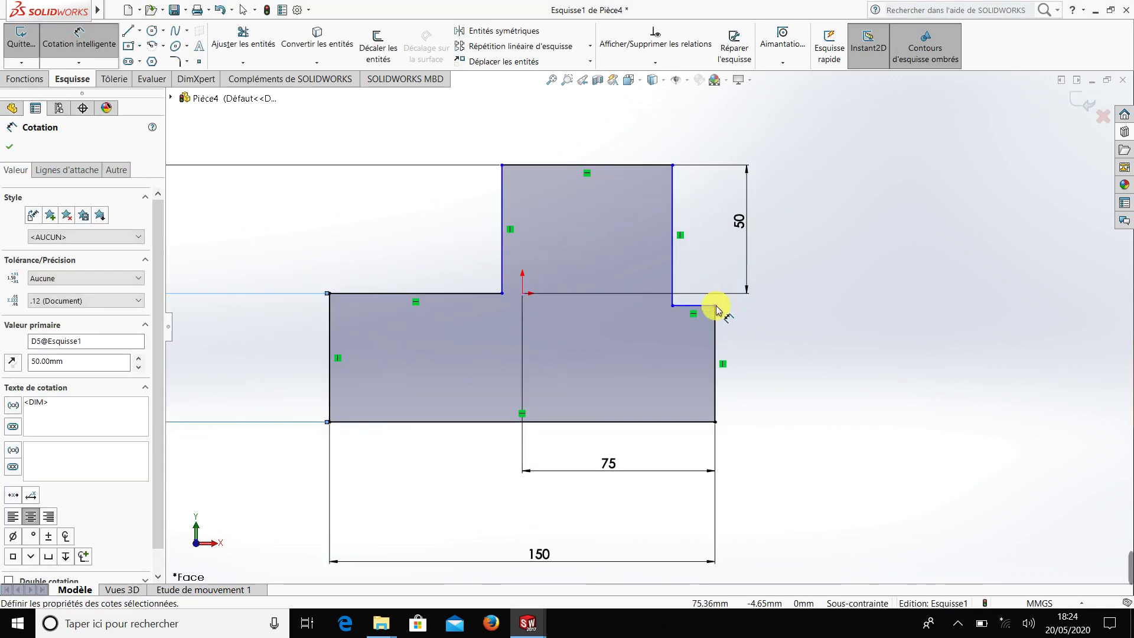
pyautogui.click(500, 228)
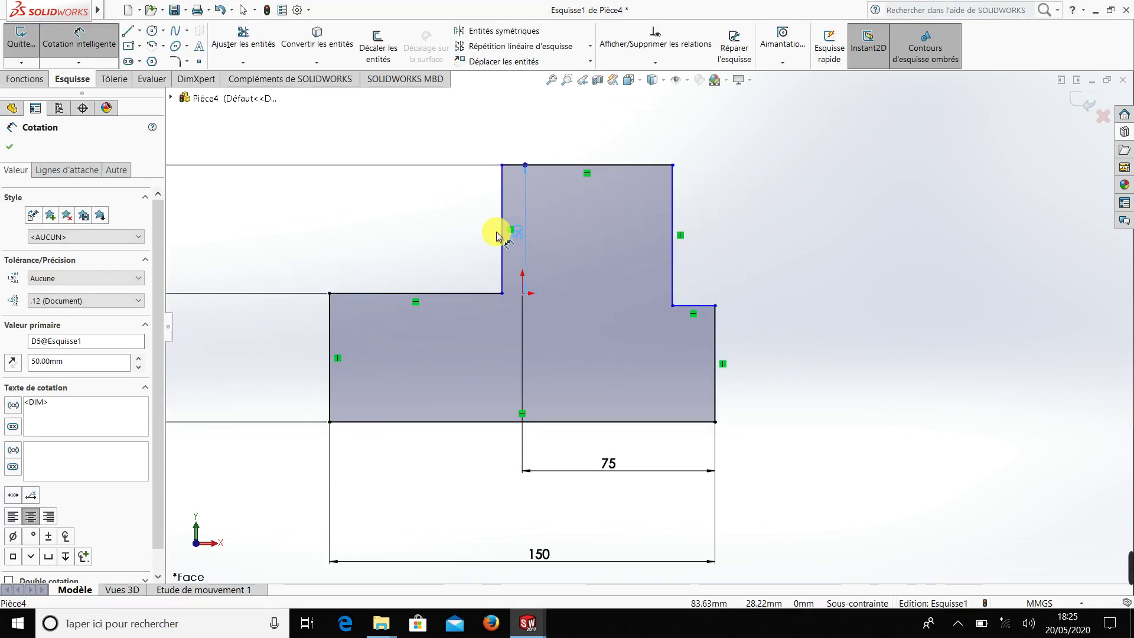
pyautogui.click(445, 240)
pyautogui.scroll(2, 440, 240)
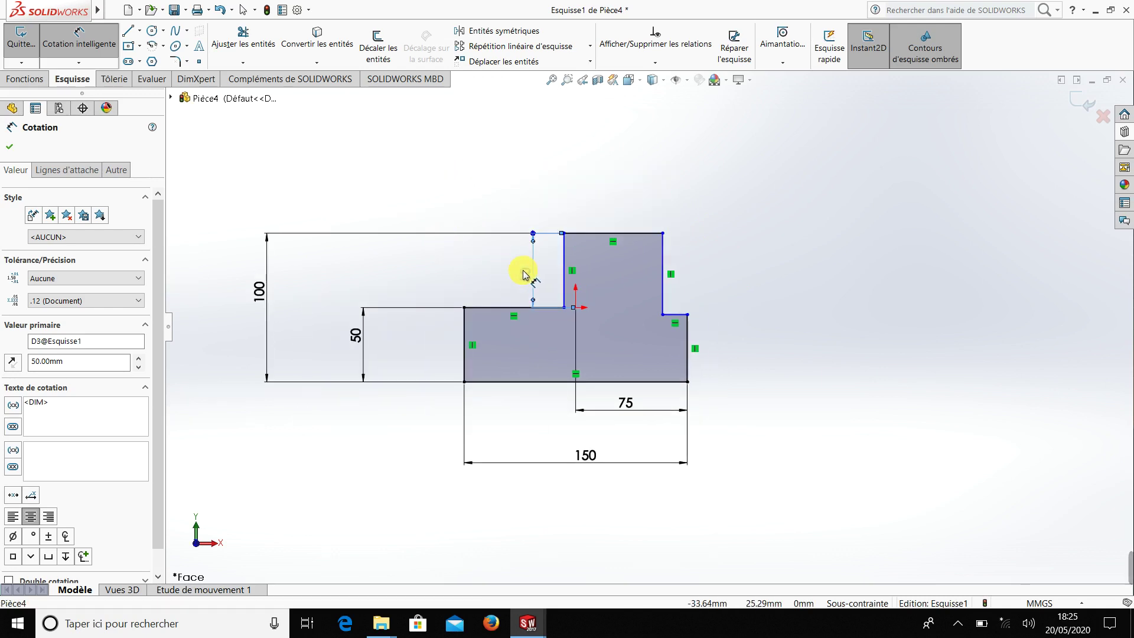
pyautogui.click(358, 268)
pyautogui.scroll(-2, 585, 201)
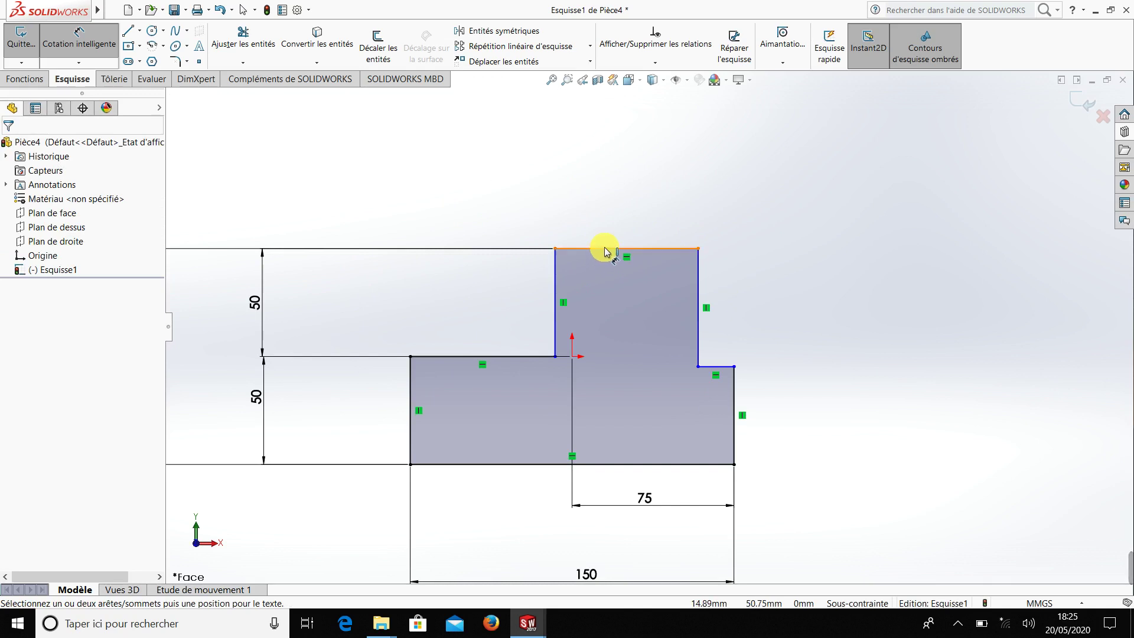
# Set the tab width and the right step length to 50 mm each.
pyautogui.click(604, 247)
pyautogui.click(622, 209)
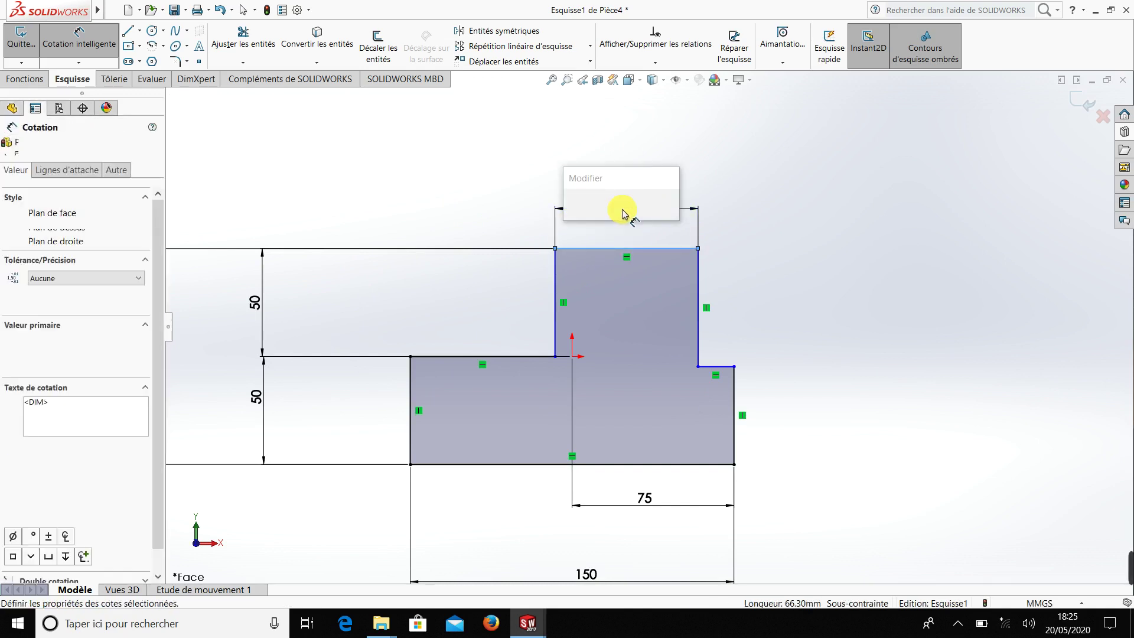
pyautogui.write('50')
pyautogui.press('Return')
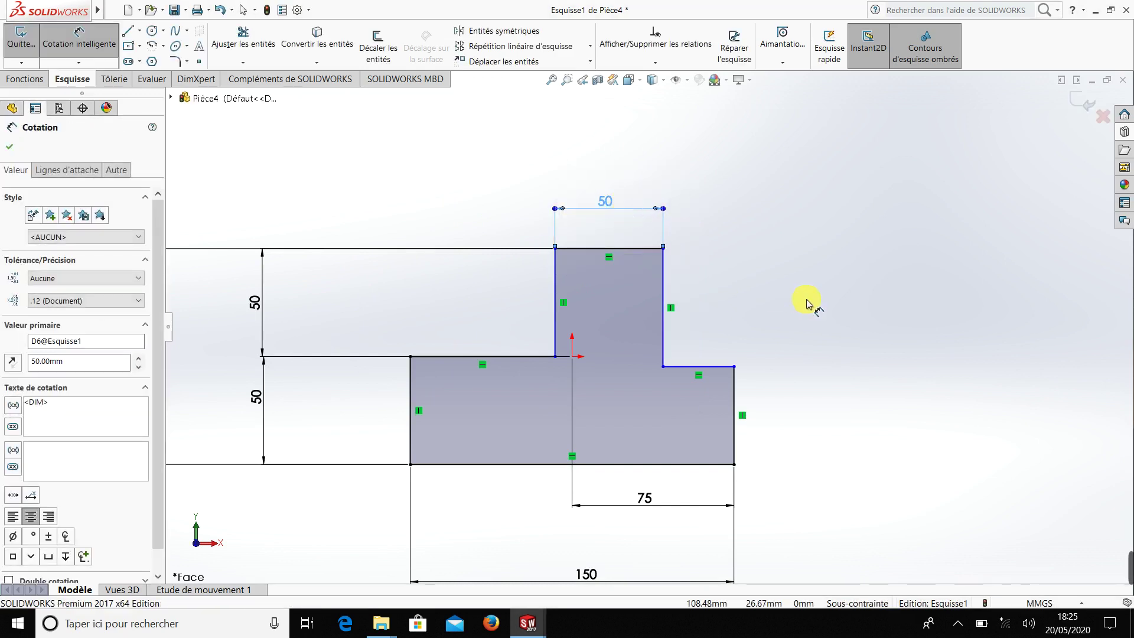
pyautogui.click(699, 366)
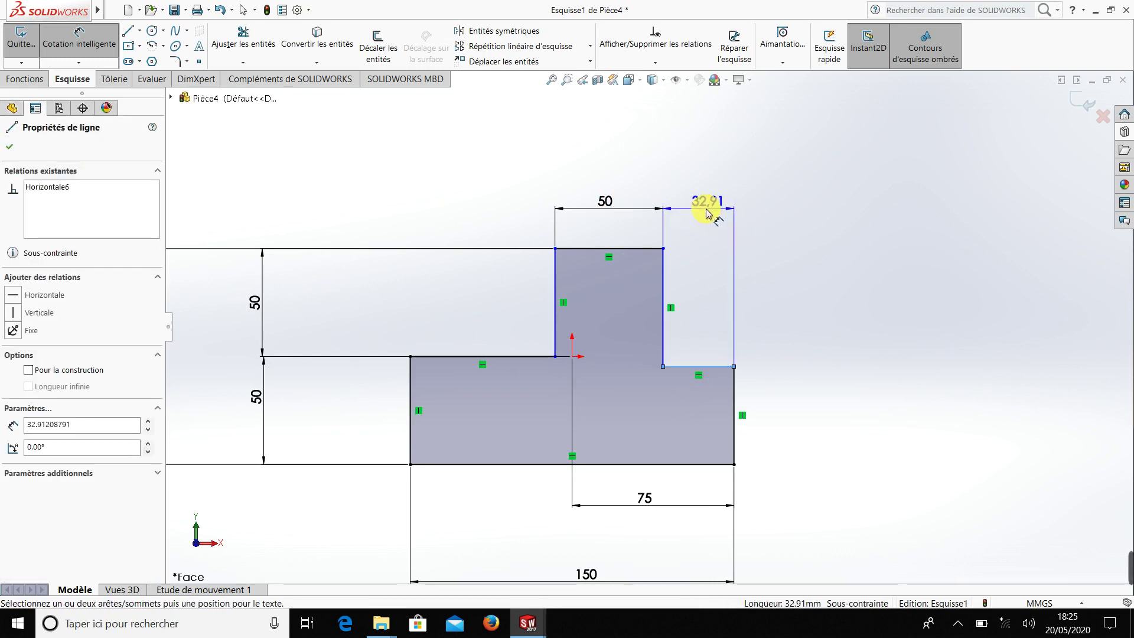
pyautogui.click(707, 213)
pyautogui.write('50')
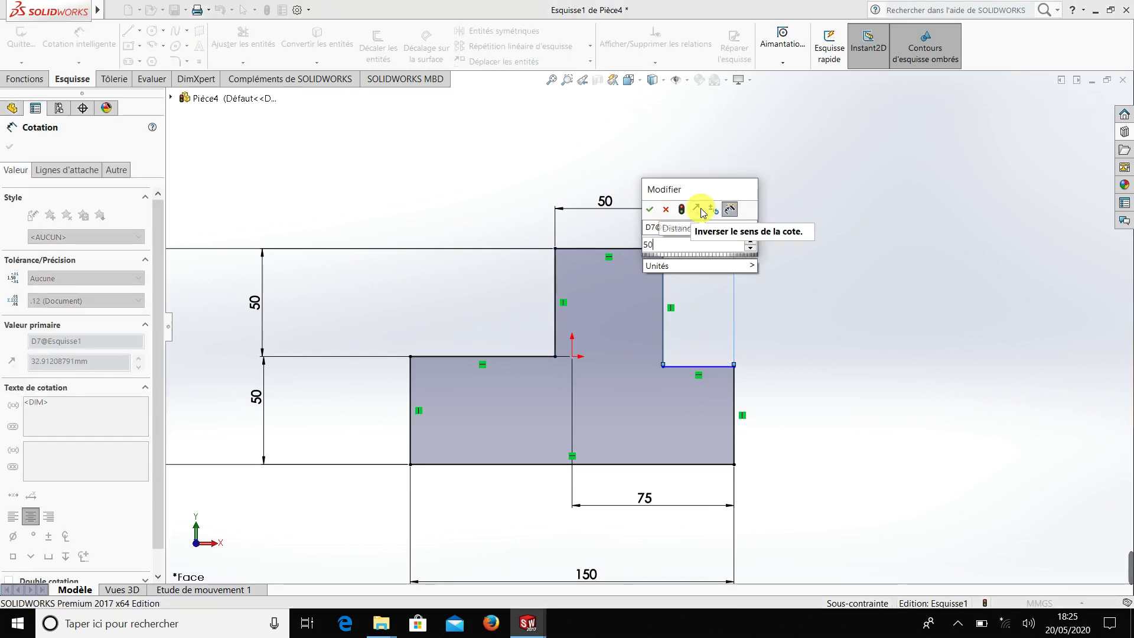
pyautogui.press('Return')
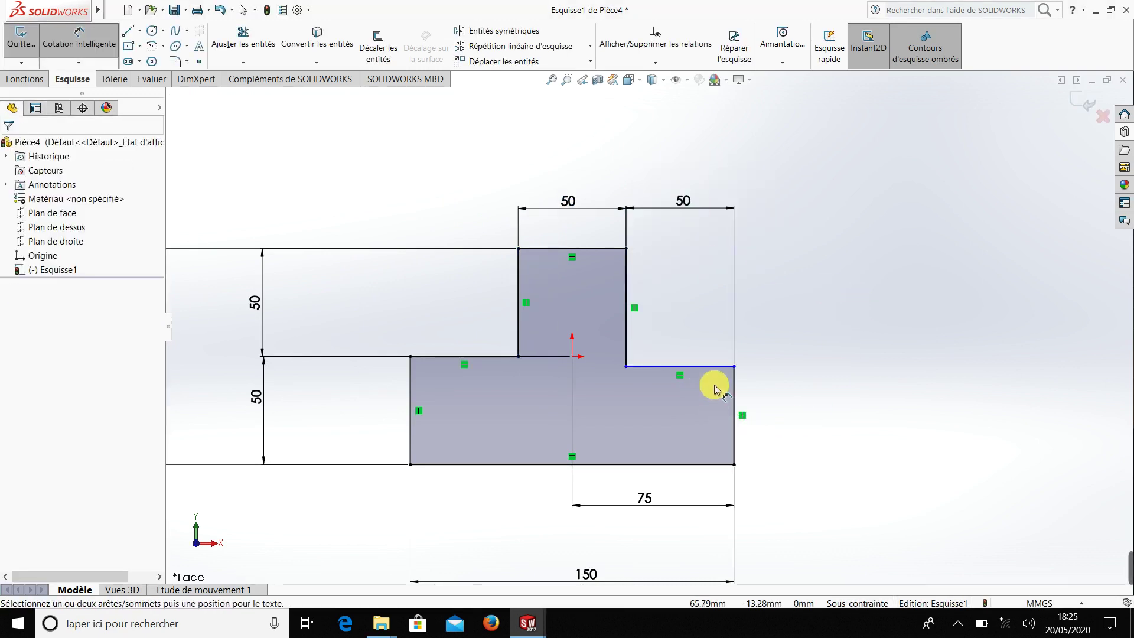
# Dimension the right vertical edge height as 50 mm, fully defining the sketch.
pyautogui.click(734, 393)
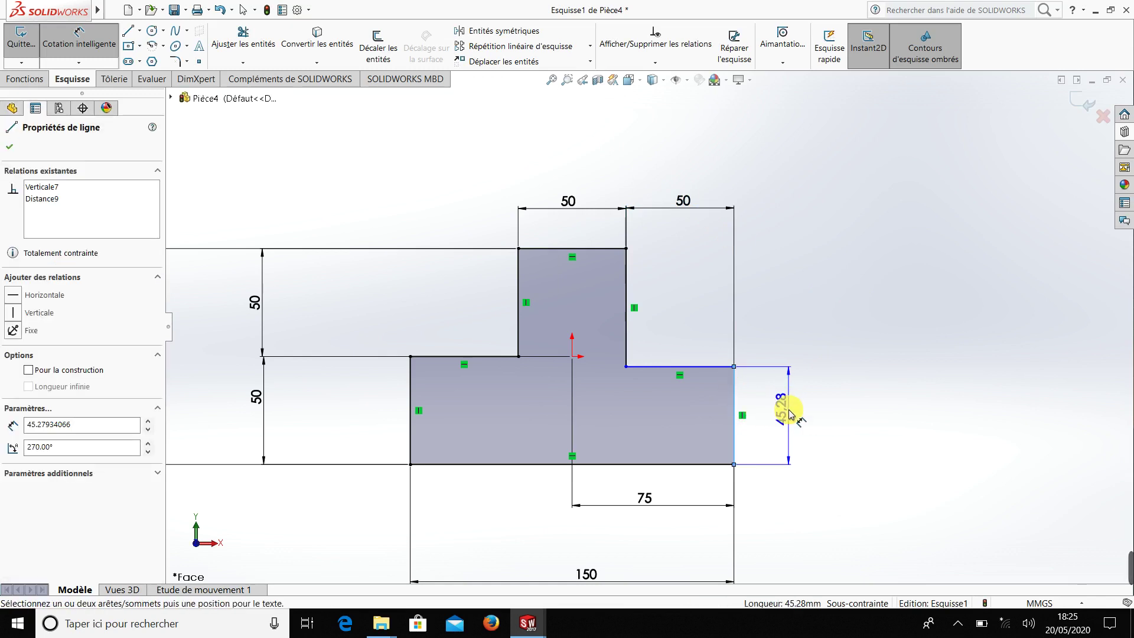
pyautogui.click(789, 413)
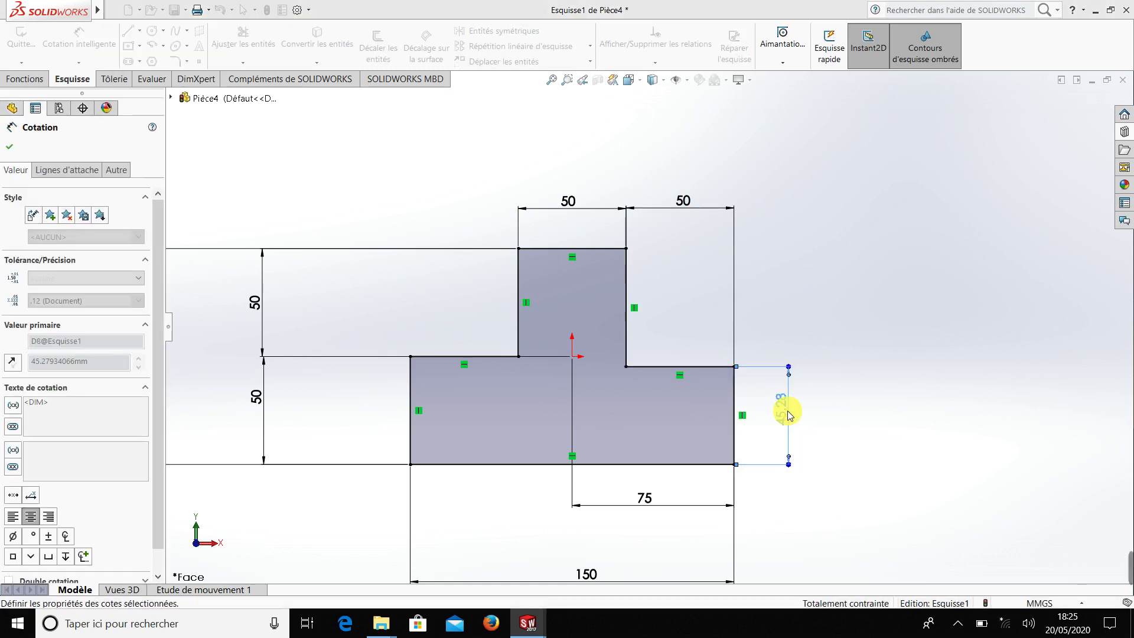
pyautogui.write('50')
pyautogui.press('Return')
pyautogui.scroll(1, 762, 443)
pyautogui.scroll(-3, 743, 449)
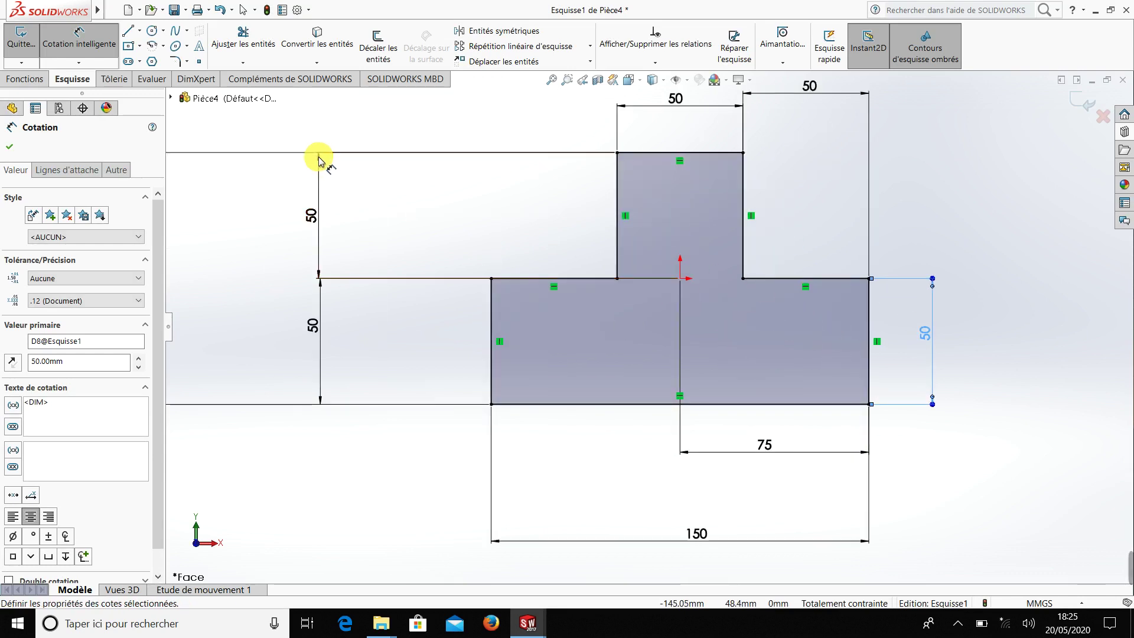
# Draw a circle on the vertical axis and give it a 10 mm diameter.
pyautogui.click(152, 35)
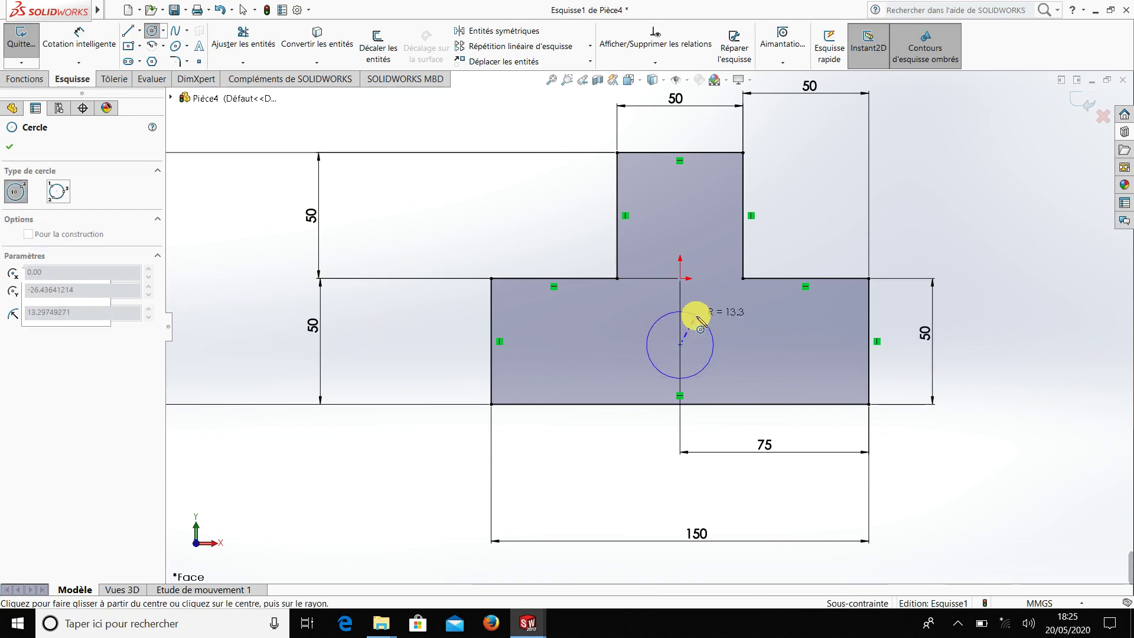
pyautogui.moveTo(687, 343); pyautogui.dragTo(696, 317)
pyautogui.press('Escape')
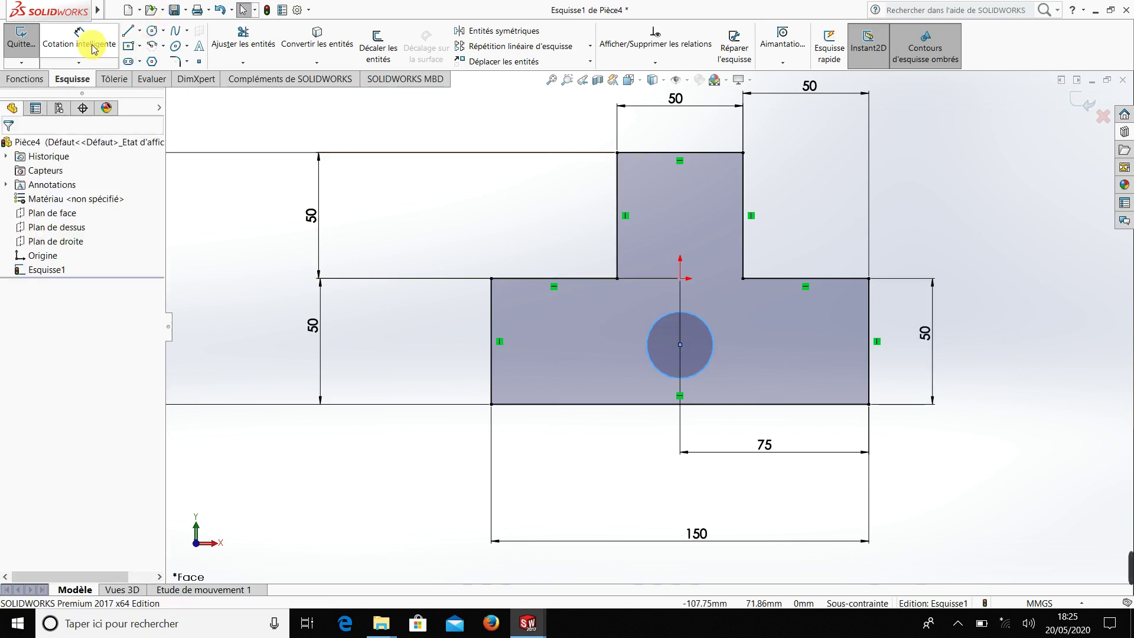
pyautogui.click(93, 49)
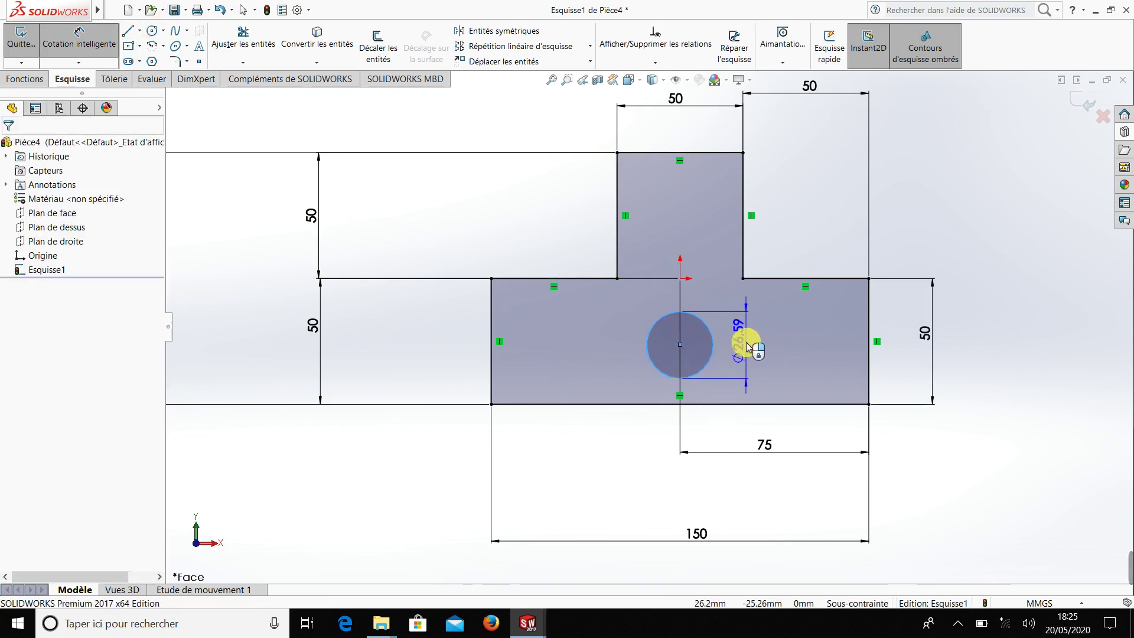
pyautogui.click(747, 347)
pyautogui.write('10')
pyautogui.press('Return')
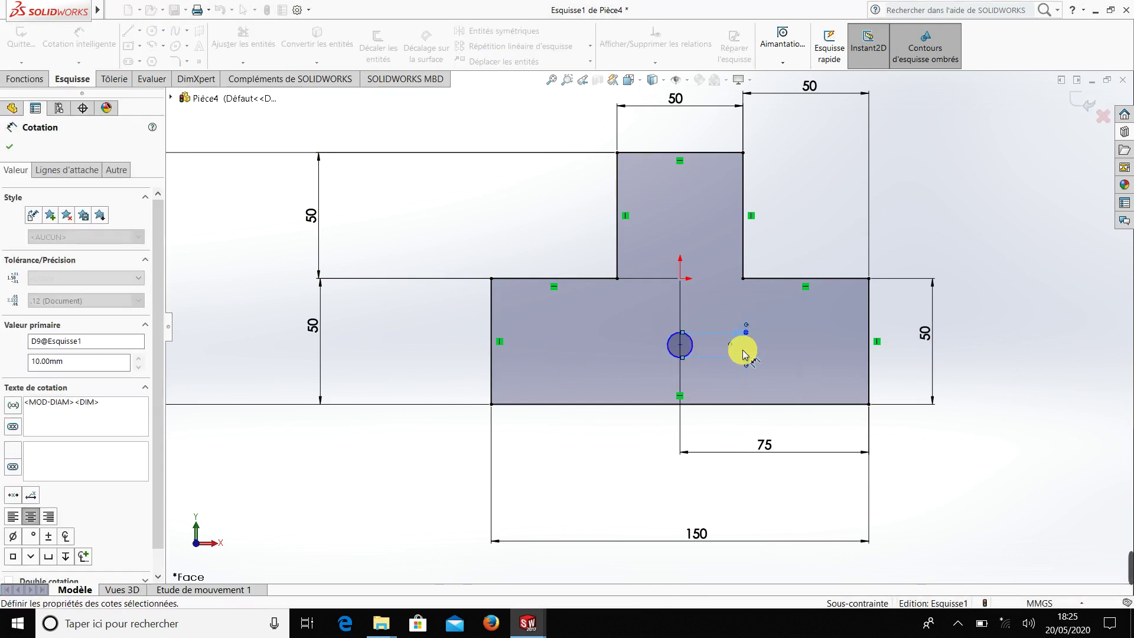
# Locate the circle 75 mm from the right edge and 25 mm from the step edge.
pyautogui.click(695, 351)
pyautogui.click(869, 343)
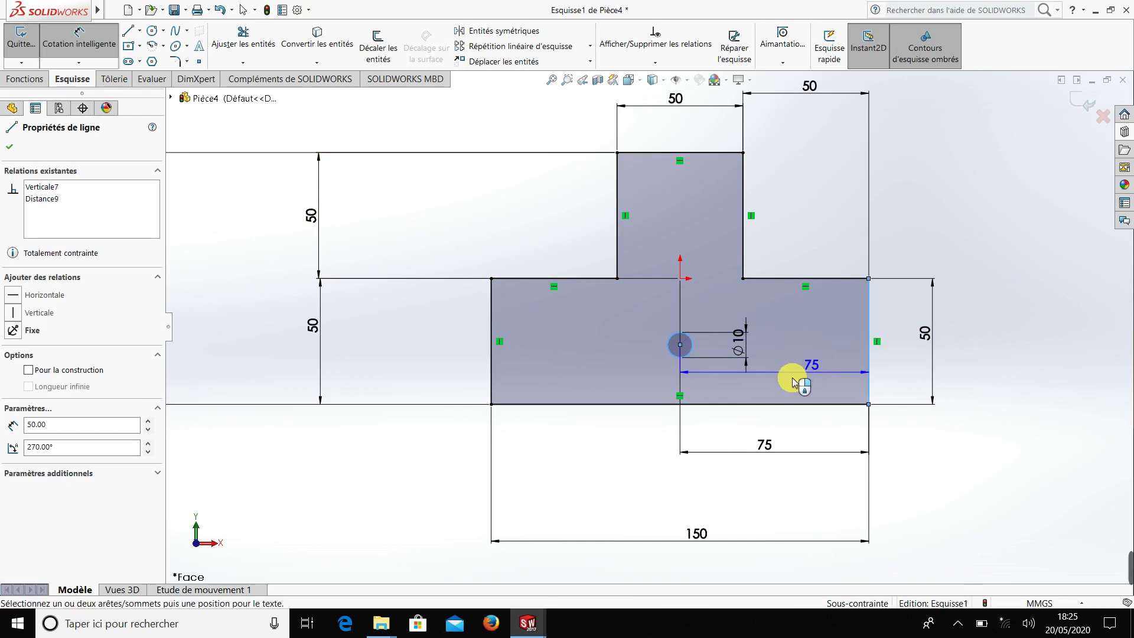
pyautogui.click(781, 379)
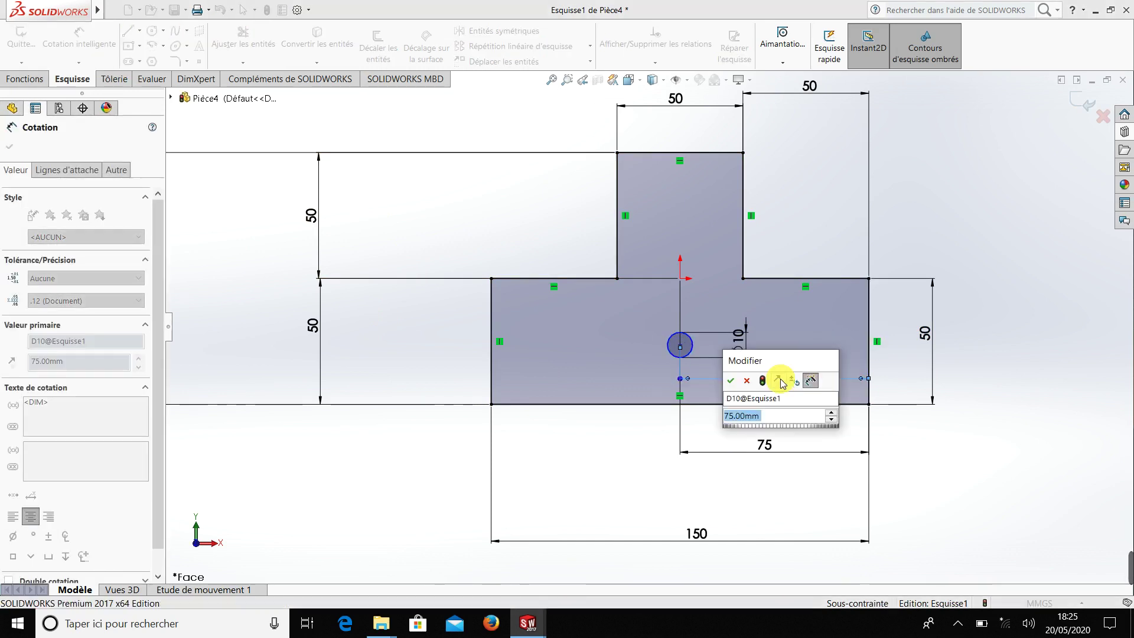
pyautogui.press('Return')
pyautogui.click(958, 486)
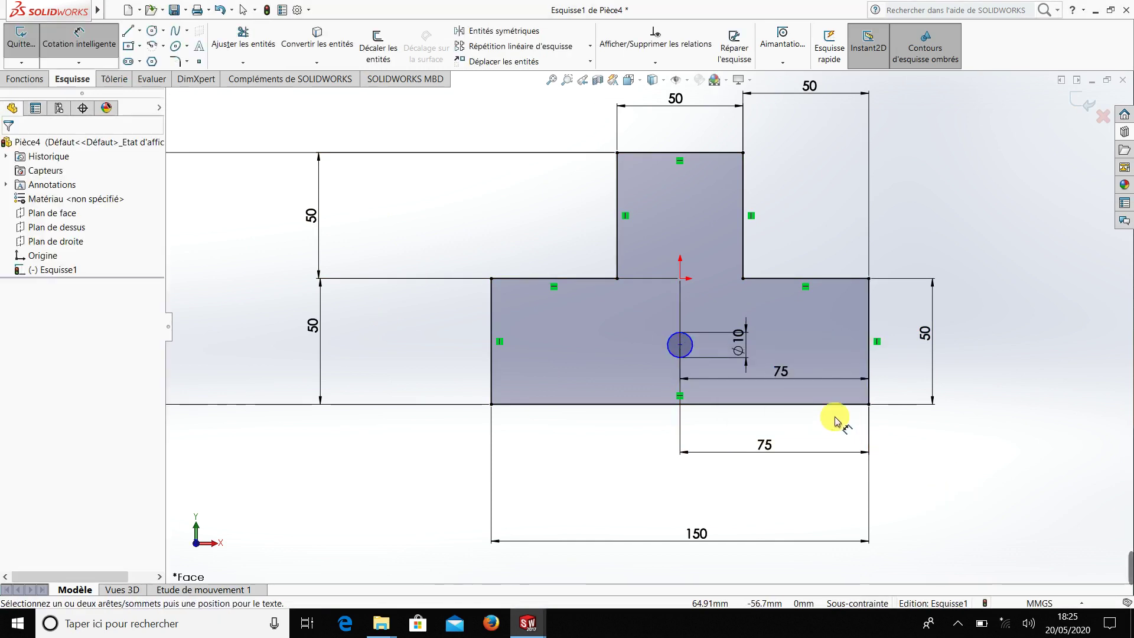
pyautogui.click(688, 346)
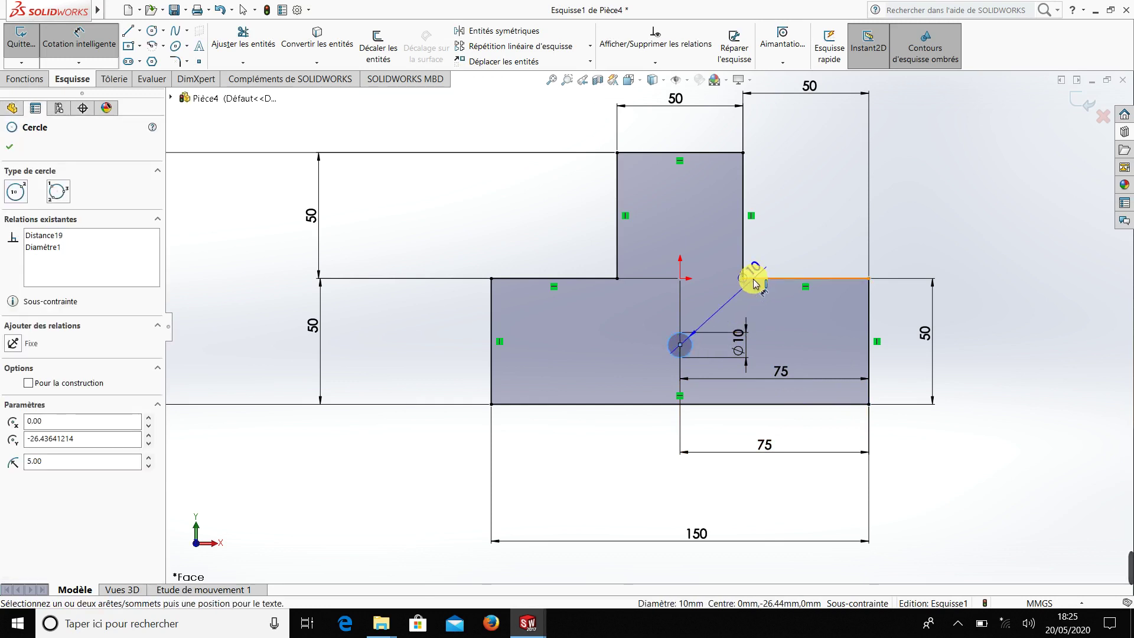
pyautogui.click(756, 282)
pyautogui.click(665, 308)
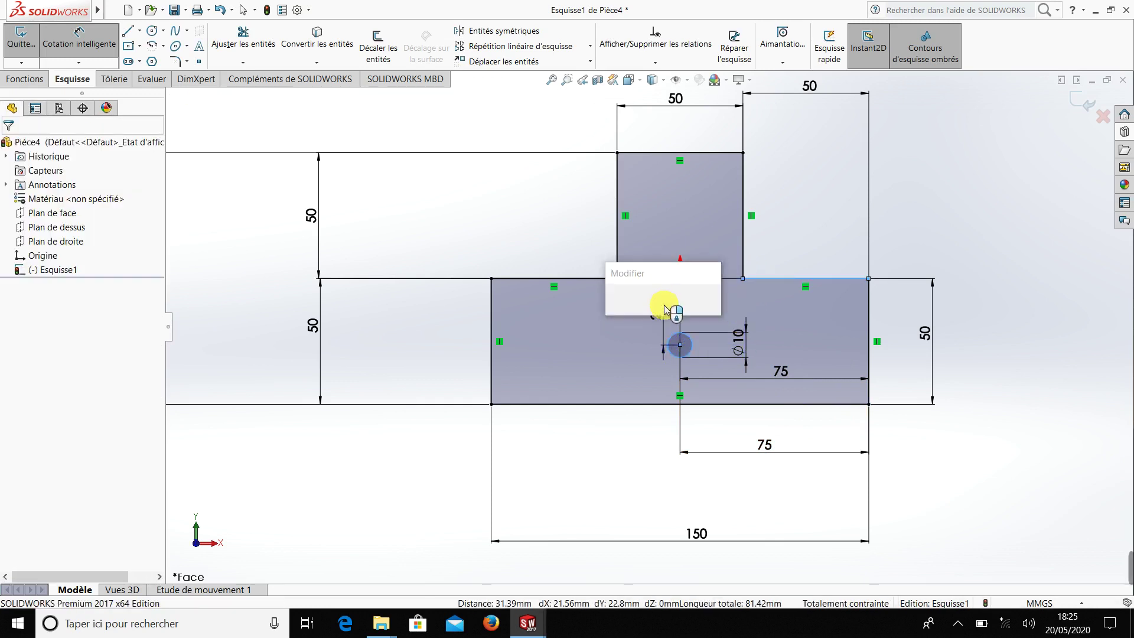
pyautogui.write('25')
pyautogui.press('Return')
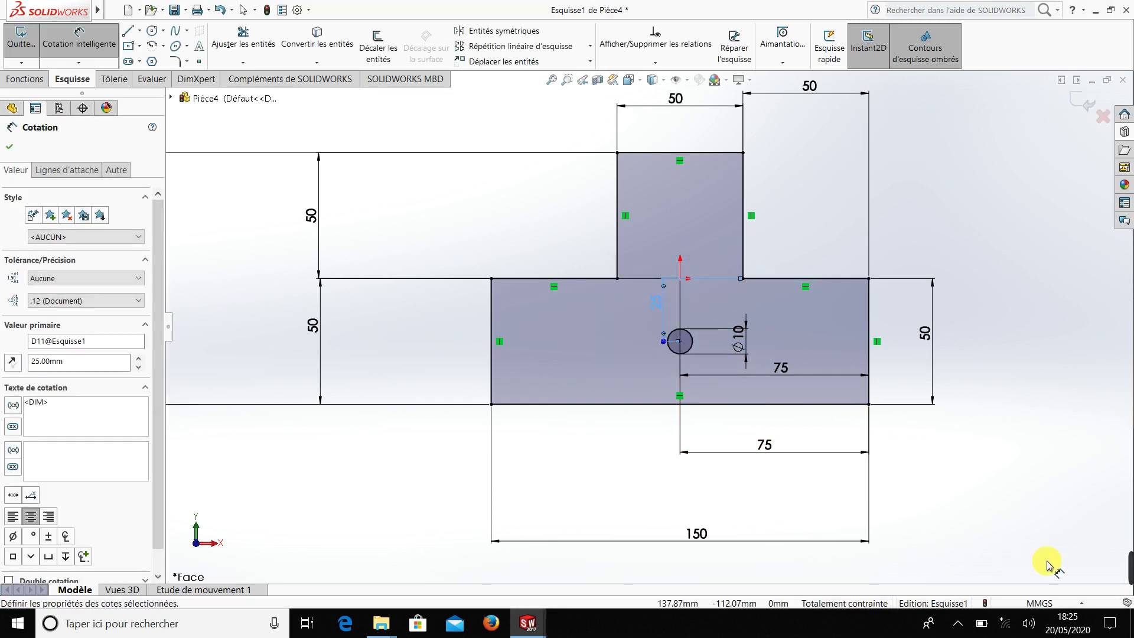
pyautogui.click(1010, 506)
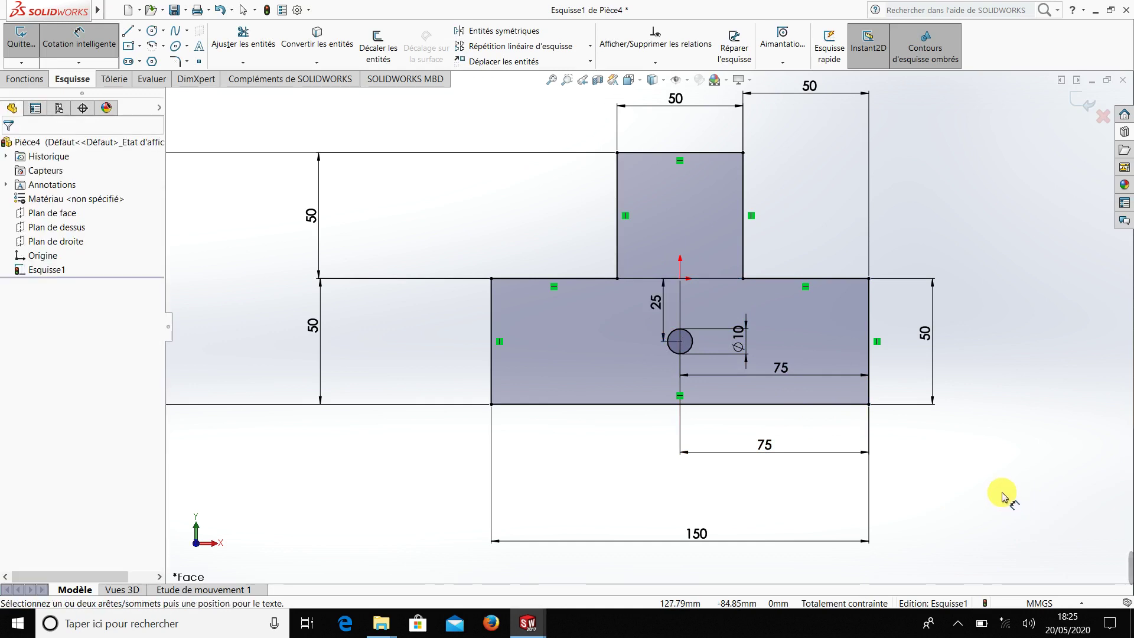
# Draw two small circles near the left end, one above the other.
pyautogui.click(157, 31)
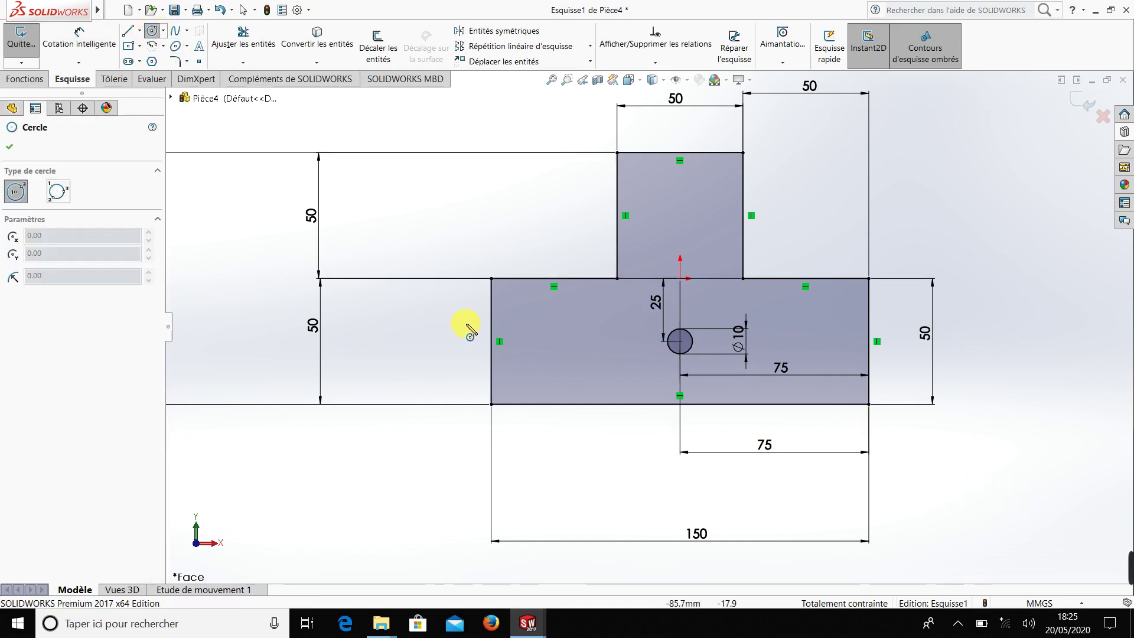
pyautogui.scroll(-1, 468, 324)
pyautogui.click(539, 296)
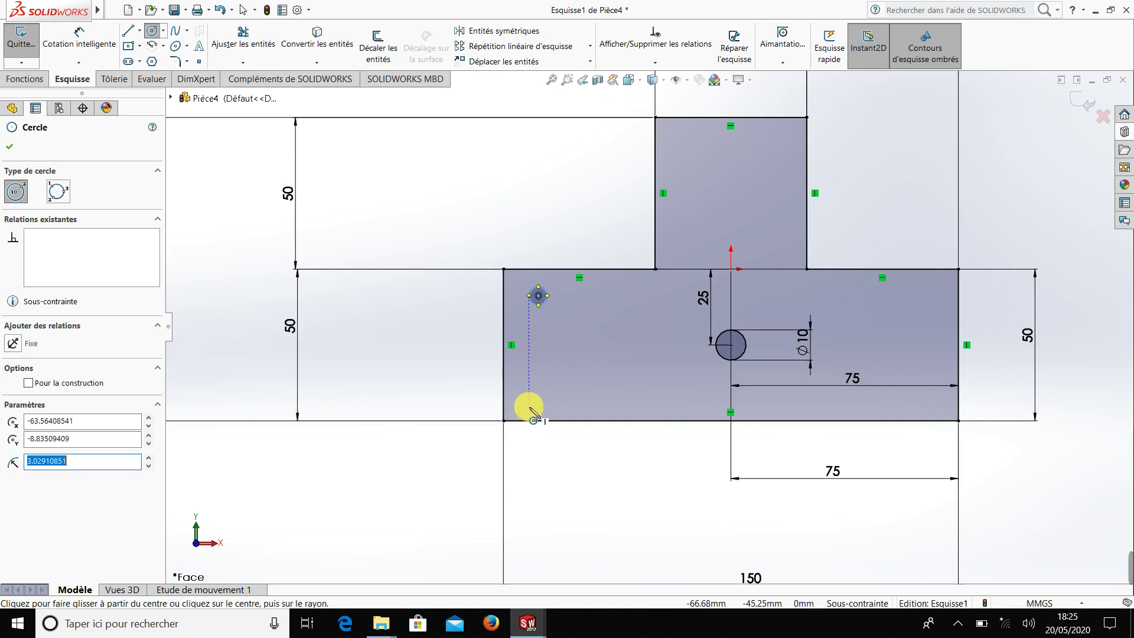
pyautogui.click(538, 392)
pyautogui.press('Escape')
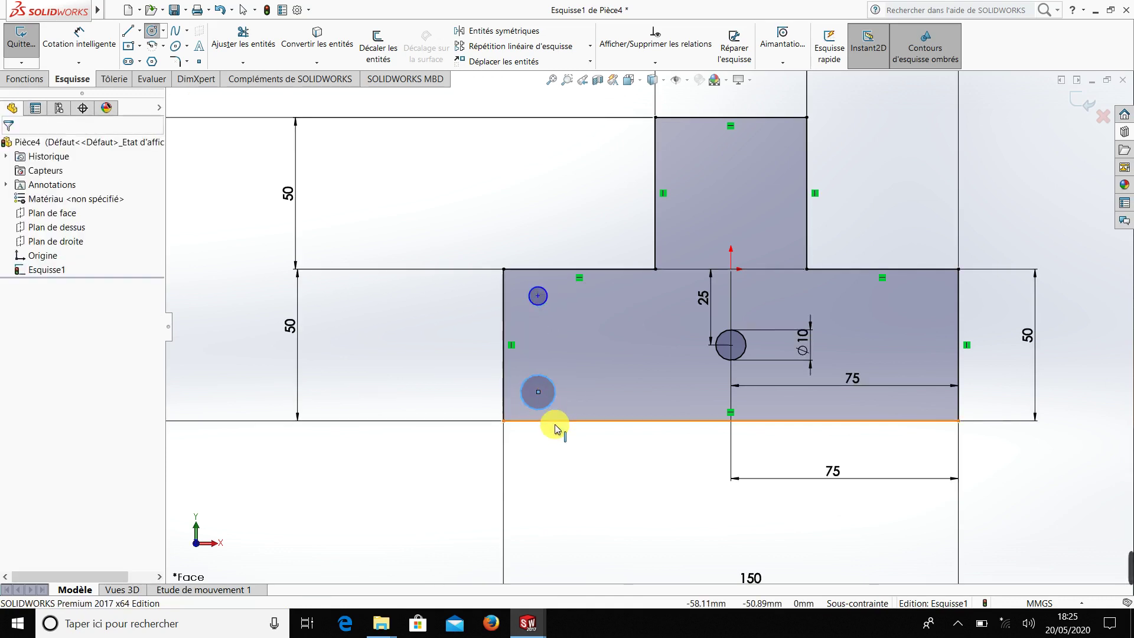
# Dimension the lower small circle to a 5 mm diameter.
pyautogui.click(79, 36)
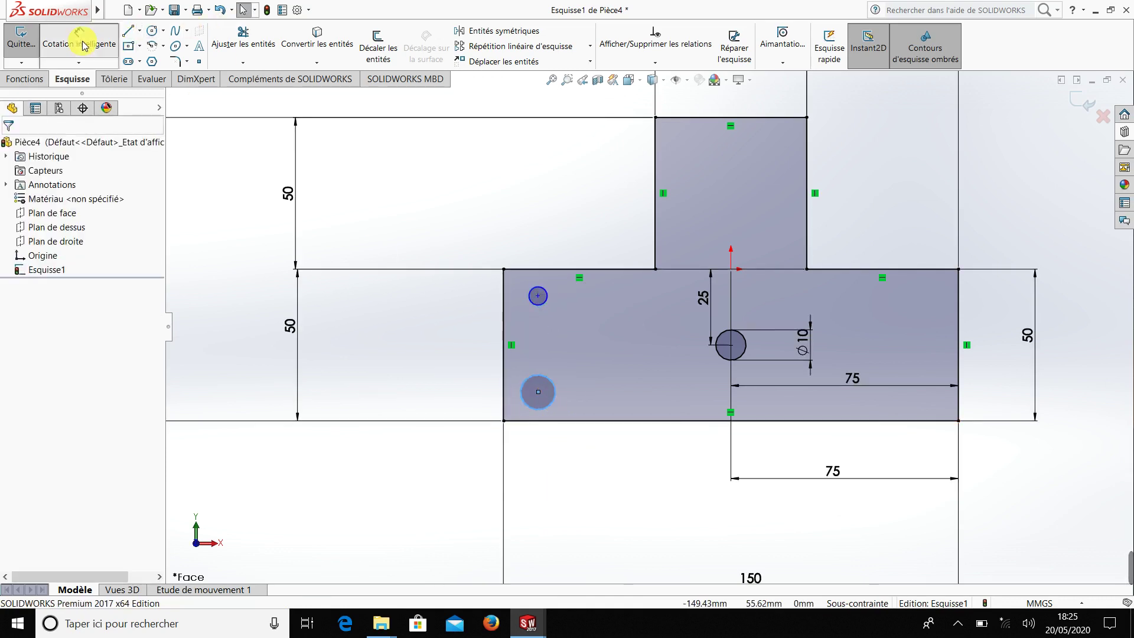
pyautogui.click(548, 405)
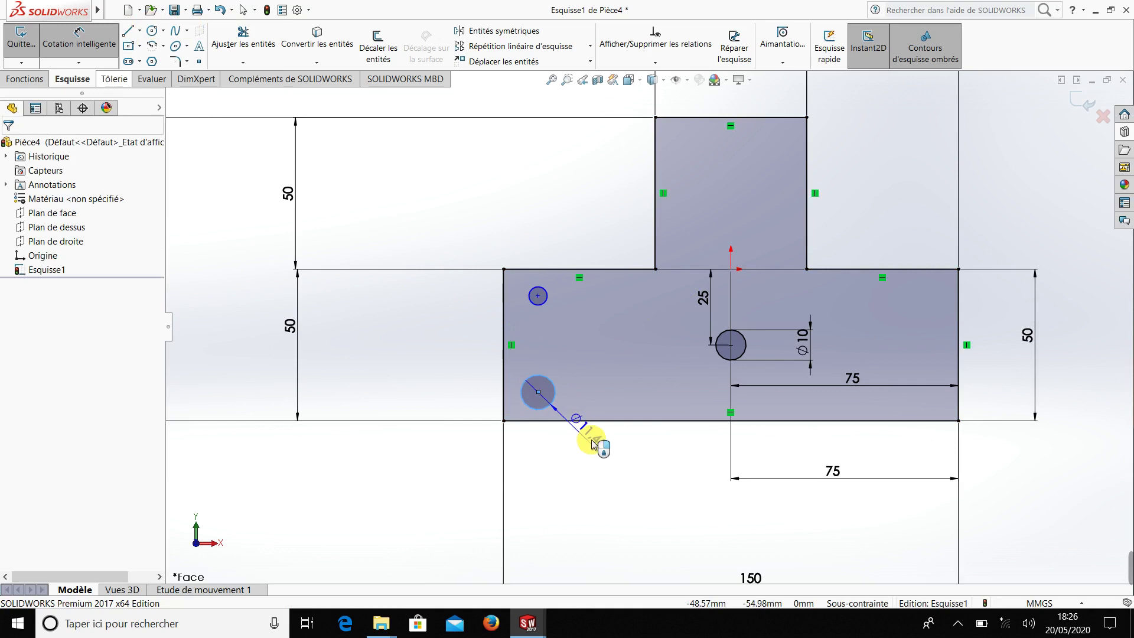
pyautogui.click(586, 399)
pyautogui.write('5.00mm')
pyautogui.press('Return')
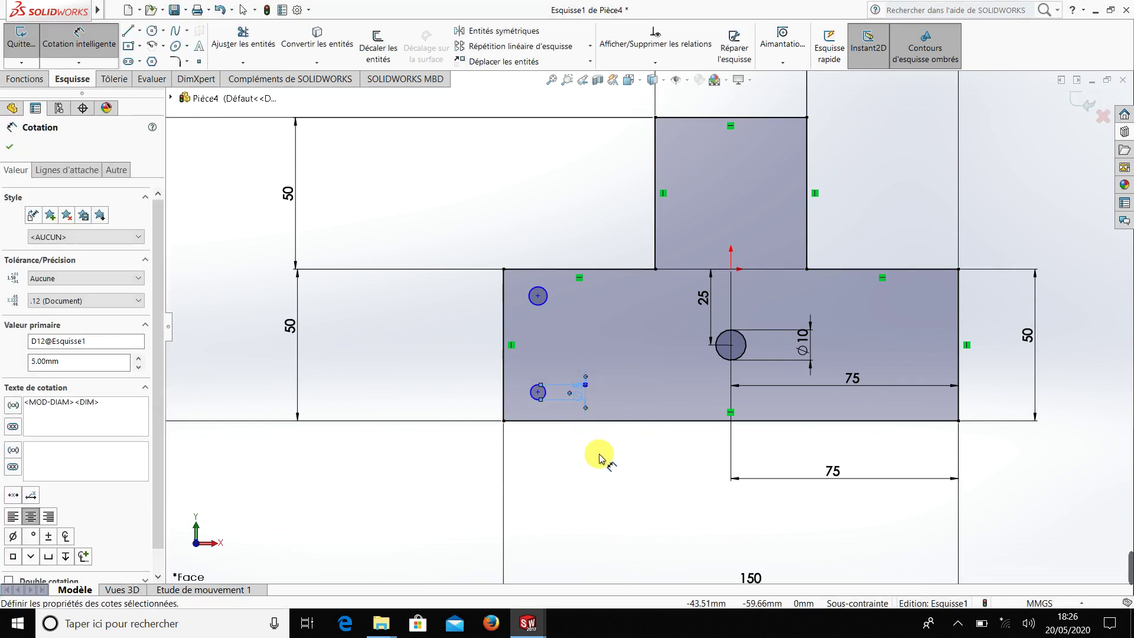
pyautogui.press('Escape')
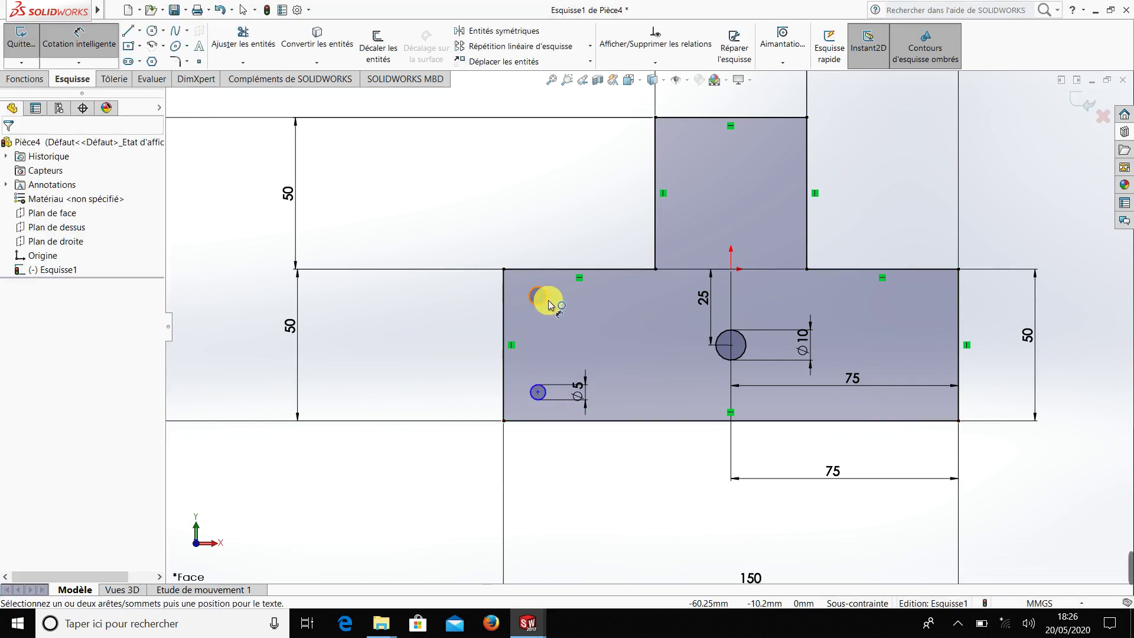
pyautogui.press('Escape')
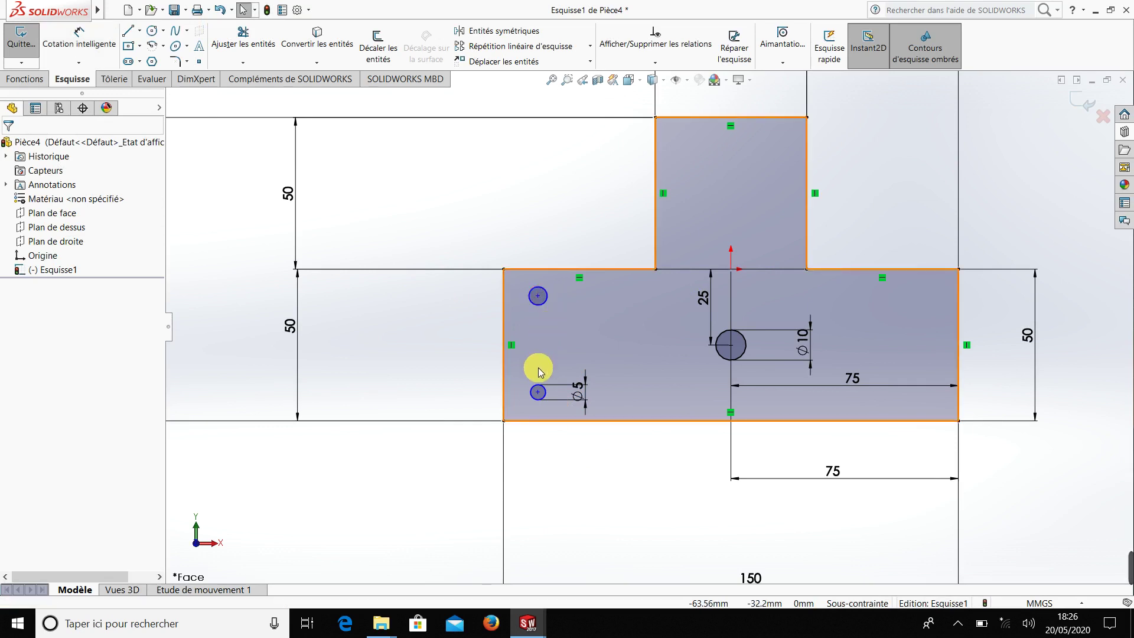
# Add an Equal relation between the two small circles.
pyautogui.click(543, 392)
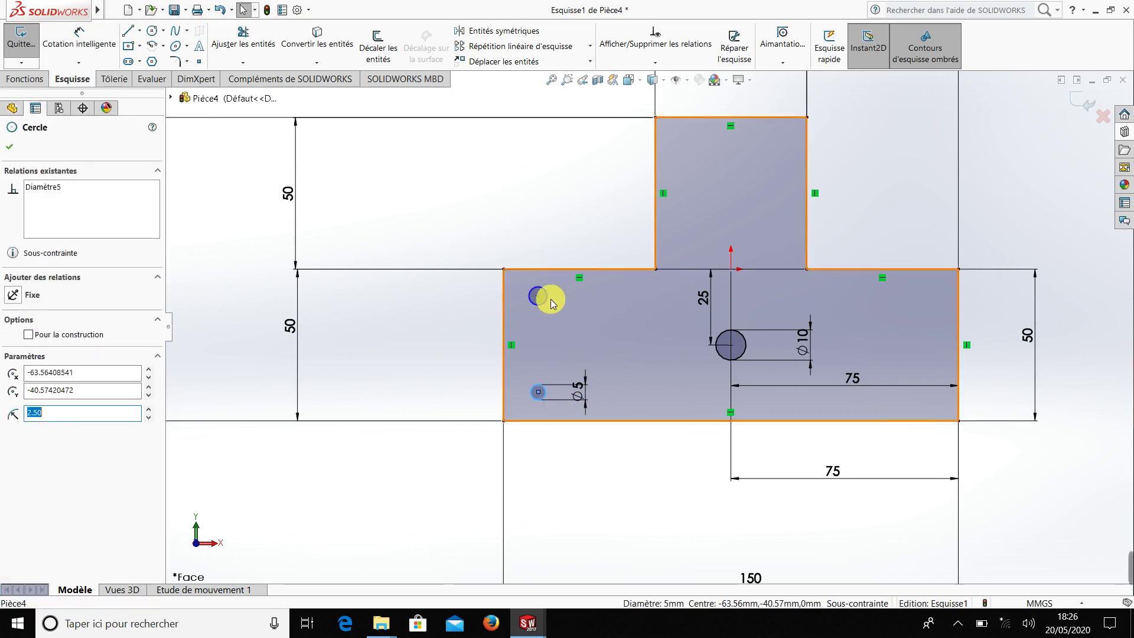
pyautogui.keyDown('ctrl'); pyautogui.click(547, 297); pyautogui.keyUp('ctrl')
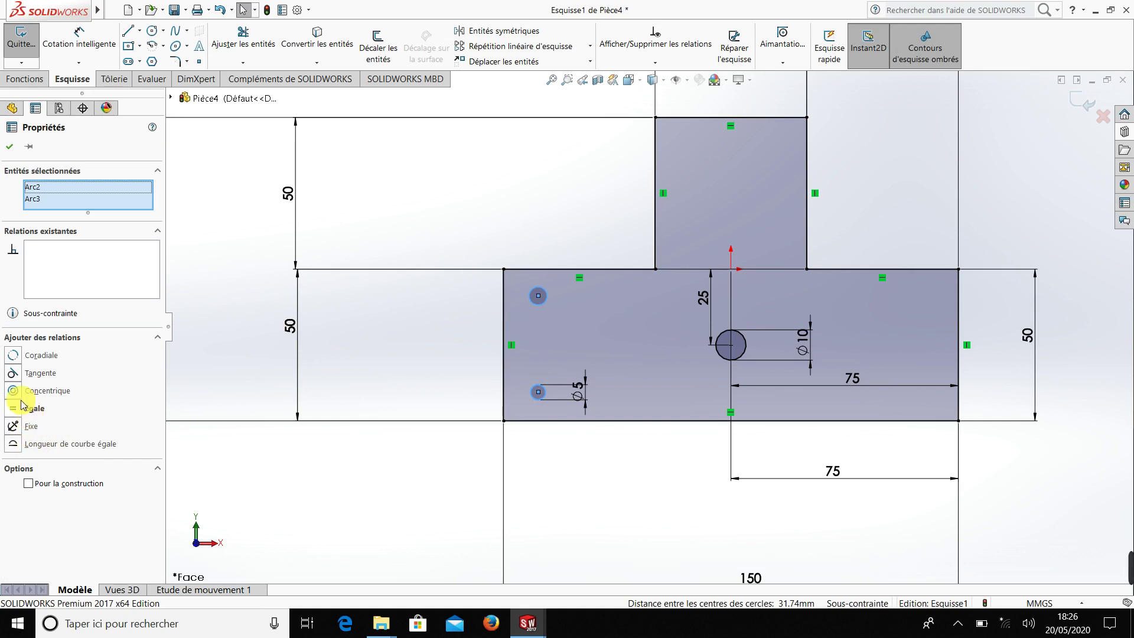
pyautogui.click(329, 498)
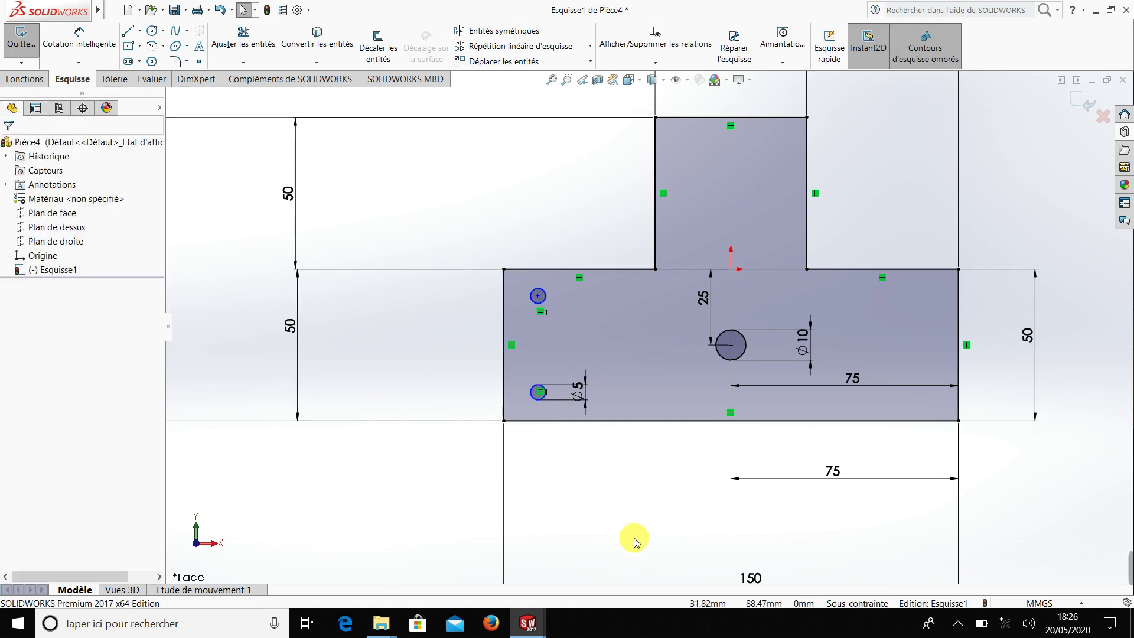
# Dimension the lower small circle from the bottom edge and 10 mm from the left edge.
pyautogui.moveTo(635, 542); pyautogui.dragTo(621, 449, button='right')
pyautogui.scroll(-2, 517, 405)
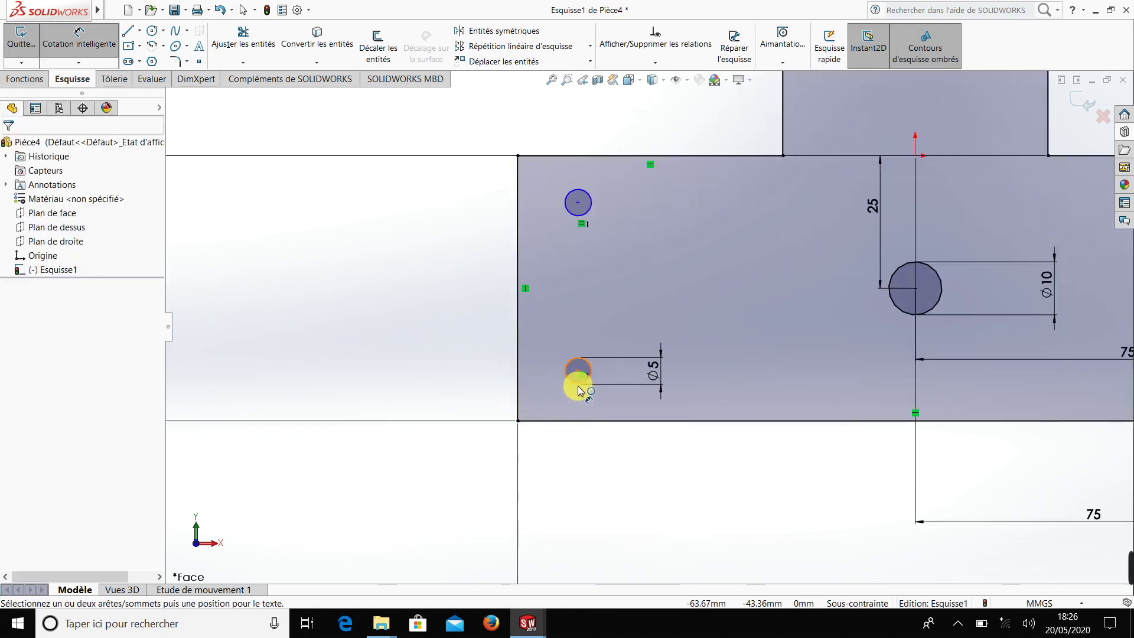
pyautogui.click(579, 390)
pyautogui.click(581, 421)
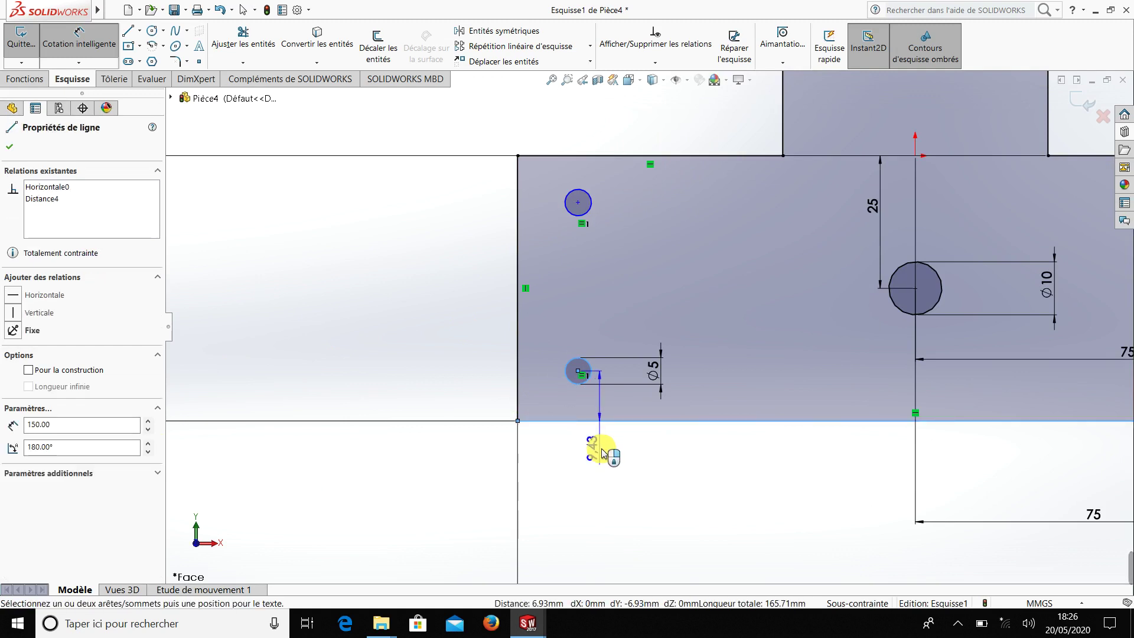
pyautogui.click(605, 452)
pyautogui.write('15')
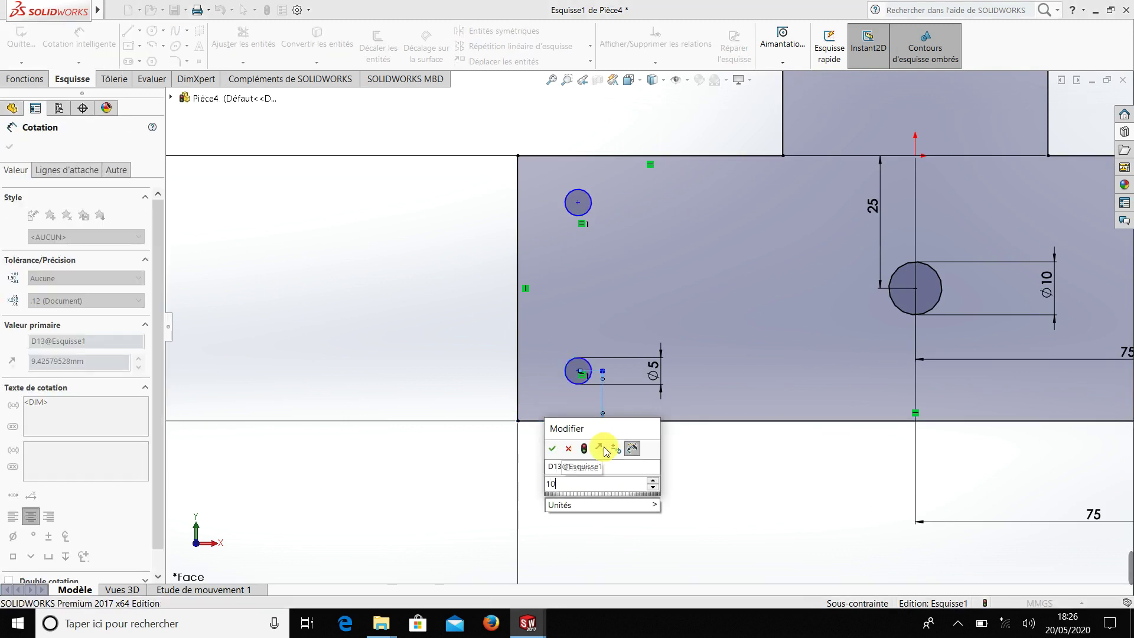
pyautogui.press('Return')
pyautogui.scroll(-2, 570, 372)
pyautogui.scroll(-2, 578, 368)
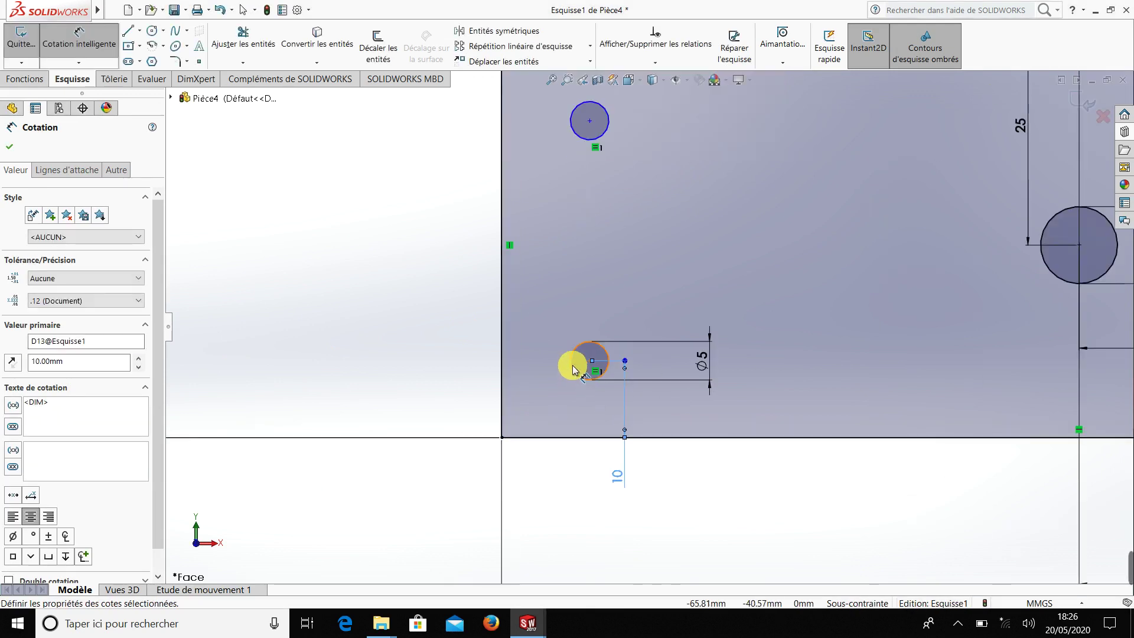
pyautogui.click(503, 358)
pyautogui.click(412, 355)
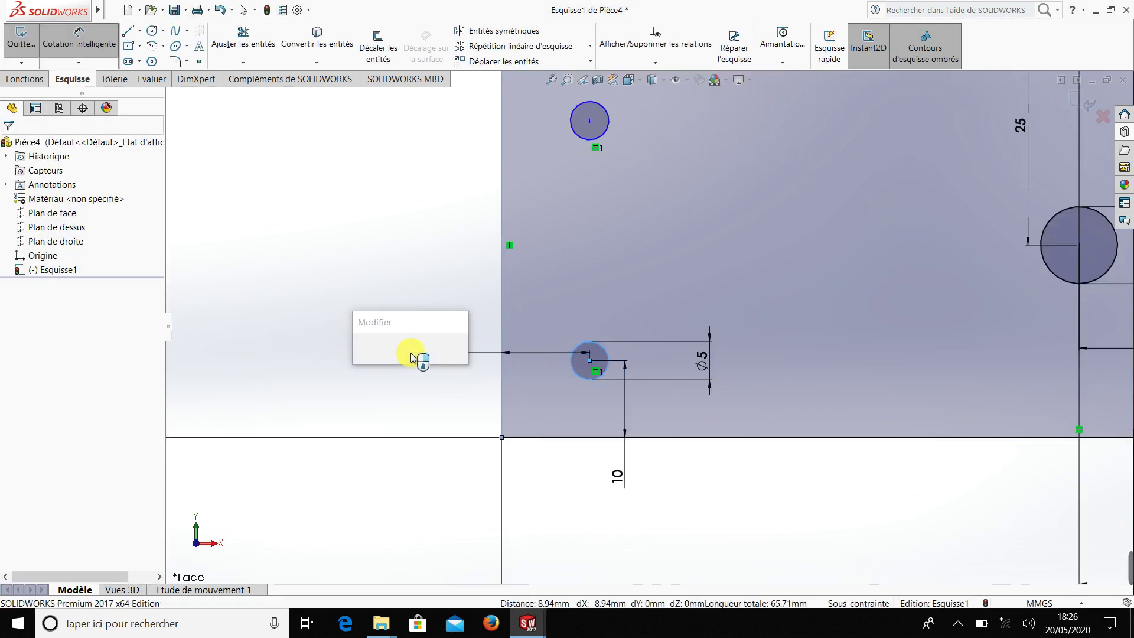
pyautogui.write('10')
pyautogui.press('Return')
# Place the upper small hole 10 mm below the top edge and 10 mm from the left edge.
pyautogui.scroll(3, 597, 241)
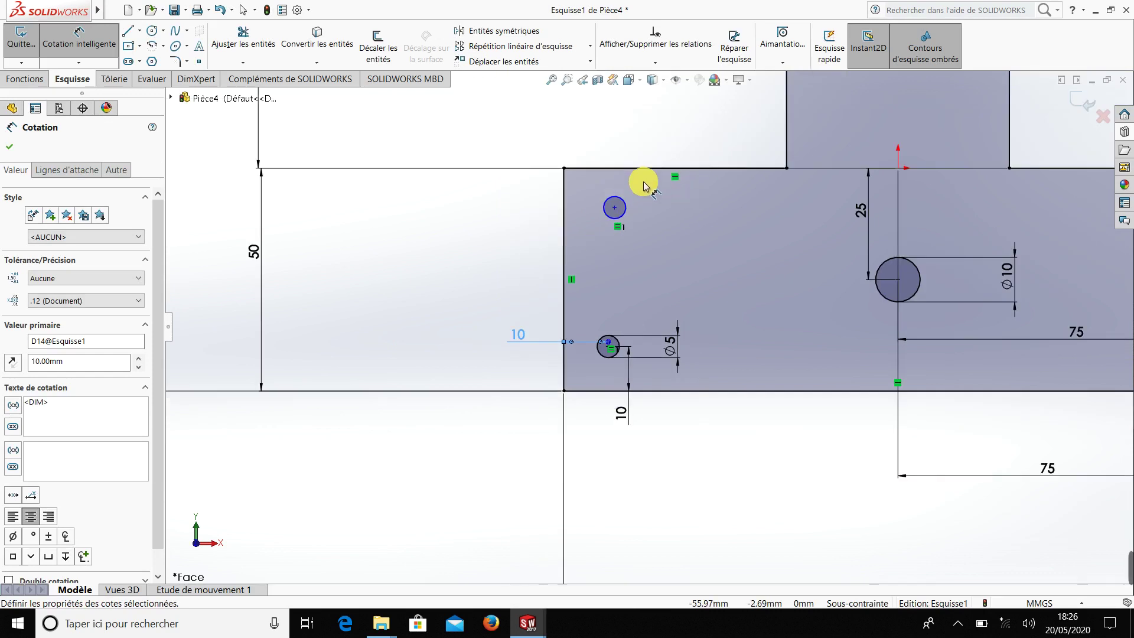
pyautogui.scroll(-3, 645, 185)
pyautogui.click(614, 254)
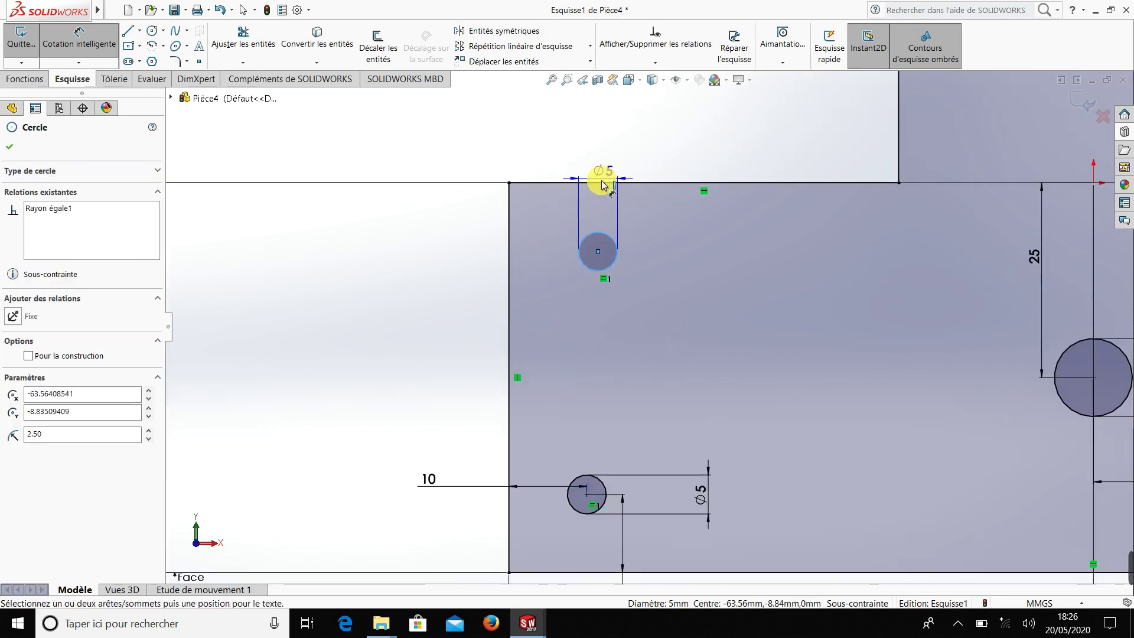
pyautogui.click(602, 155)
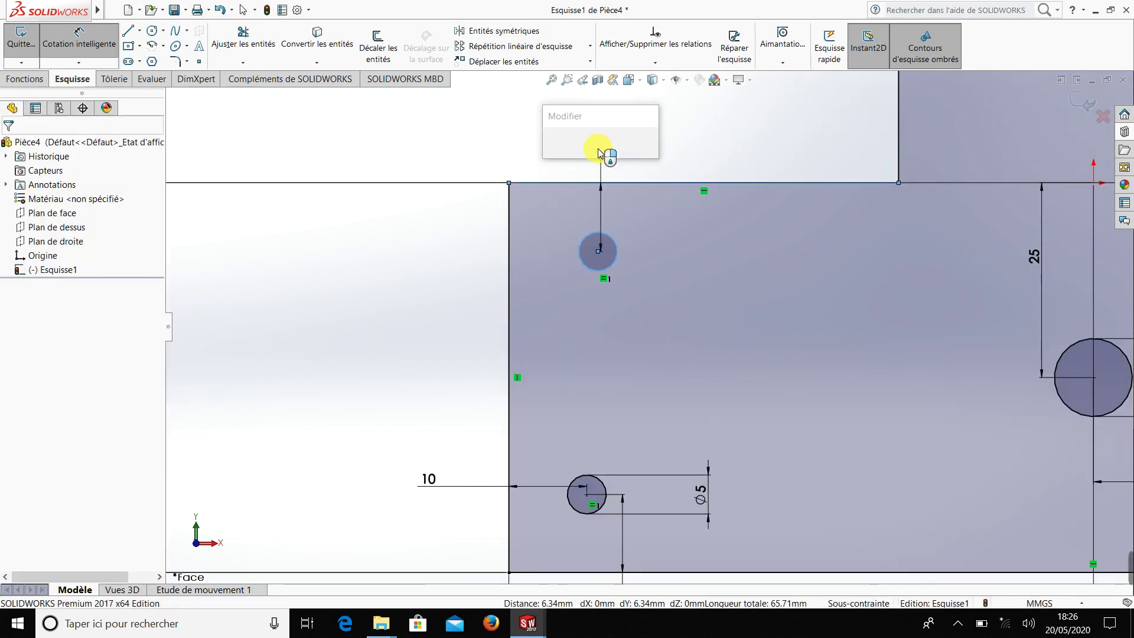
pyautogui.write('1')
pyautogui.press('Return')
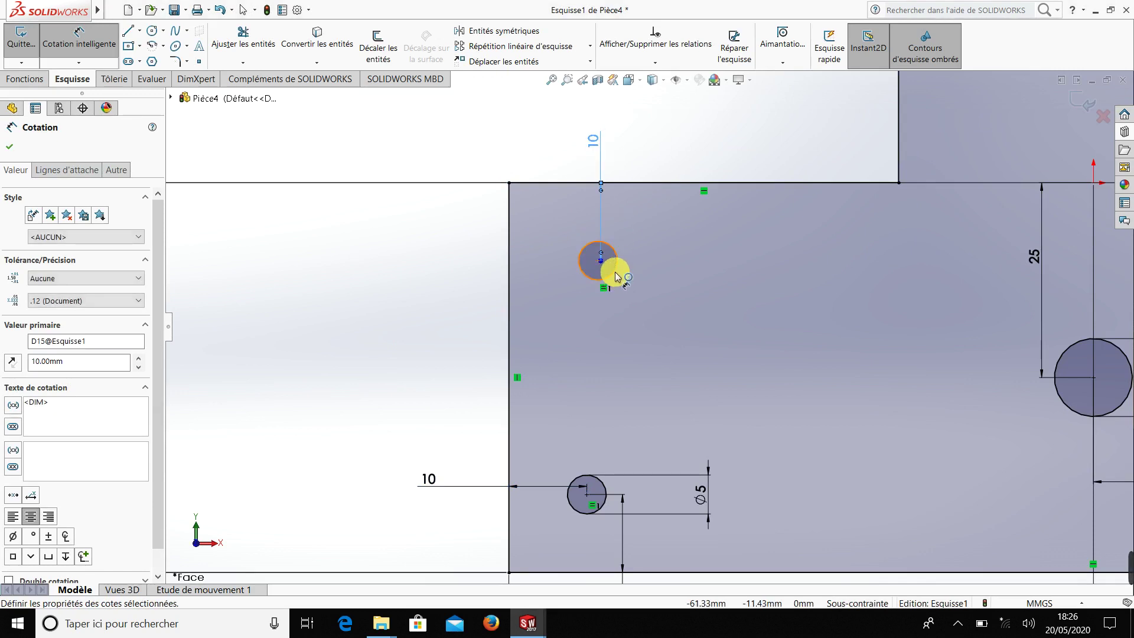
pyautogui.click(615, 276)
pyautogui.click(509, 266)
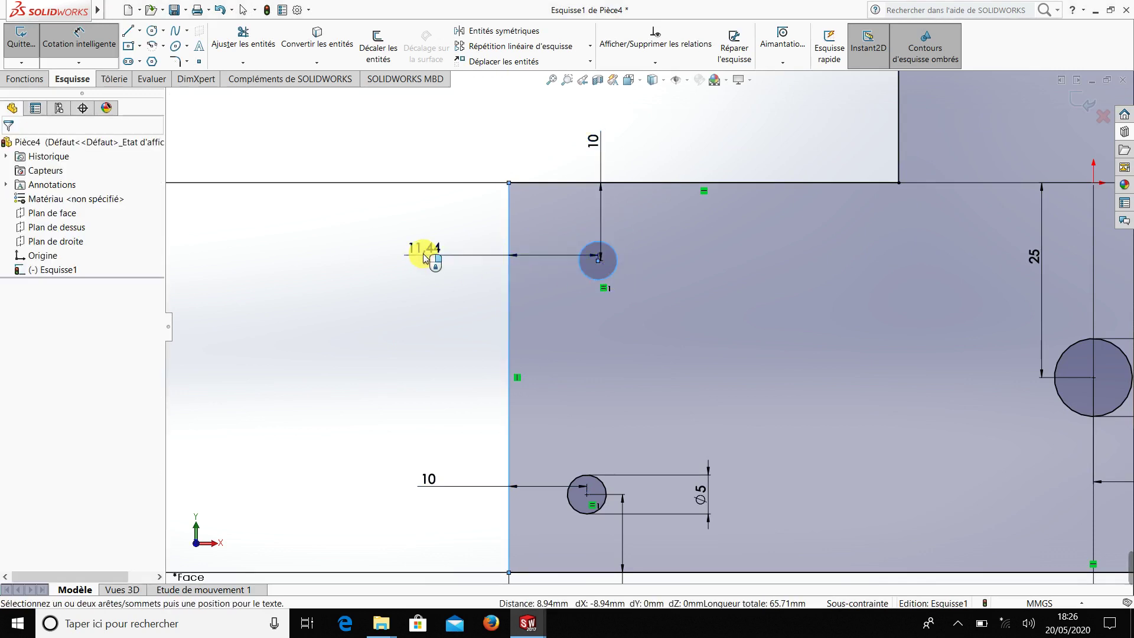
pyautogui.click(425, 251)
pyautogui.write('10')
pyautogui.press('Return')
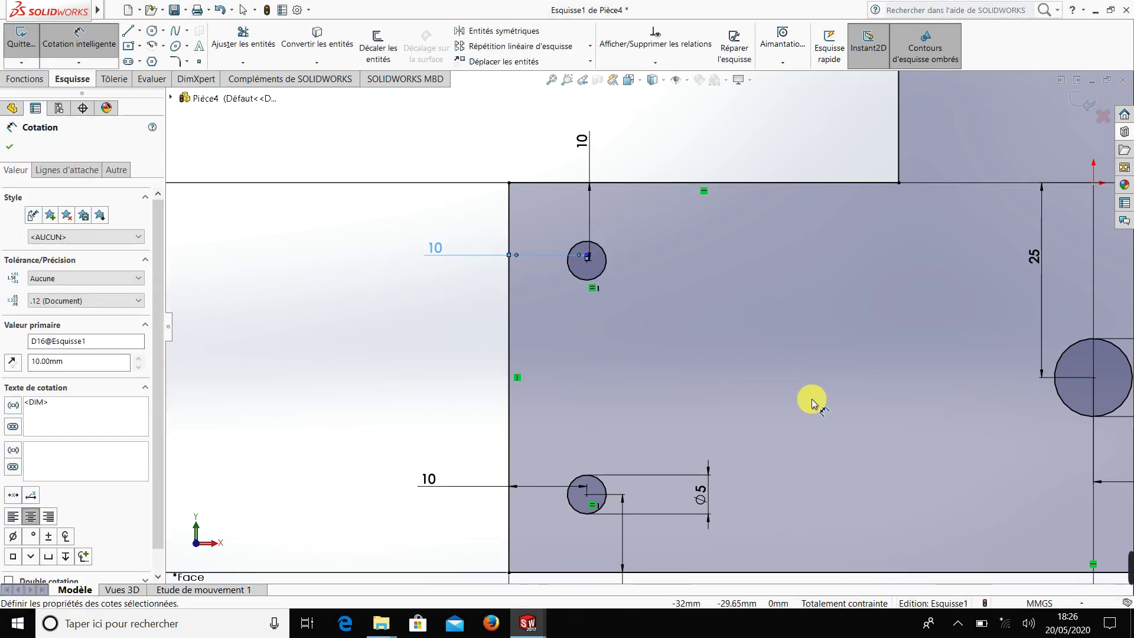
pyautogui.scroll(5, 815, 354)
pyautogui.scroll(-1, 827, 224)
pyautogui.scroll(-3, 768, 177)
pyautogui.scroll(-1, 738, 195)
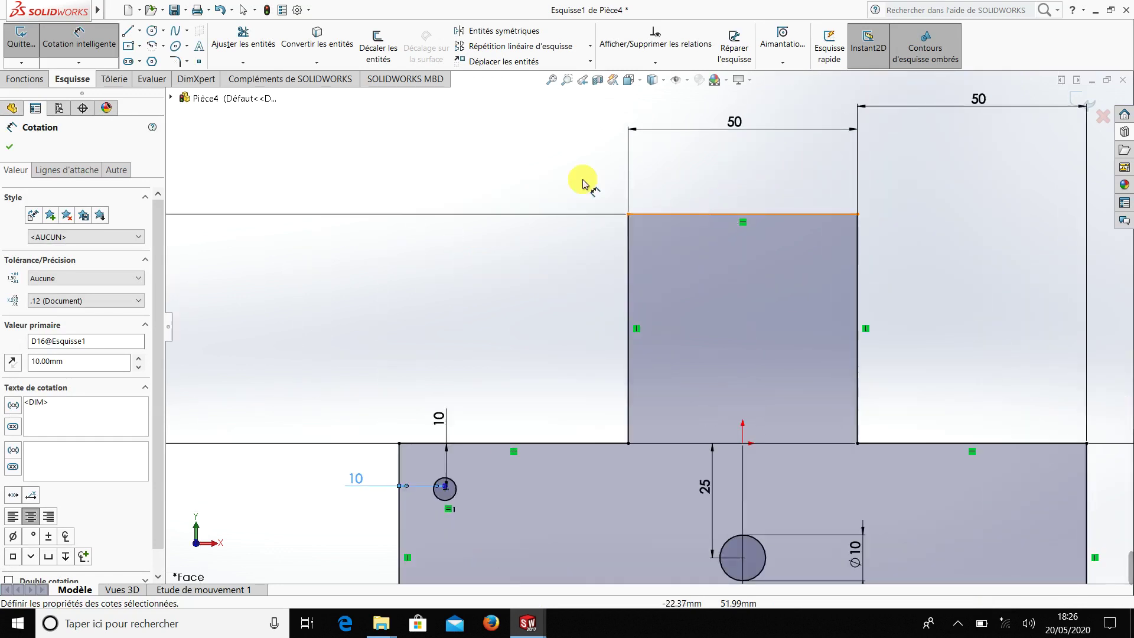
pyautogui.click(155, 33)
# Draw two circles in the upper tab and dimension both diameters to 5 mm.
pyautogui.scroll(-2, 679, 248)
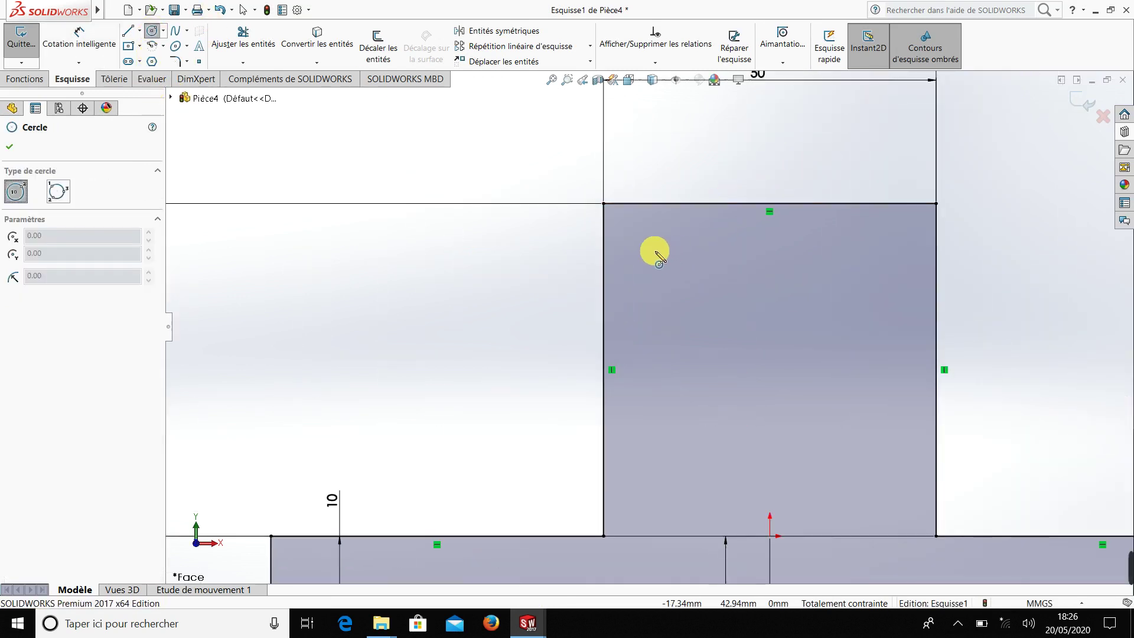
pyautogui.click(655, 250)
pyautogui.click(869, 251)
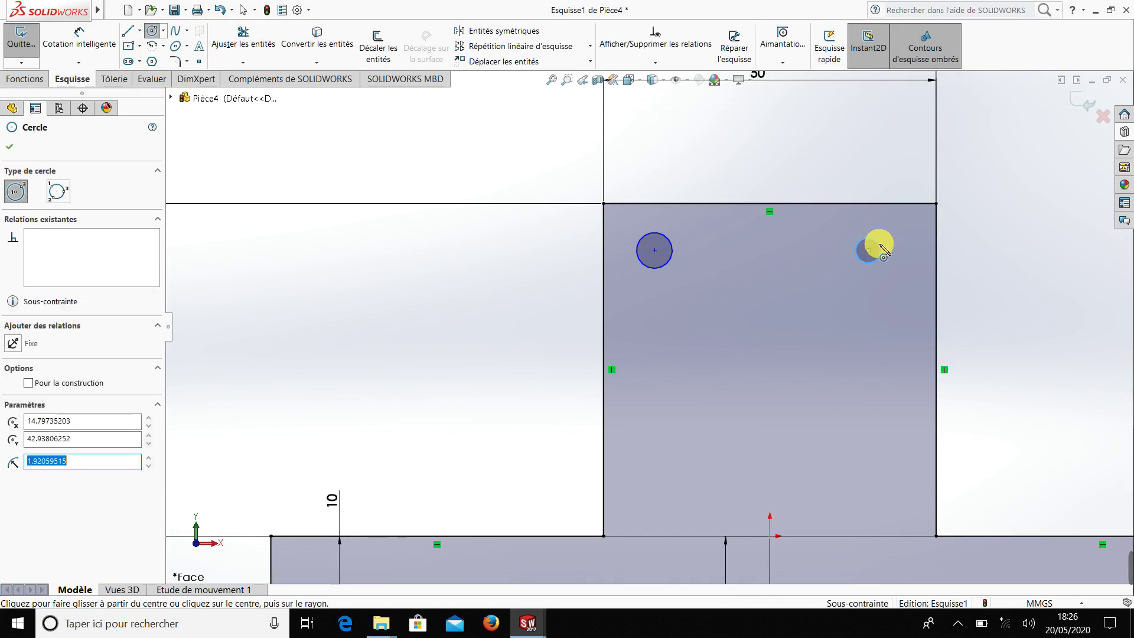
pyautogui.press('Escape')
pyautogui.click(79, 36)
pyautogui.click(869, 250)
pyautogui.scroll(-2, 827, 269)
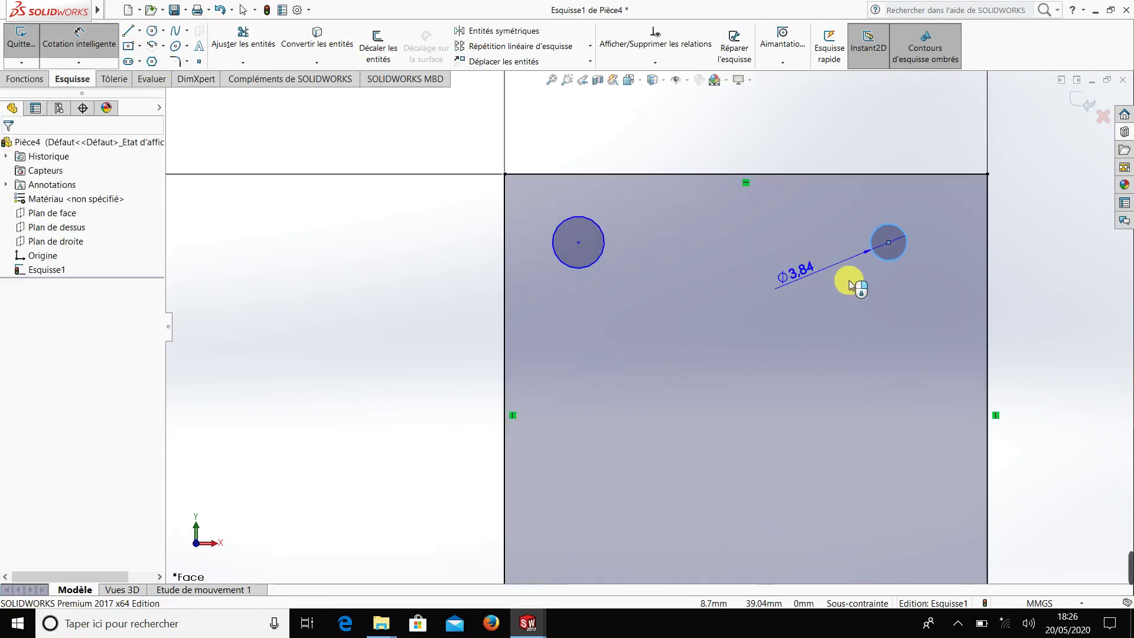
pyautogui.click(931, 243)
pyautogui.write('5')
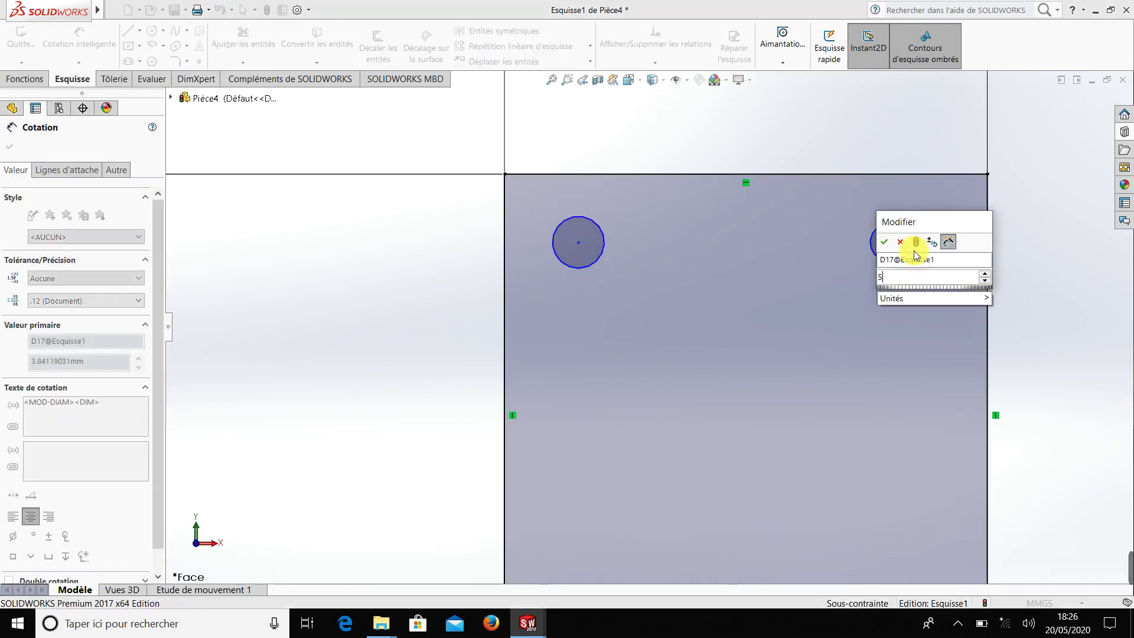
pyautogui.press('Return')
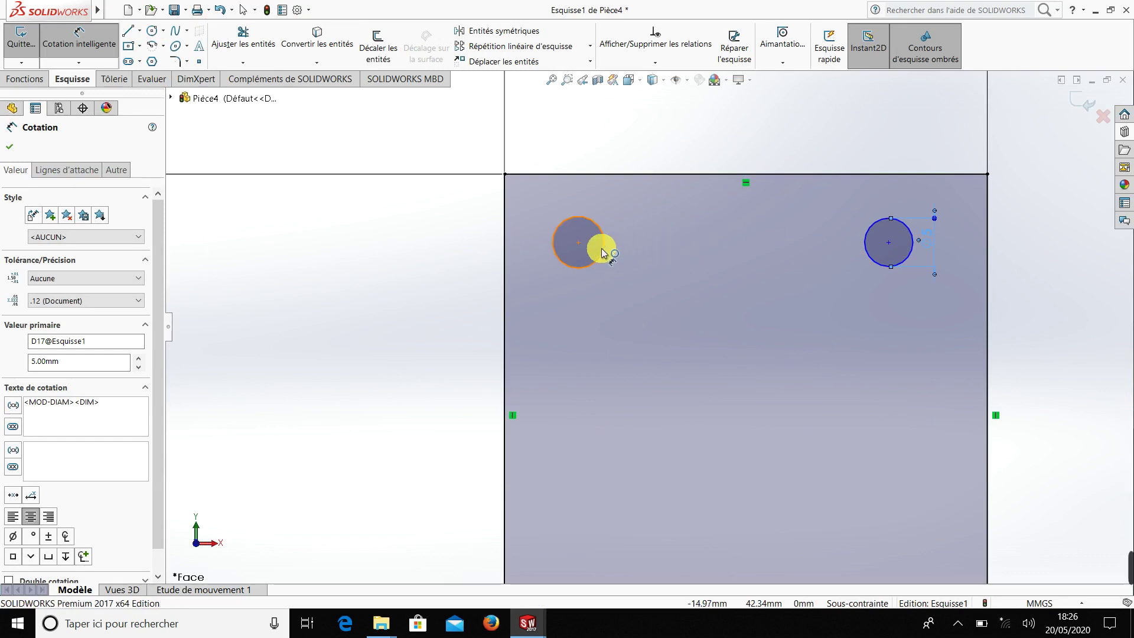
pyautogui.click(602, 252)
pyautogui.click(654, 253)
pyautogui.press('Return')
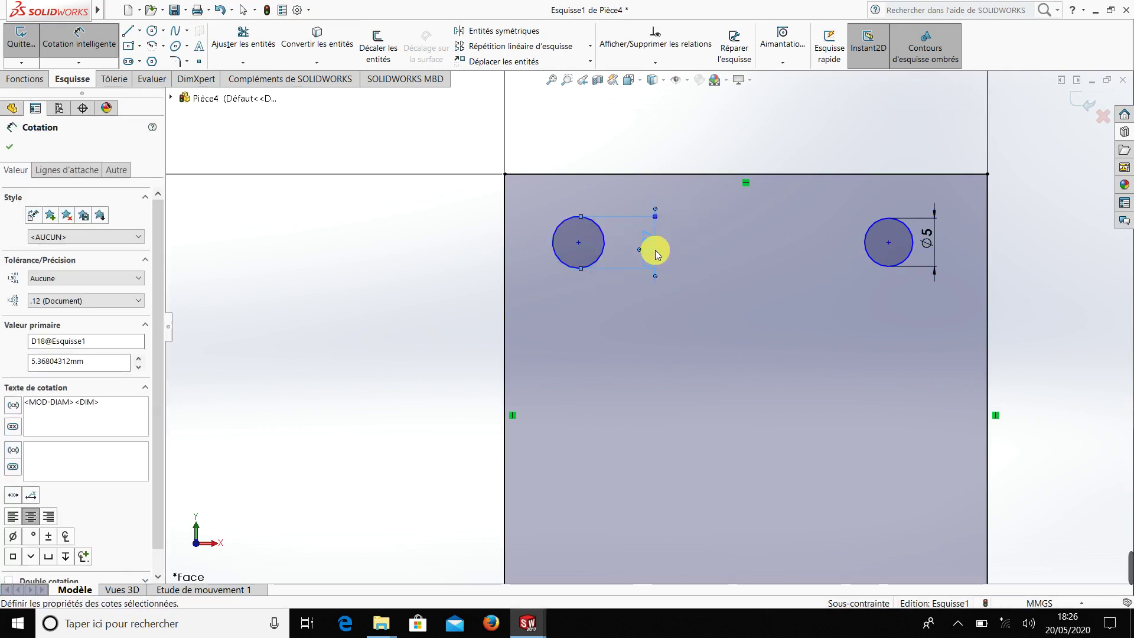
# Locate the left tab hole 10 mm below the top edge and 10 mm from the left edge.
pyautogui.click(590, 176)
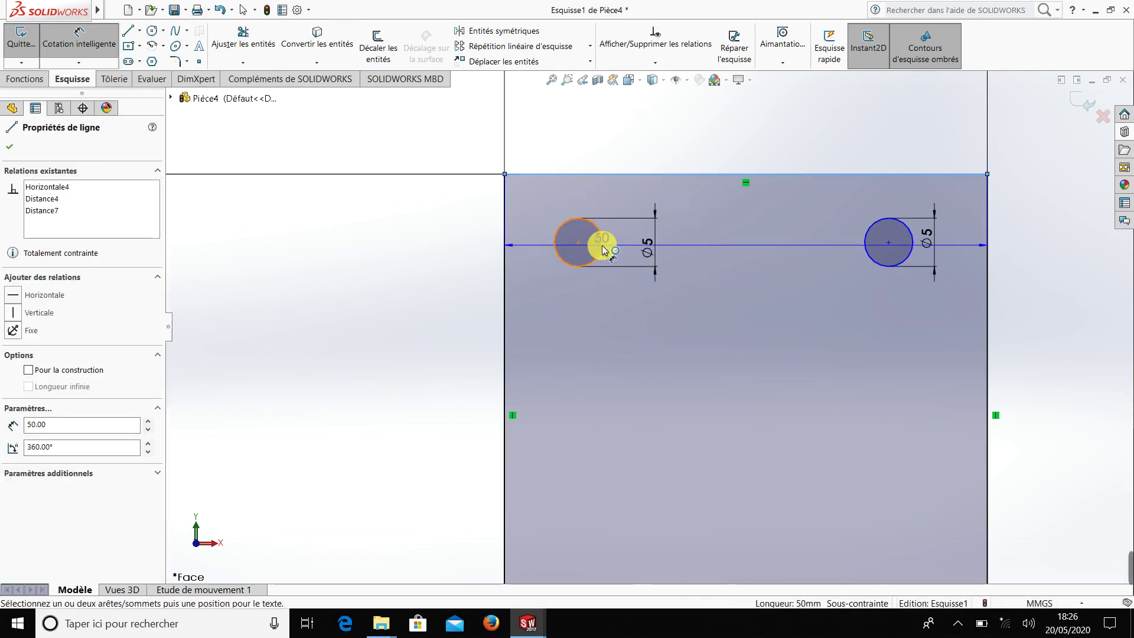
pyautogui.click(602, 230)
pyautogui.click(618, 133)
pyautogui.write('10')
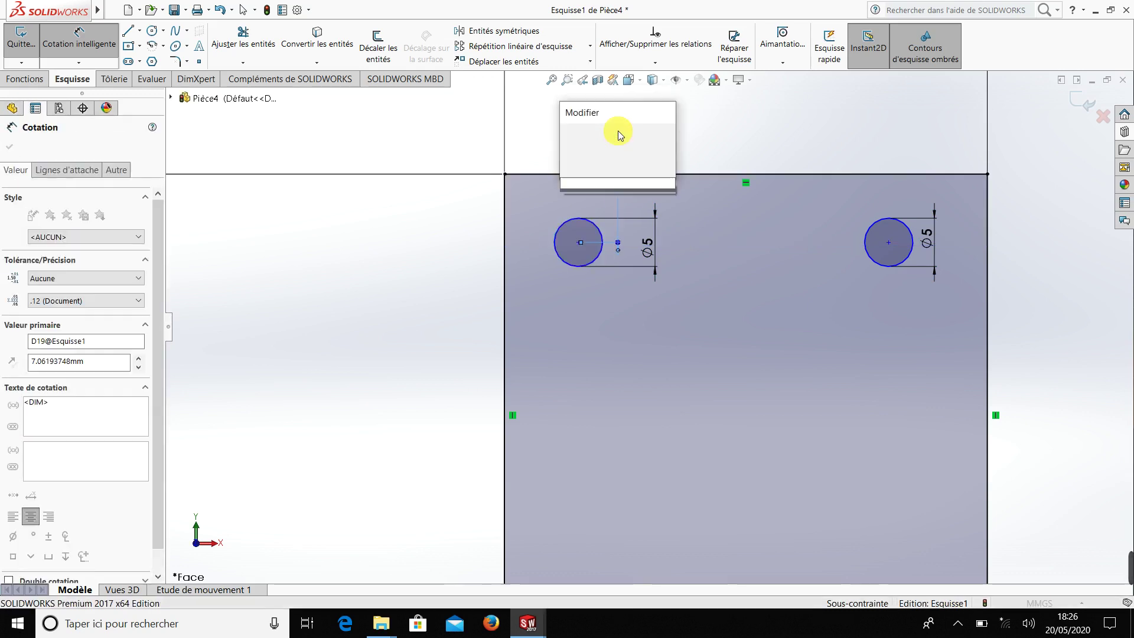
pyautogui.press('Return')
pyautogui.click(557, 283)
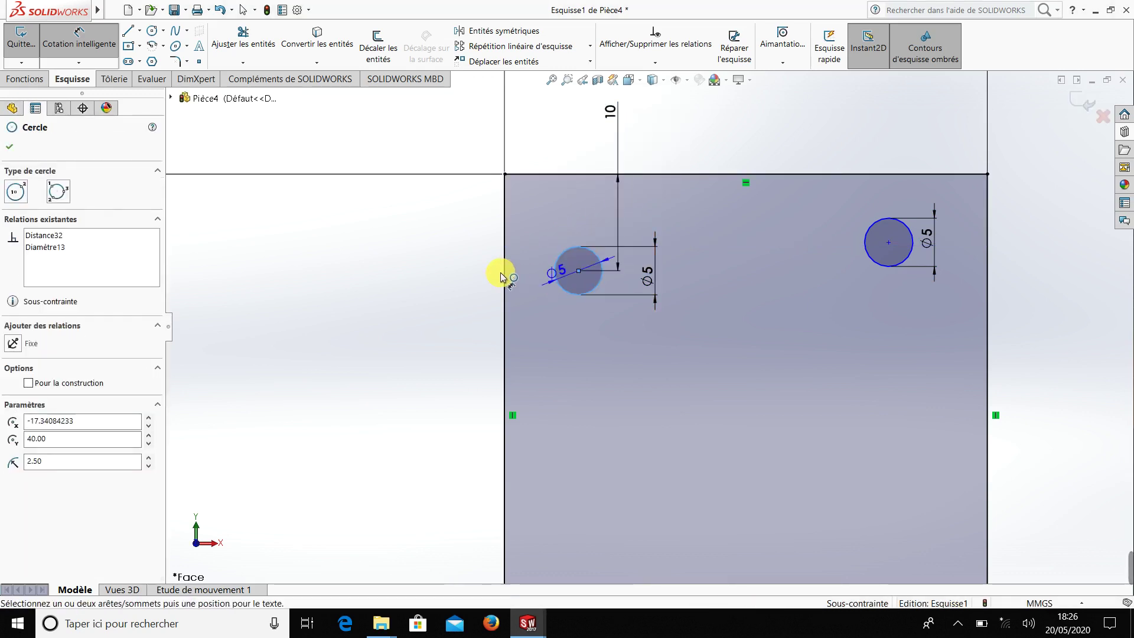
pyautogui.click(503, 264)
pyautogui.click(434, 267)
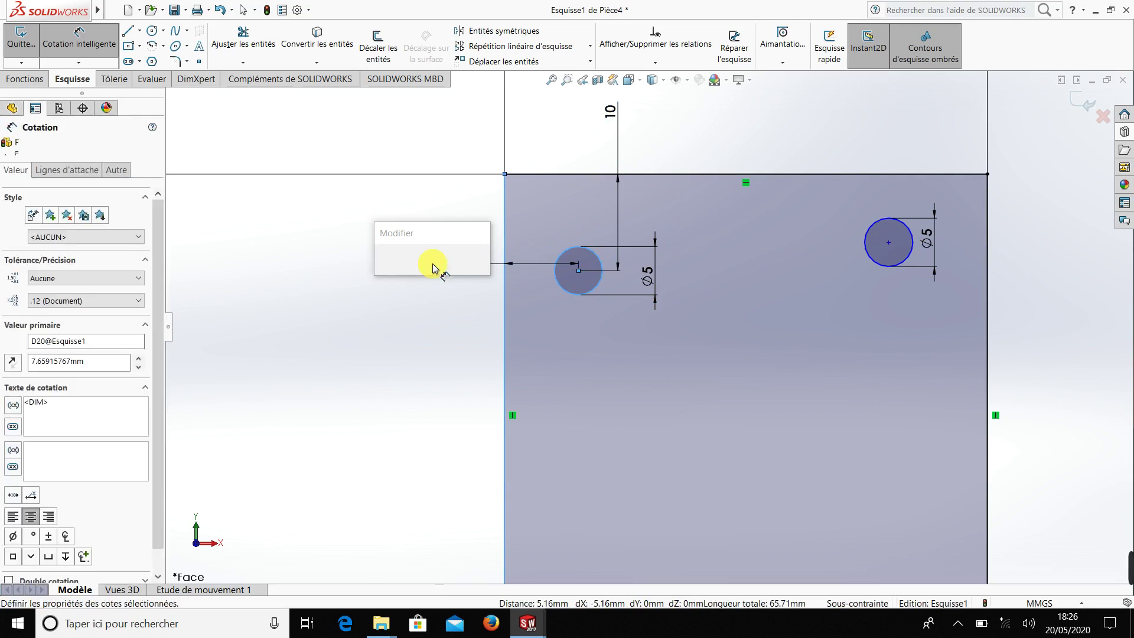
pyautogui.write('10')
pyautogui.press('Return')
# Dimension the right tab hole 10 mm from the tab's right edge.
pyautogui.scroll(2, 938, 262)
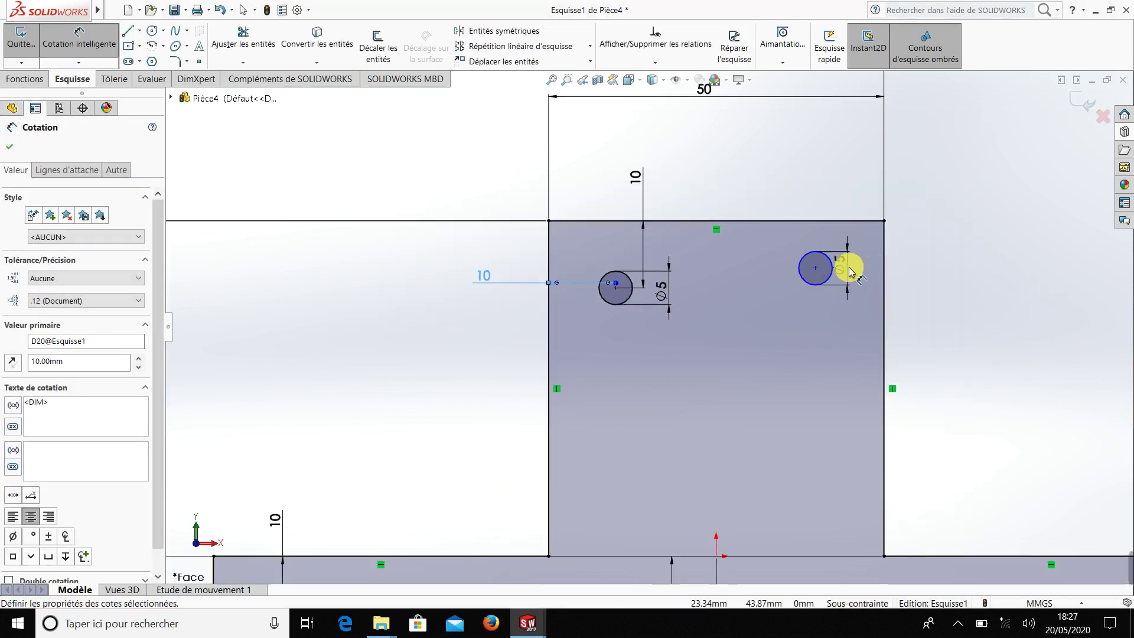
pyautogui.scroll(-2, 848, 263)
pyautogui.click(830, 164)
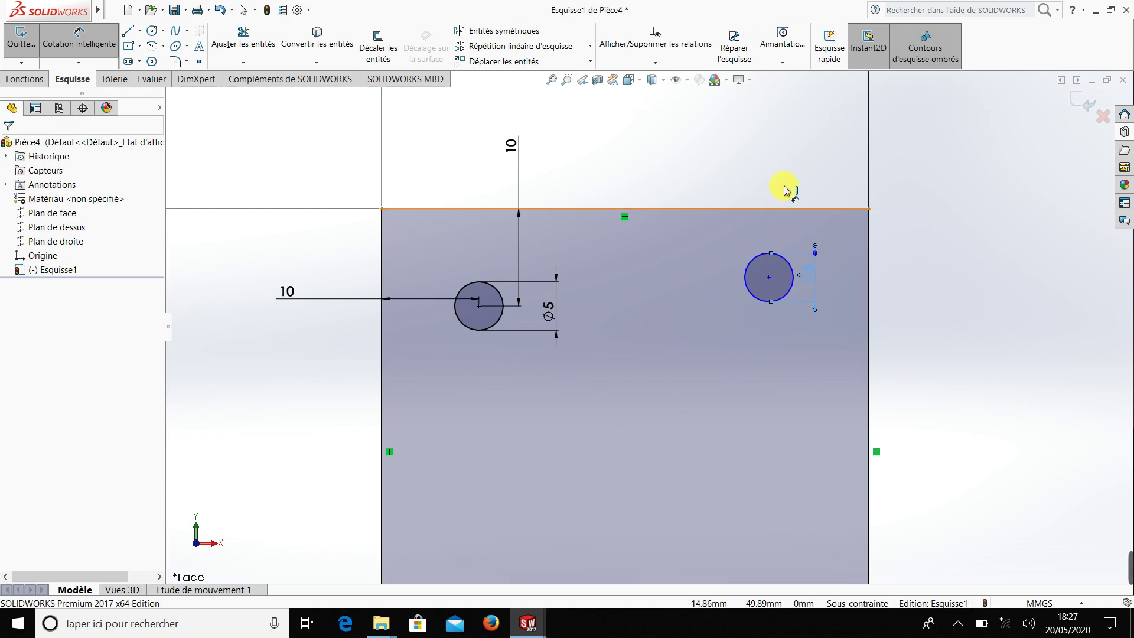
pyautogui.click(781, 270)
pyautogui.click(793, 291)
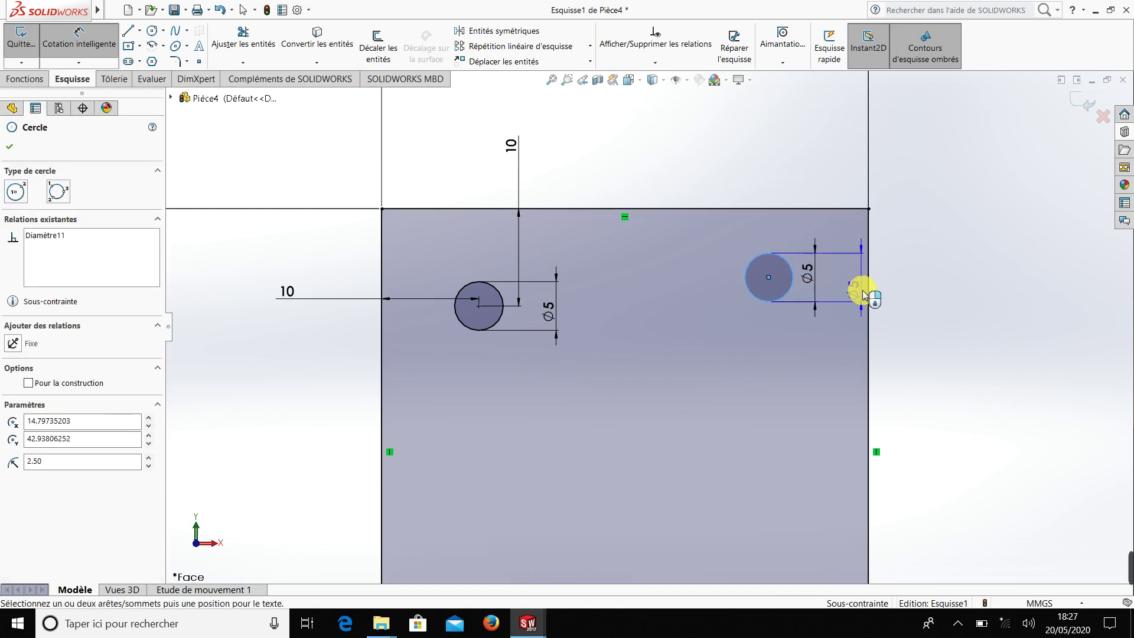
pyautogui.click(869, 291)
pyautogui.click(957, 295)
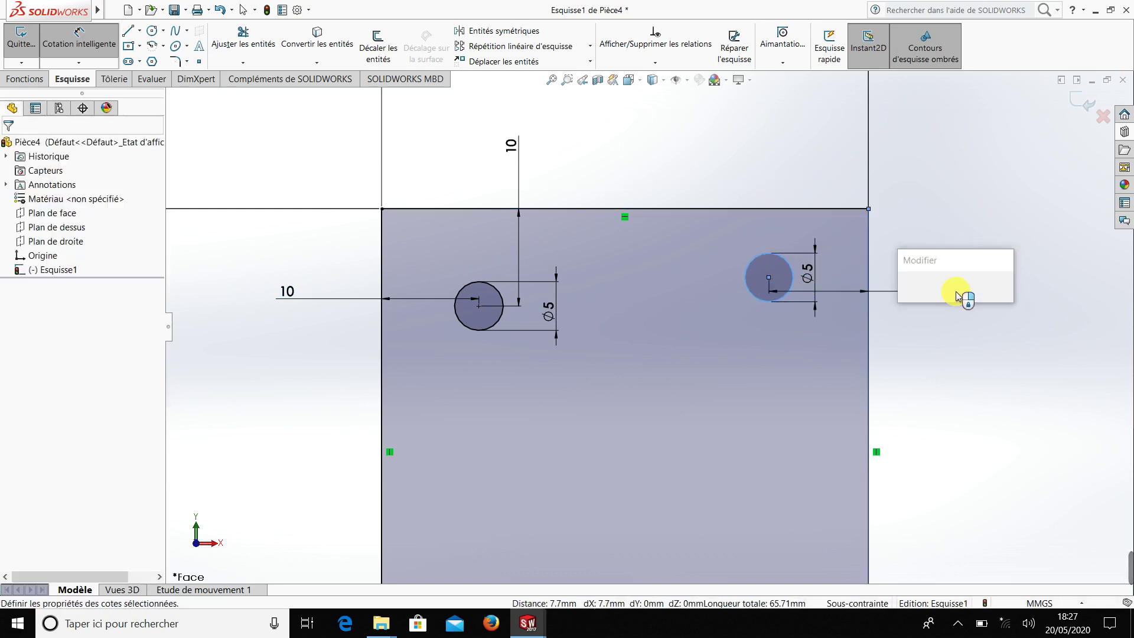
pyautogui.write('10')
pyautogui.press('Return')
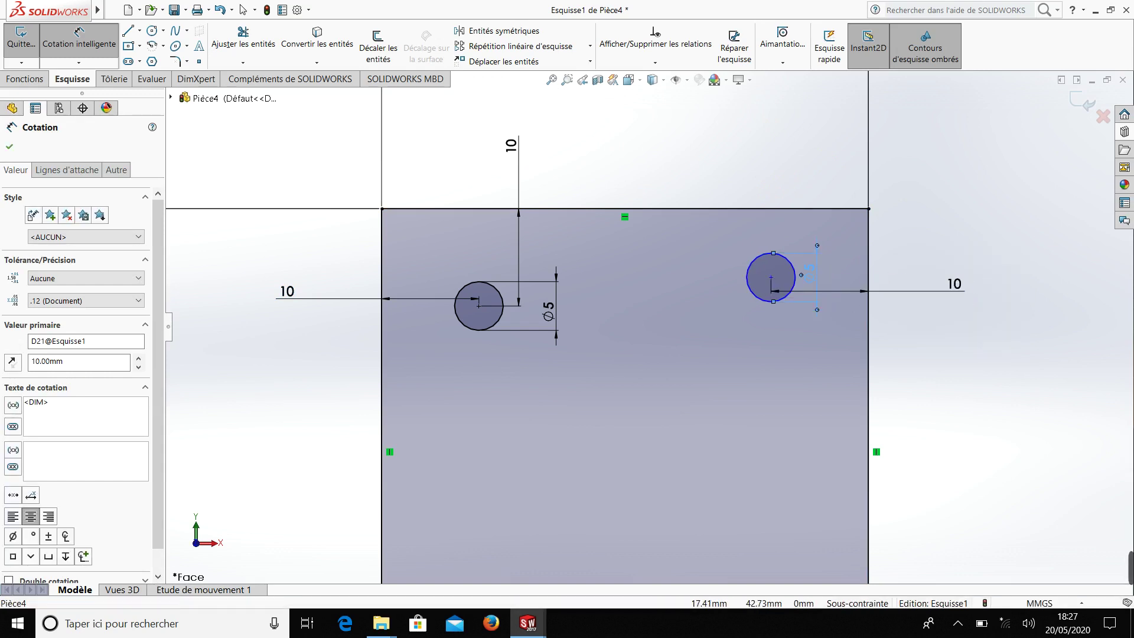
# Dimension the right tab hole 10 mm below the tab's top edge.
pyautogui.click(785, 226)
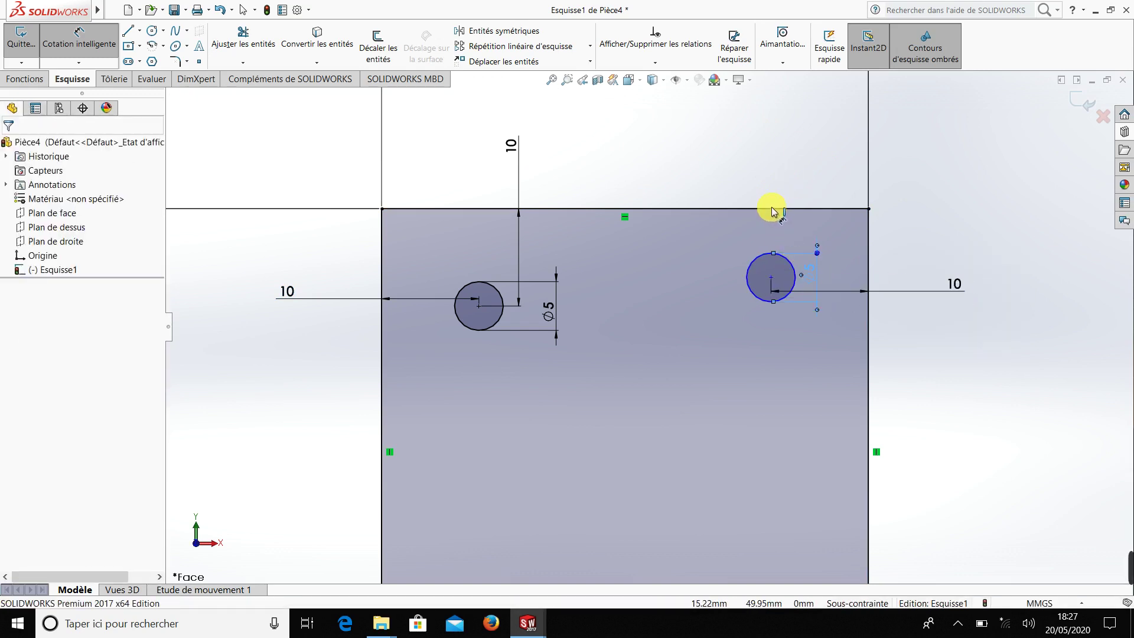
pyautogui.click(772, 209)
pyautogui.press('Escape')
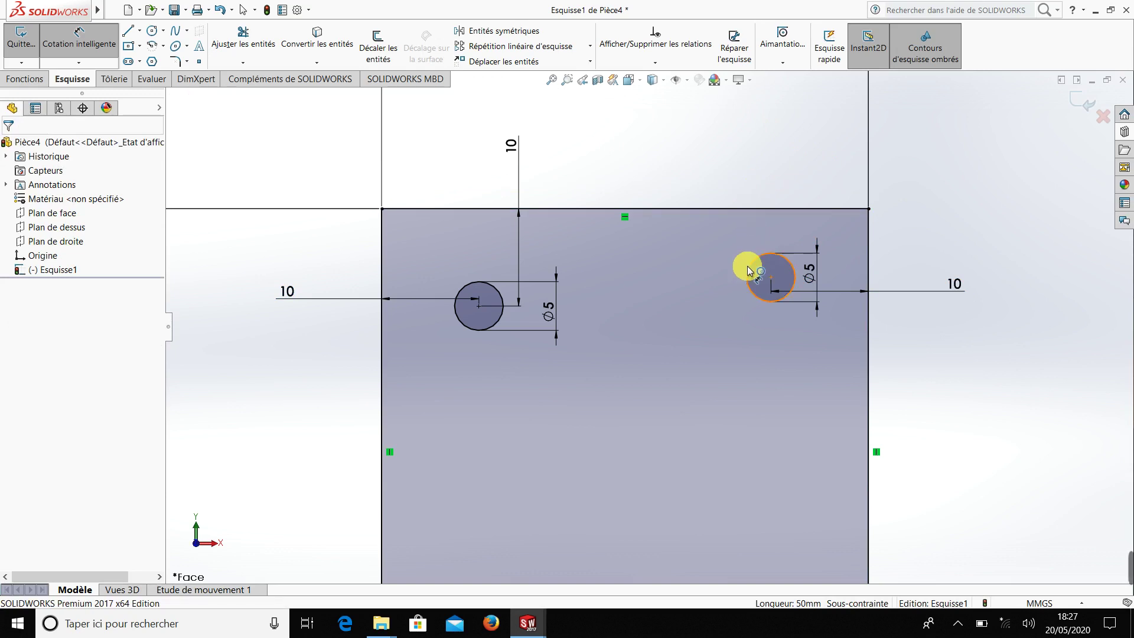
pyautogui.click(752, 270)
pyautogui.click(762, 209)
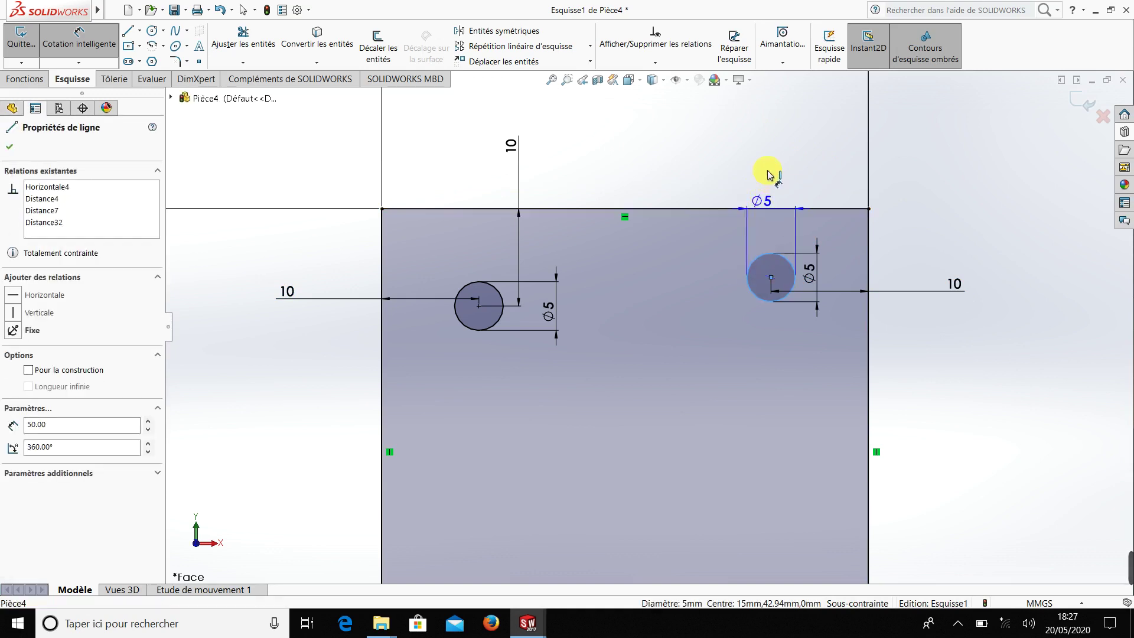
pyautogui.click(767, 165)
pyautogui.write('10')
pyautogui.press('Return')
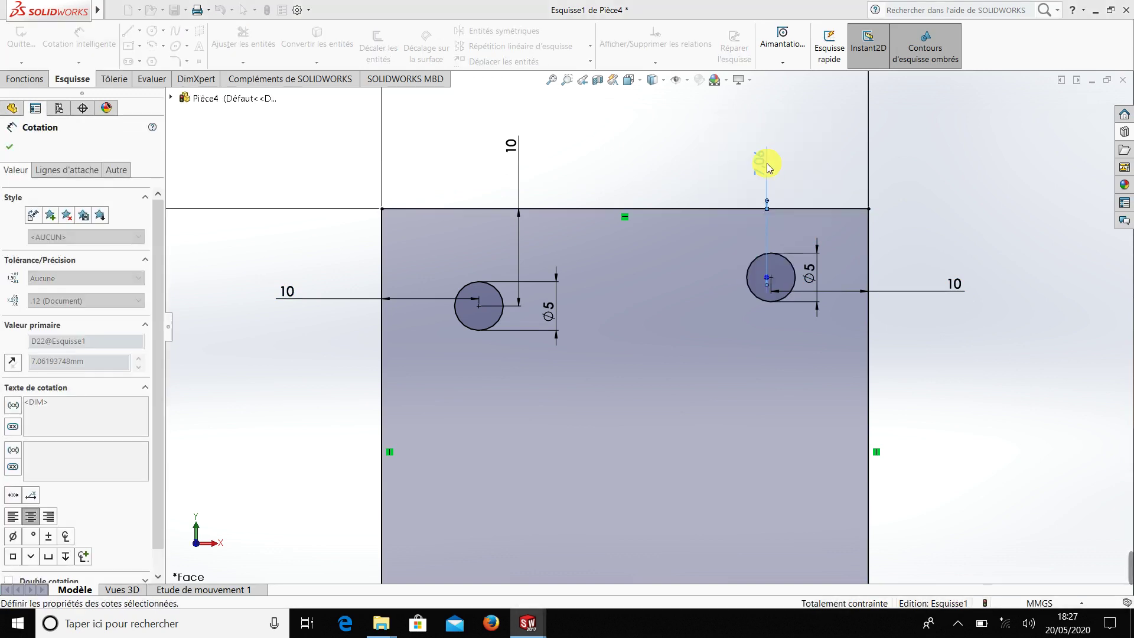
pyautogui.scroll(5, 768, 384)
# Draw two small circles, one above the other, in the body's right part.
pyautogui.scroll(2, 792, 435)
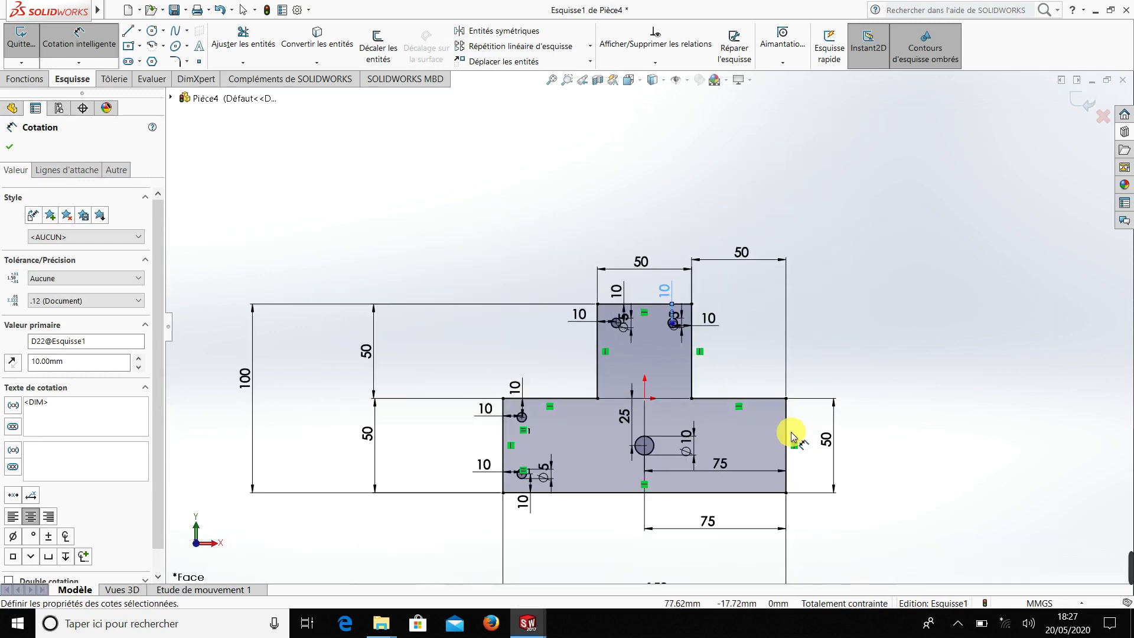
pyautogui.scroll(-3, 754, 430)
pyautogui.scroll(1, 707, 434)
pyautogui.scroll(-1, 705, 434)
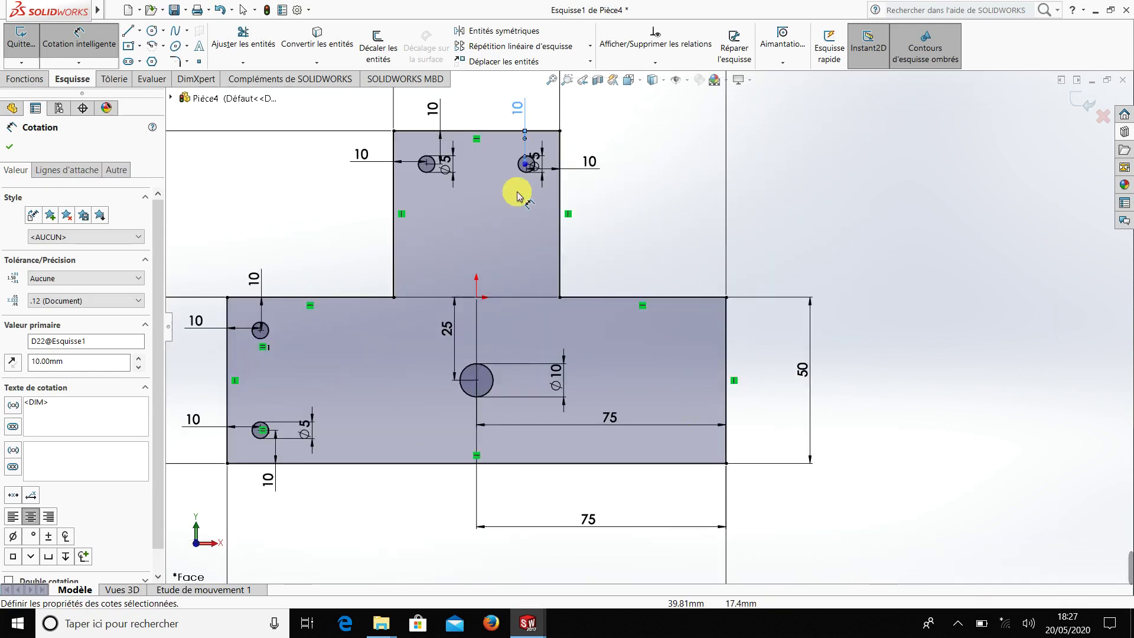
pyautogui.click(152, 31)
pyautogui.scroll(-1, 664, 363)
pyautogui.scroll(-1, 667, 349)
pyautogui.click(670, 328)
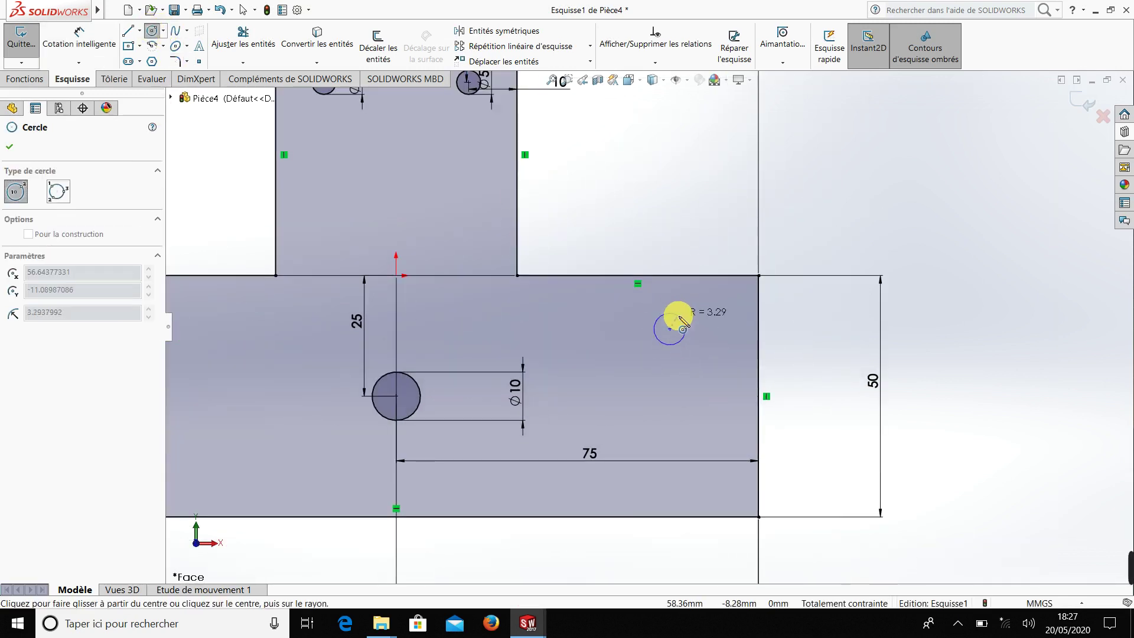
pyautogui.click(670, 479)
pyautogui.click(684, 467)
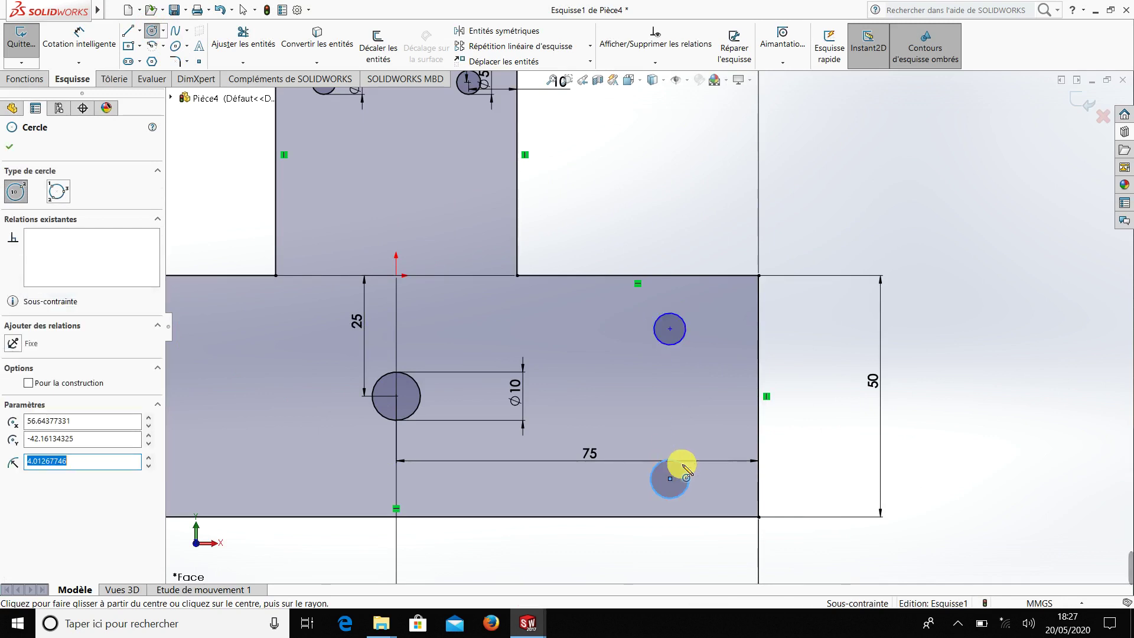
pyautogui.press('Escape')
pyautogui.scroll(3, 682, 469)
# Dimension the lower right circle to a 5 mm diameter.
pyautogui.click(79, 36)
pyautogui.click(657, 407)
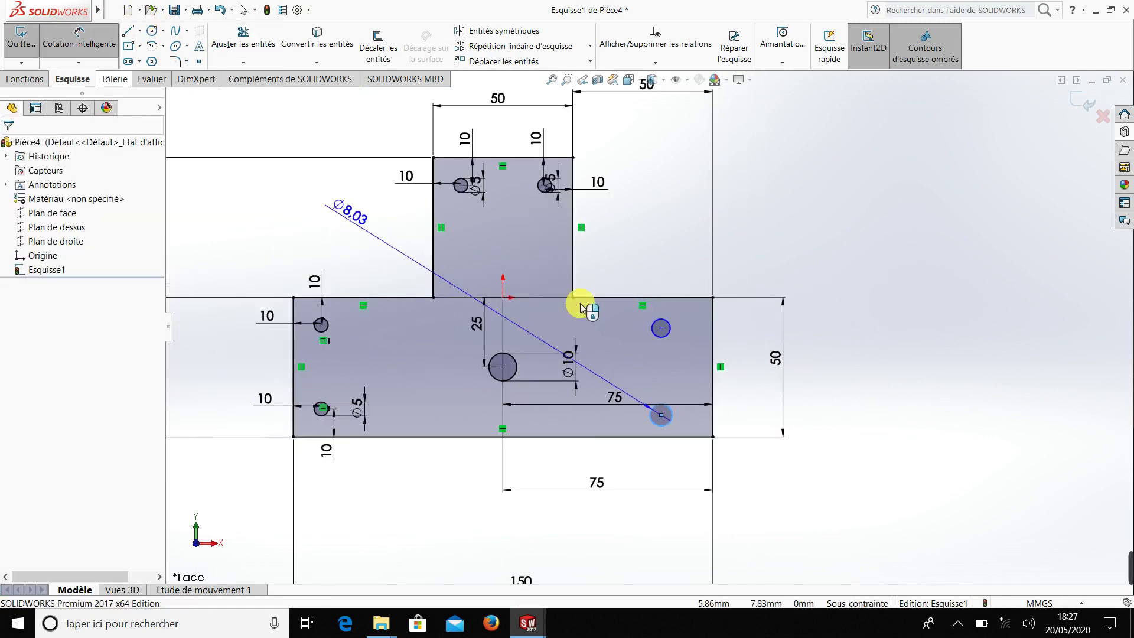
pyautogui.scroll(-3, 664, 343)
pyautogui.scroll(-1, 709, 454)
pyautogui.click(714, 461)
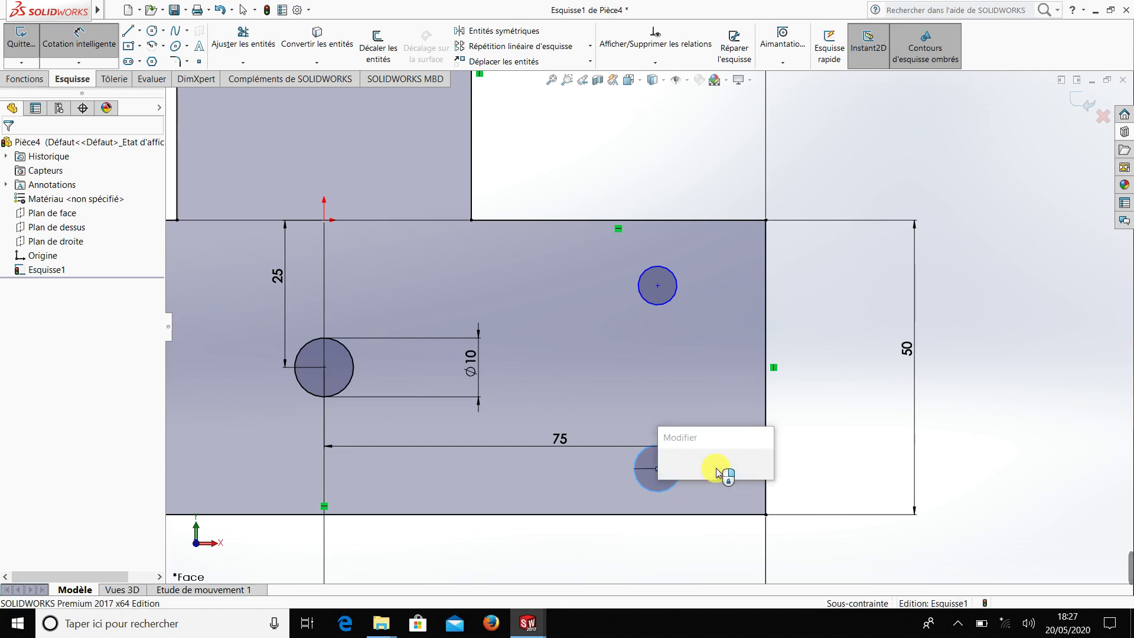
pyautogui.write('5')
pyautogui.press('Return')
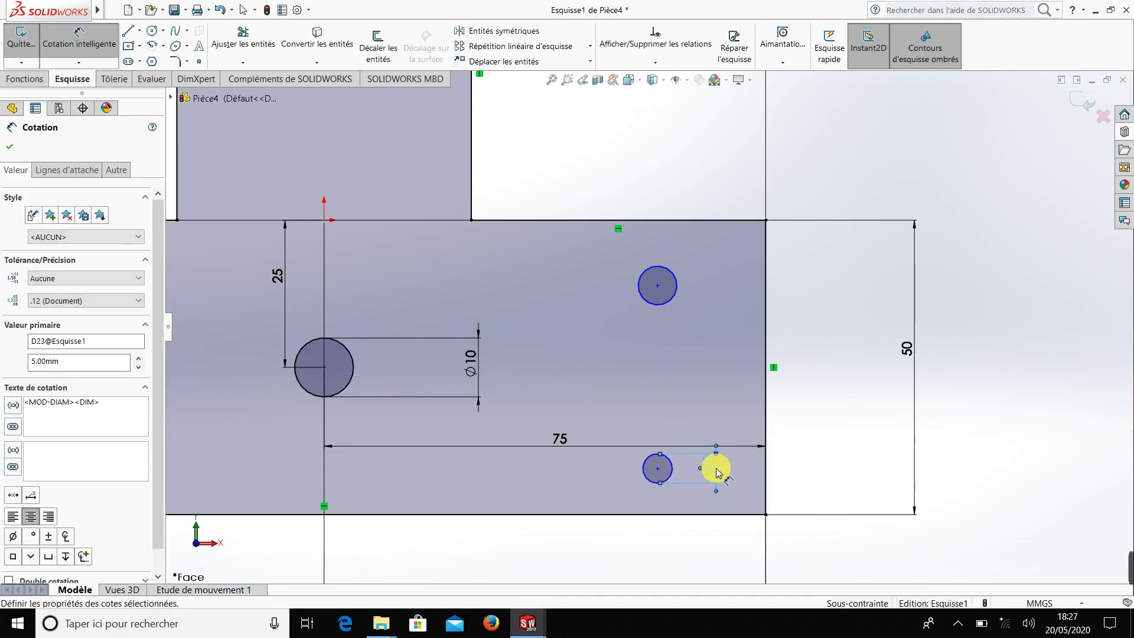
pyautogui.press('Escape')
# Make the lower and upper right circles equal in size.
pyautogui.click(671, 470)
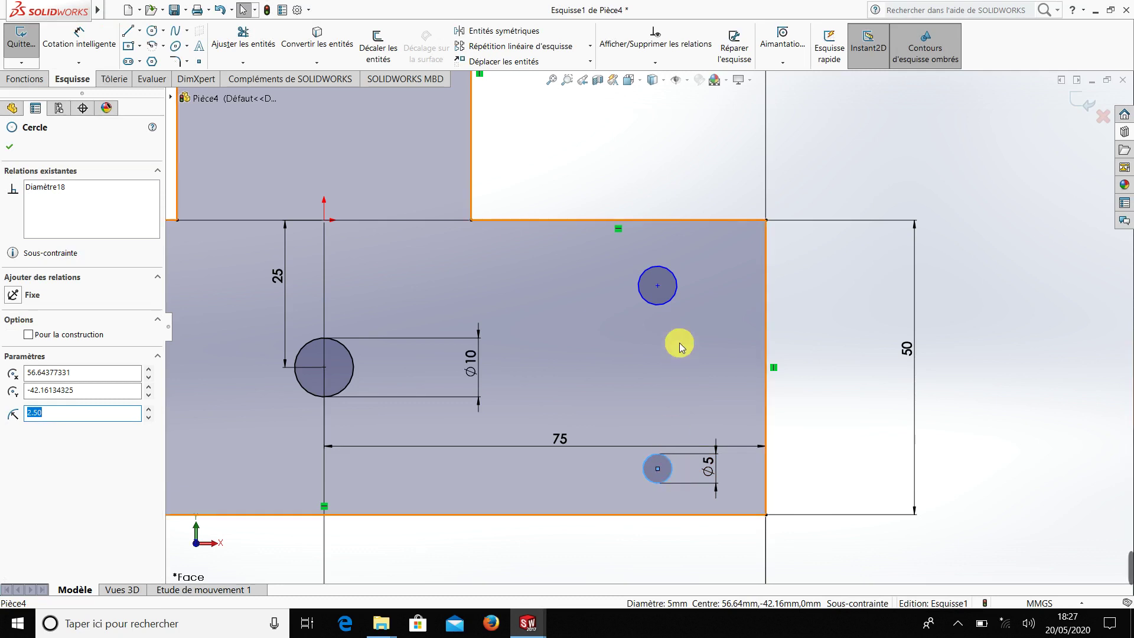
pyautogui.keyDown('ctrl'); pyautogui.click(675, 295); pyautogui.keyUp('ctrl')
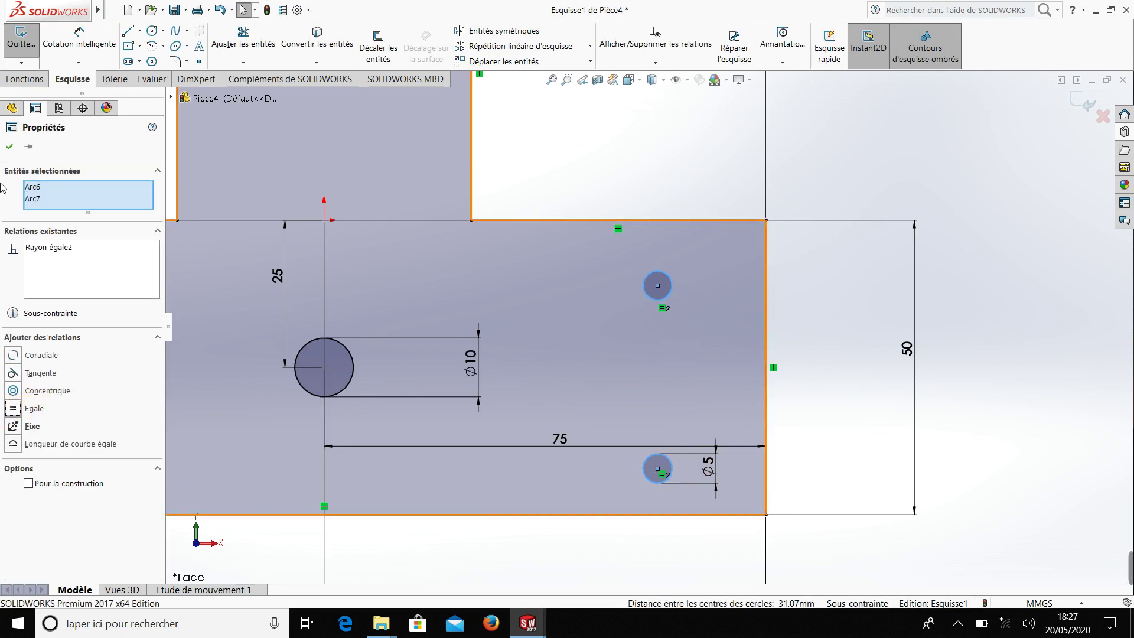
pyautogui.click(12, 148)
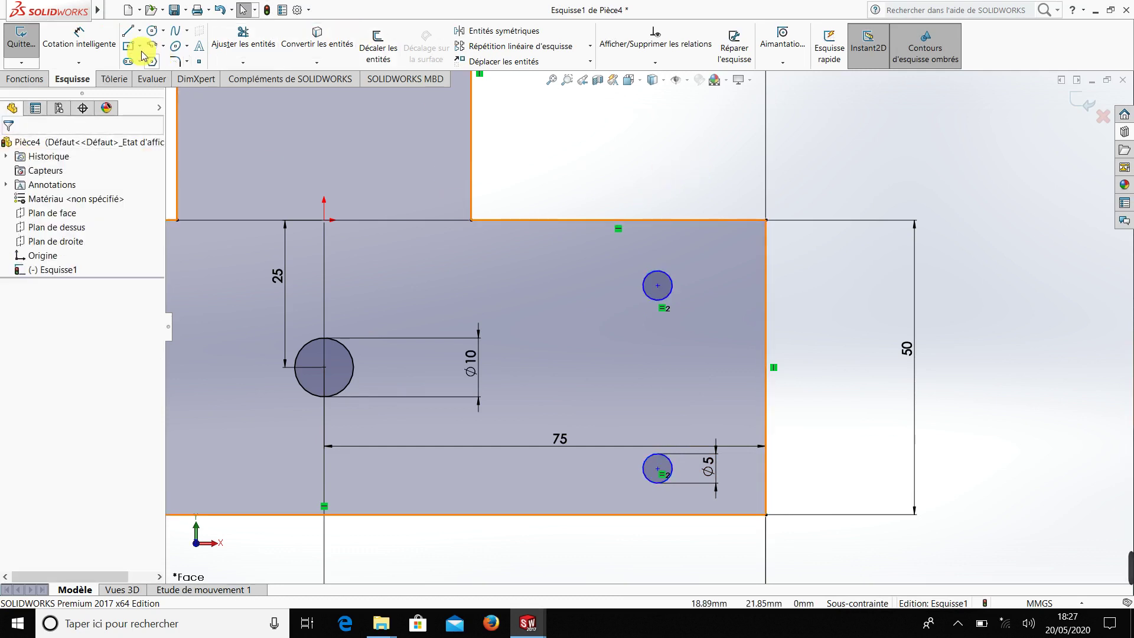
pyautogui.click(79, 36)
pyautogui.scroll(-2, 708, 322)
pyautogui.scroll(-1, 654, 303)
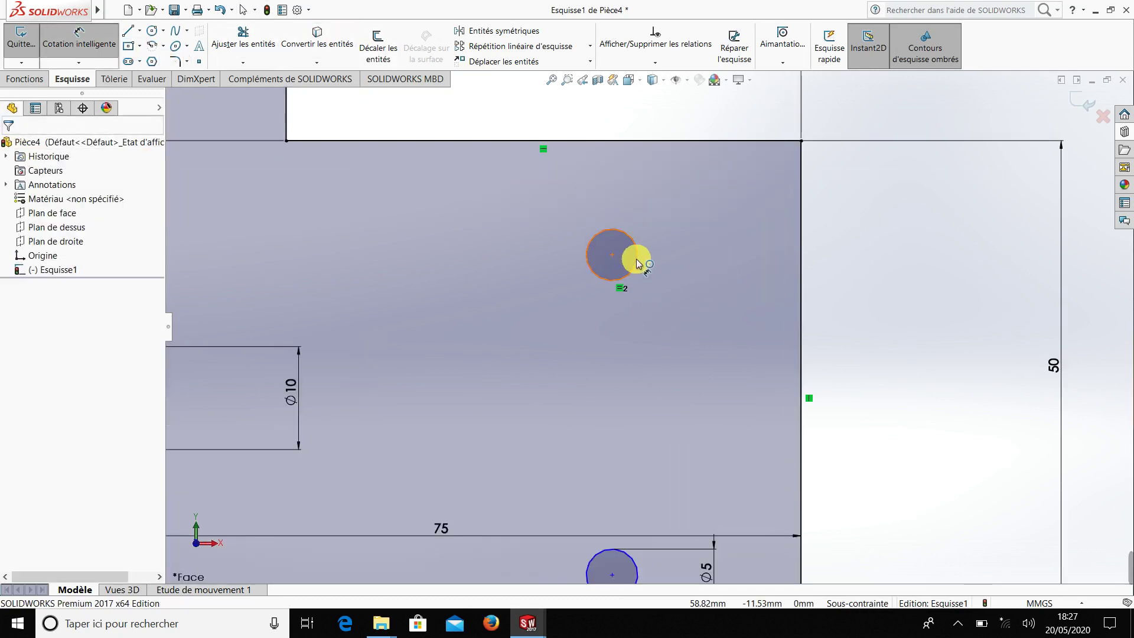
# Place the upper right hole 10 mm from the right edge and 10 mm from the top edge.
pyautogui.click(712, 276)
pyautogui.click(802, 272)
pyautogui.click(881, 292)
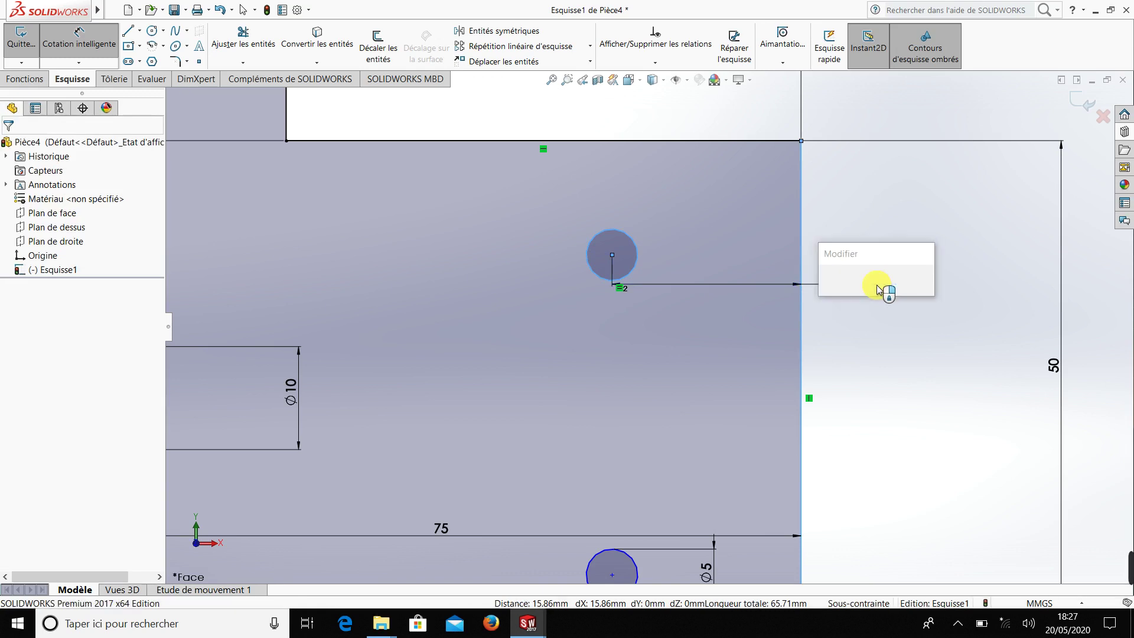
pyautogui.write('10')
pyautogui.press('Return')
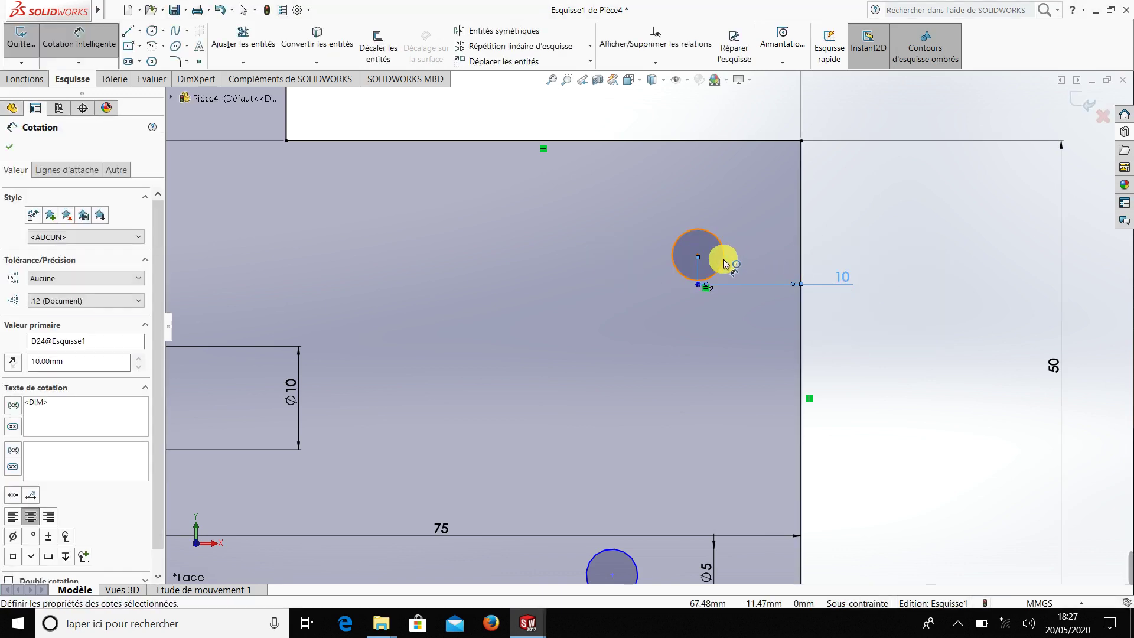
pyautogui.click(723, 255)
pyautogui.click(689, 140)
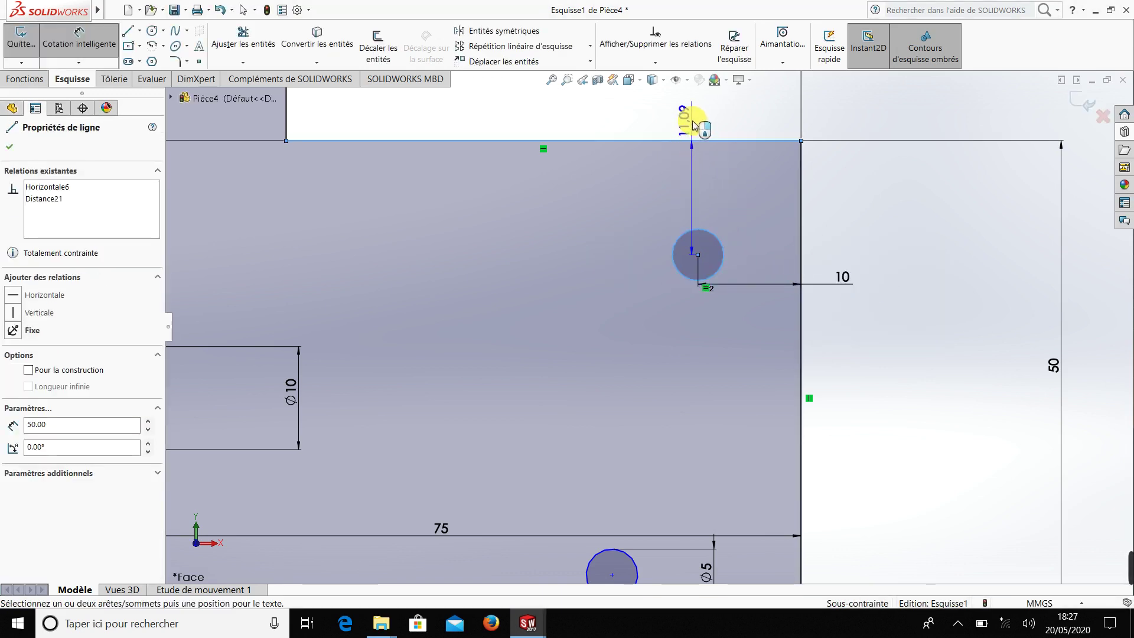
pyautogui.click(692, 119)
pyautogui.write('10')
pyautogui.press('Return')
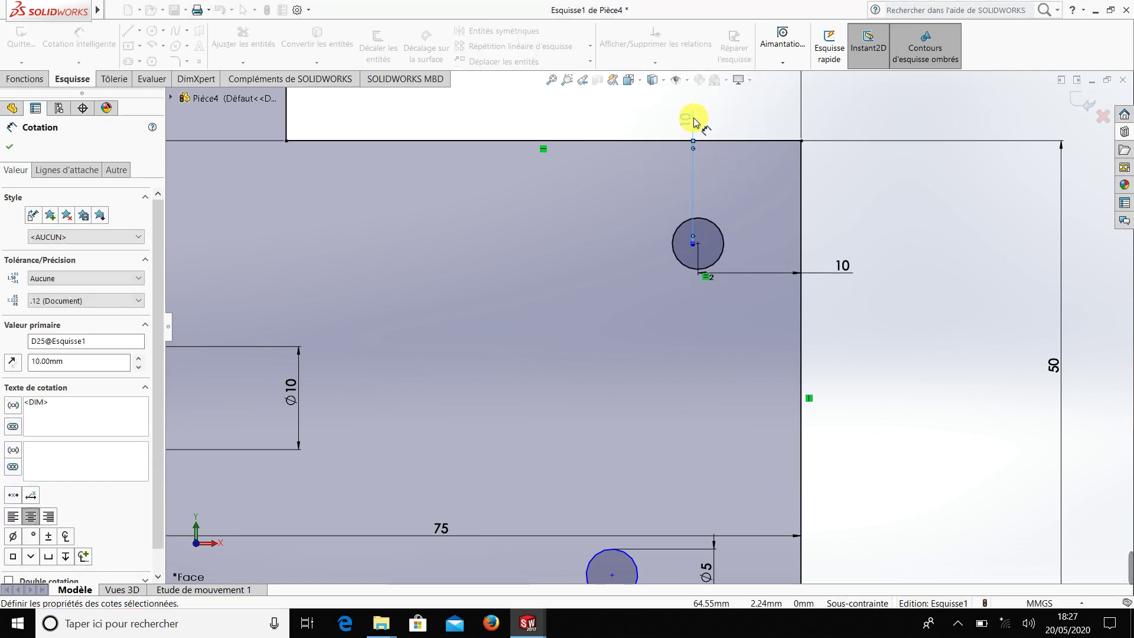
pyautogui.press('Escape')
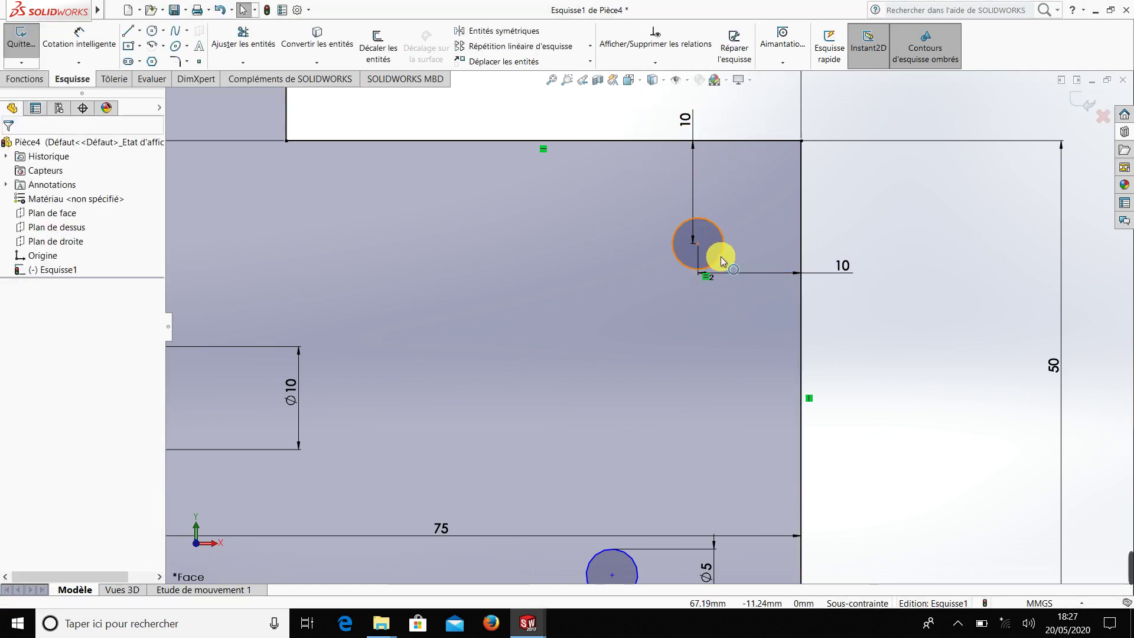
# Add a Vertical relation aligning the two right-side hole centres.
pyautogui.click(721, 258)
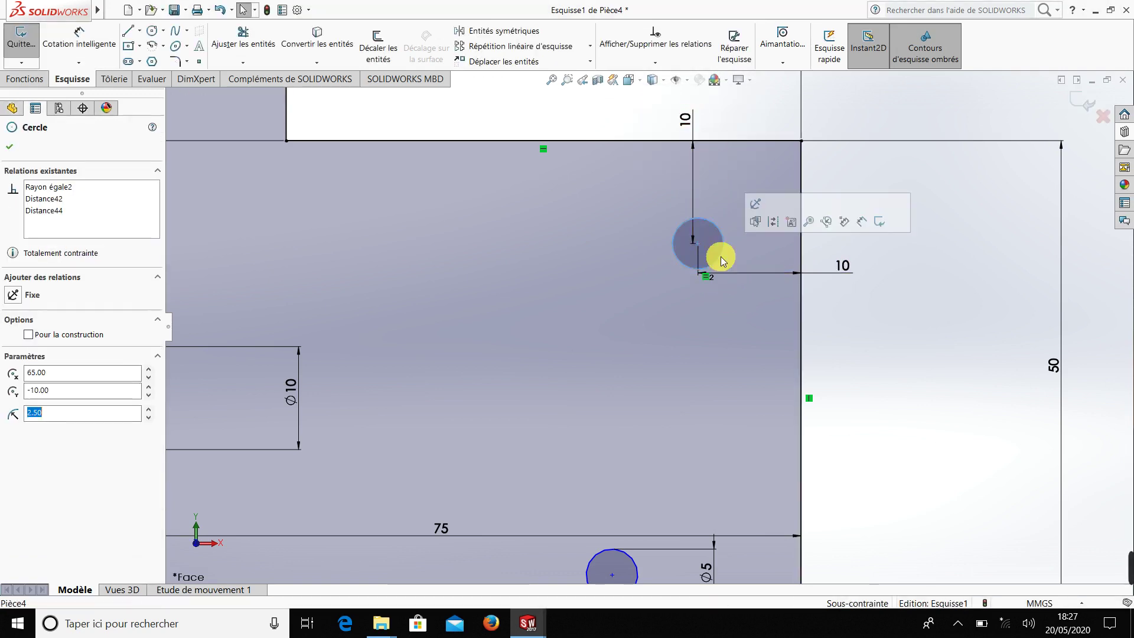
pyautogui.keyDown('ctrl'); pyautogui.click(633, 562); pyautogui.keyUp('ctrl')
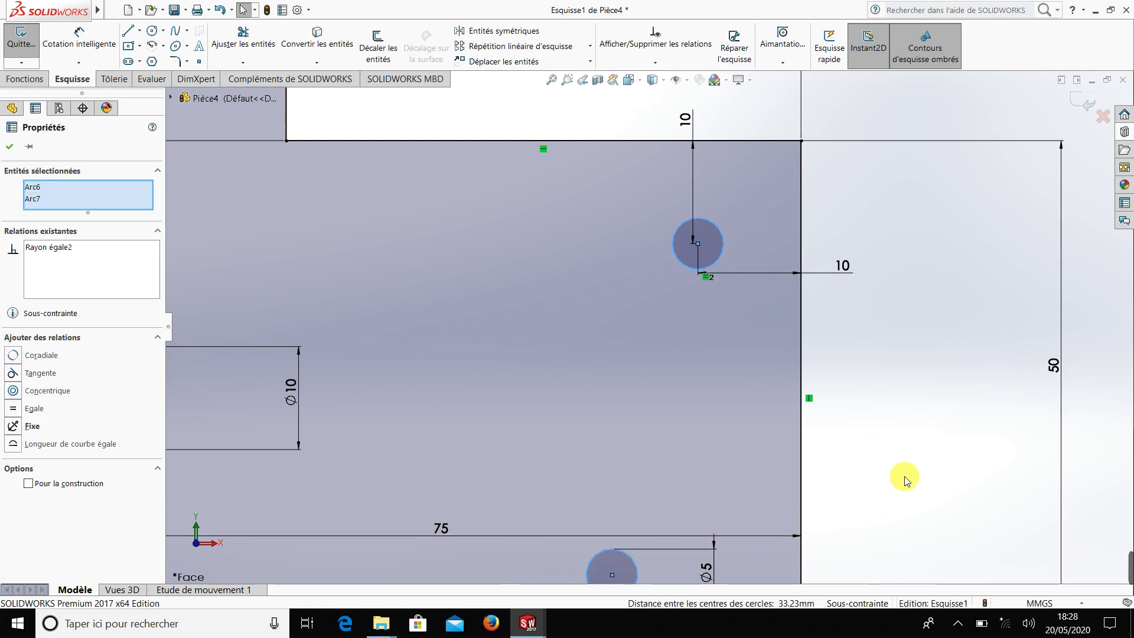
pyautogui.click(892, 444)
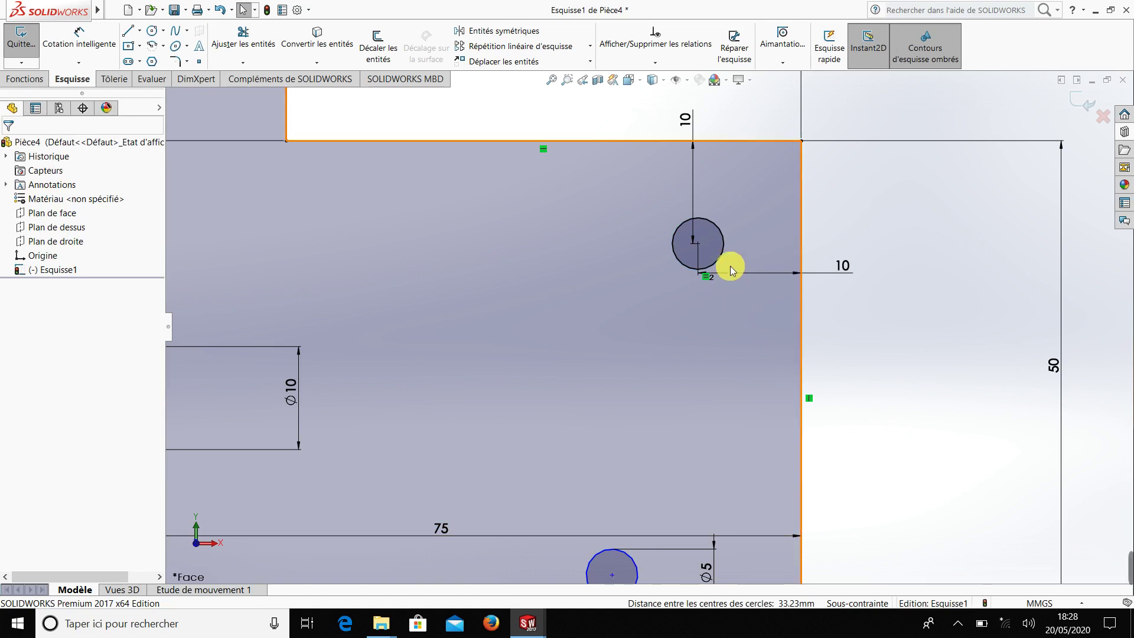
pyautogui.click(698, 244)
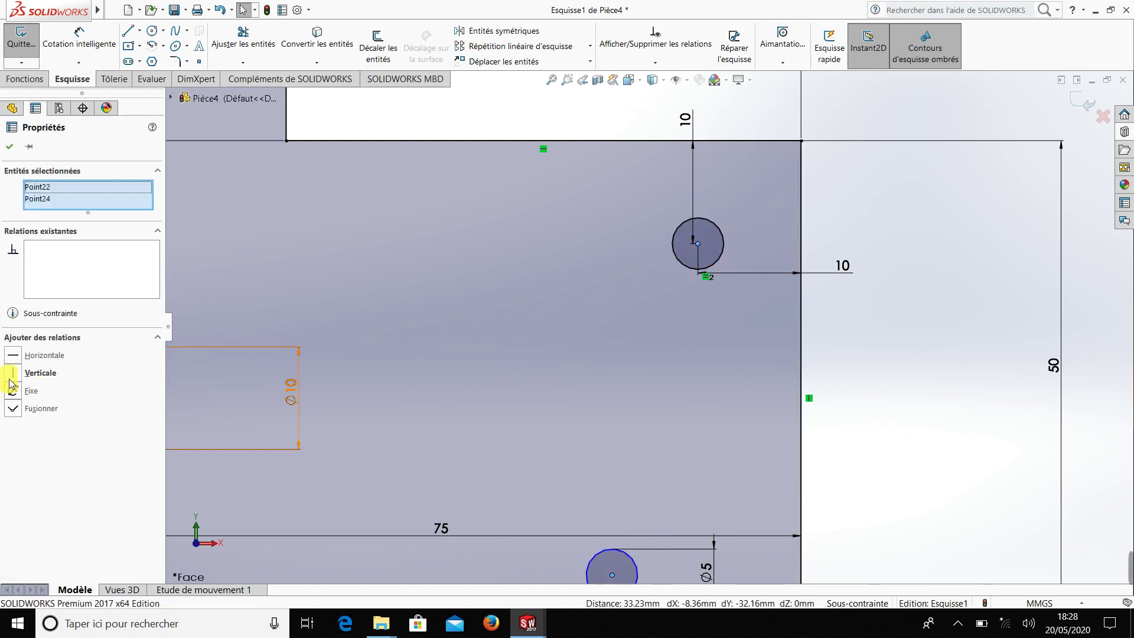
pyautogui.click(15, 372)
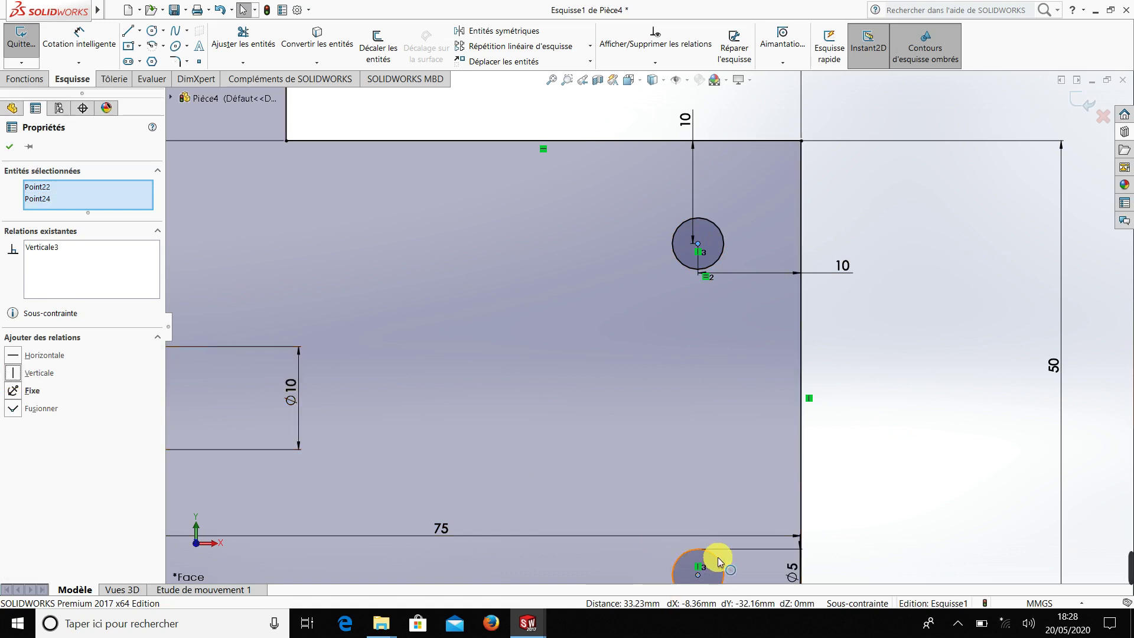
pyautogui.click(10, 148)
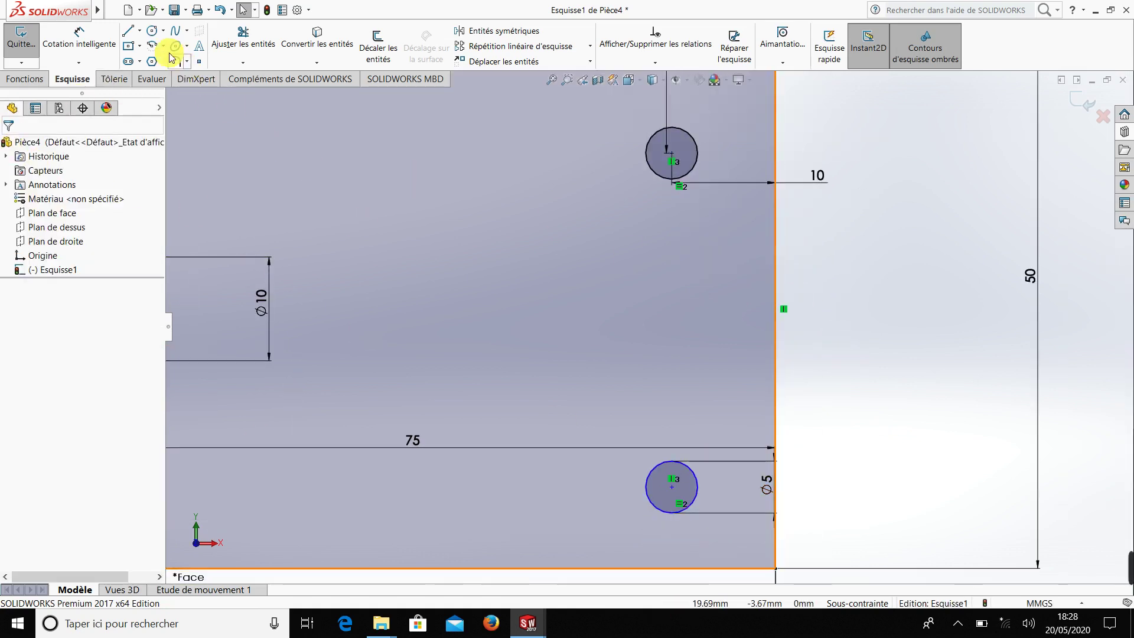
# Dimension the lower hole to the right edge, accepting it as a driven dimension.
pyautogui.click(79, 35)
pyautogui.click(698, 487)
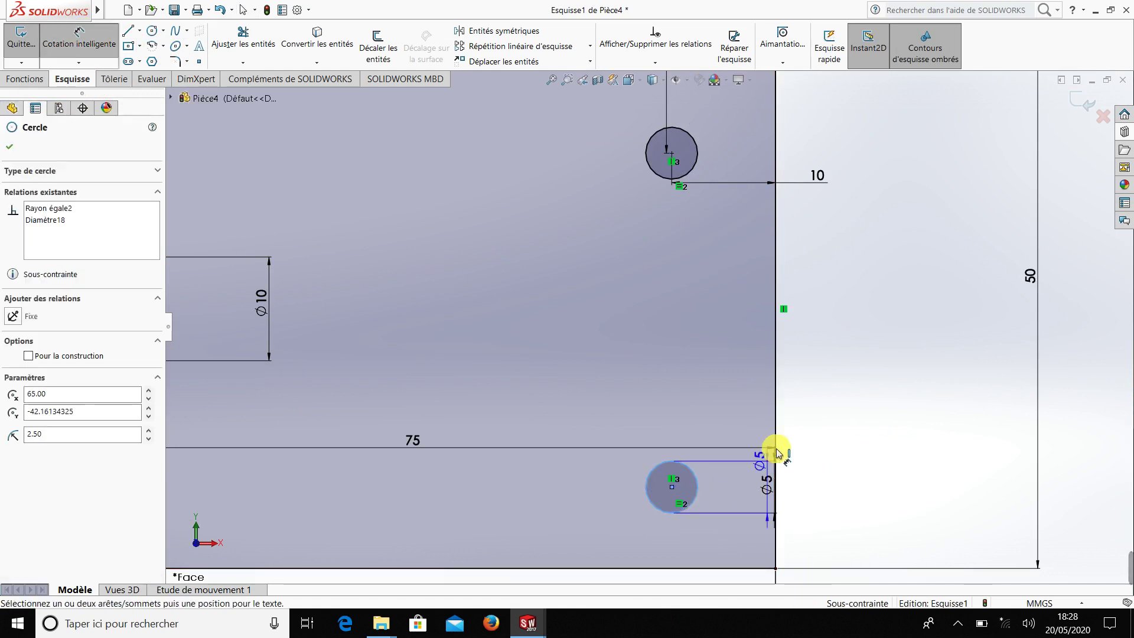
pyautogui.click(775, 440)
pyautogui.click(841, 496)
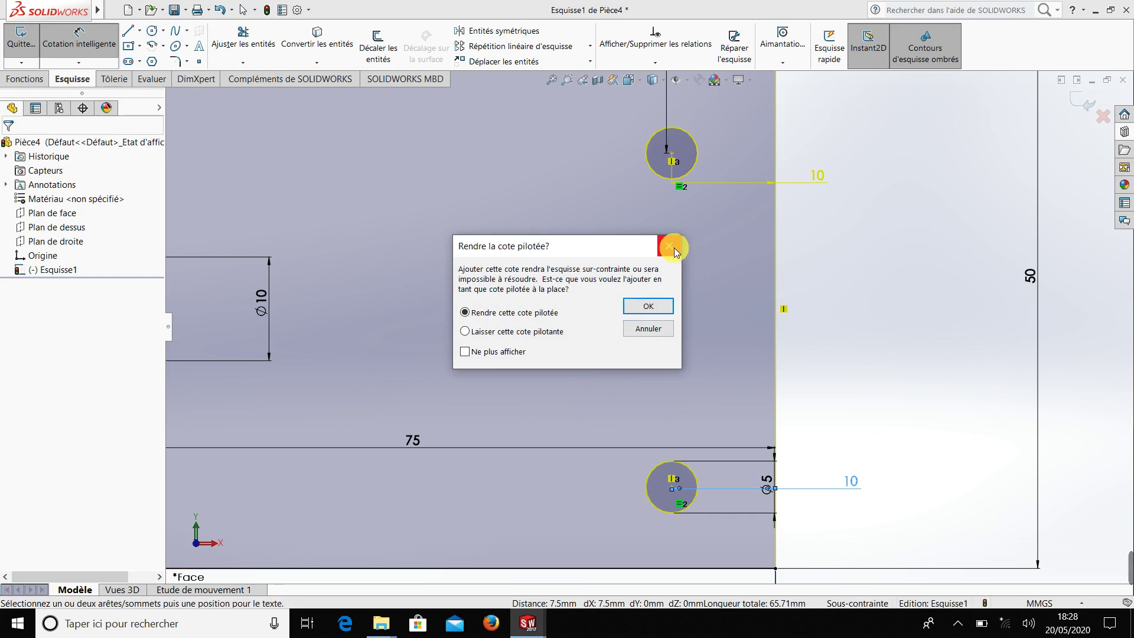
pyautogui.click(675, 247)
pyautogui.press('z')
pyautogui.press('z')
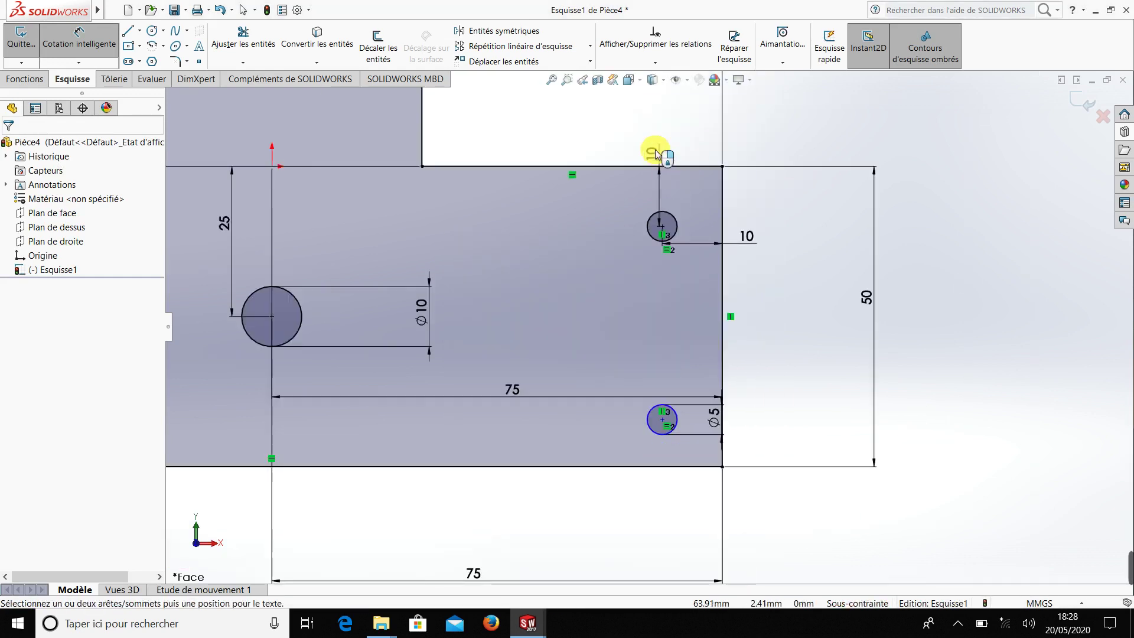
pyautogui.scroll(-1, 679, 467)
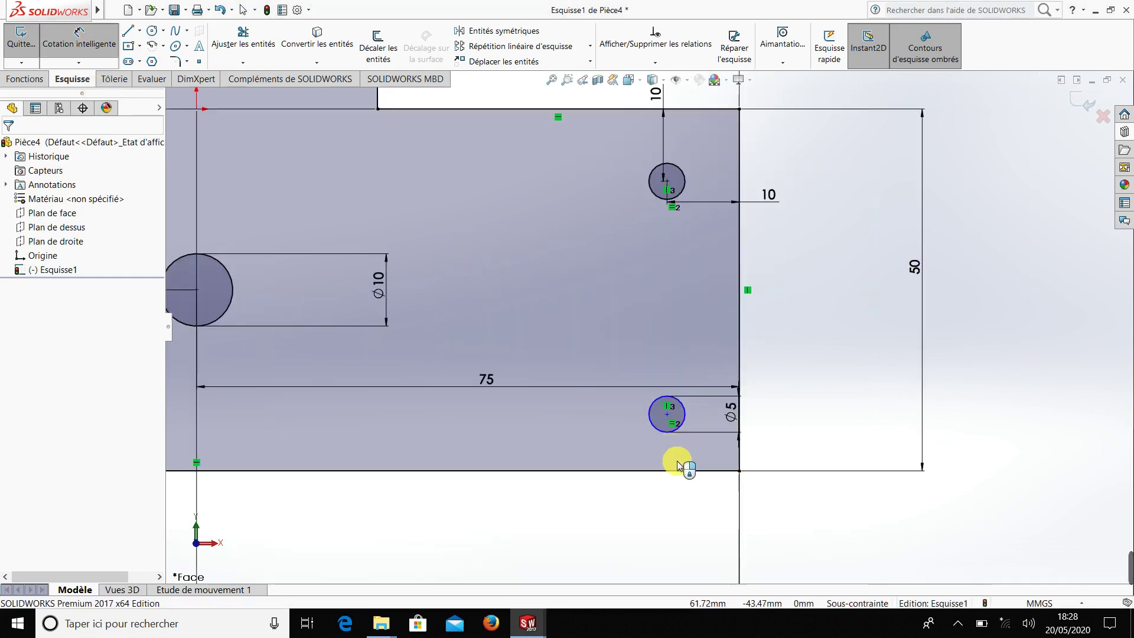
pyautogui.scroll(-1, 676, 461)
# Place the lower right hole 10 mm from the bottom edge and move the 75 mm dimension below the part.
pyautogui.click(673, 432)
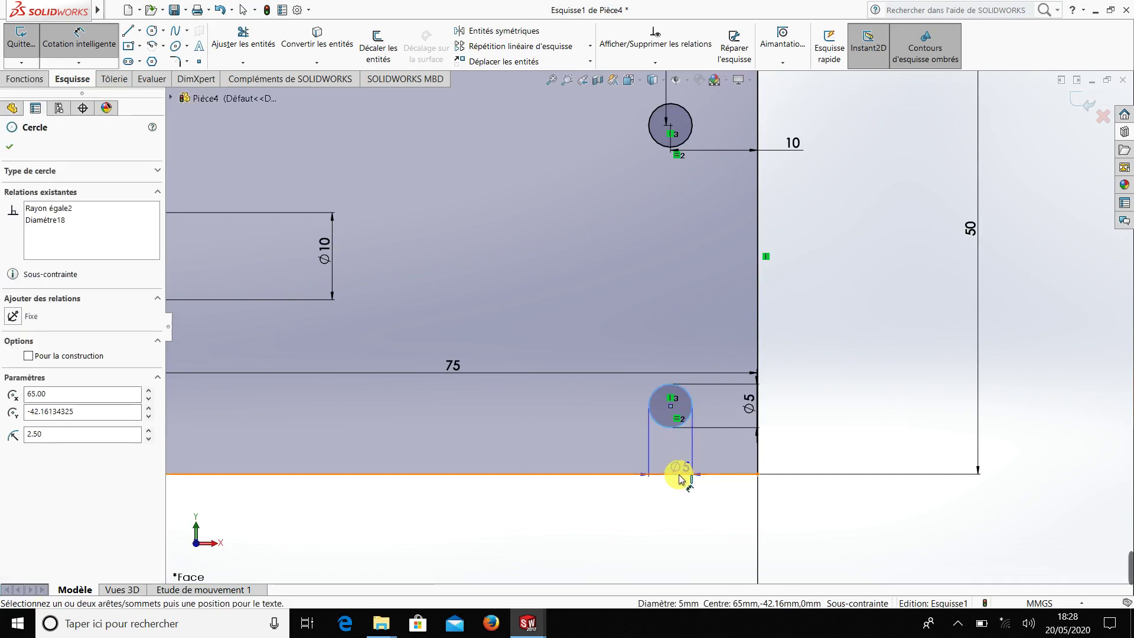
pyautogui.click(679, 475)
pyautogui.click(593, 502)
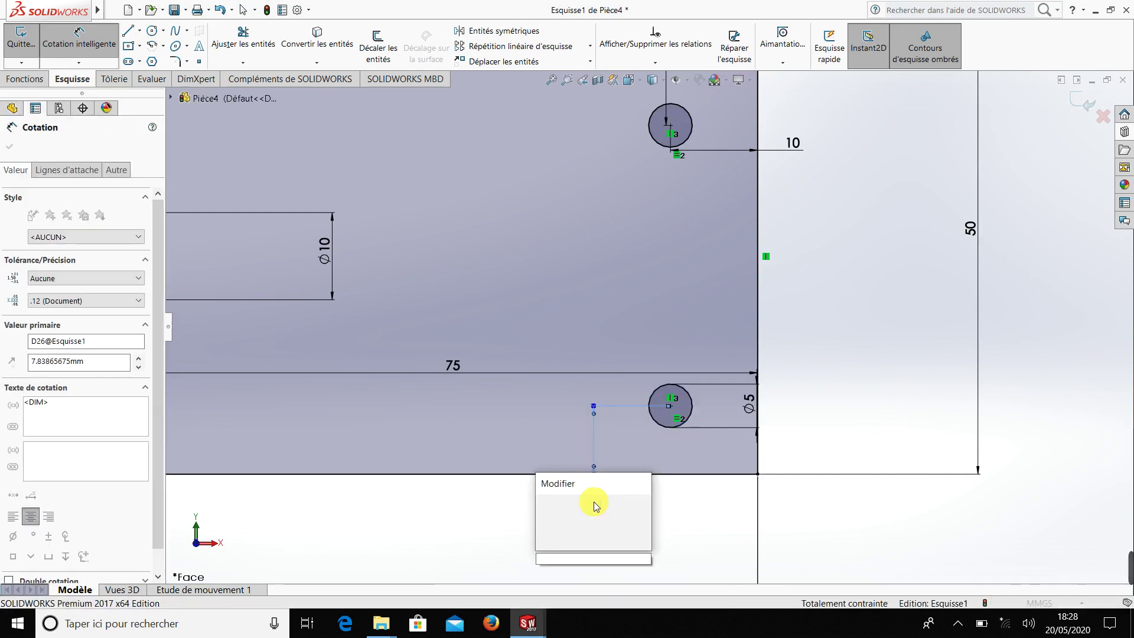
pyautogui.write('10')
pyautogui.press('Return')
pyautogui.scroll(2, 594, 507)
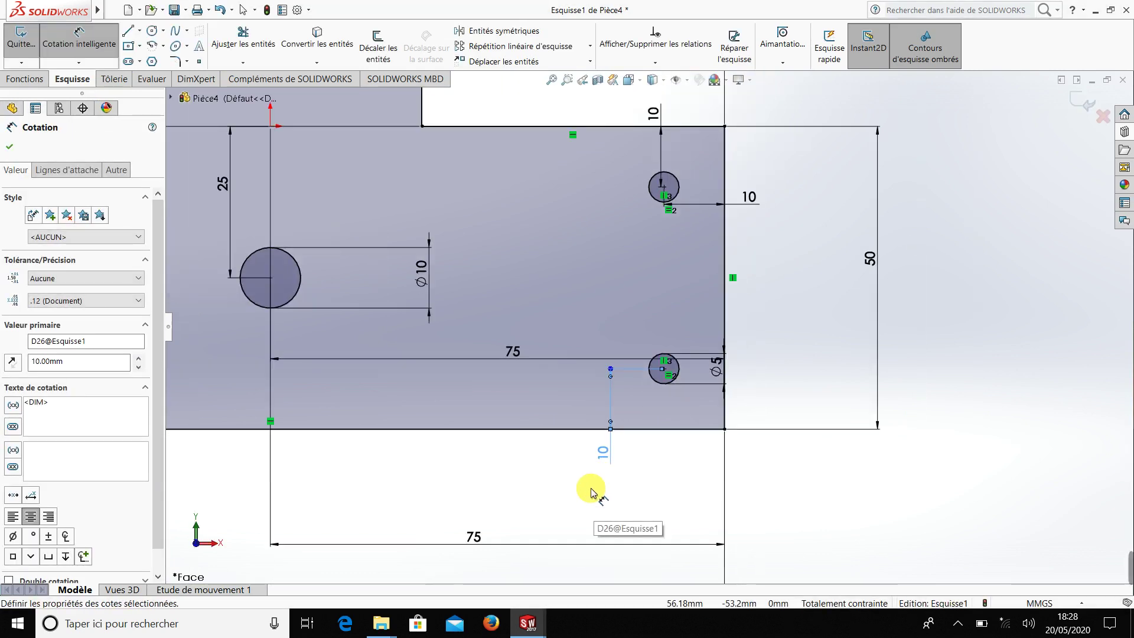
pyautogui.click(515, 336)
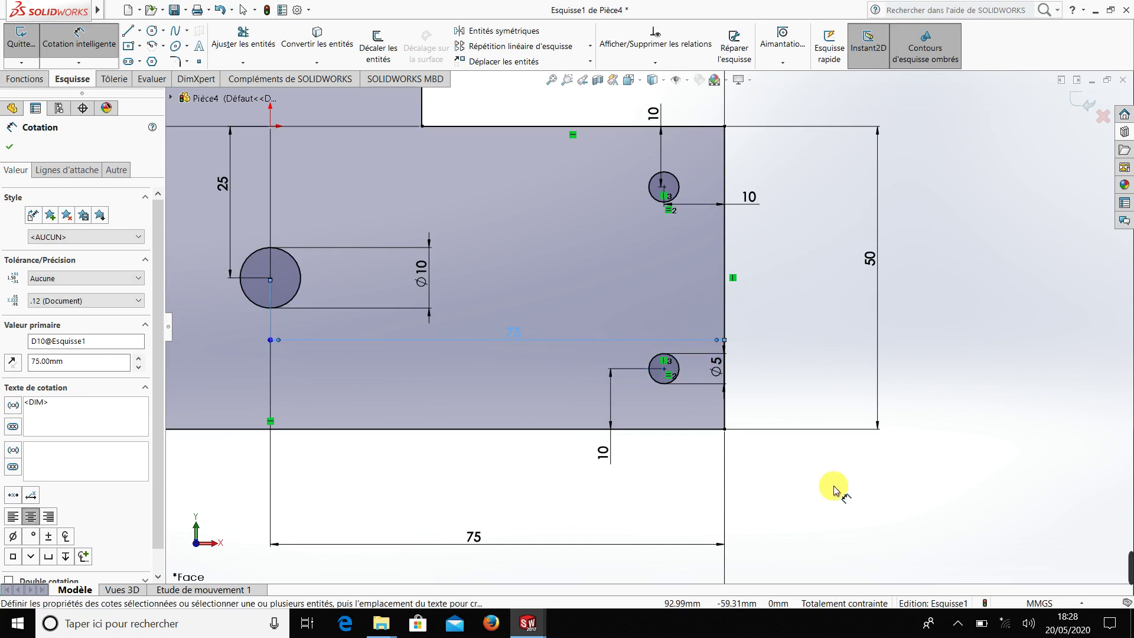
pyautogui.scroll(2, 756, 480)
pyautogui.scroll(1, 621, 405)
pyautogui.click(588, 387)
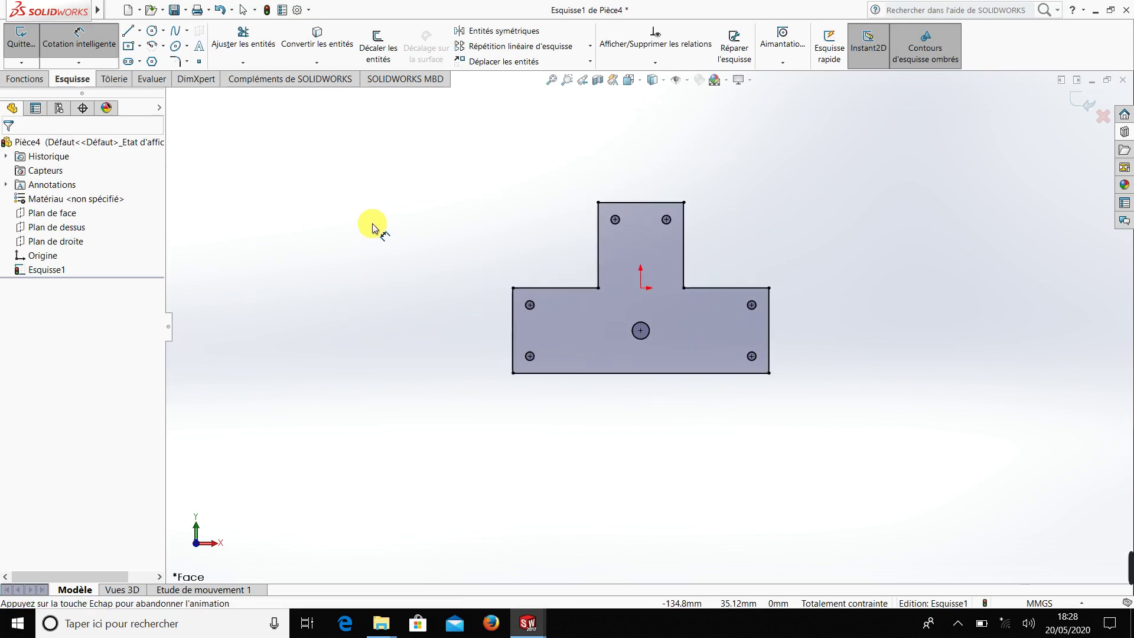
# Round the base's top-left, bottom-left and left inner corners with 10 mm sketch fillets.
pyautogui.keyDown('ctrl'); pyautogui.moveTo(672, 299); pyautogui.dragTo(812, 315, button='middle'); pyautogui.keyUp('ctrl')
pyautogui.scroll(-3, 944, 391)
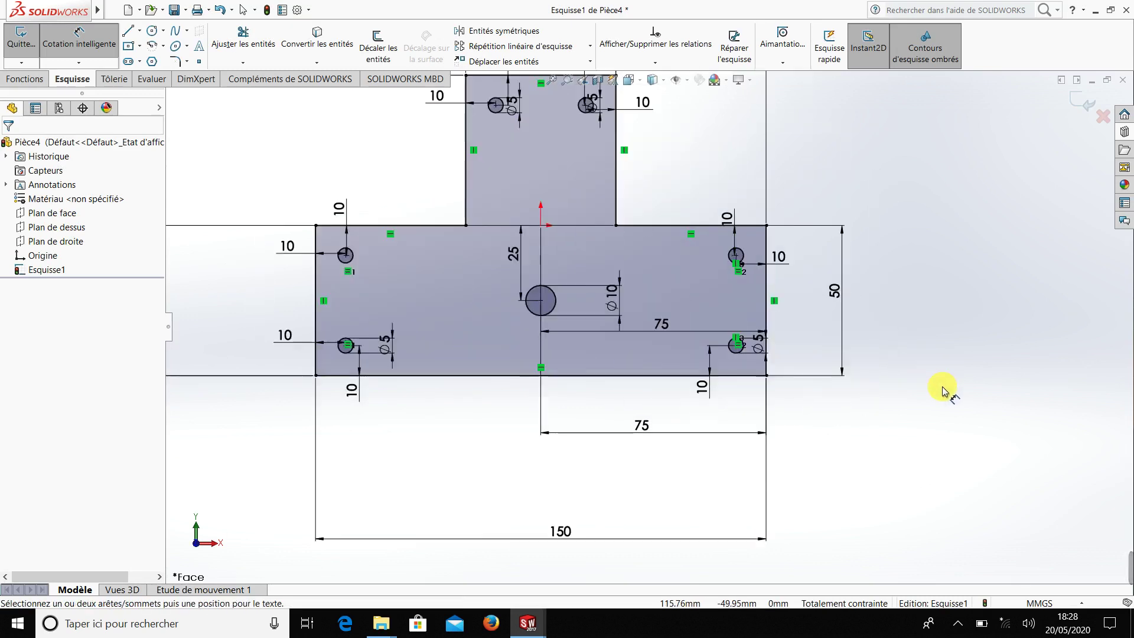
pyautogui.click(176, 61)
pyautogui.scroll(-3, 307, 260)
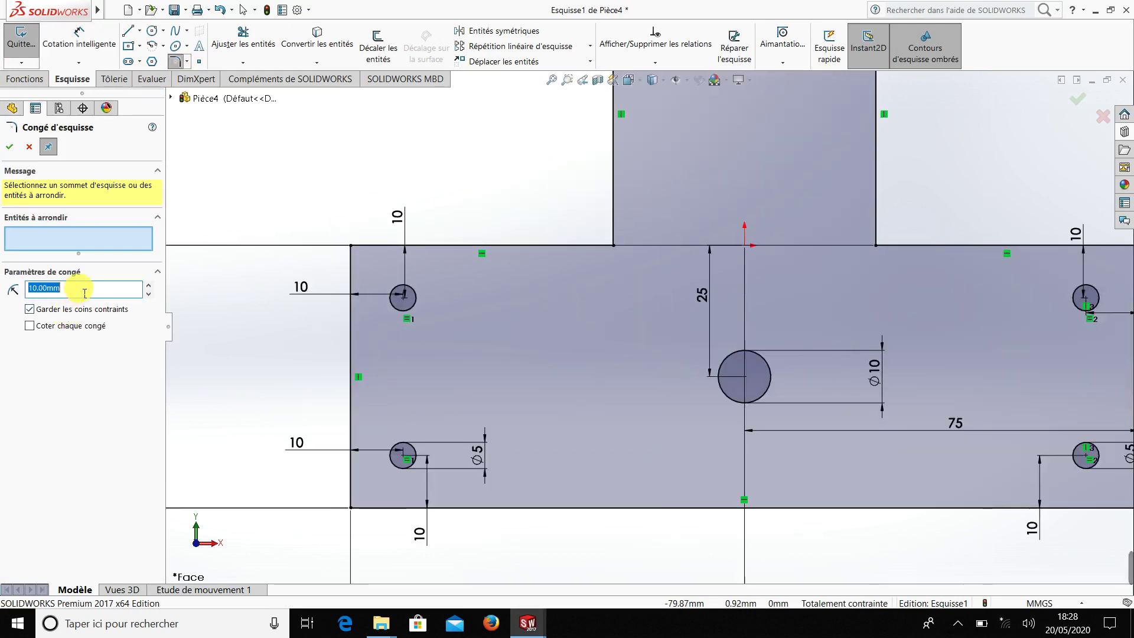
pyautogui.click(350, 246)
pyautogui.click(354, 507)
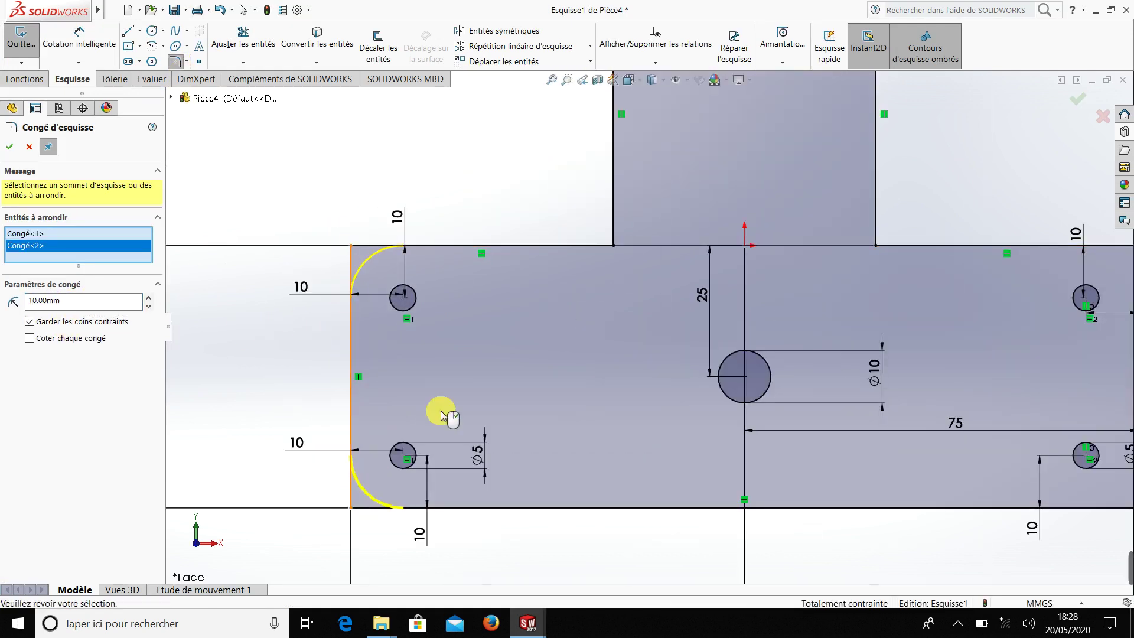
pyautogui.click(614, 244)
pyautogui.scroll(5, 644, 231)
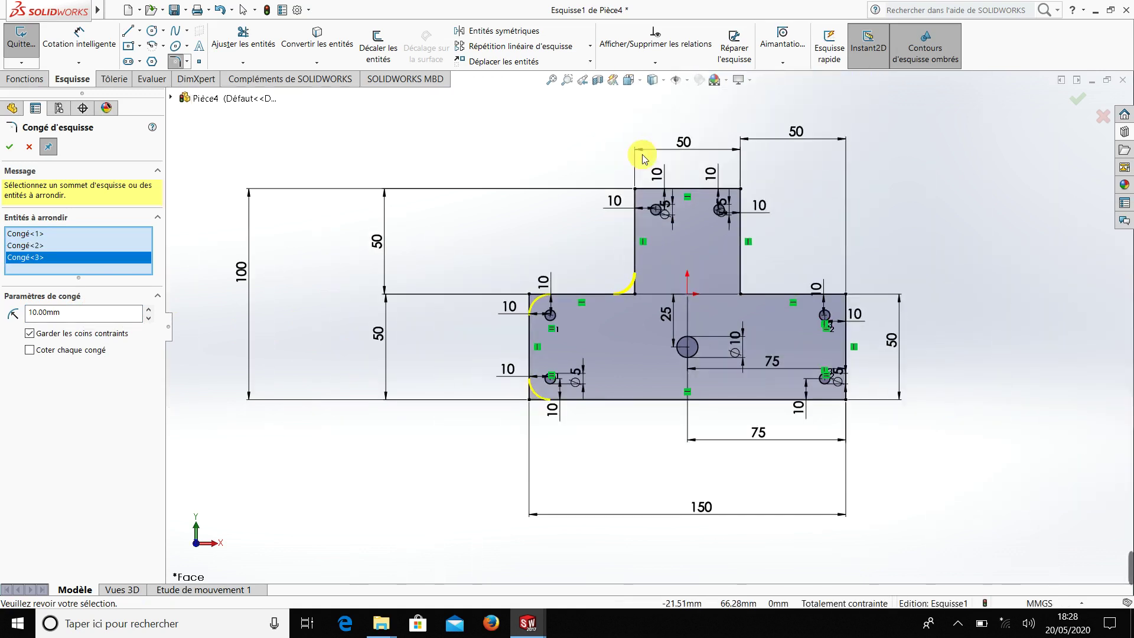
pyautogui.scroll(-3, 642, 157)
# Fillet the upper tab's top corners, right inner corner and base's right corners, then confirm.
pyautogui.click(634, 239)
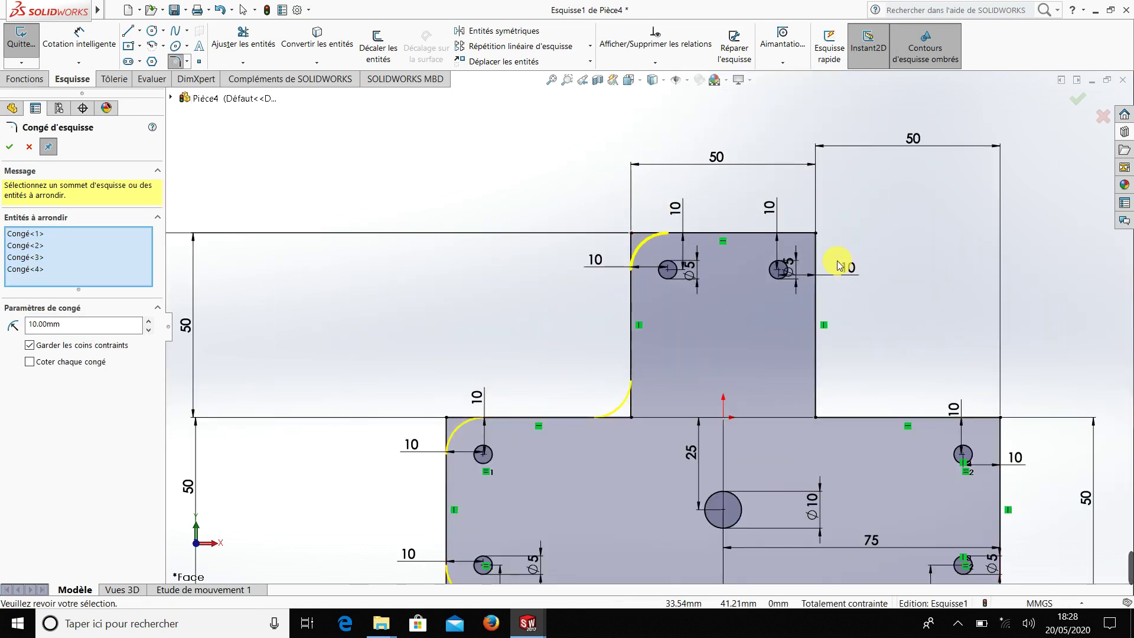
pyautogui.click(814, 236)
pyautogui.scroll(-2, 795, 397)
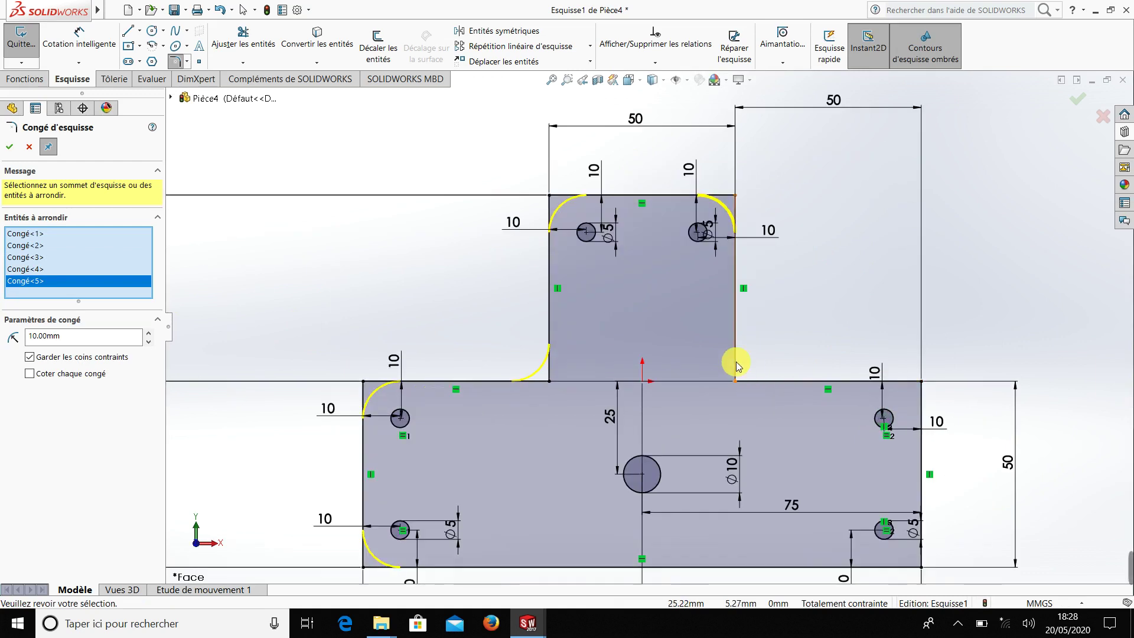
pyautogui.click(739, 383)
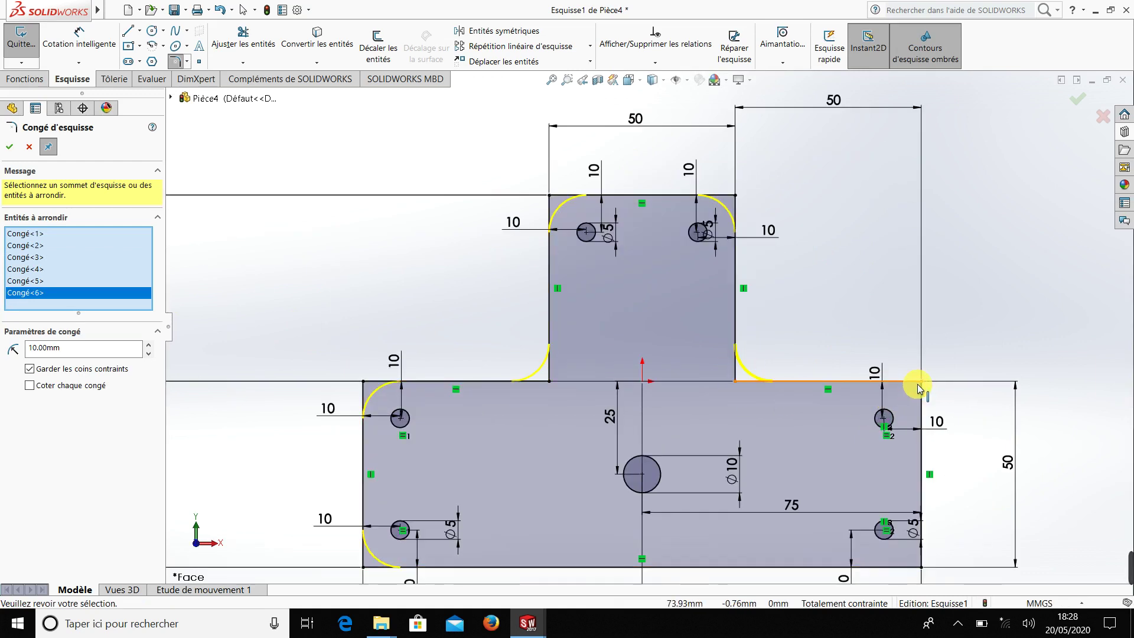
pyautogui.click(923, 387)
pyautogui.scroll(2, 856, 461)
pyautogui.scroll(-2, 816, 488)
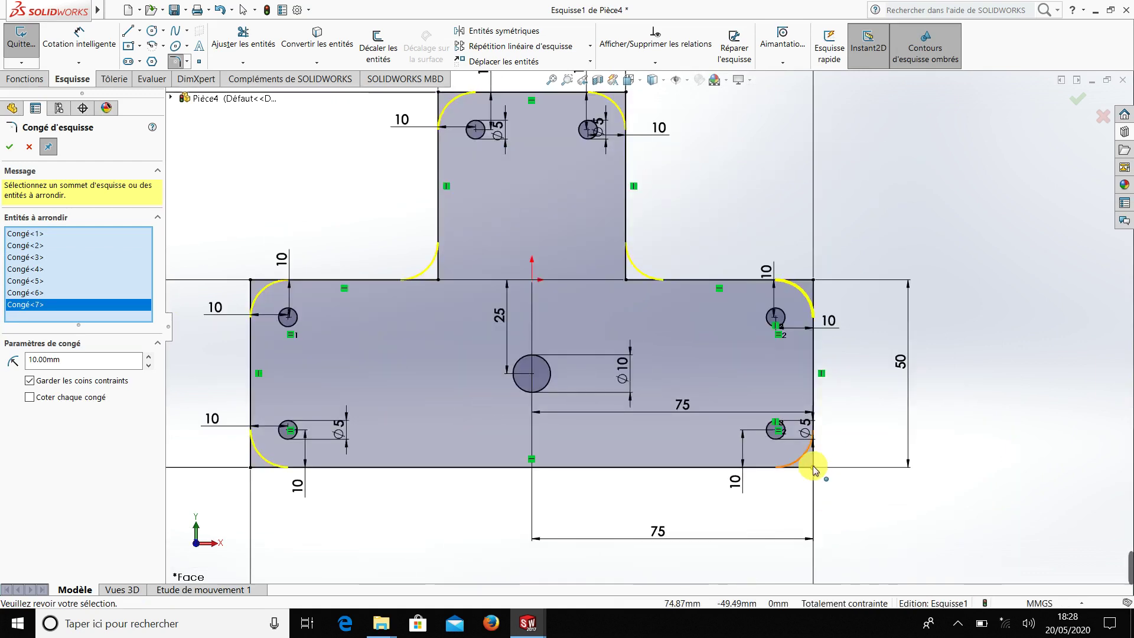
pyautogui.click(774, 453)
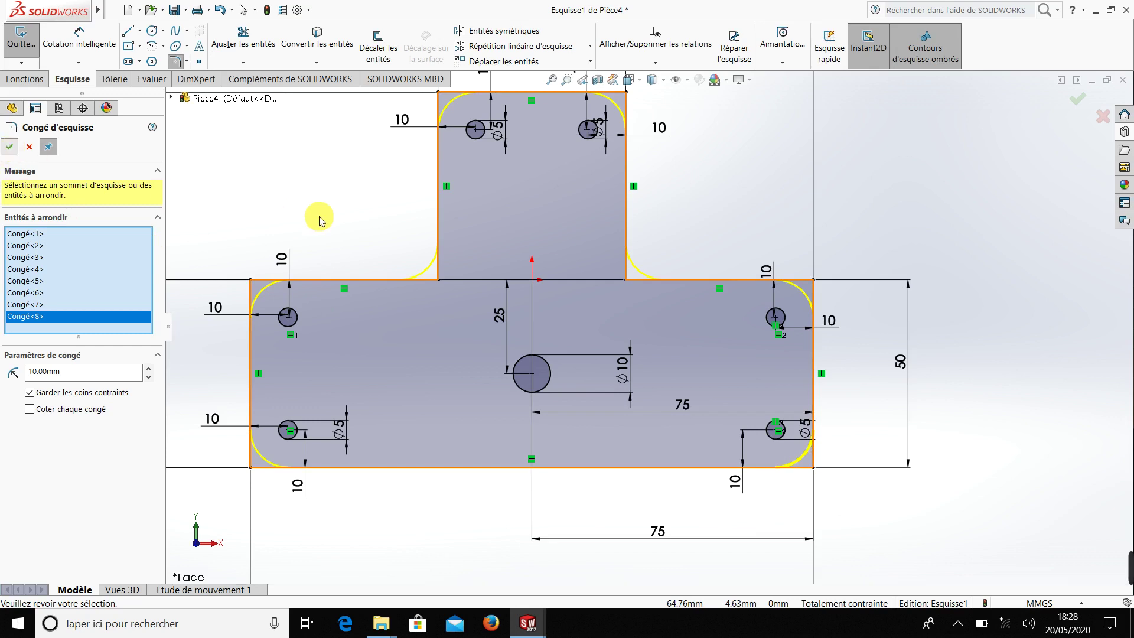
pyautogui.press('Return')
# Orbit the filleted sketch into a tilted 3D view and bring up the Tôlerie tools.
pyautogui.scroll(2, 248, 207)
pyautogui.press('Escape')
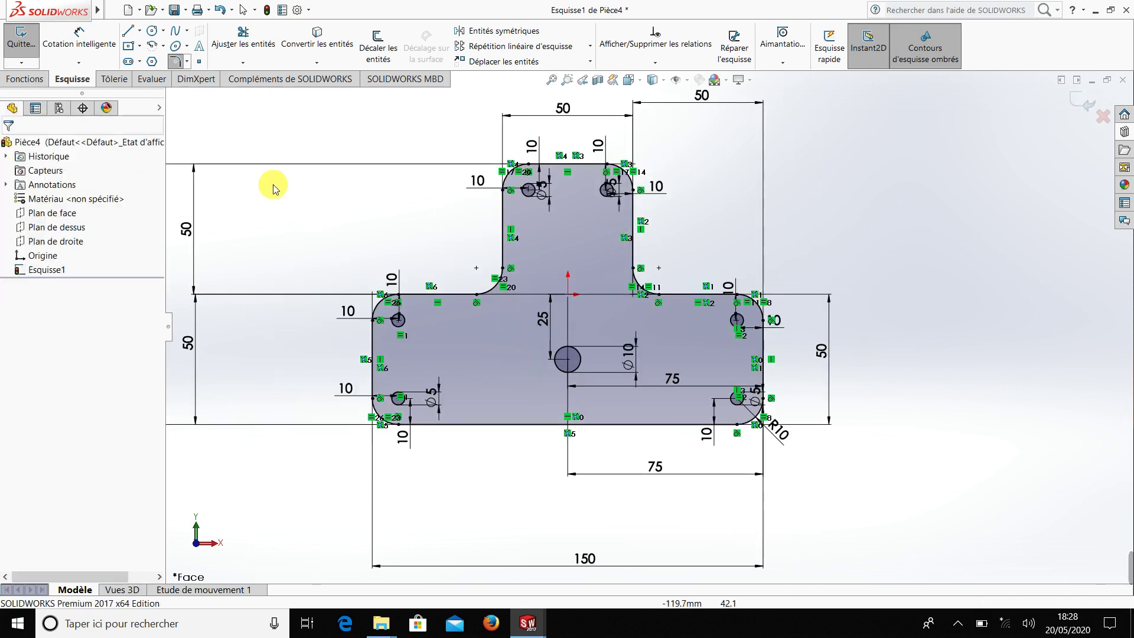
pyautogui.moveTo(272, 189)
pyautogui.mouseDown(button='middle')
pyautogui.moveTo(340, 323)
pyautogui.moveTo(367, 311)
pyautogui.mouseUp(button='middle')
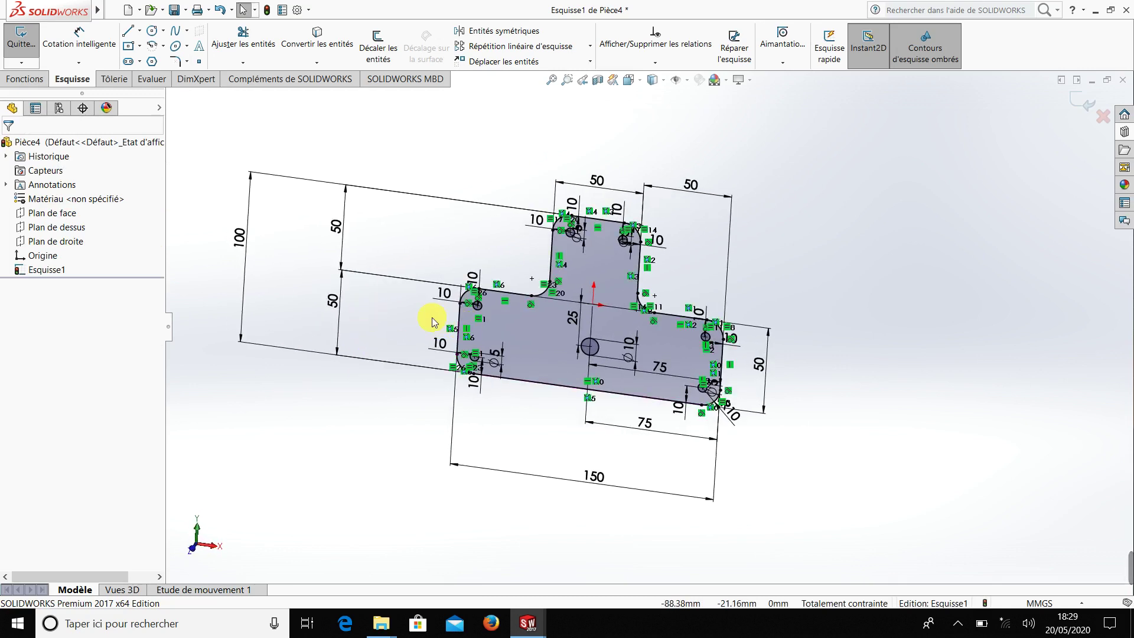
pyautogui.click(114, 79)
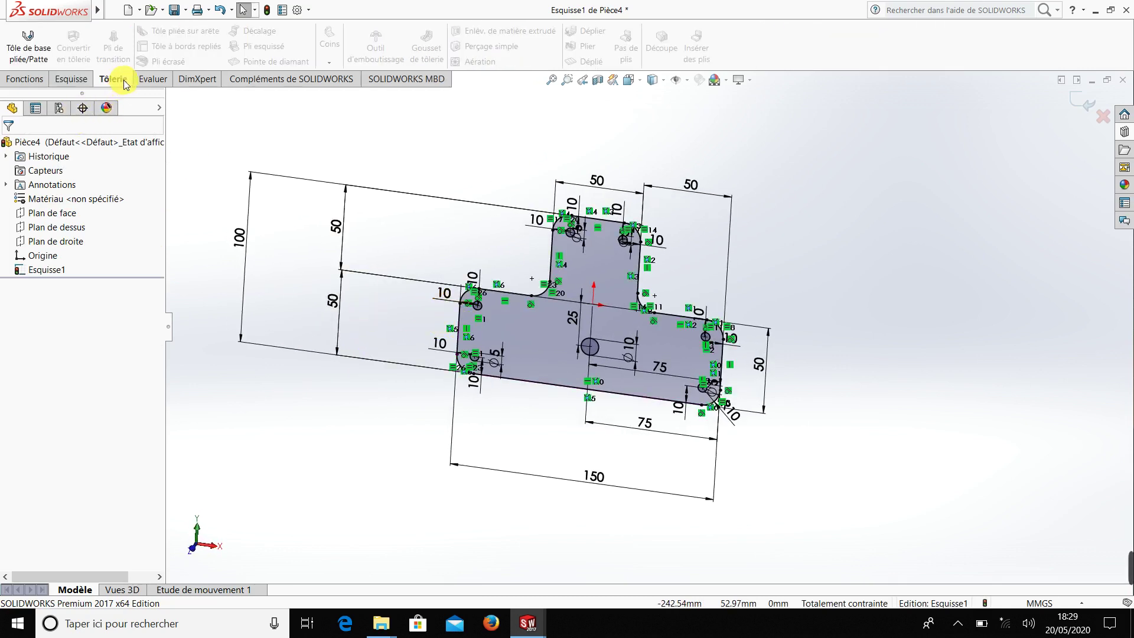
# Create a Tôle de base pliée base flange from the sketch with 0.50 mm thickness.
pyautogui.click(36, 59)
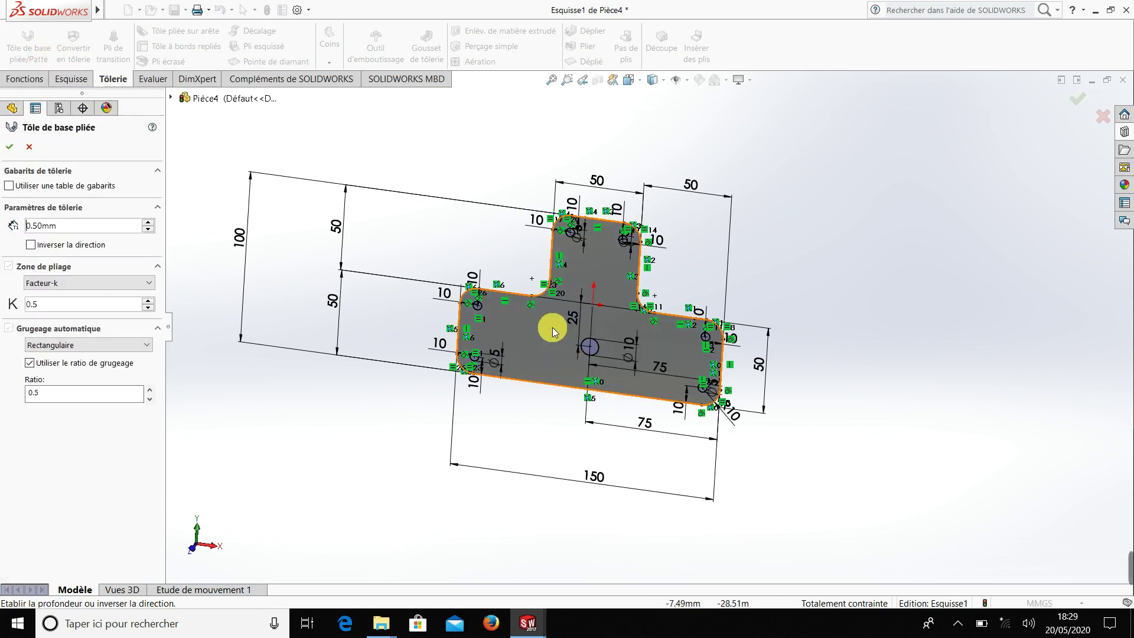
pyautogui.scroll(-3, 531, 331)
pyautogui.scroll(-3, 461, 253)
pyautogui.scroll(-2, 393, 236)
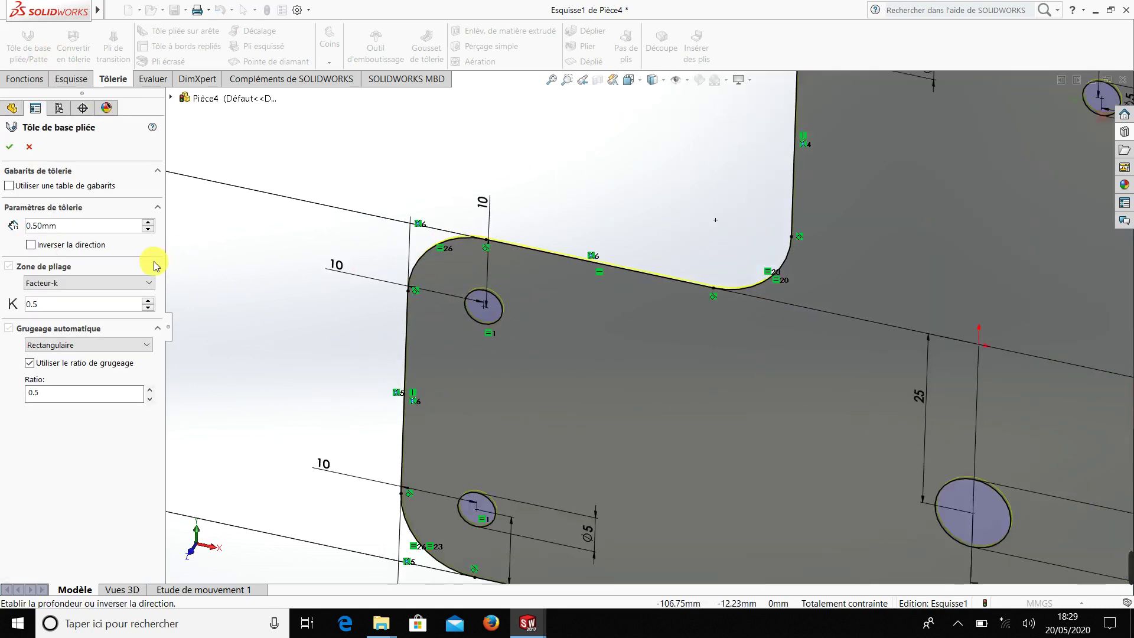
pyautogui.click(146, 222)
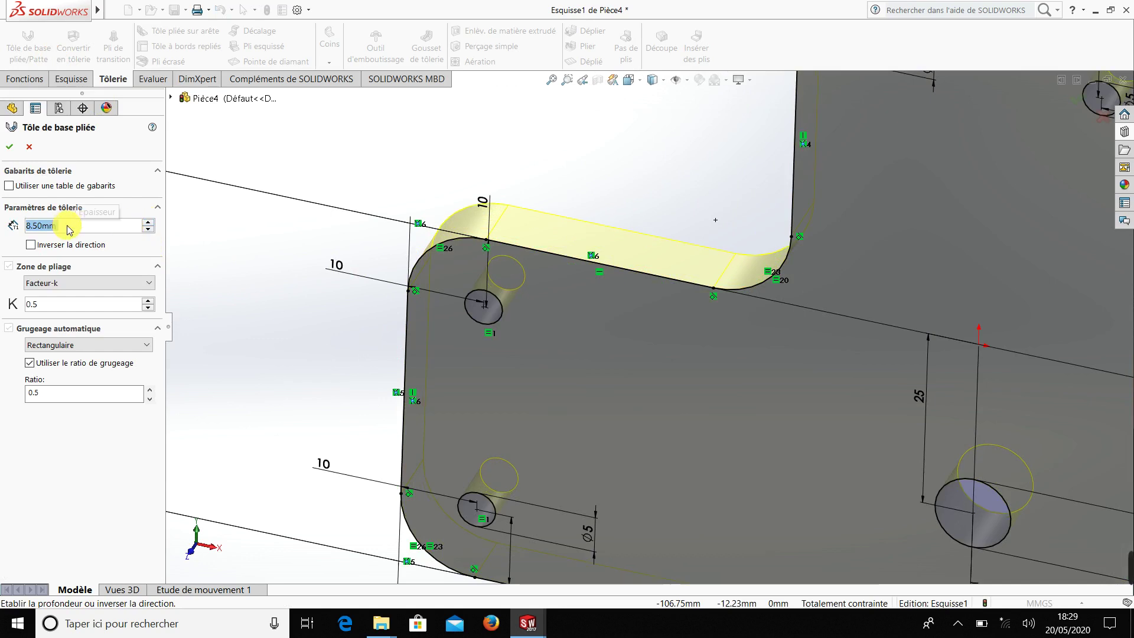
pyautogui.click(53, 228)
pyautogui.write('0.5')
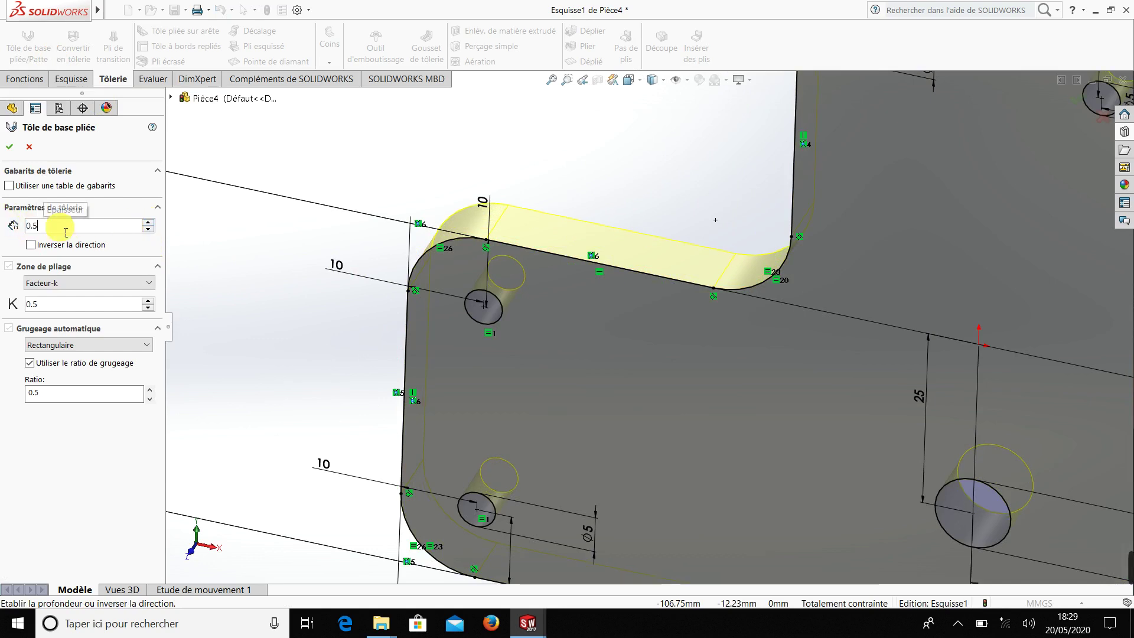
pyautogui.press('Return')
pyautogui.click(9, 148)
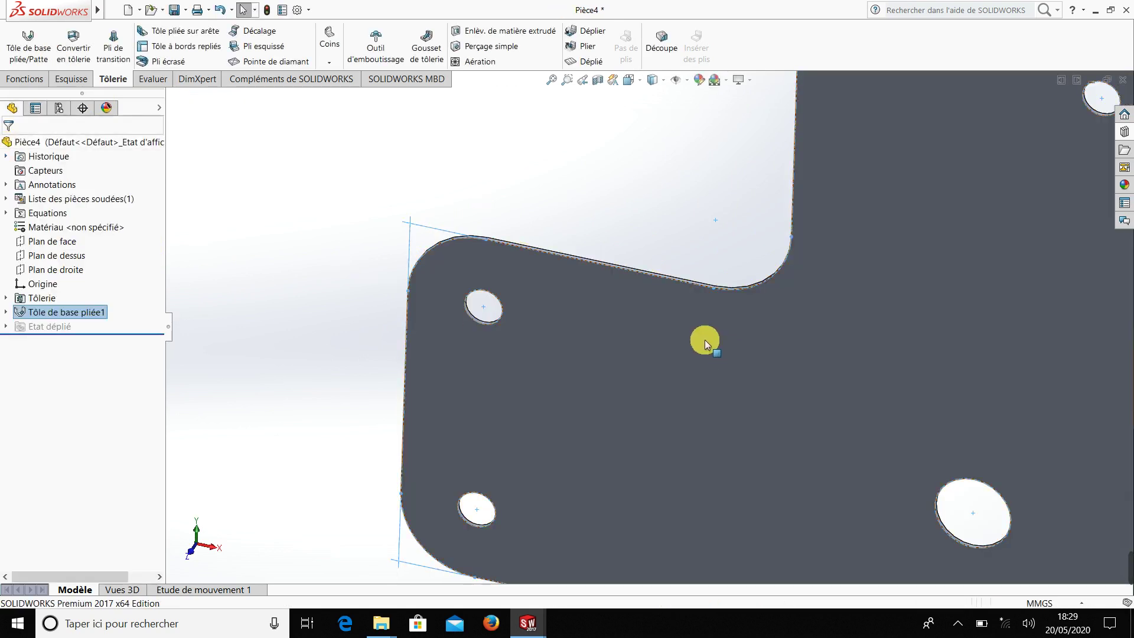
# View the plate's flat face with Normal à, then tilt the view slightly.
pyautogui.click(704, 339)
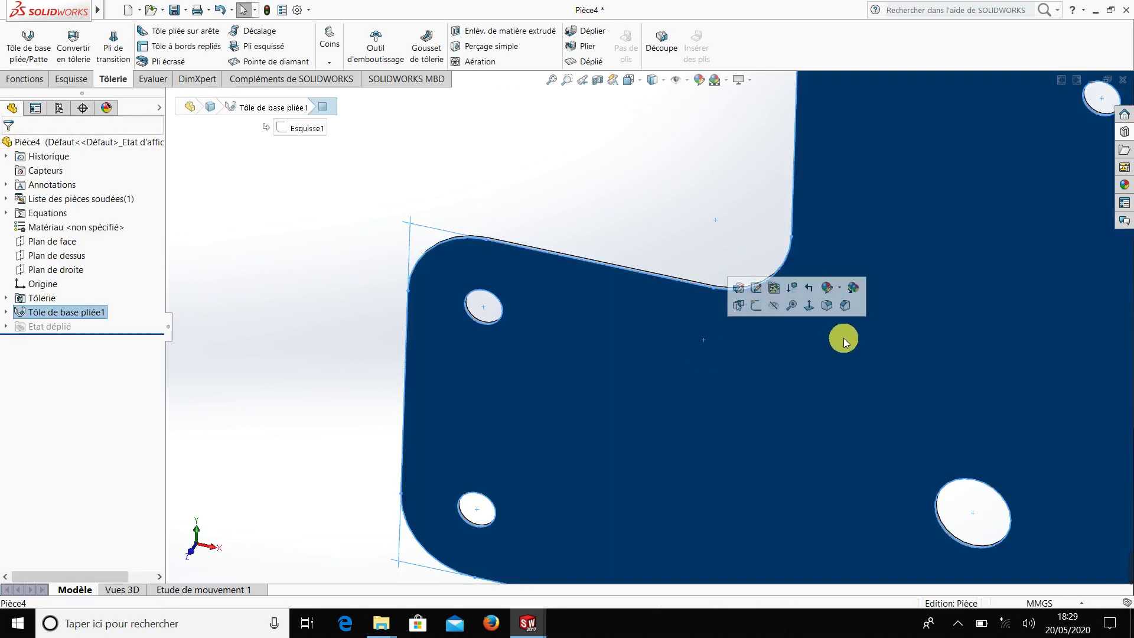
pyautogui.click(808, 306)
pyautogui.click(328, 236)
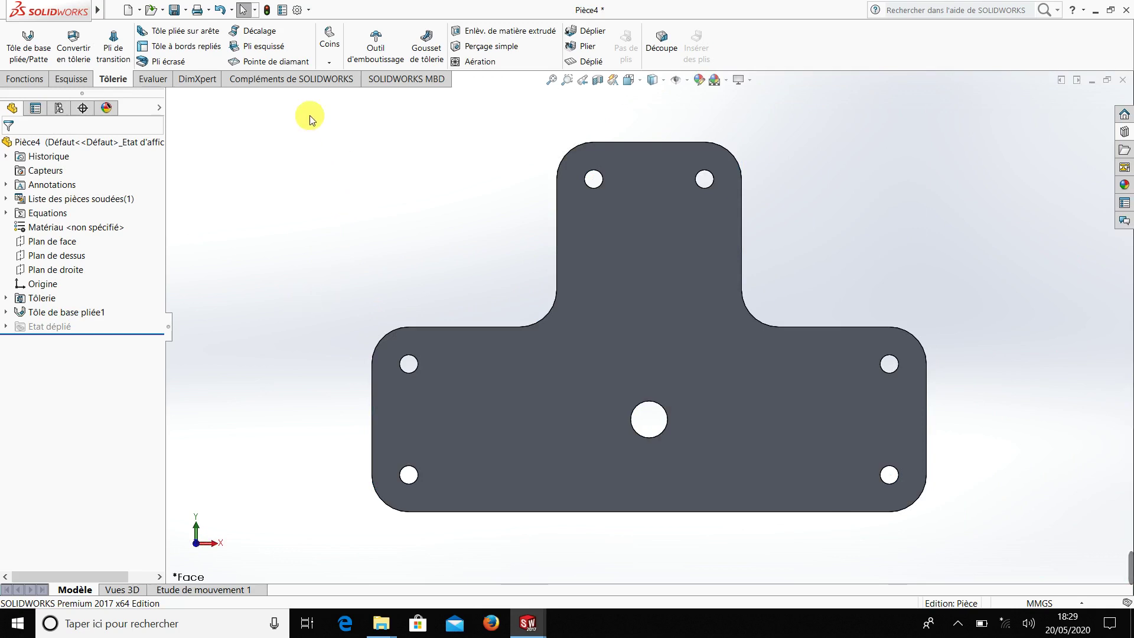
pyautogui.scroll(-2, 427, 359)
pyautogui.scroll(-3, 501, 373)
pyautogui.moveTo(501, 373); pyautogui.dragTo(517, 402, button='middle')
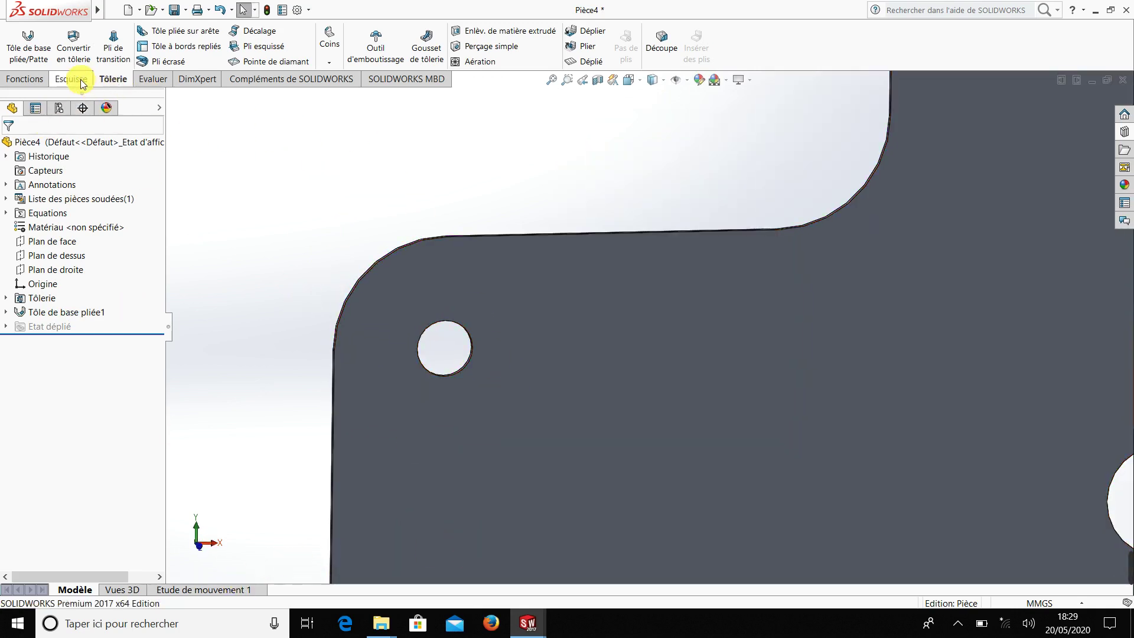
# Start a Congé fillet from the Fonctions tab and pick the first four hole edges.
pyautogui.click(28, 79)
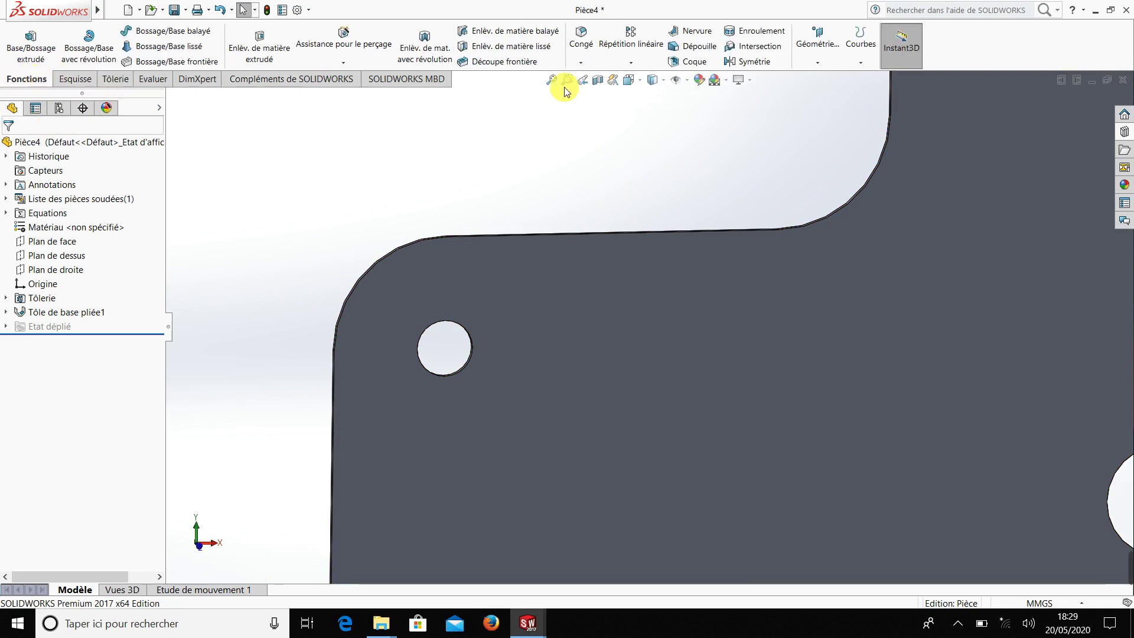
pyautogui.click(580, 52)
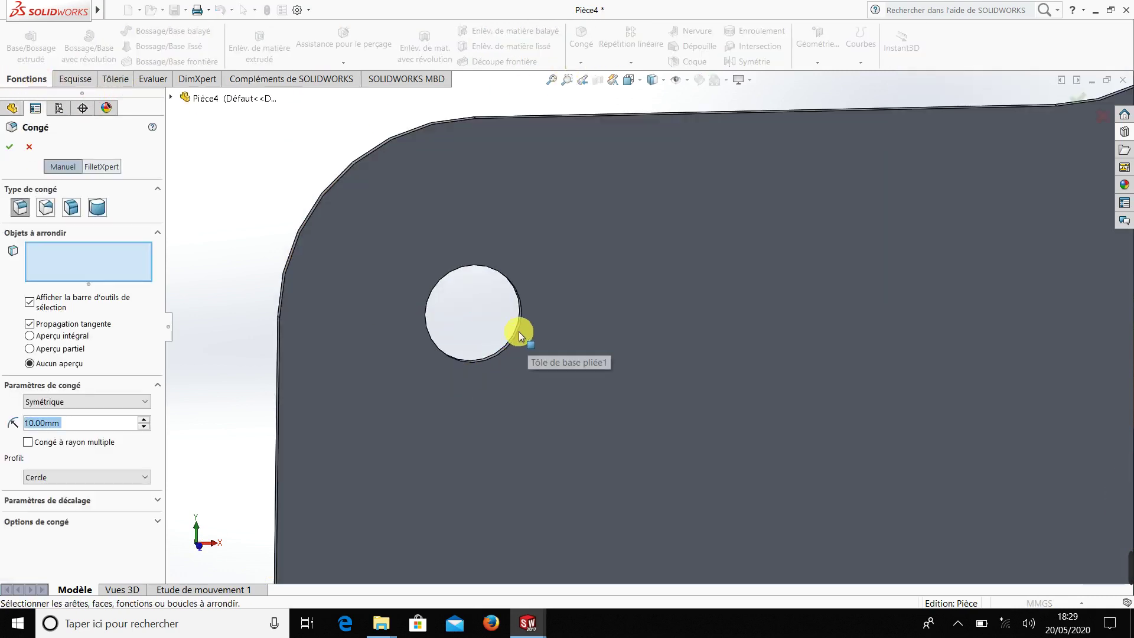
pyautogui.click(519, 329)
pyautogui.scroll(3, 746, 396)
pyautogui.scroll(-5, 605, 498)
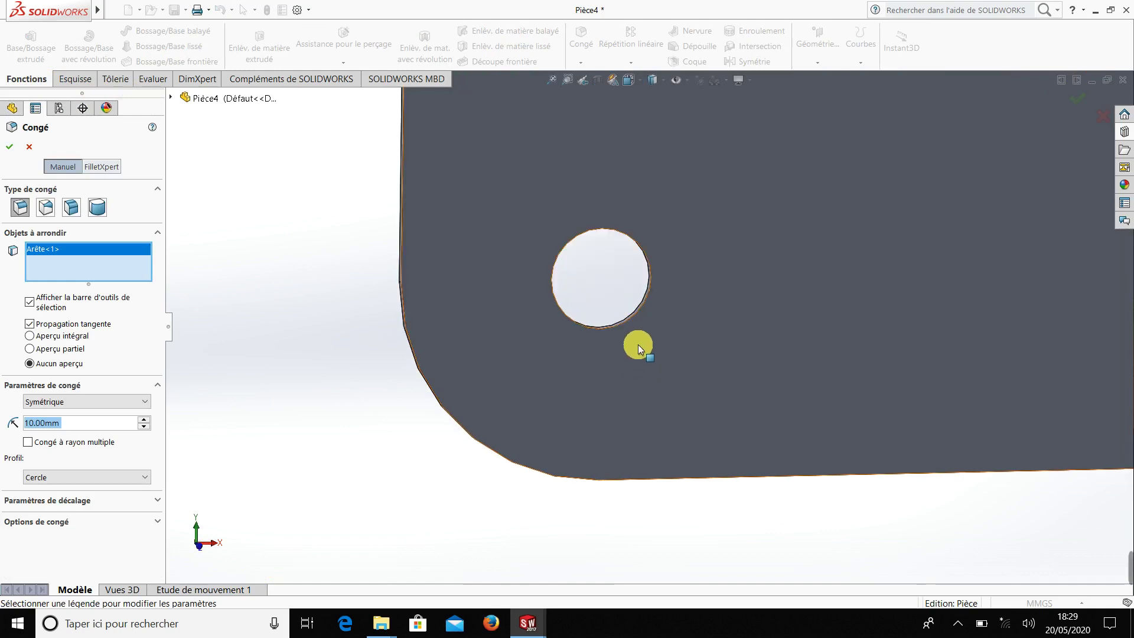
pyautogui.click(644, 310)
pyautogui.scroll(3, 844, 332)
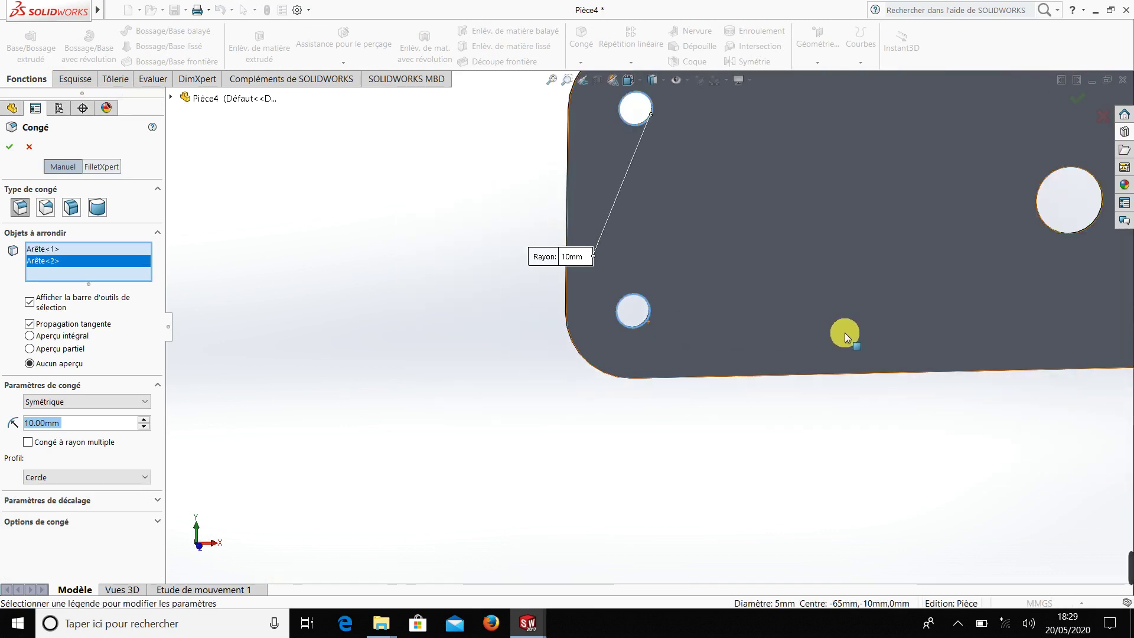
pyautogui.scroll(2, 841, 334)
pyautogui.scroll(-4, 841, 332)
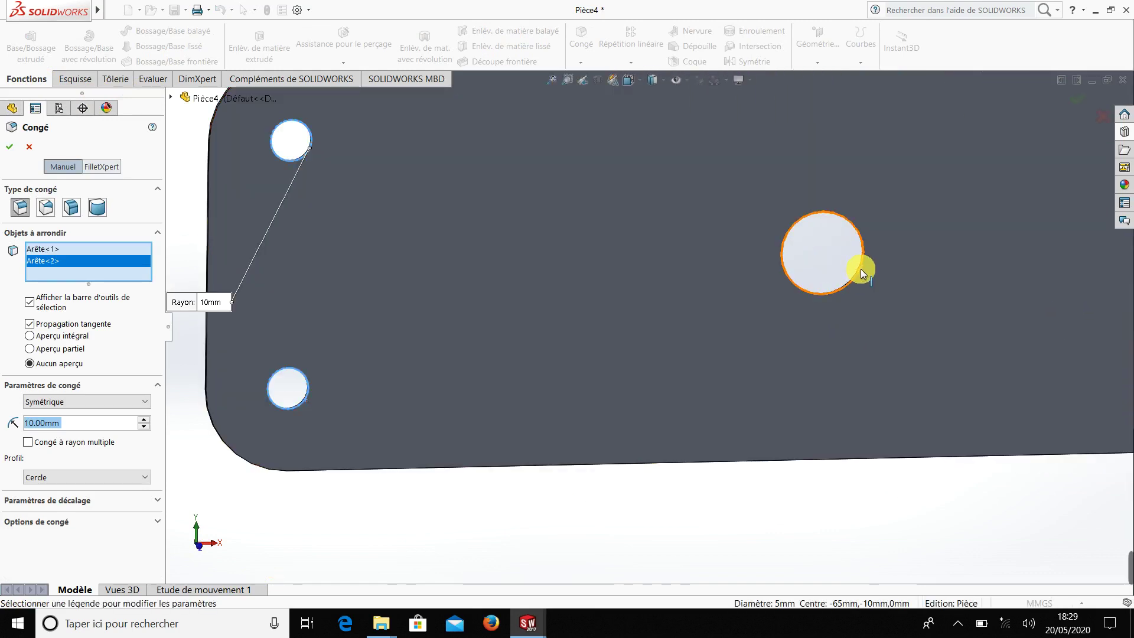
pyautogui.click(861, 272)
pyautogui.scroll(3, 914, 334)
pyautogui.scroll(1, 937, 359)
pyautogui.scroll(-4, 771, 317)
pyautogui.scroll(-2, 717, 311)
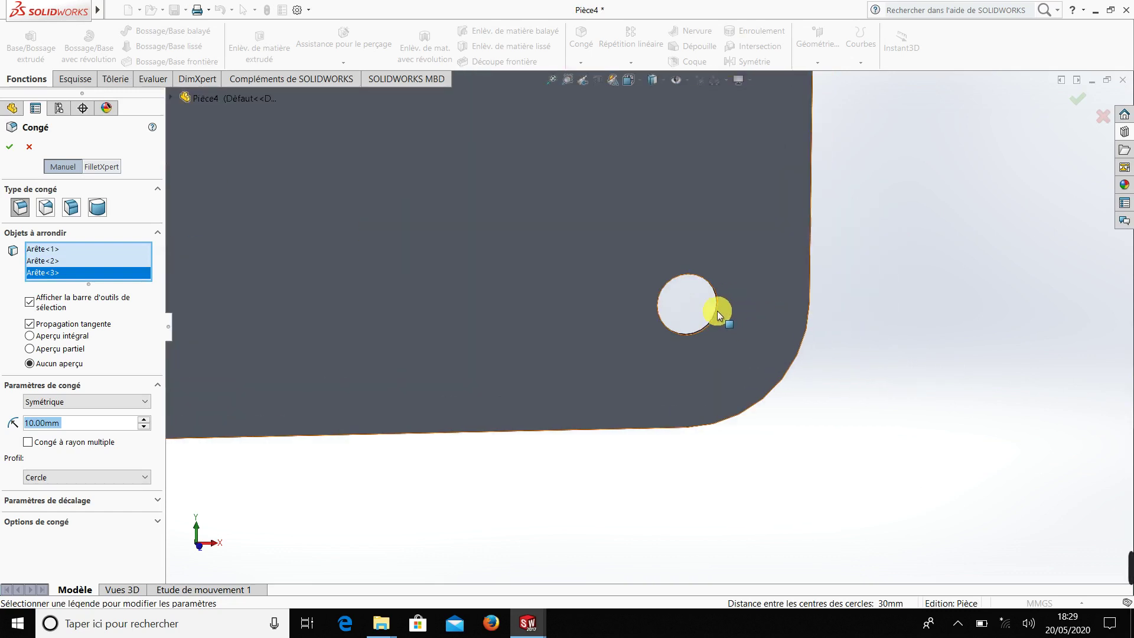
pyautogui.click(717, 309)
# Add the remaining three hole edges and apply the fillet with a 0.20 mm radius.
pyautogui.scroll(3, 764, 172)
pyautogui.scroll(-4, 659, 115)
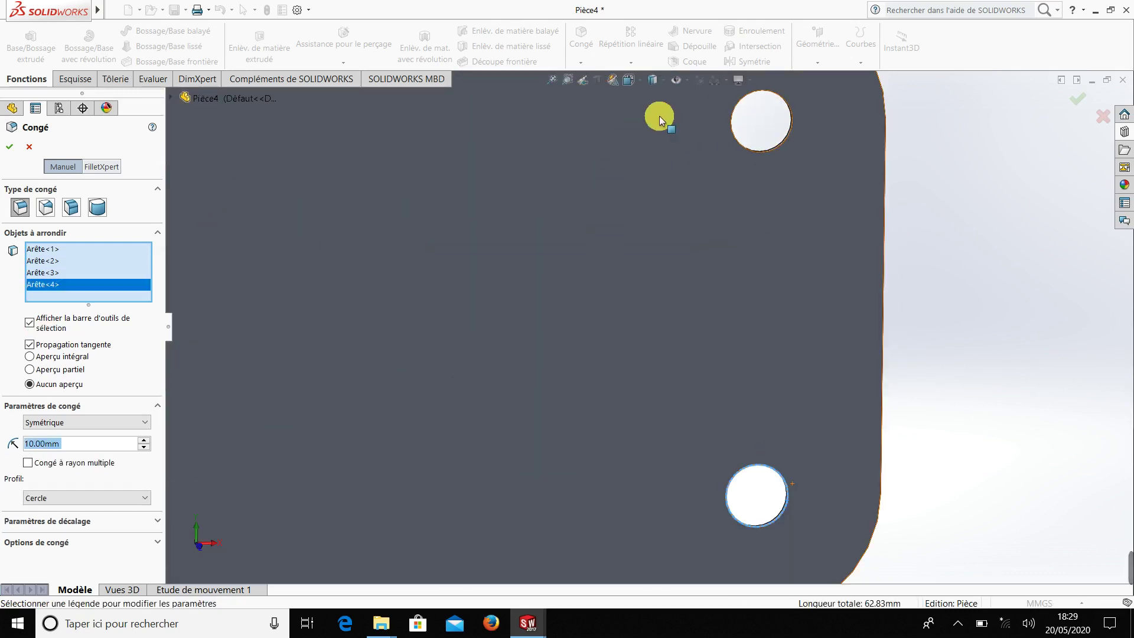
pyautogui.click(792, 142)
pyautogui.scroll(1, 658, 169)
pyautogui.scroll(2, 465, 182)
pyautogui.scroll(-2, 555, 162)
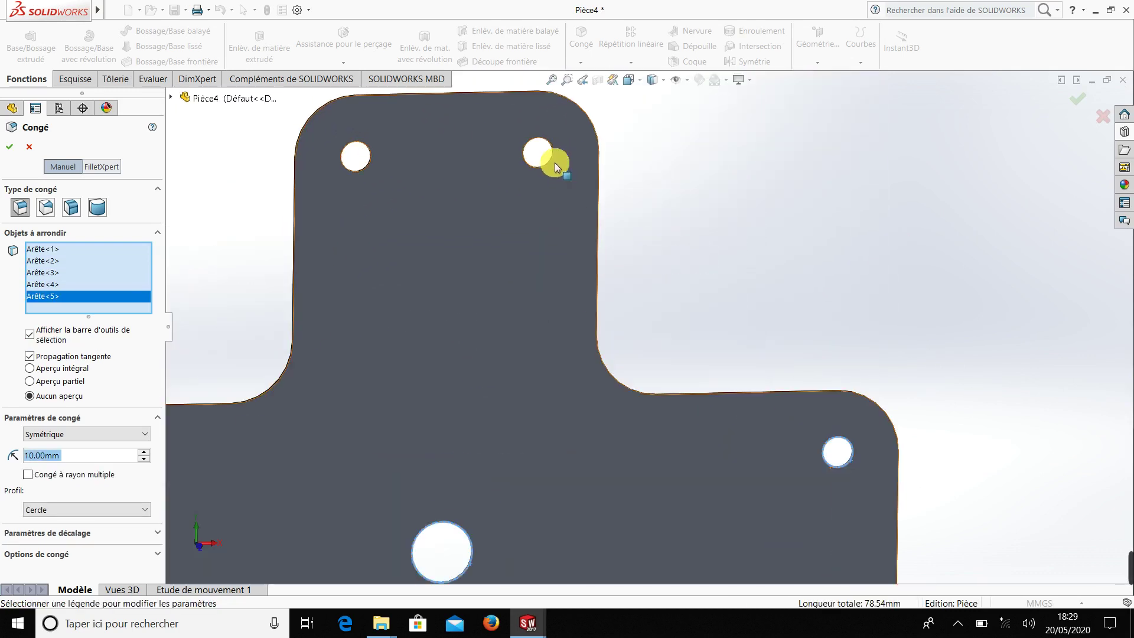
pyautogui.scroll(-2, 564, 172)
pyautogui.click(564, 171)
pyautogui.scroll(2, 402, 213)
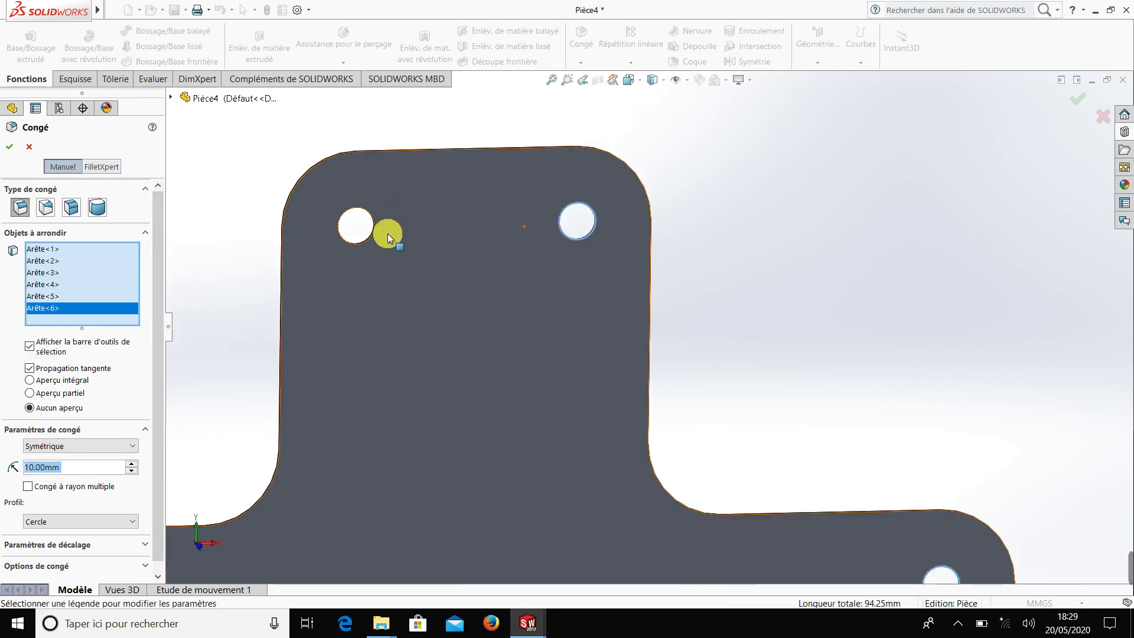
pyautogui.scroll(-4, 416, 241)
pyautogui.click(431, 231)
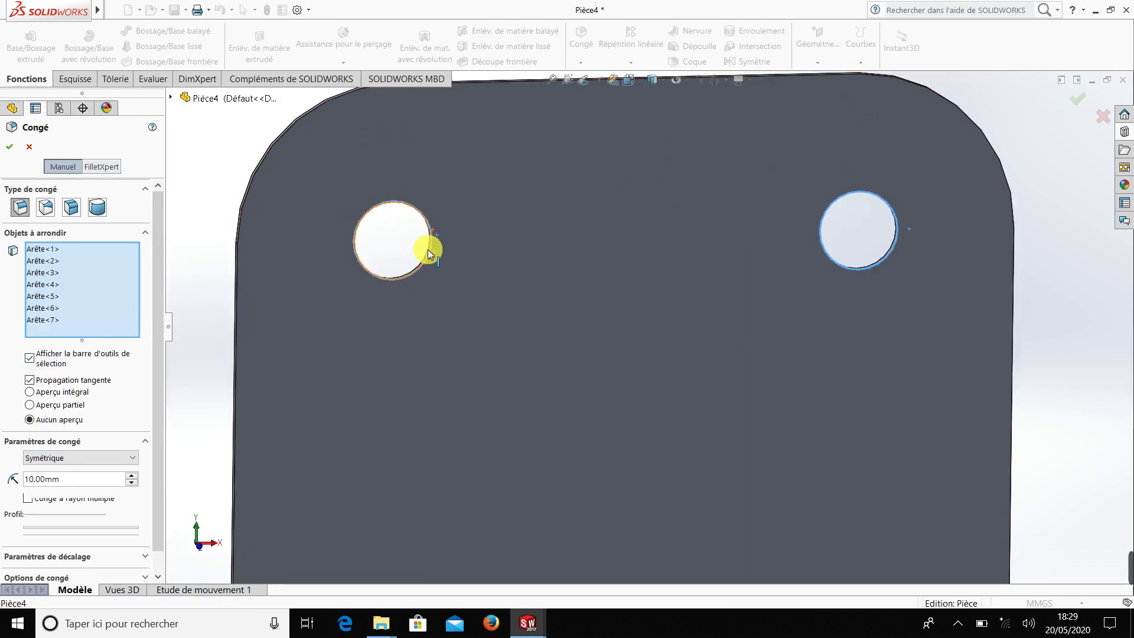
pyautogui.scroll(3, 381, 316)
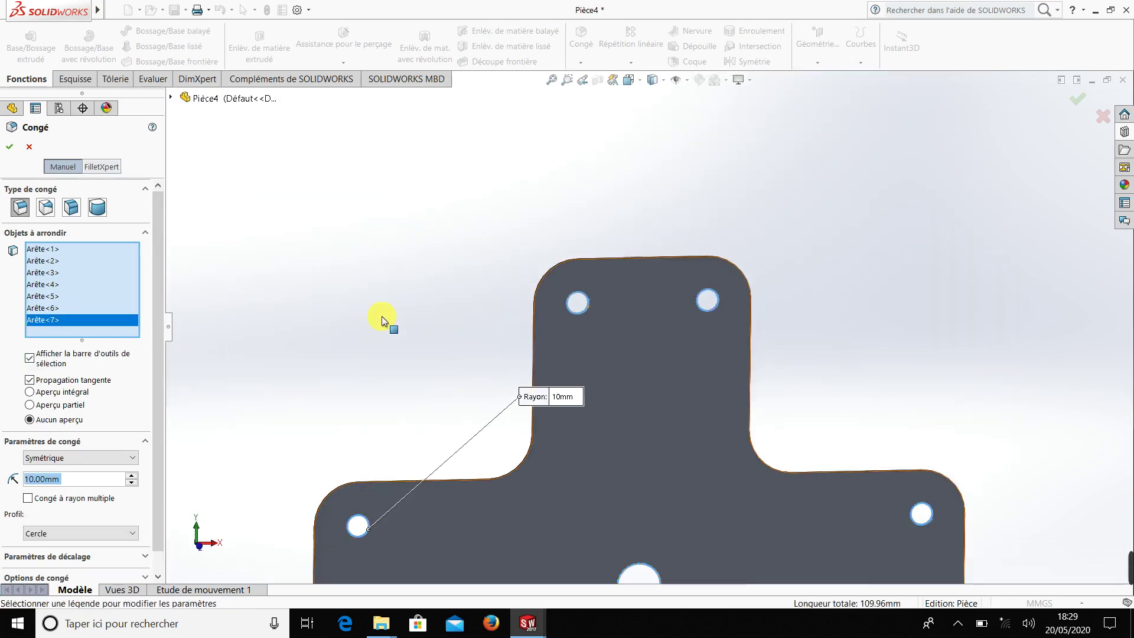
pyautogui.click(46, 485)
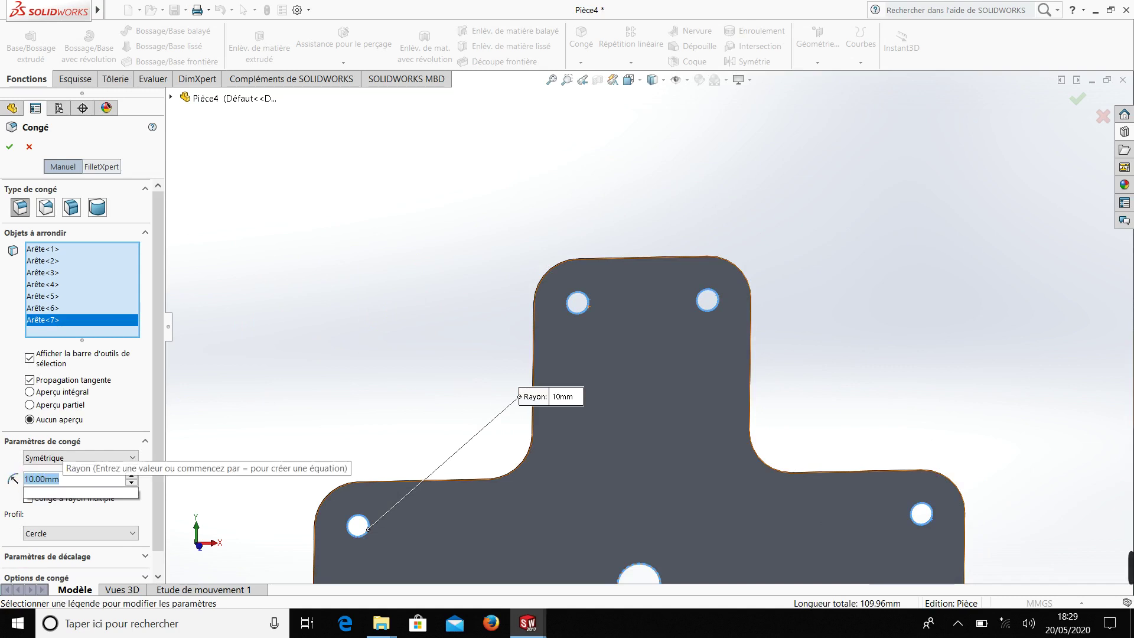
pyautogui.write('0.2')
pyautogui.press('Return')
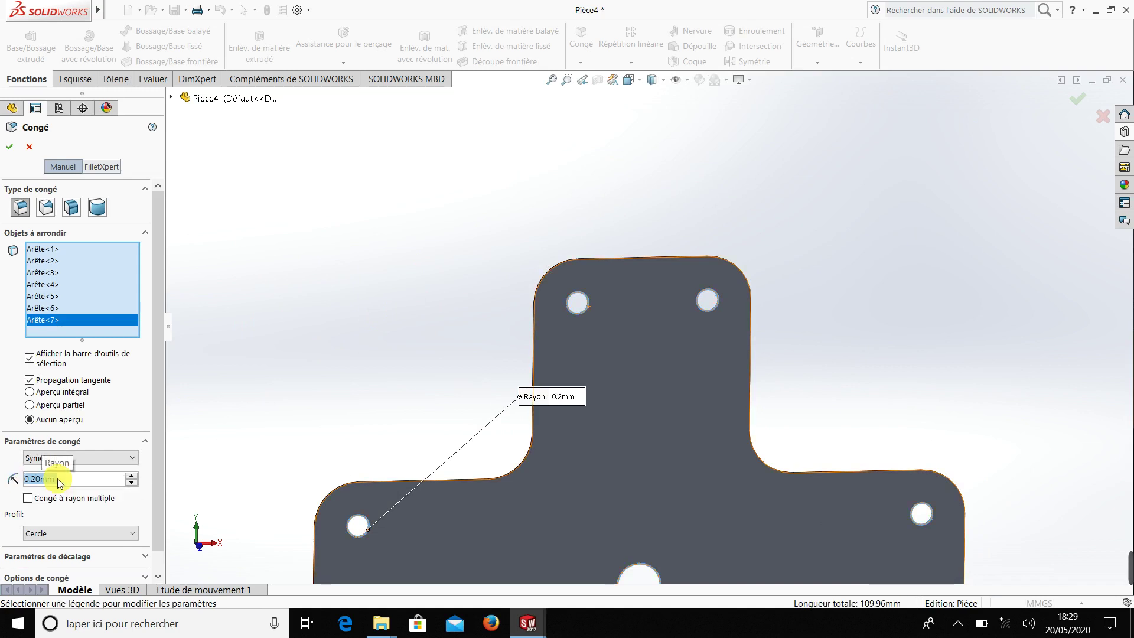
pyautogui.click(10, 148)
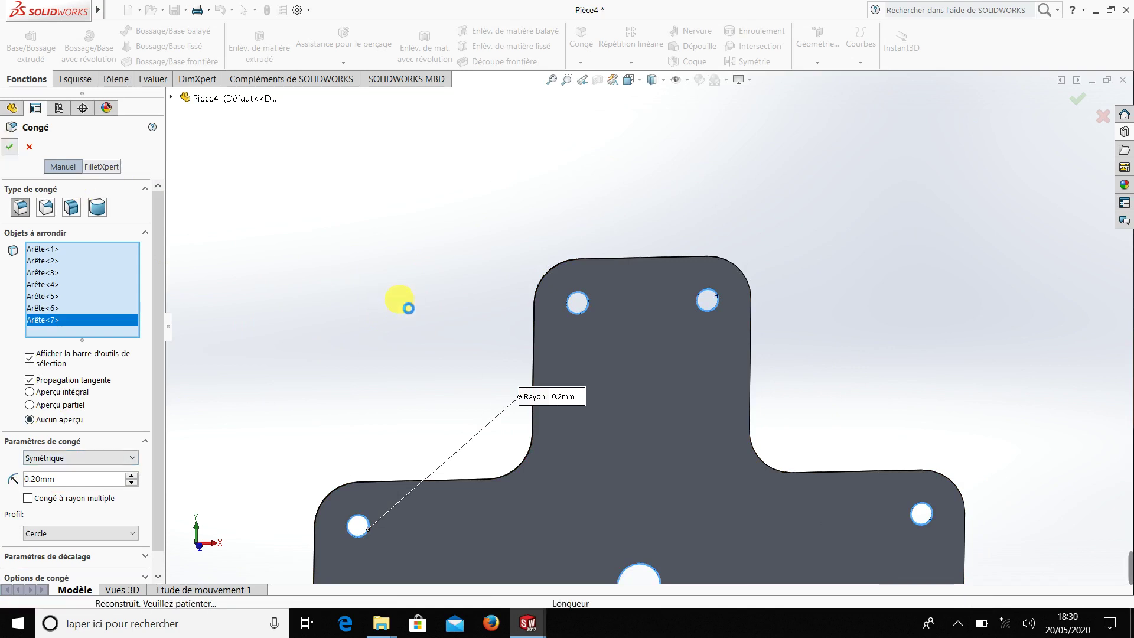
# Return to a face-on view of the plate and show the sheet-metal tools.
pyautogui.scroll(-3, 388, 540)
pyautogui.scroll(-3, 431, 459)
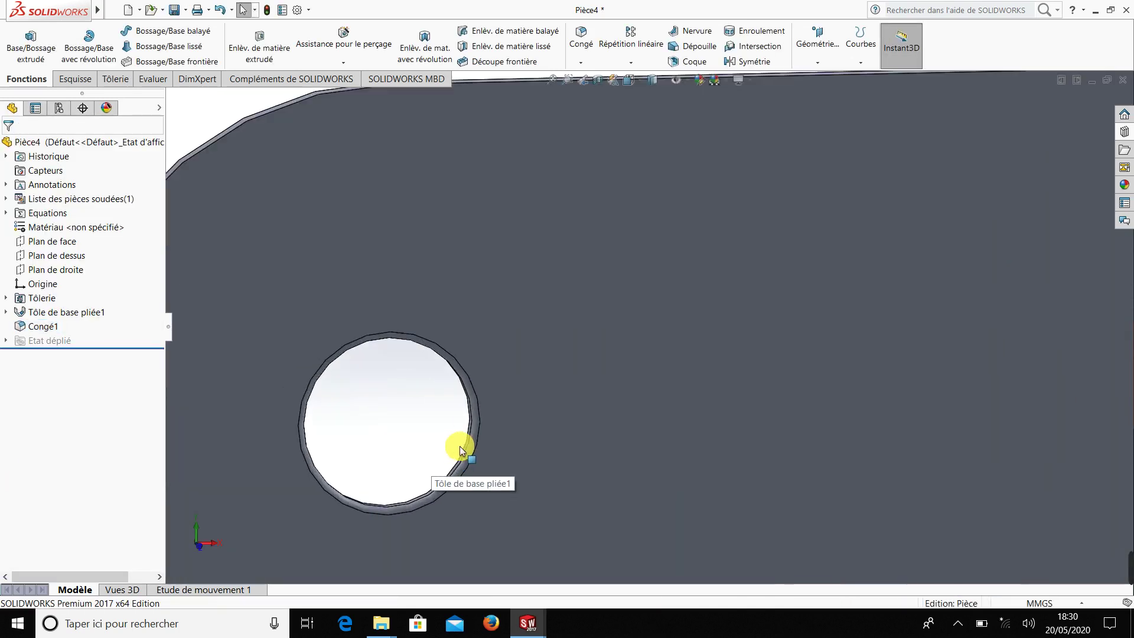
pyautogui.moveTo(507, 425); pyautogui.dragTo(483, 429, button='middle')
pyautogui.hotkey('ctrl', '1')
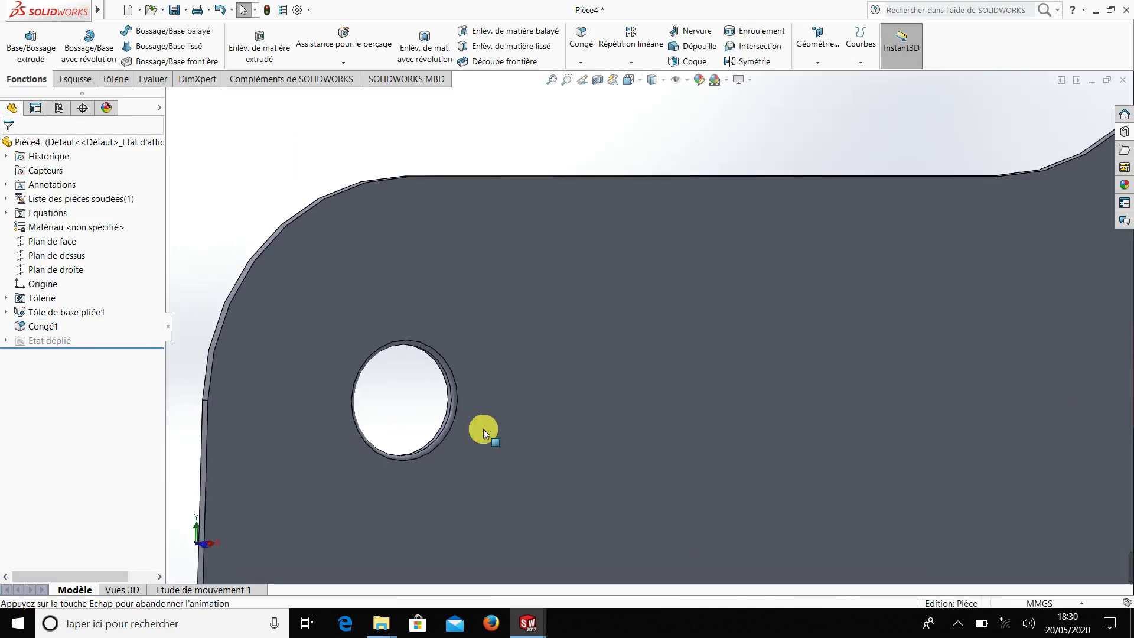
pyautogui.click(661, 261)
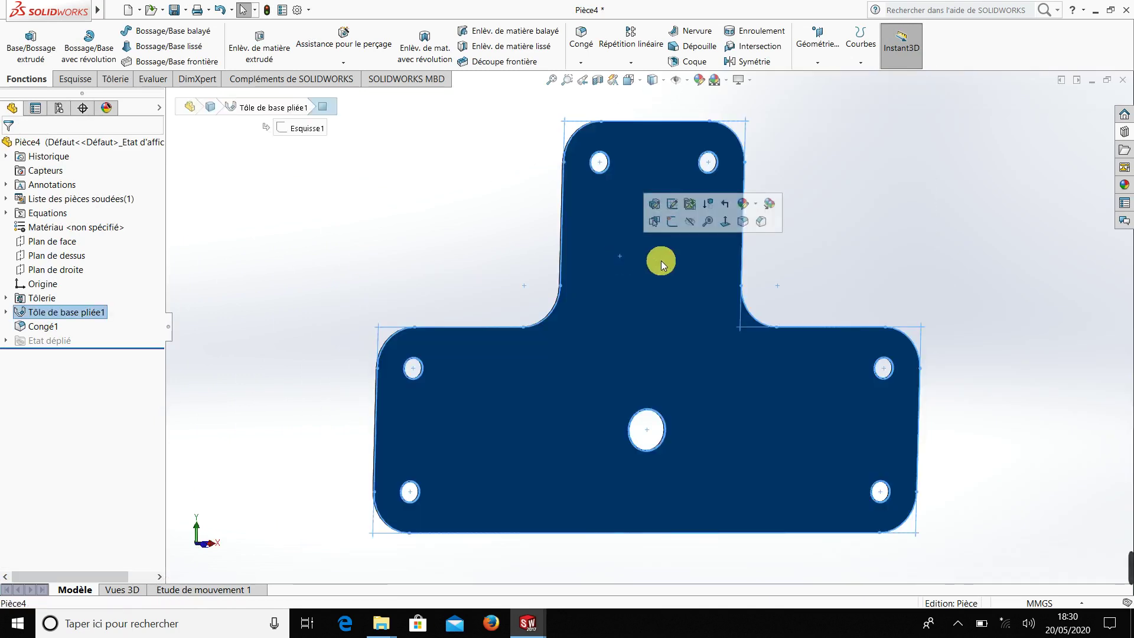
pyautogui.click(725, 222)
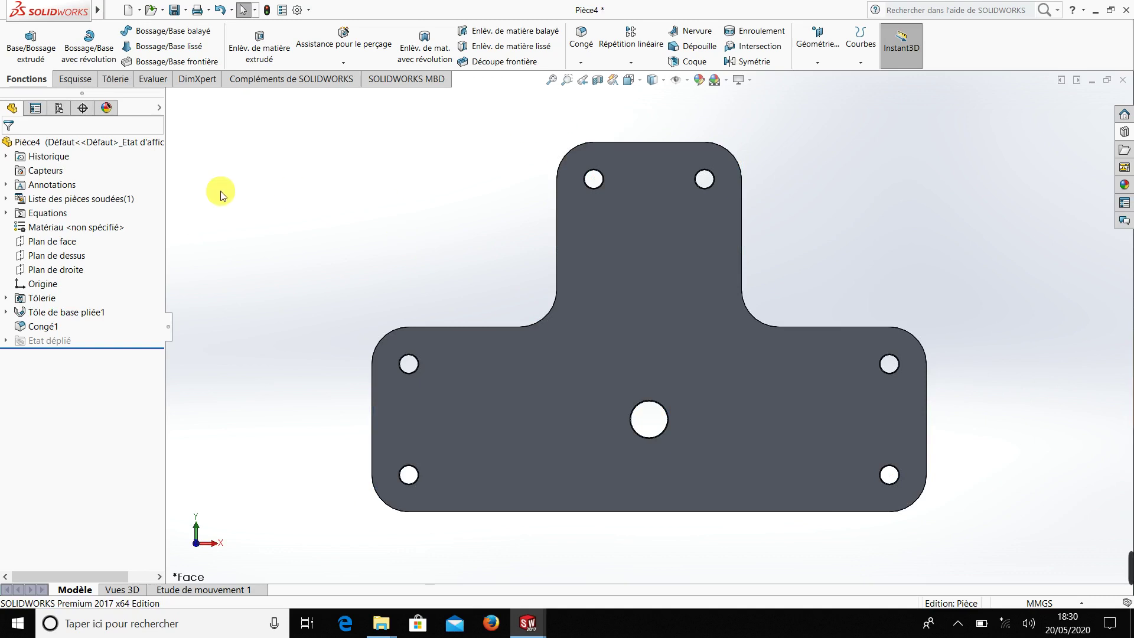
pyautogui.click(109, 80)
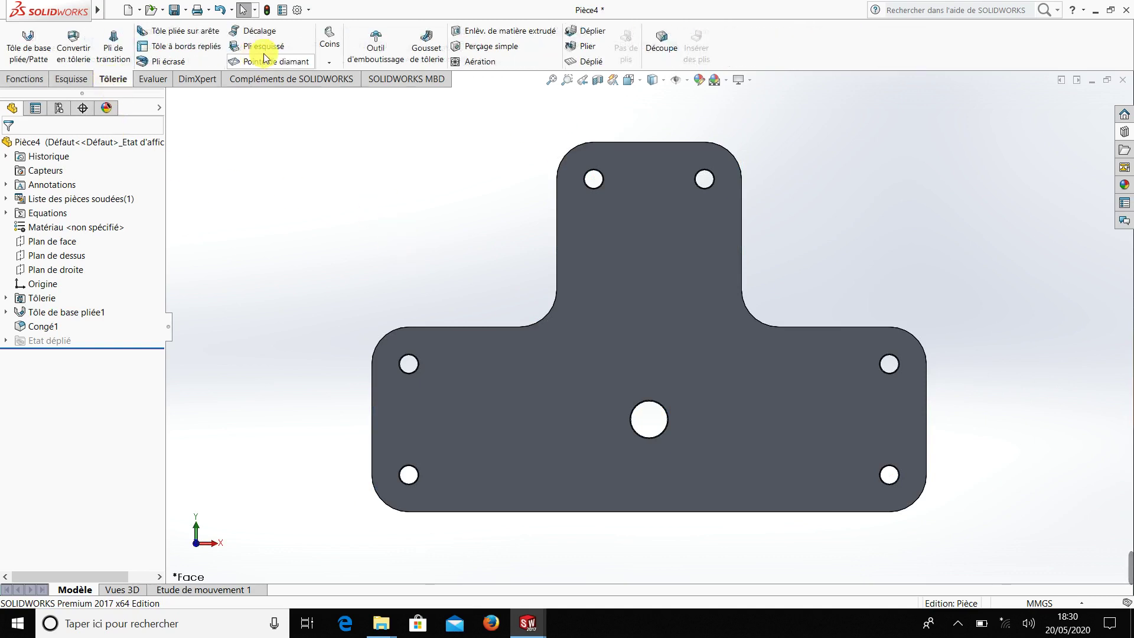
# Start a sketch on the plate face and draw a vertical line across the left arm.
pyautogui.click(547, 393)
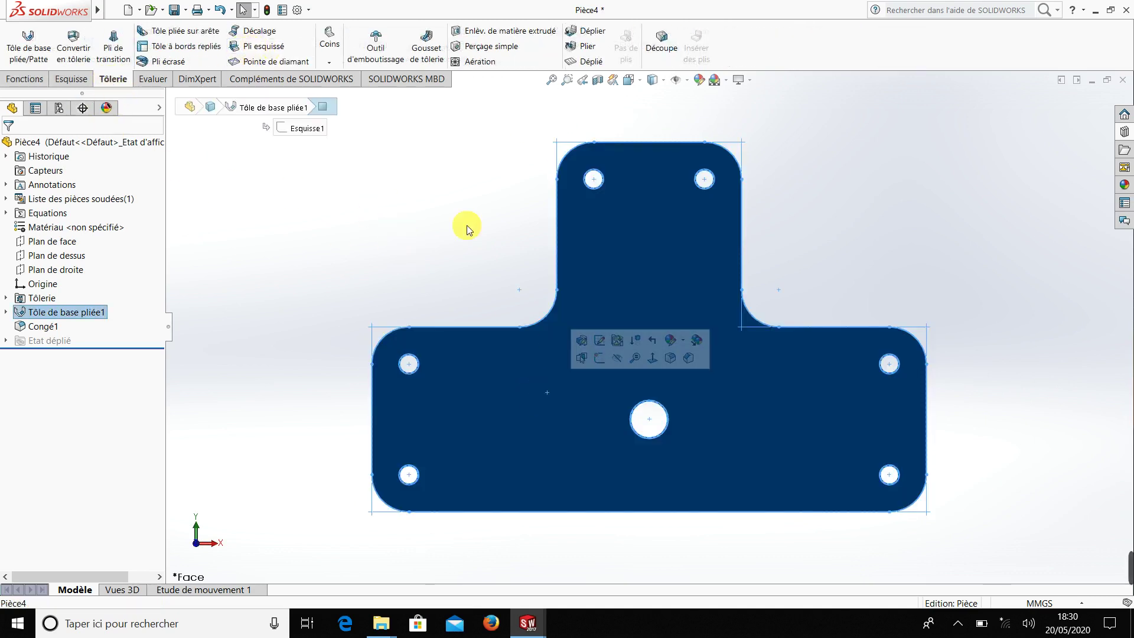
pyautogui.click(71, 78)
pyautogui.click(21, 39)
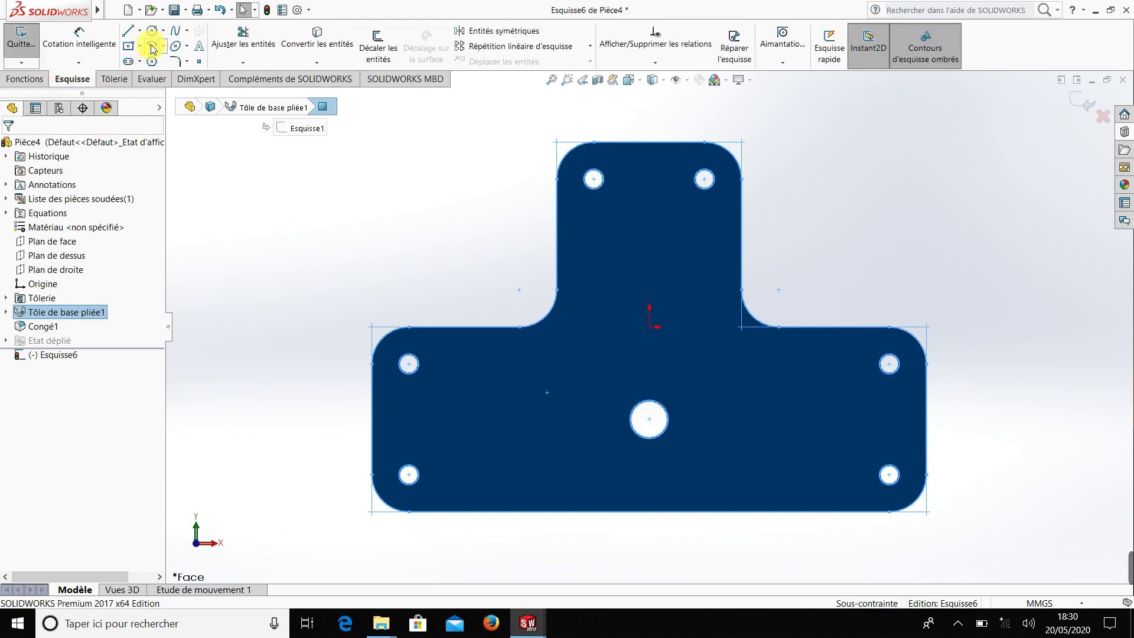
pyautogui.scroll(-3, 519, 408)
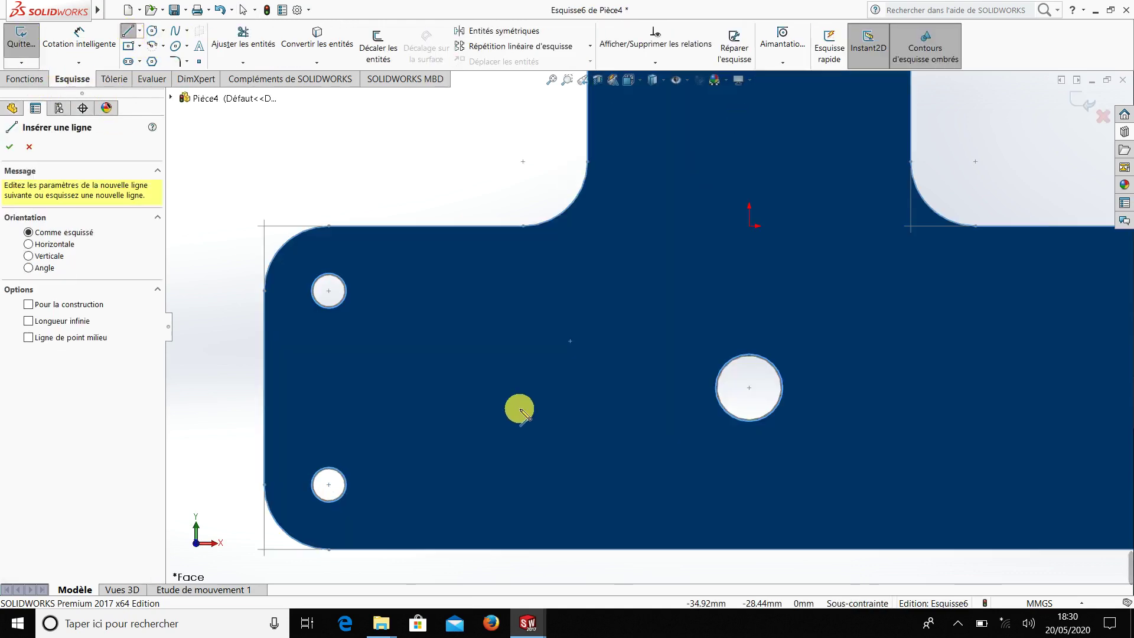
pyautogui.click(483, 226)
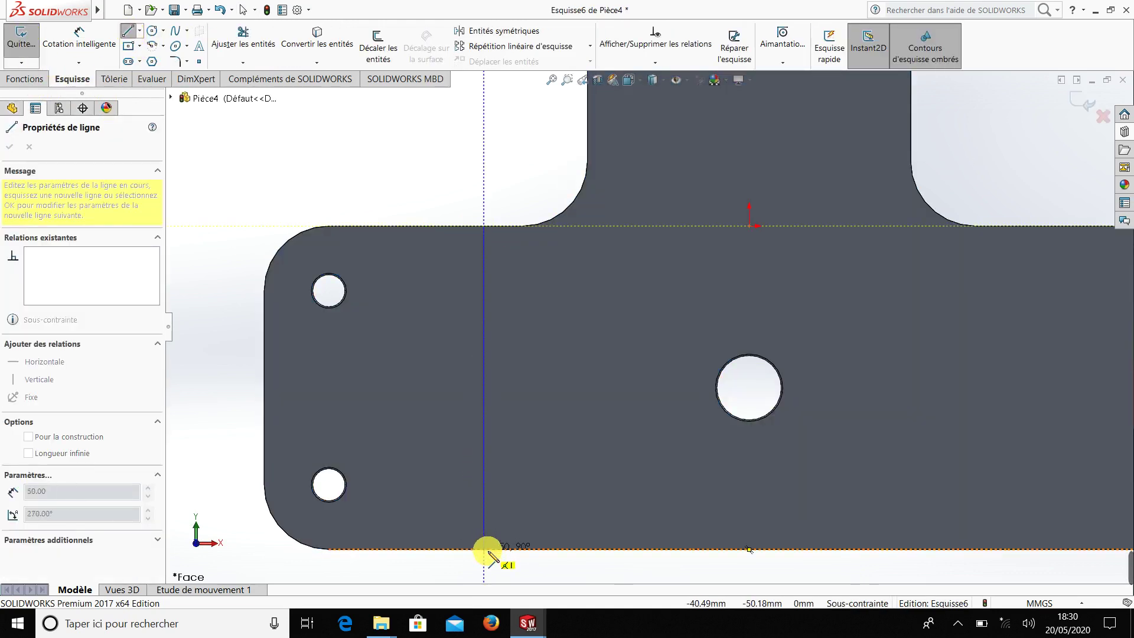
pyautogui.click(484, 549)
pyautogui.press('Escape')
pyautogui.press('z')
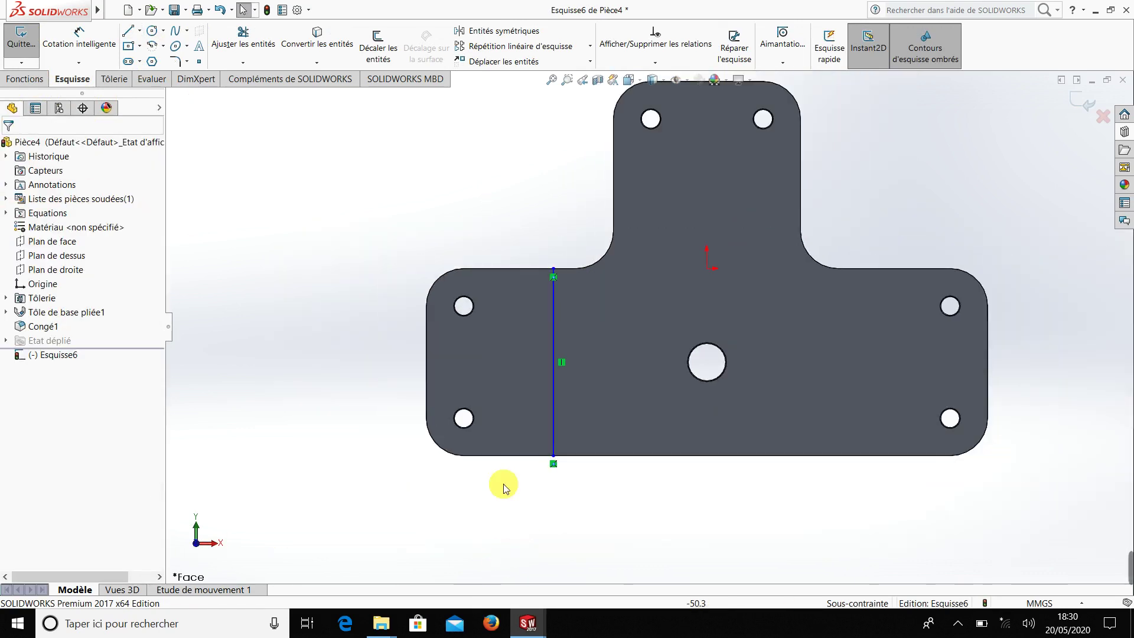
# Dimension the line 10 mm from the stem's left edge and exit the sketch.
pyautogui.click(69, 42)
pyautogui.scroll(-3, 591, 376)
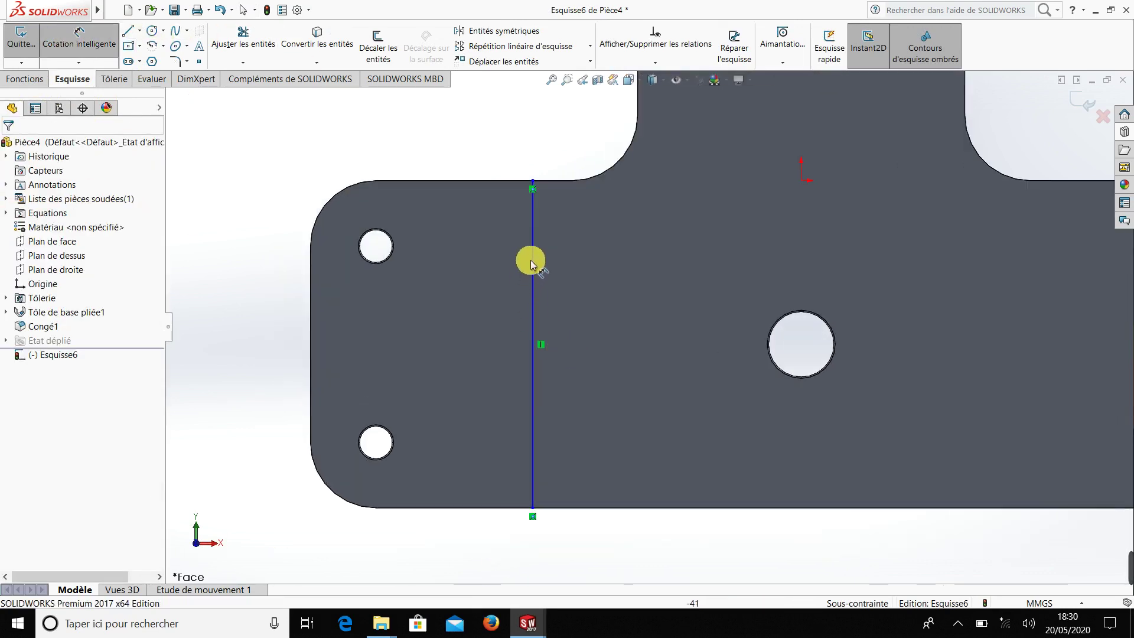
pyautogui.click(535, 260)
pyautogui.scroll(3, 626, 262)
pyautogui.click(643, 185)
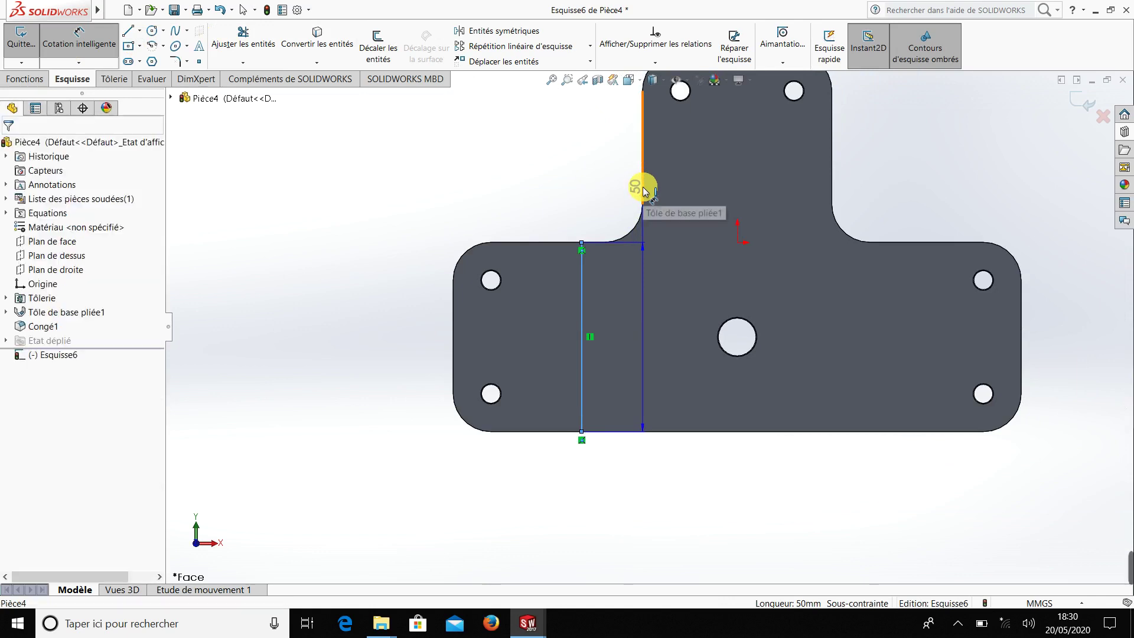
pyautogui.click(528, 191)
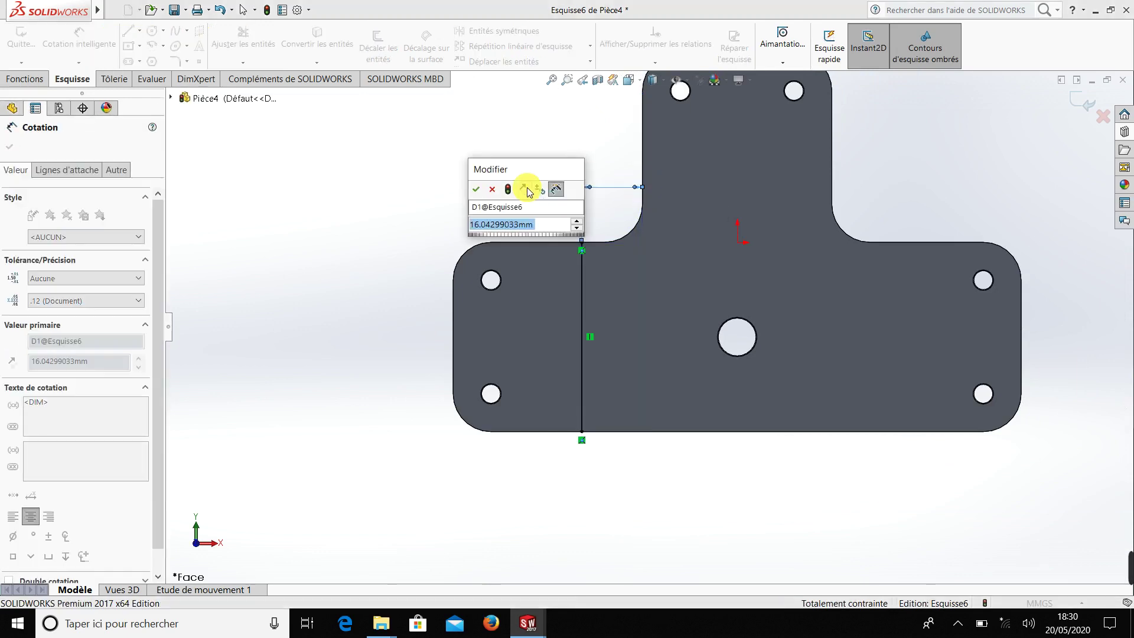
pyautogui.write('10')
pyautogui.press('Return')
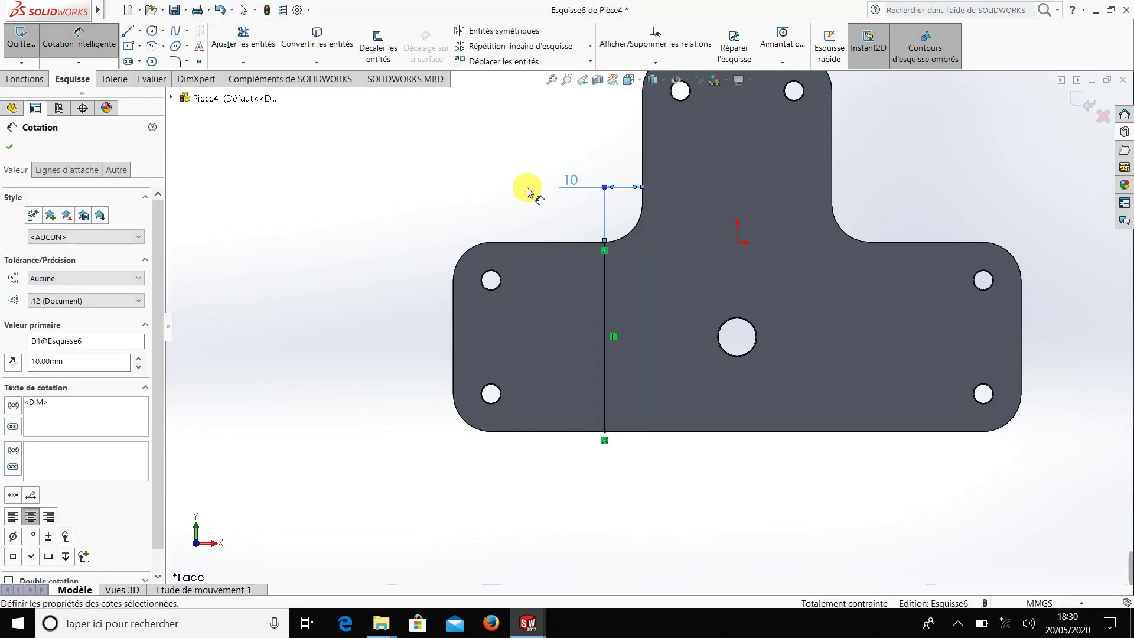
pyautogui.click(463, 195)
pyautogui.click(1085, 102)
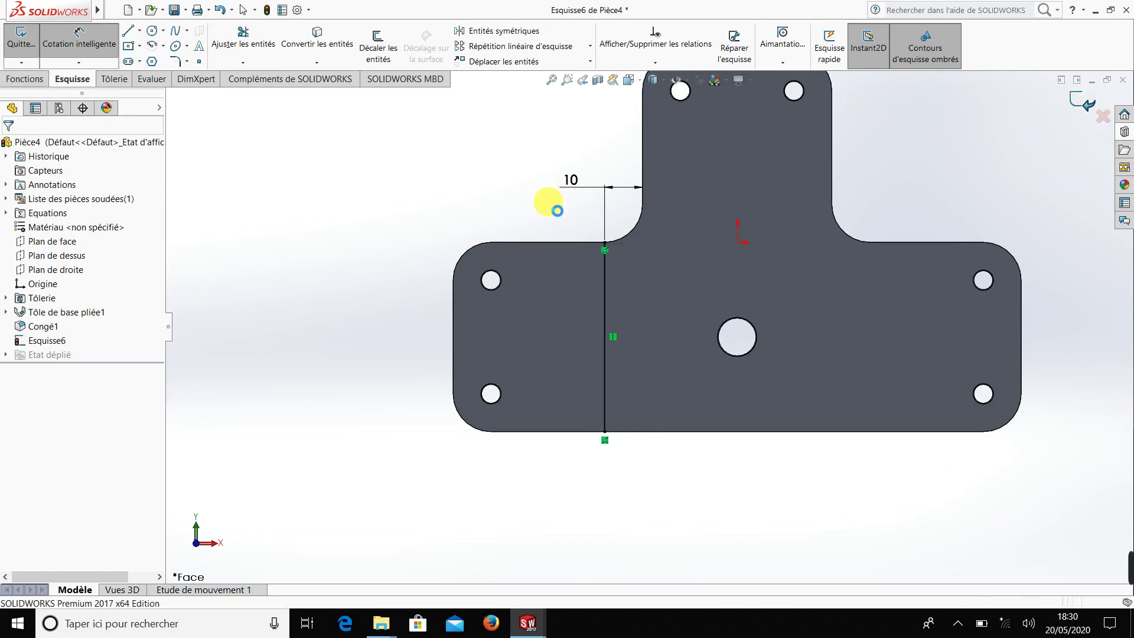
pyautogui.click(118, 80)
# Select the Esquisse6 vertical line and start a Pli esquissé sketched bend on it.
pyautogui.click(257, 46)
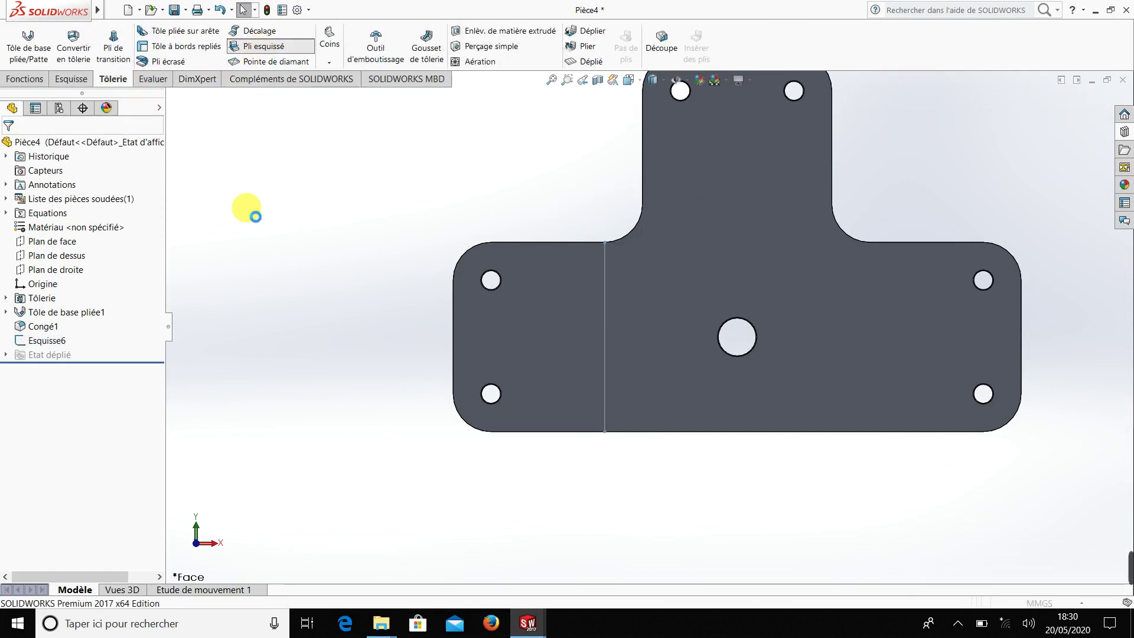
pyautogui.click(11, 148)
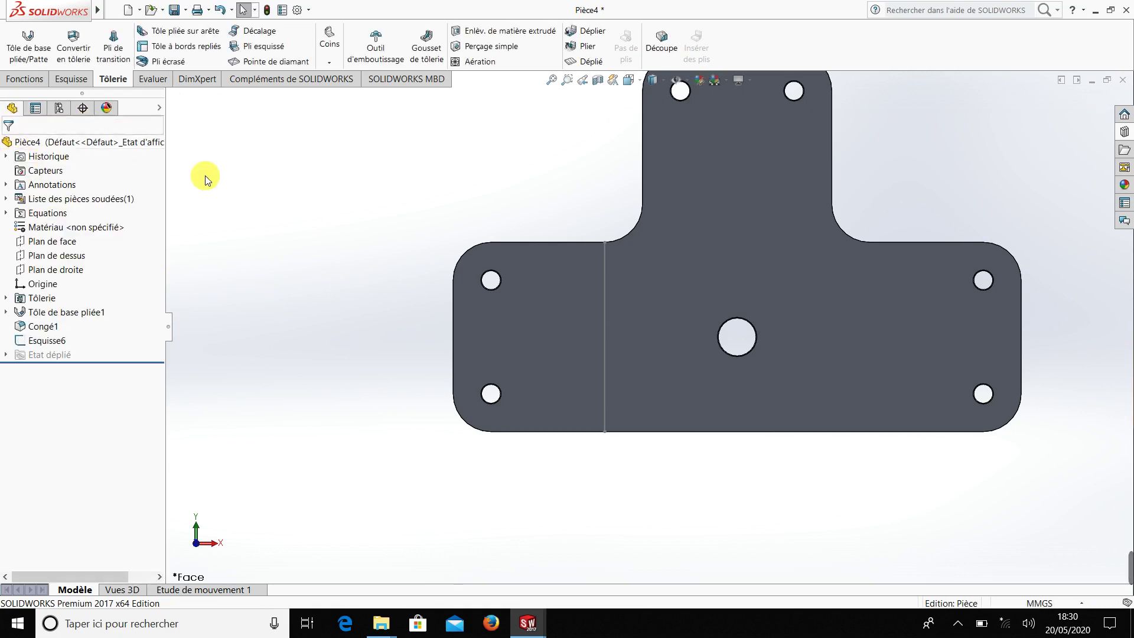
pyautogui.click(604, 302)
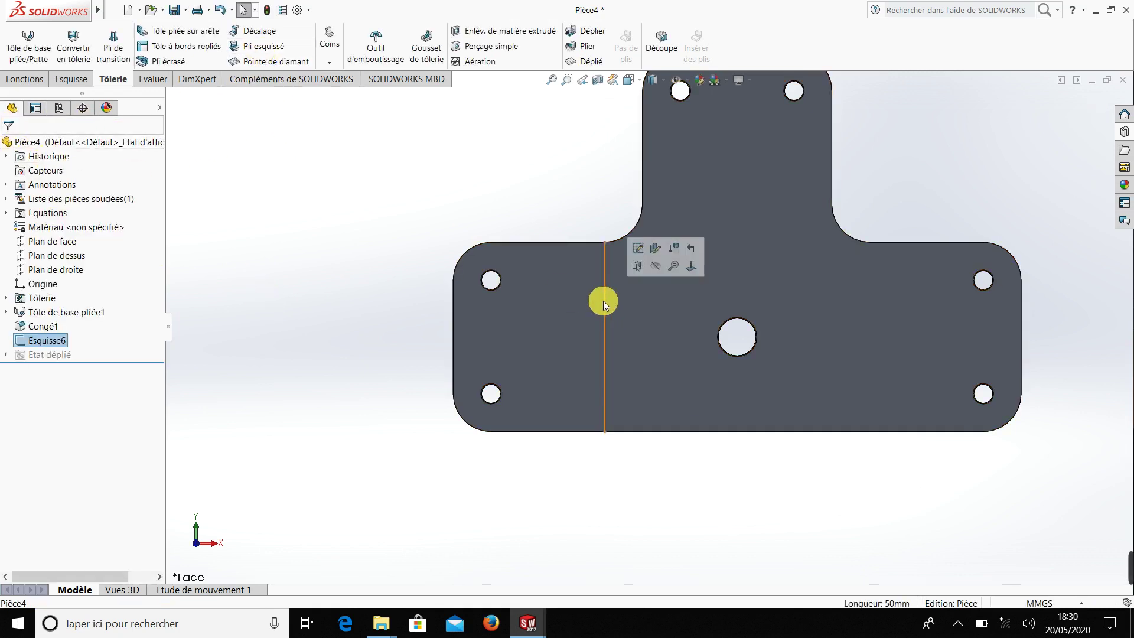
pyautogui.click(259, 46)
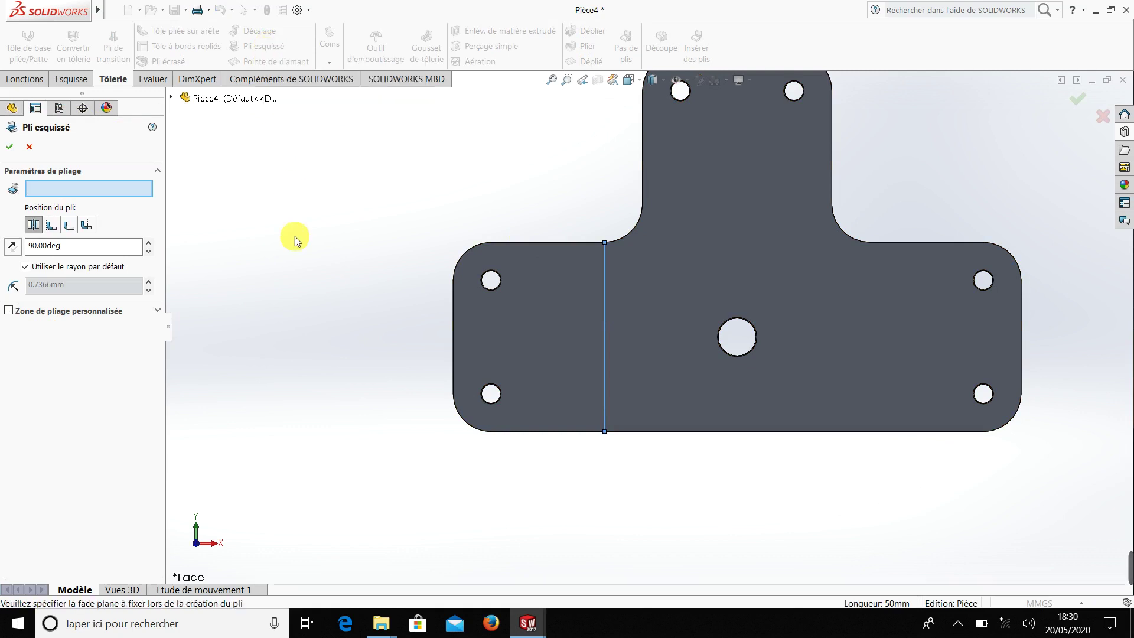
# Try plate faces as the bend's fixed face, settling on the small left tab.
pyautogui.moveTo(334, 317); pyautogui.dragTo(393, 332, button='middle')
pyautogui.scroll(-3, 697, 356)
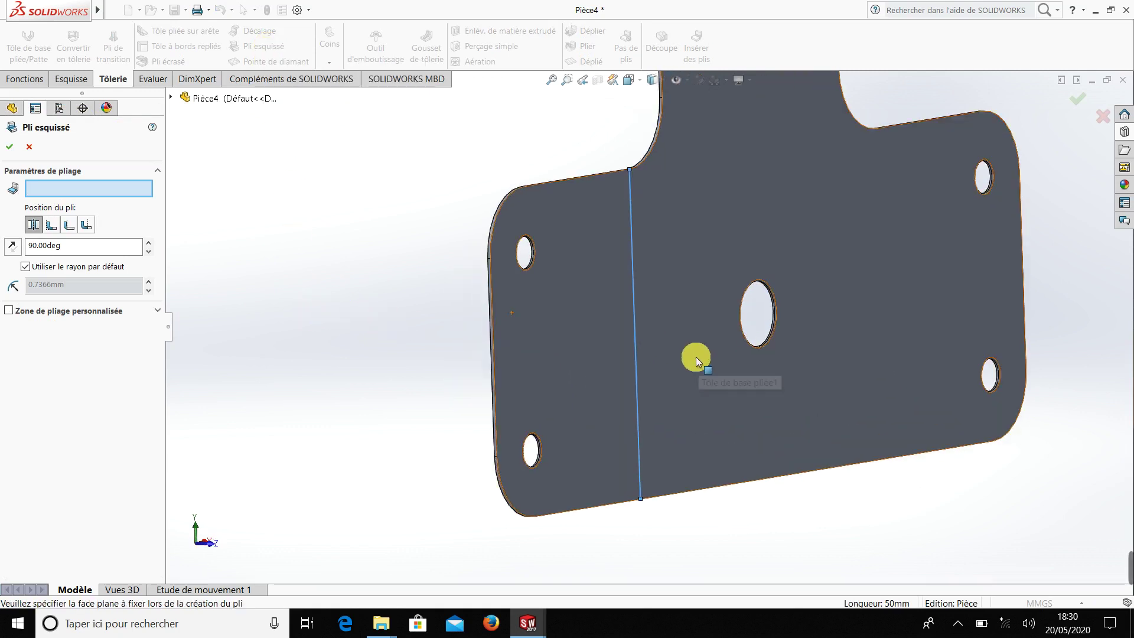
pyautogui.click(587, 314)
pyautogui.scroll(4, 467, 381)
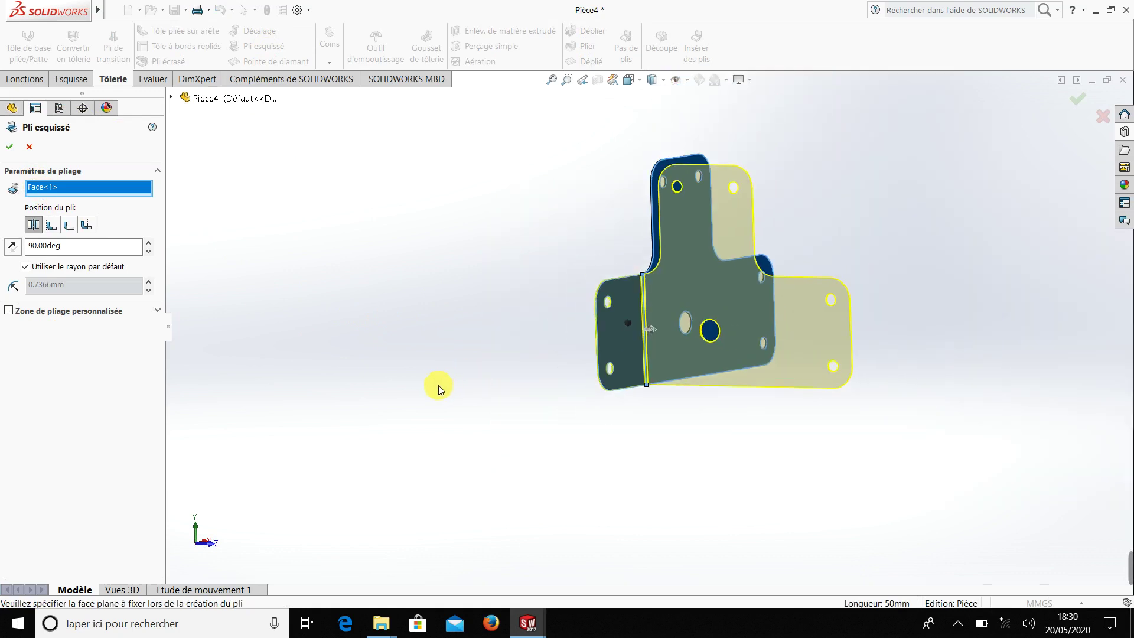
pyautogui.moveTo(438, 388); pyautogui.dragTo(376, 446, button='middle')
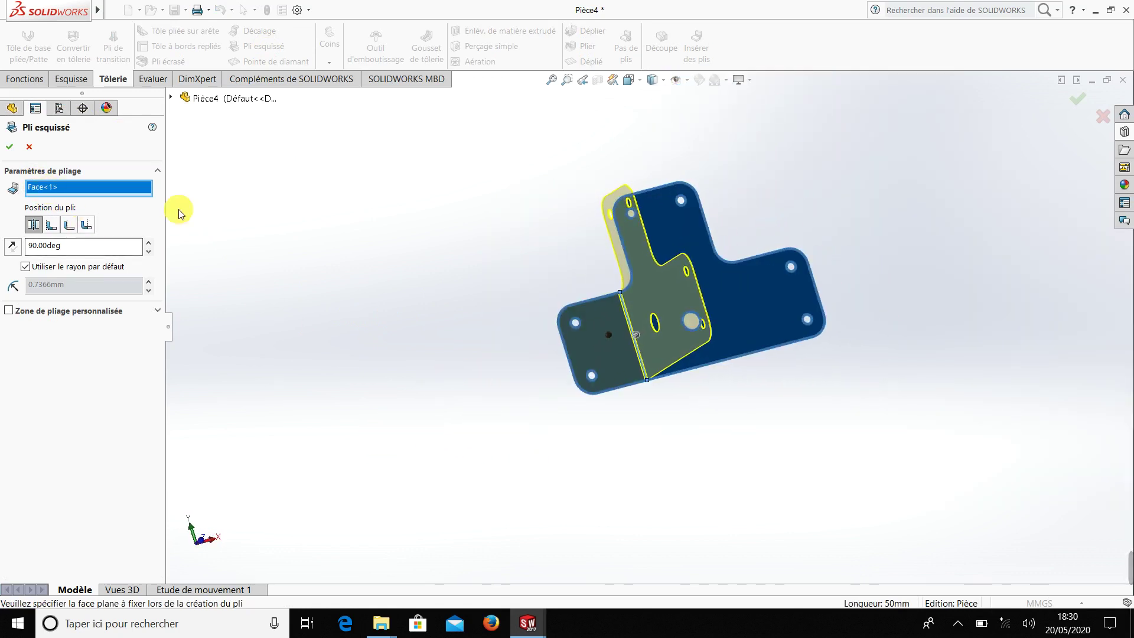
pyautogui.click(753, 316)
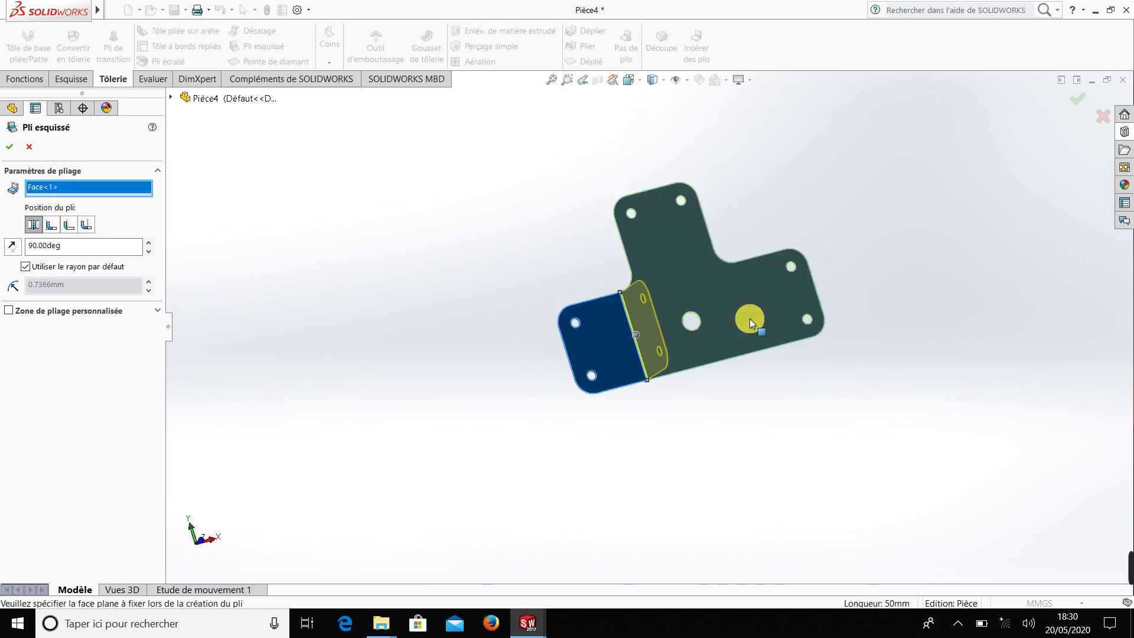
pyautogui.hotkey('ctrl', '8')
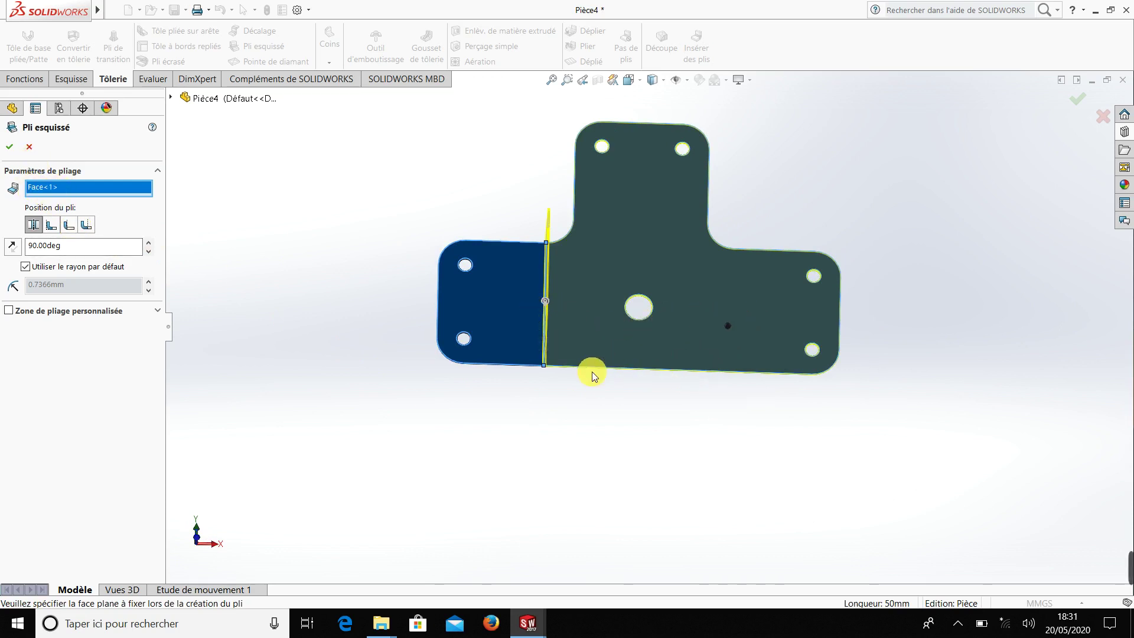
# Test Inverser la direction on the bend preview, then clear the fixed face selection.
pyautogui.moveTo(590, 372)
pyautogui.mouseDown(button='middle')
pyautogui.moveTo(665, 380)
pyautogui.moveTo(693, 318)
pyautogui.moveTo(577, 304)
pyautogui.moveTo(496, 240)
pyautogui.moveTo(471, 182)
pyautogui.mouseUp(button='middle')
pyautogui.scroll(-3, 527, 379)
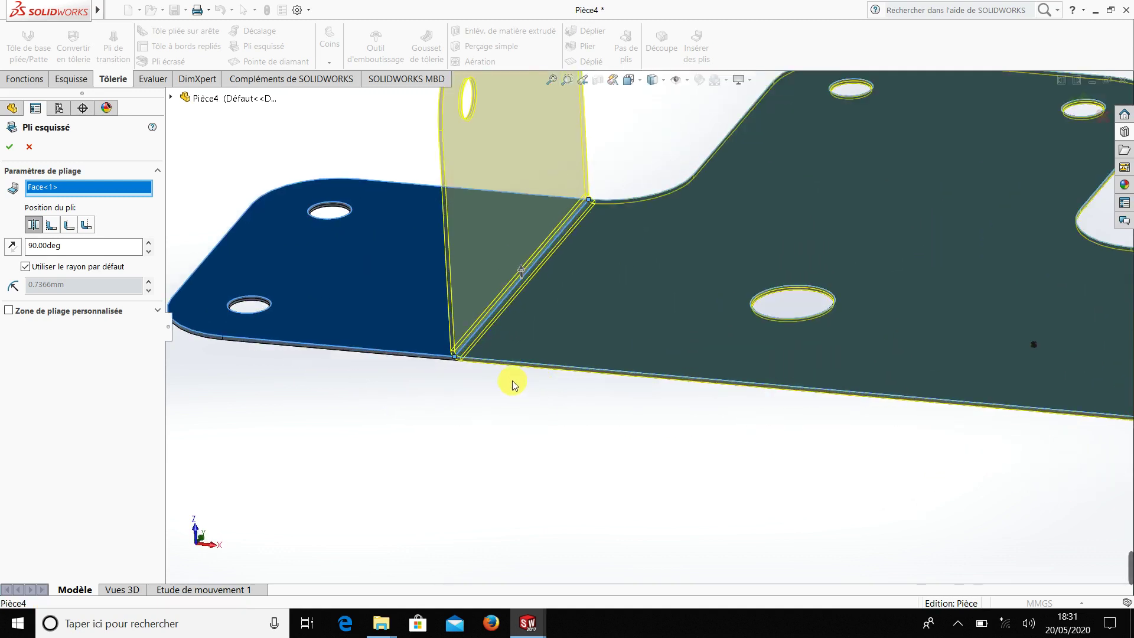
pyautogui.scroll(3, 523, 322)
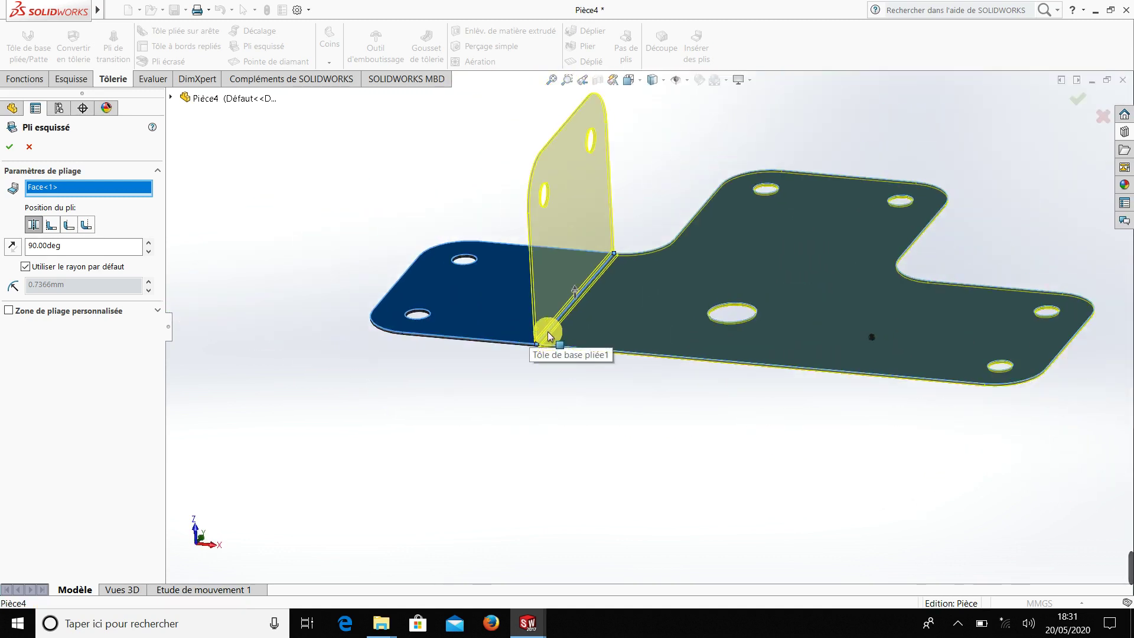
pyautogui.click(576, 294)
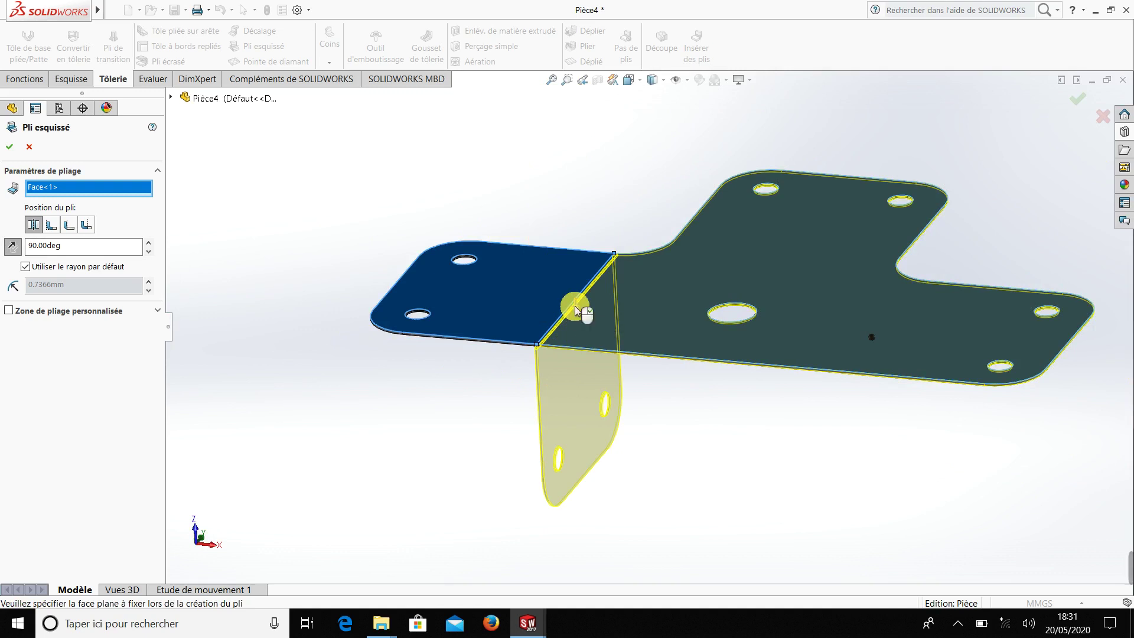
pyautogui.click(575, 306)
pyautogui.click(576, 291)
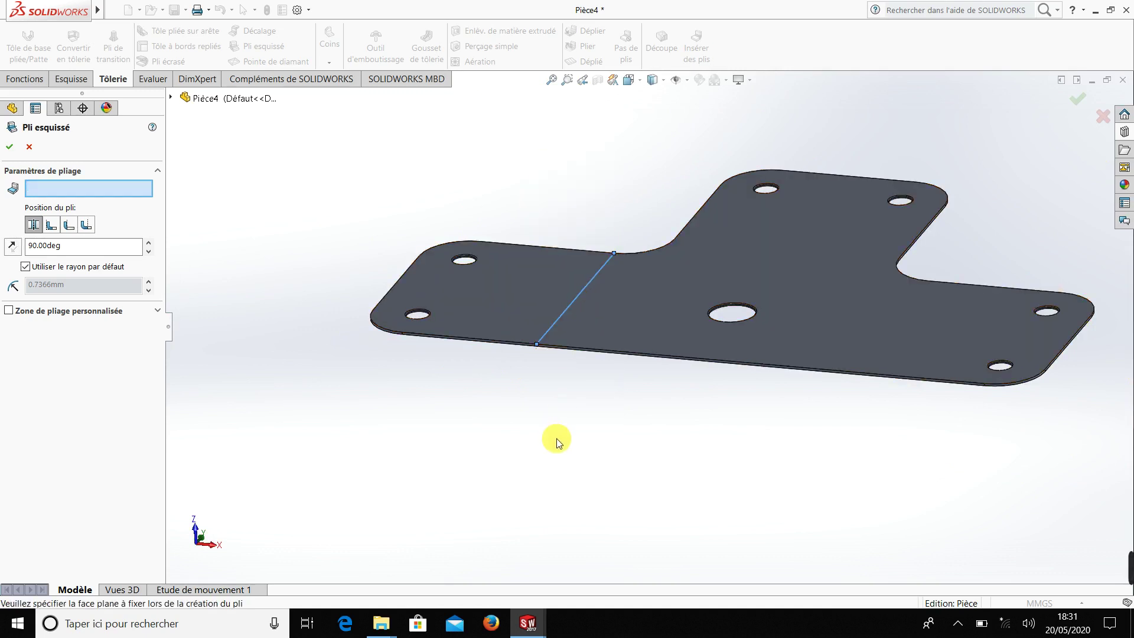
# Set the large right part of the plate as the fixed face, Face<1>.
pyautogui.moveTo(556, 439); pyautogui.dragTo(554, 430, button='middle')
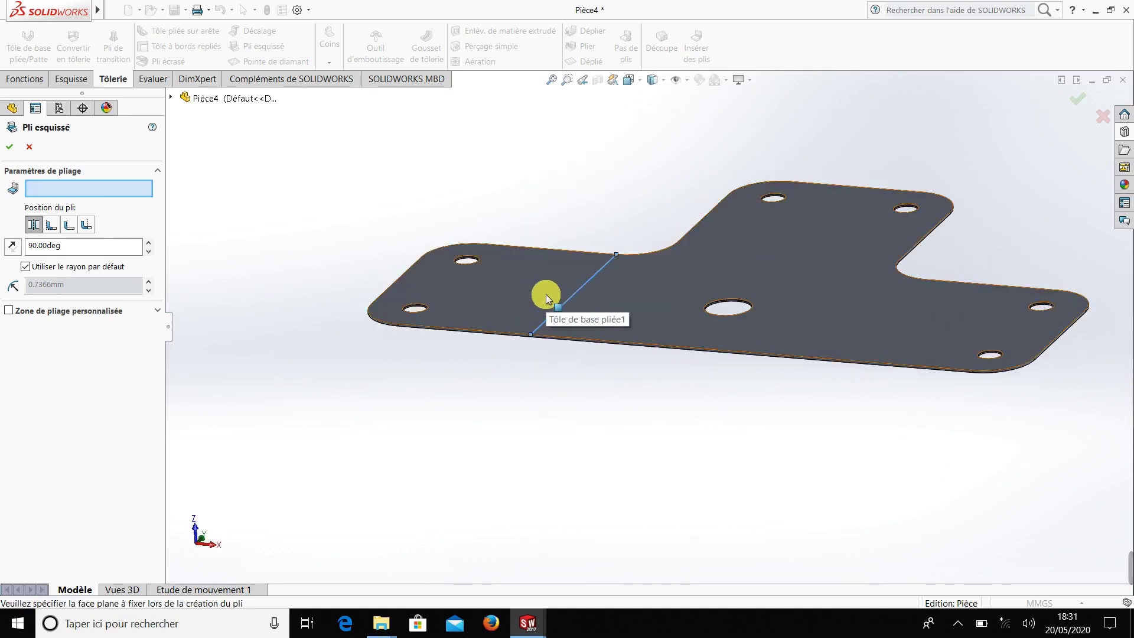
pyautogui.click(546, 295)
pyautogui.moveTo(526, 408)
pyautogui.mouseDown(button='middle')
pyautogui.moveTo(556, 374)
pyautogui.moveTo(519, 409)
pyautogui.mouseUp(button='middle')
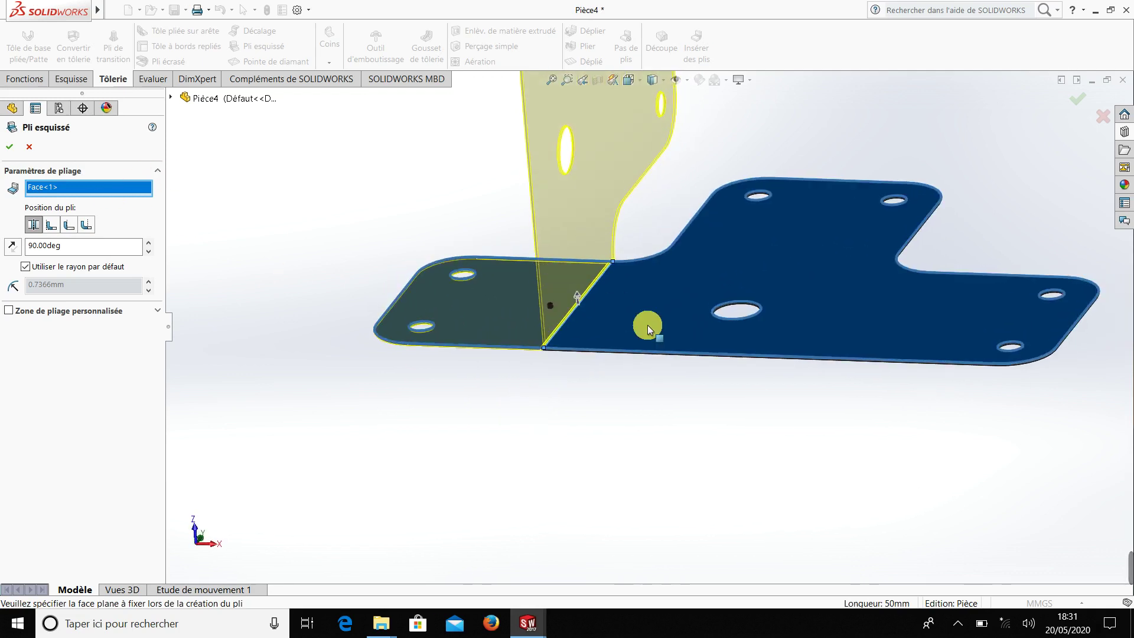
pyautogui.scroll(2, 637, 327)
pyautogui.scroll(2, 590, 331)
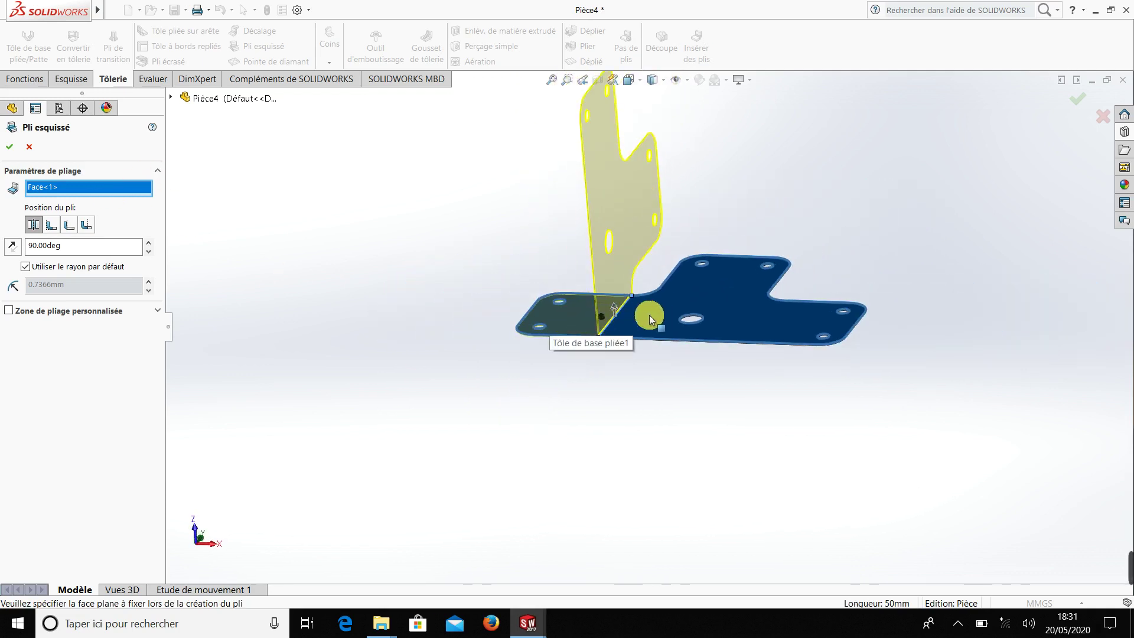
pyautogui.click(649, 315)
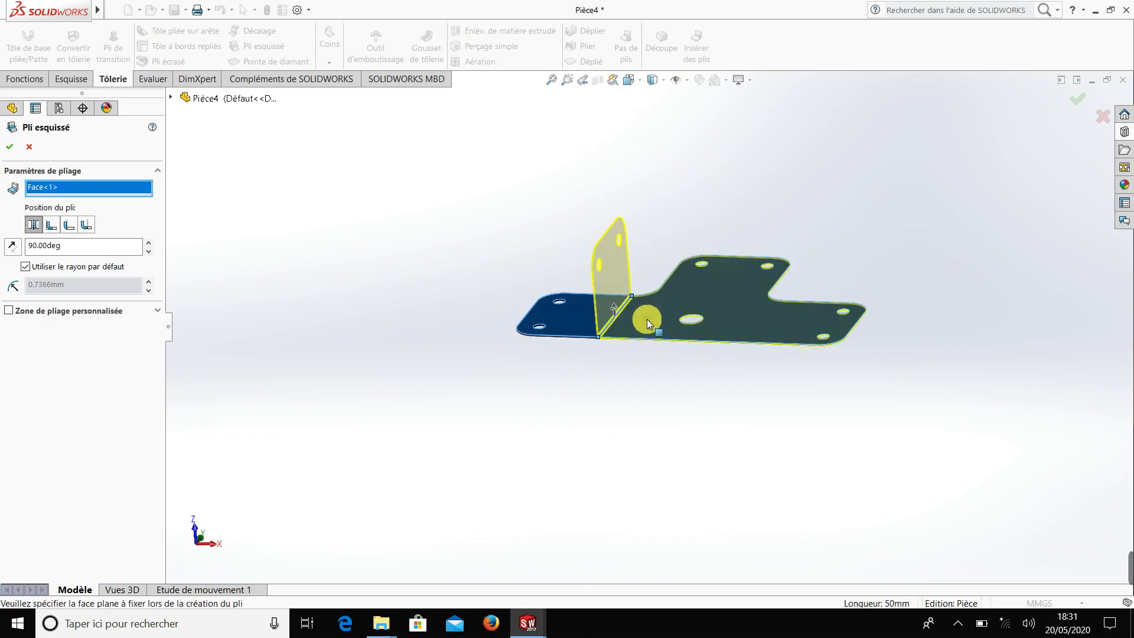
# Flip the flange down and back upward at 90°, then zoom onto the bend corner.
pyautogui.scroll(-2, 659, 352)
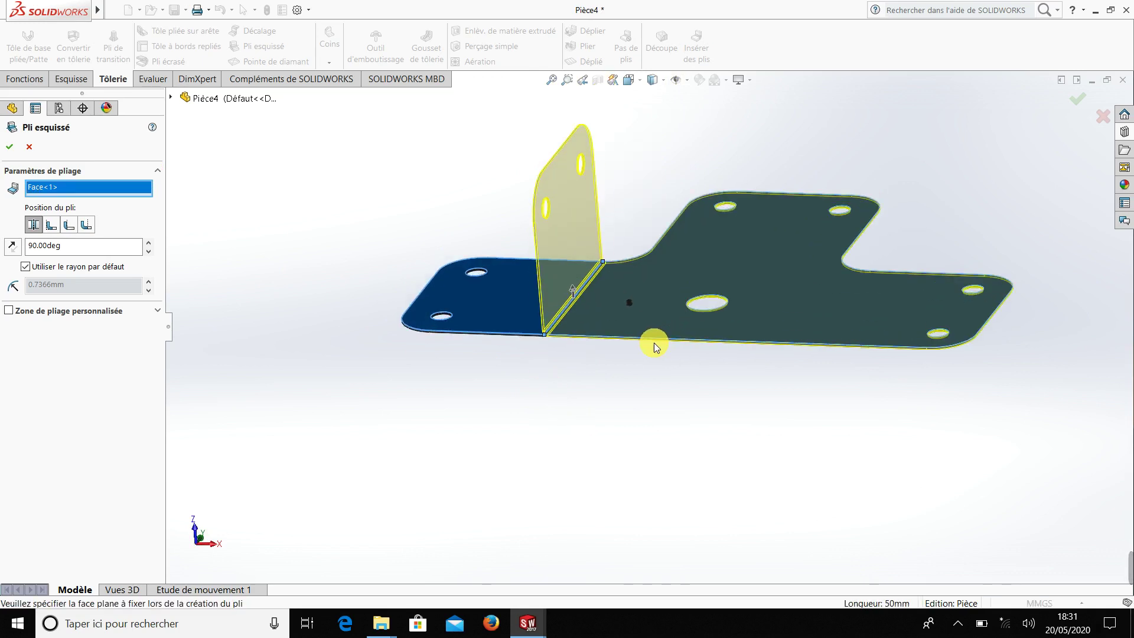
pyautogui.click(13, 246)
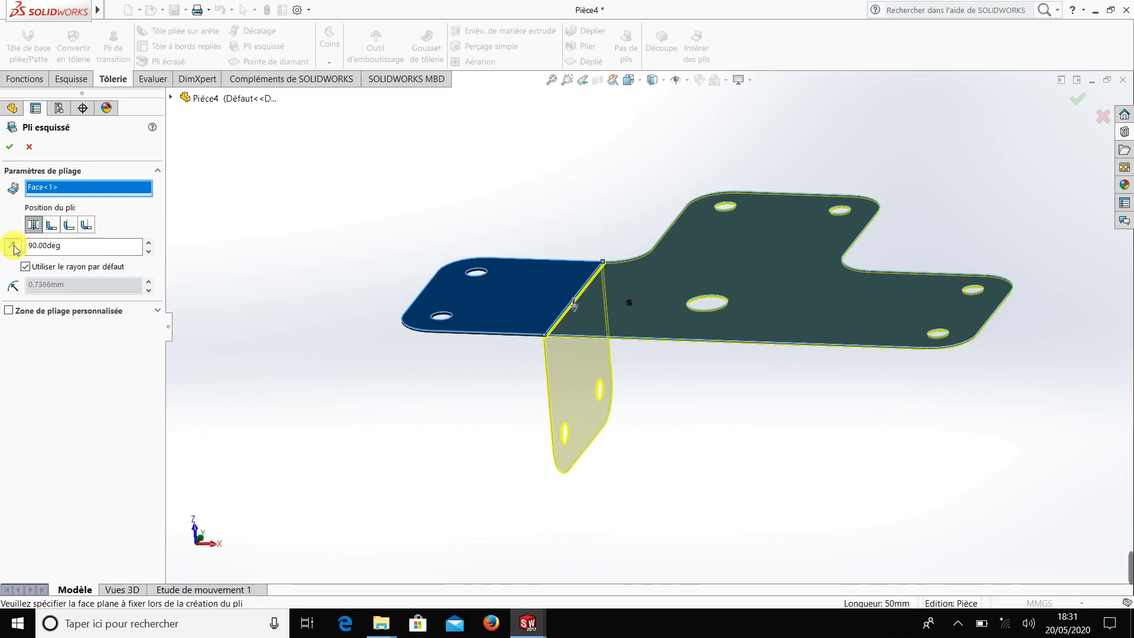
pyautogui.click(13, 246)
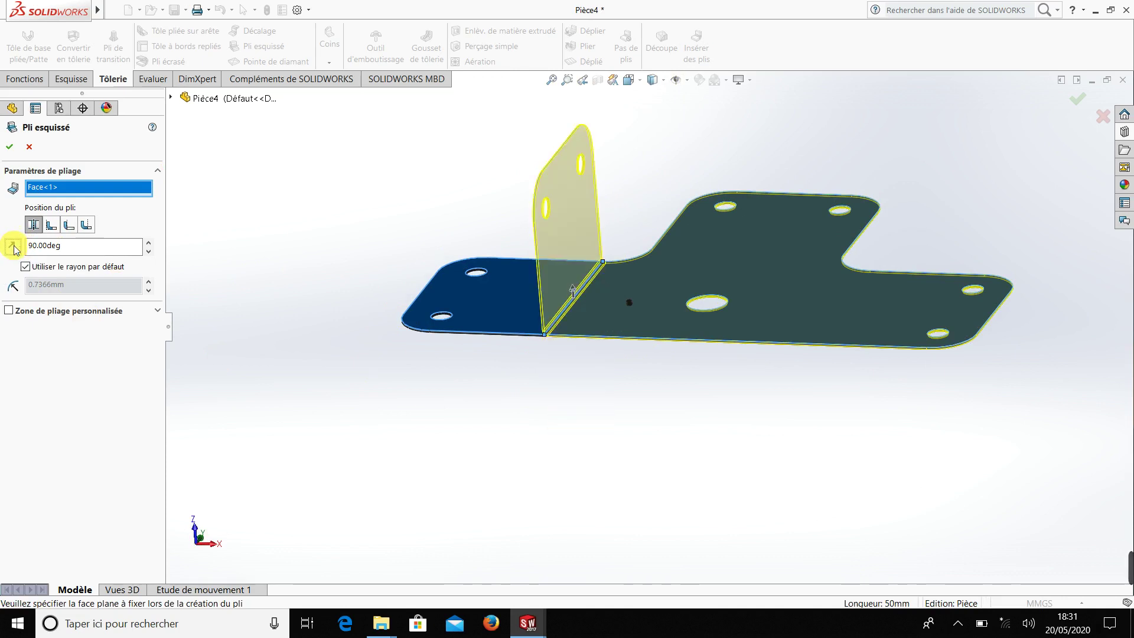
pyautogui.scroll(-1, 645, 329)
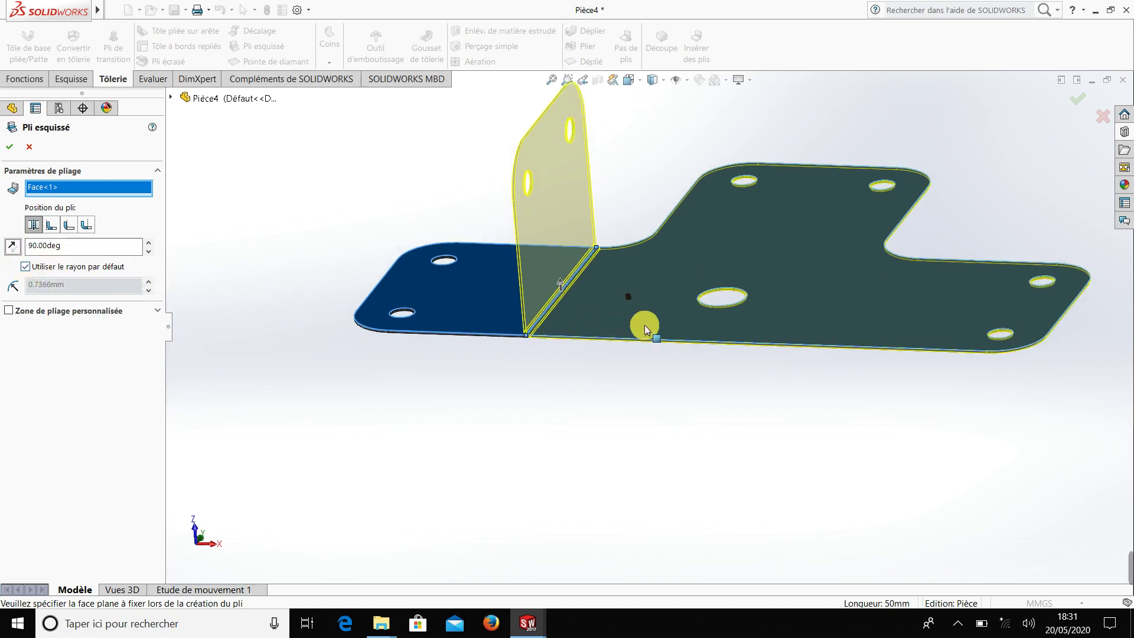
pyautogui.scroll(-2, 646, 329)
pyautogui.moveTo(464, 342); pyautogui.dragTo(481, 291, button='middle')
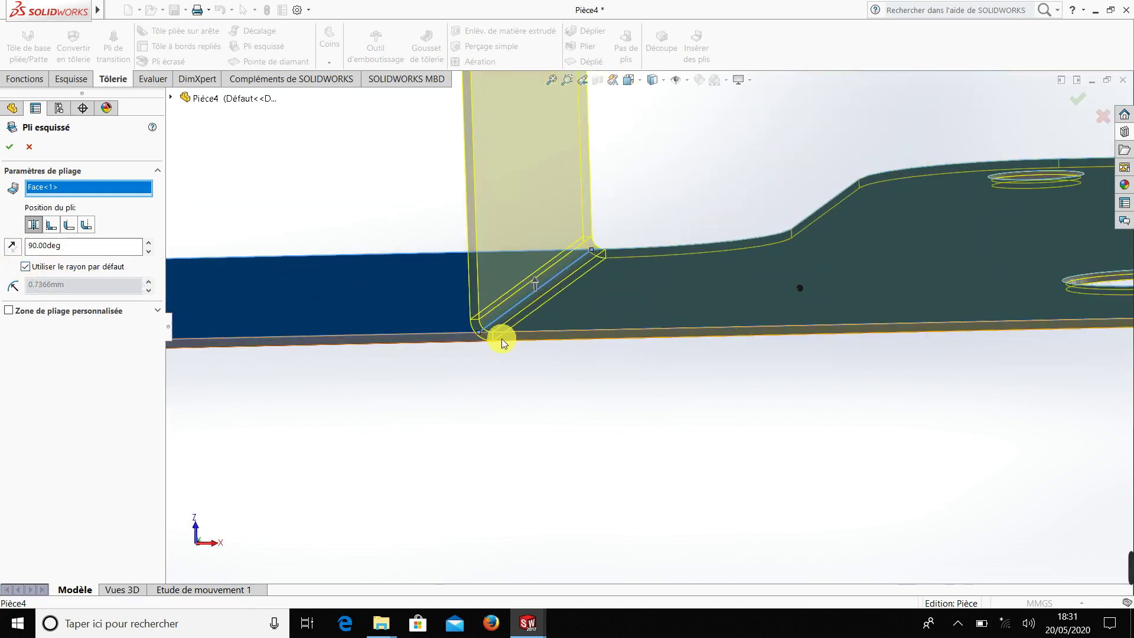
pyautogui.scroll(-2, 502, 342)
pyautogui.moveTo(477, 354); pyautogui.dragTo(420, 384, button='middle')
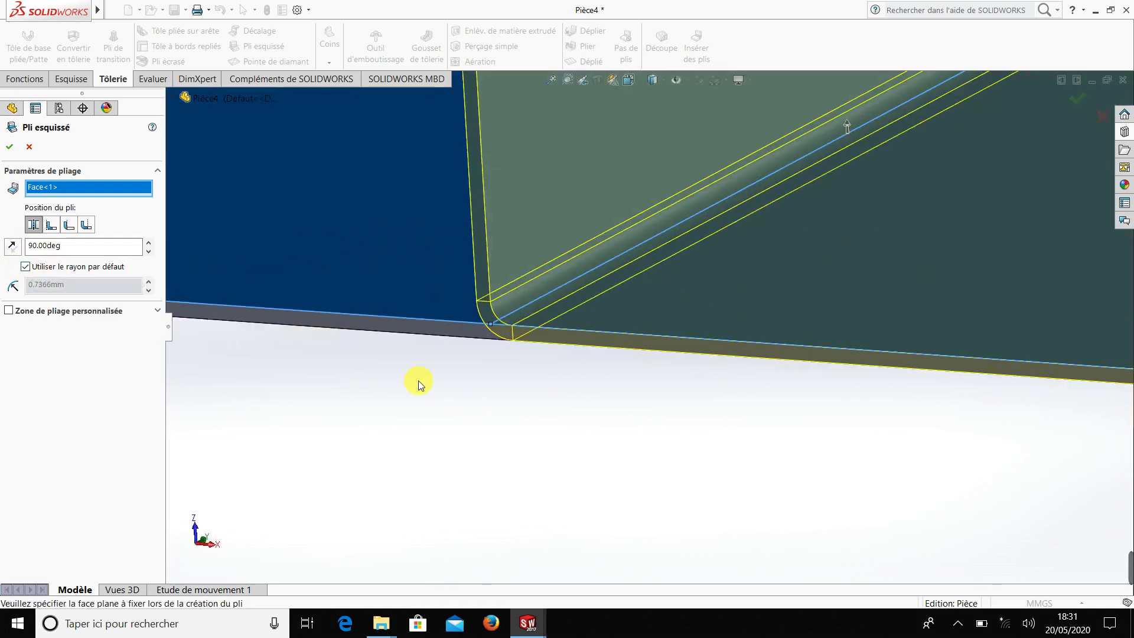
# Give the sketched bend a custom 2.00 mm radius and compare Position du pli options.
pyautogui.click(26, 266)
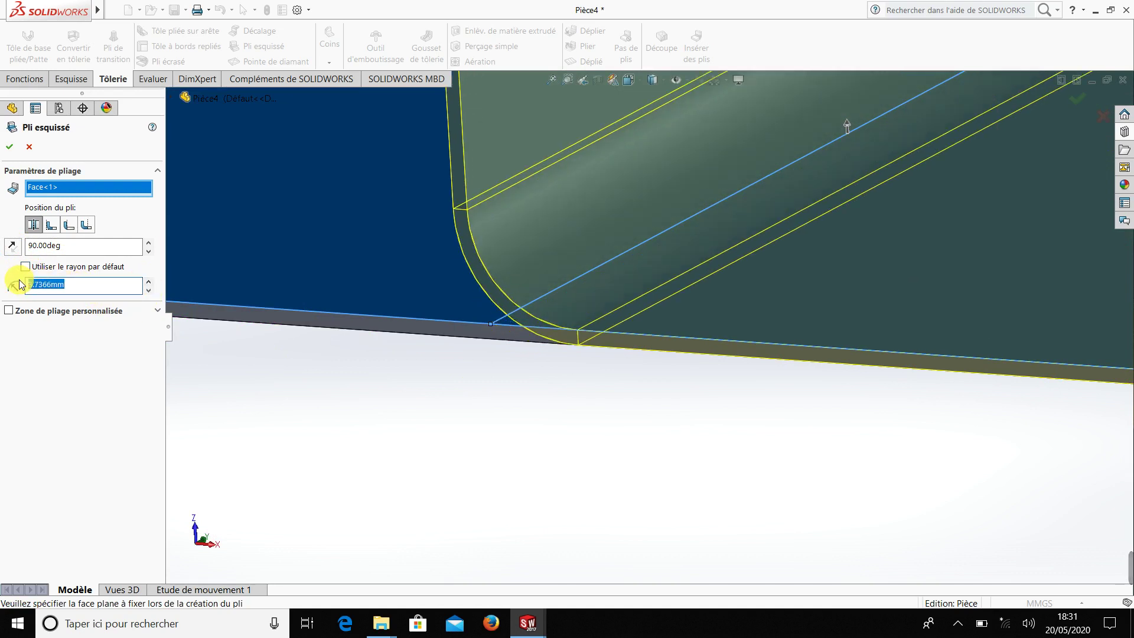
pyautogui.write('2')
pyautogui.press('Return')
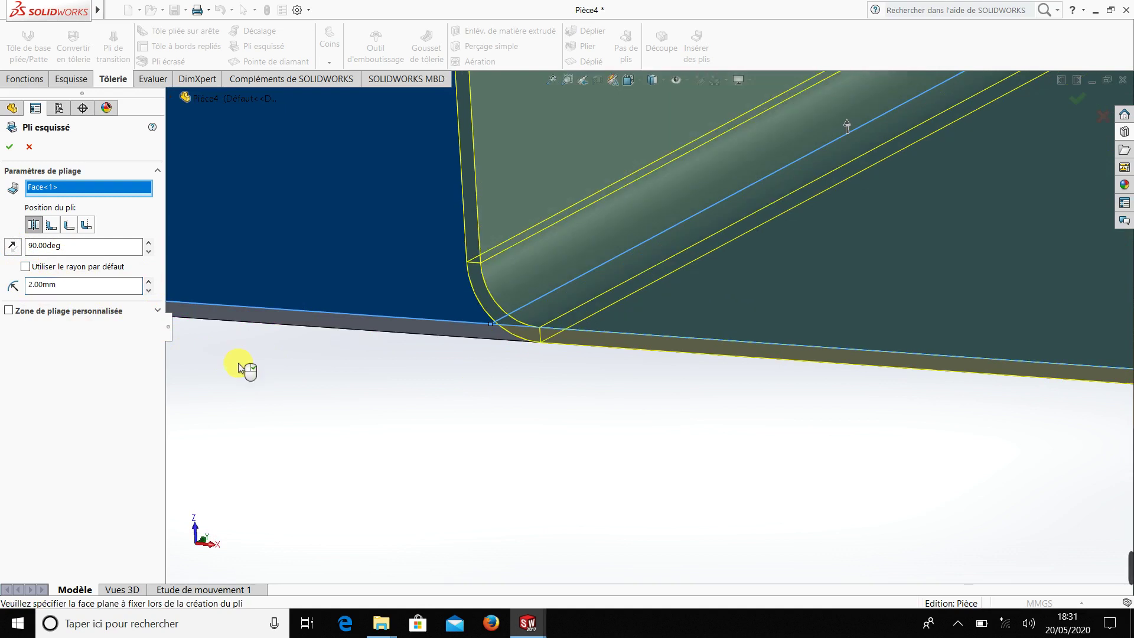
pyautogui.click(53, 229)
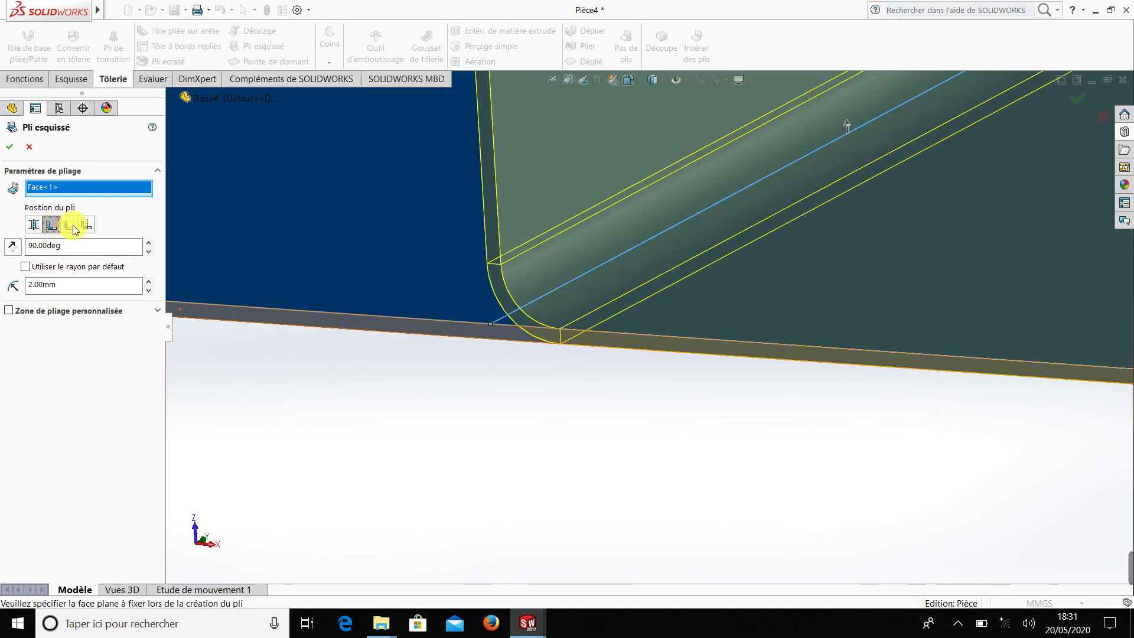
pyautogui.click(88, 226)
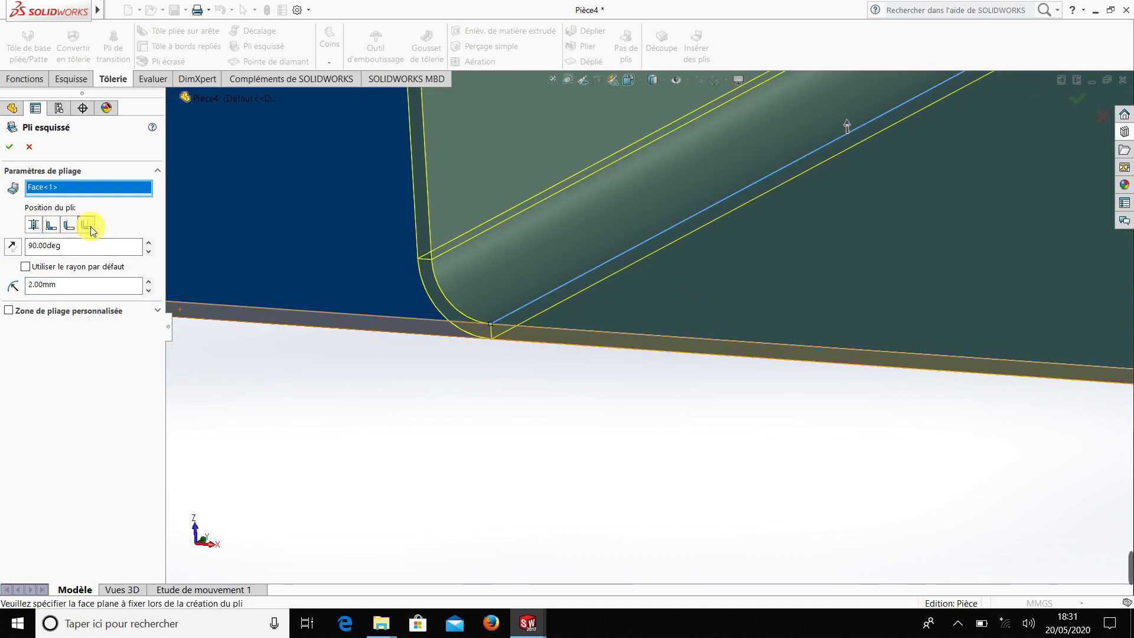
pyautogui.click(34, 225)
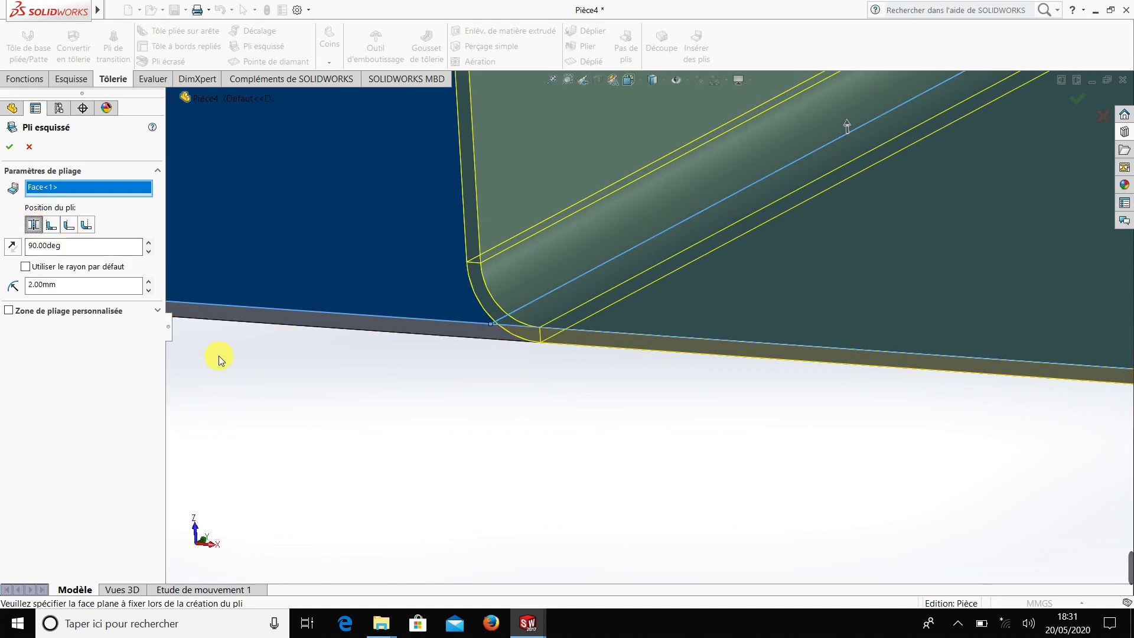
# Adjust the bend angle with the spinner toward 71°, then select the angle value.
pyautogui.scroll(3, 653, 442)
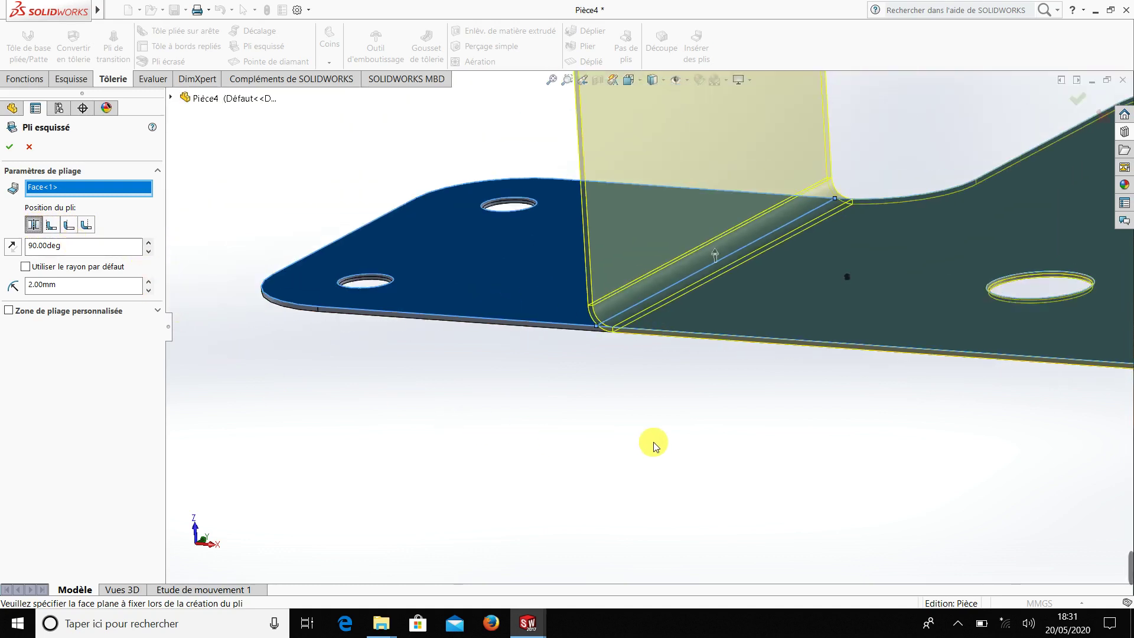
pyautogui.scroll(2, 653, 442)
pyautogui.scroll(2, 791, 337)
pyautogui.scroll(-3, 580, 334)
pyautogui.scroll(-2, 580, 337)
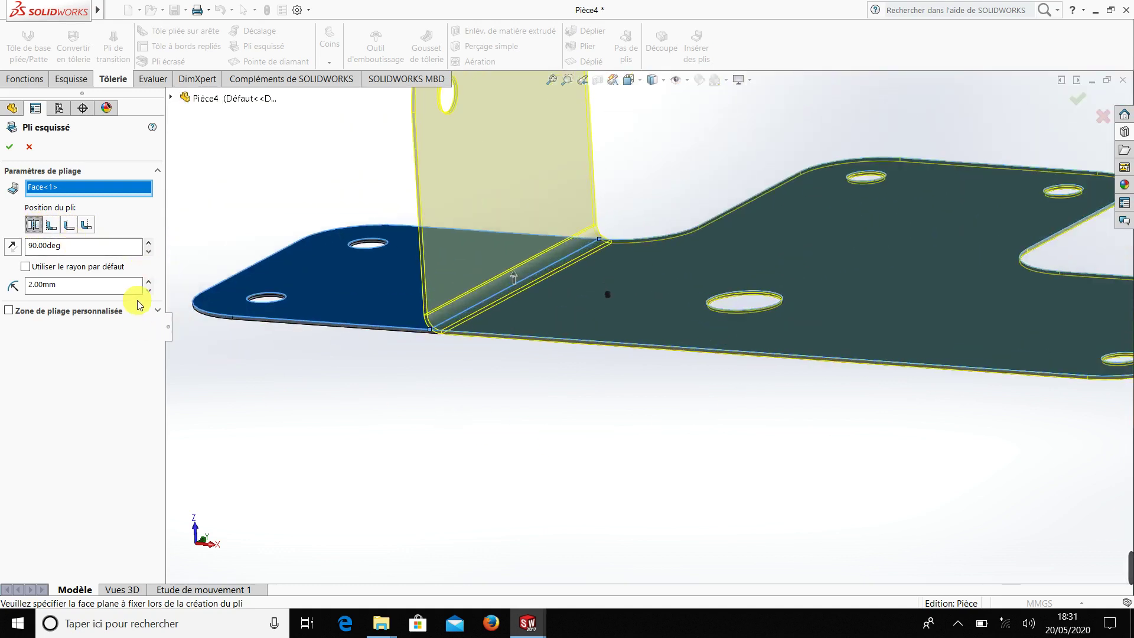
pyautogui.click(148, 243)
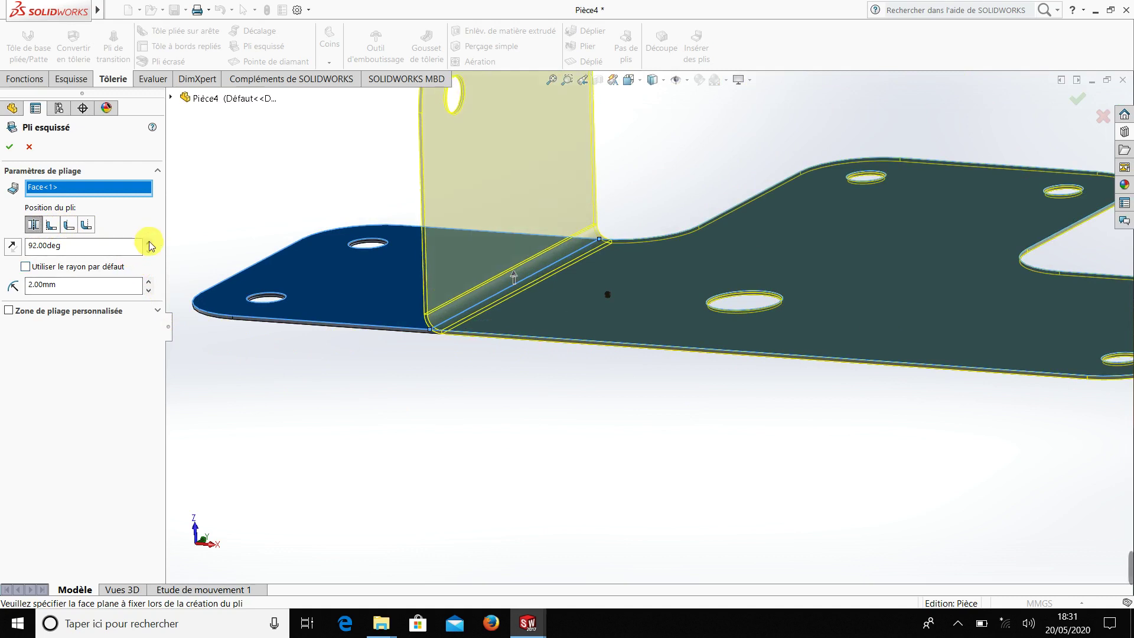
pyautogui.click(148, 242)
pyautogui.click(148, 242)
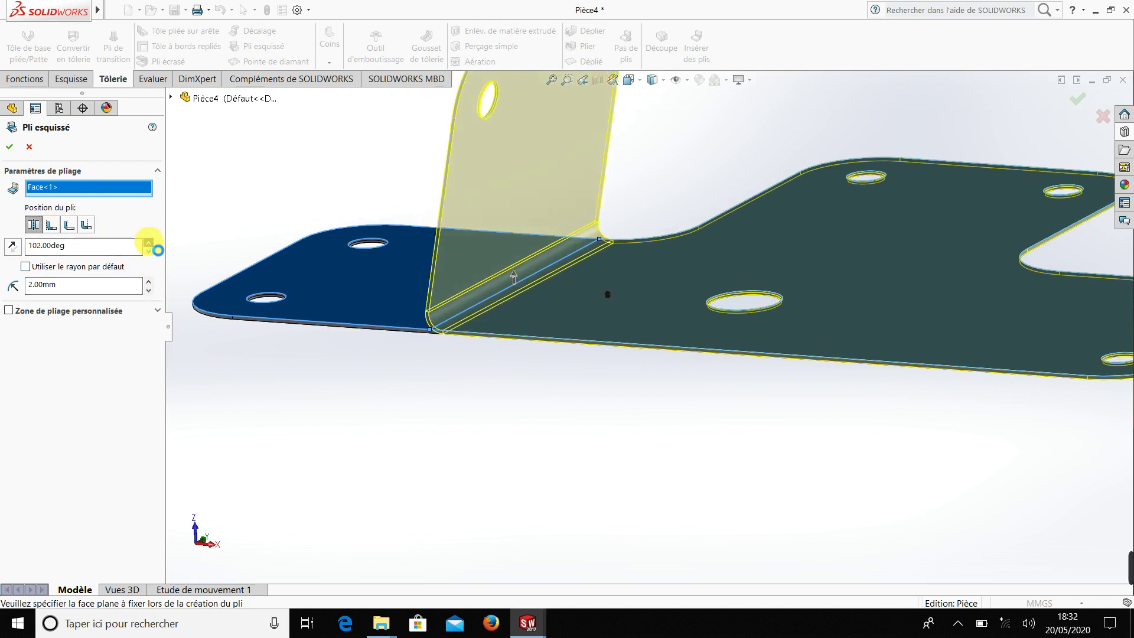
pyautogui.moveTo(148, 250); pyautogui.dragTo(148, 251)
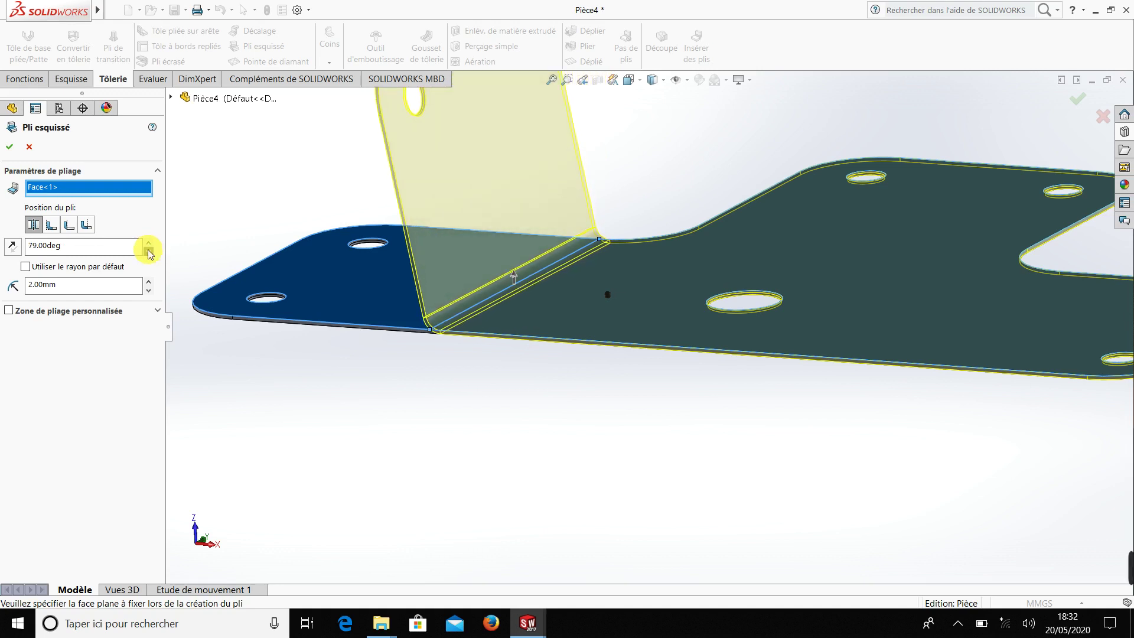
pyautogui.moveTo(67, 247); pyautogui.dragTo(17, 244)
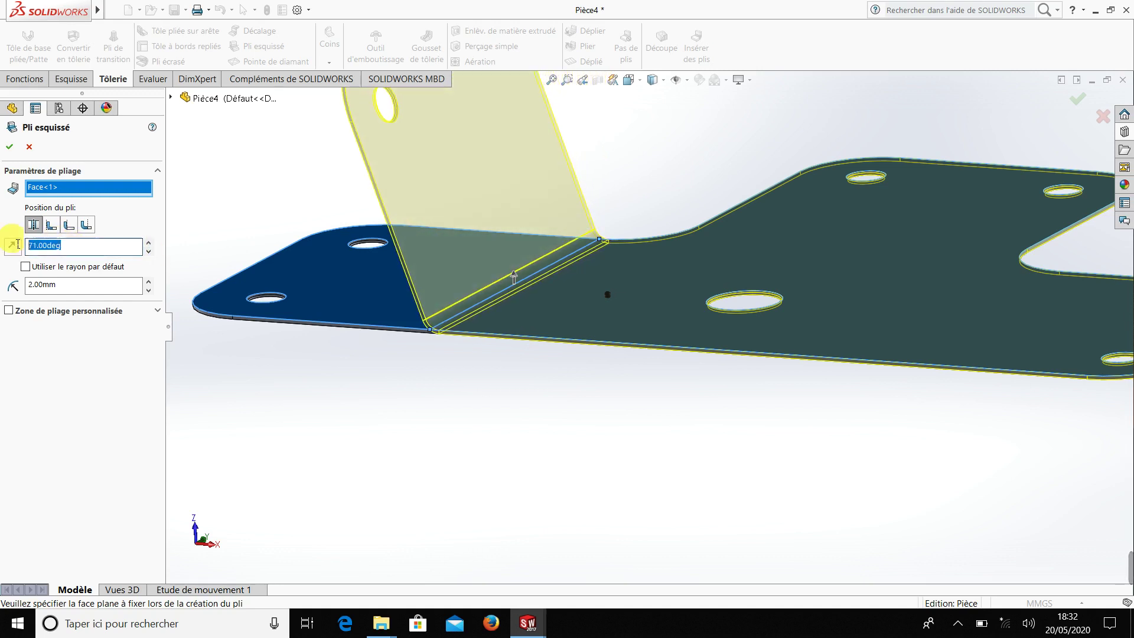
# Apply the 75° sketched bend Pli esquissé1 and orbit to inspect the bent bracket.
pyautogui.press('Return')
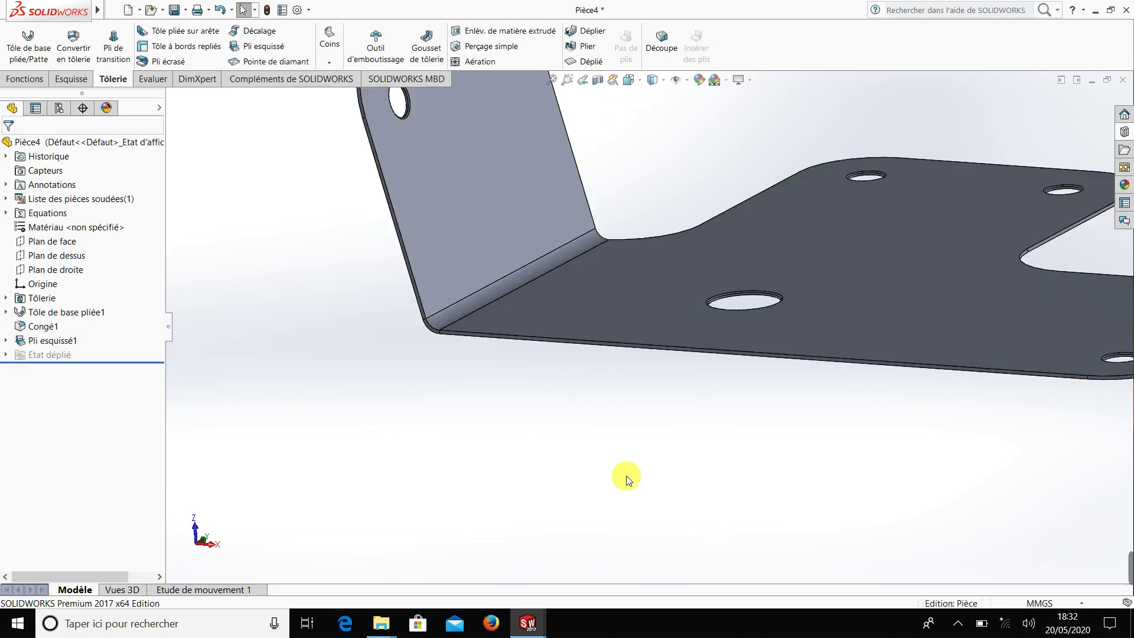
pyautogui.scroll(5, 650, 479)
pyautogui.moveTo(704, 481)
pyautogui.mouseDown(button='middle')
pyautogui.moveTo(768, 577)
pyautogui.moveTo(860, 284)
pyautogui.mouseUp(button='middle')
pyautogui.scroll(-3, 768, 313)
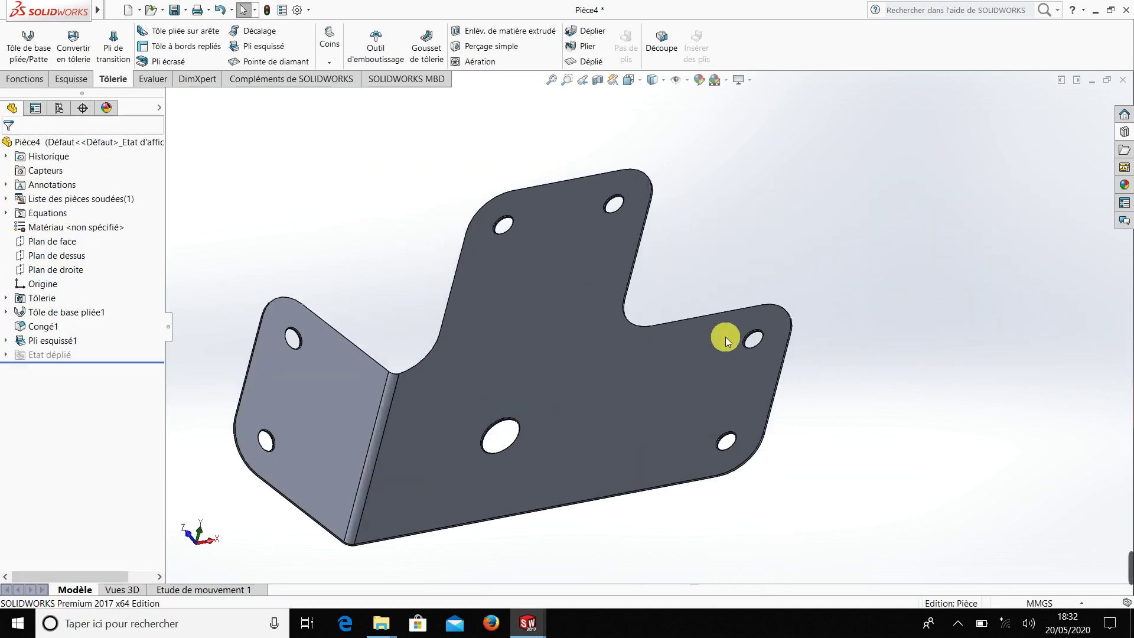
pyautogui.scroll(2, 680, 360)
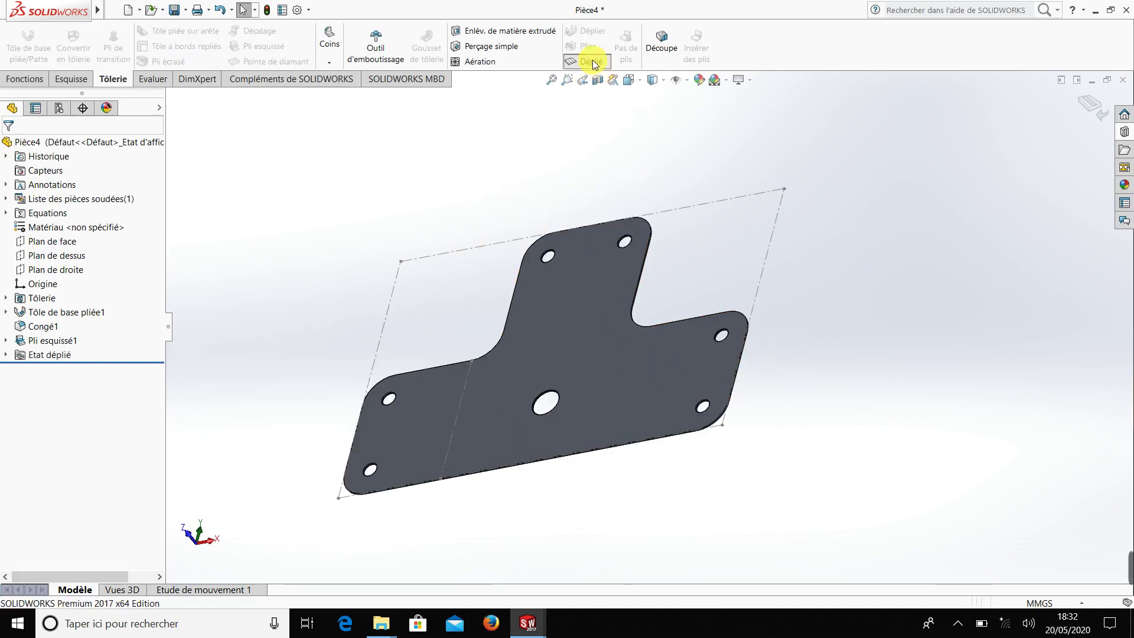
pyautogui.scroll(3, 558, 363)
pyautogui.scroll(-1, 671, 380)
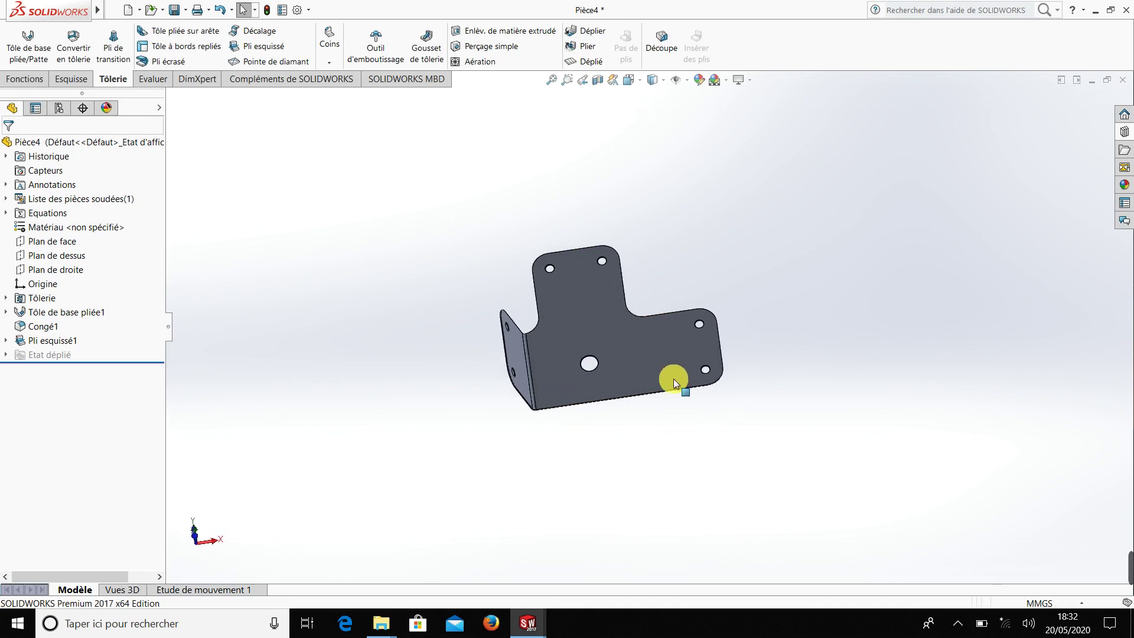
pyautogui.scroll(-3, 663, 336)
# Start a new sketch, Esquisse7, viewed normal to the bracket's large flat face.
pyautogui.click(663, 335)
pyautogui.click(768, 295)
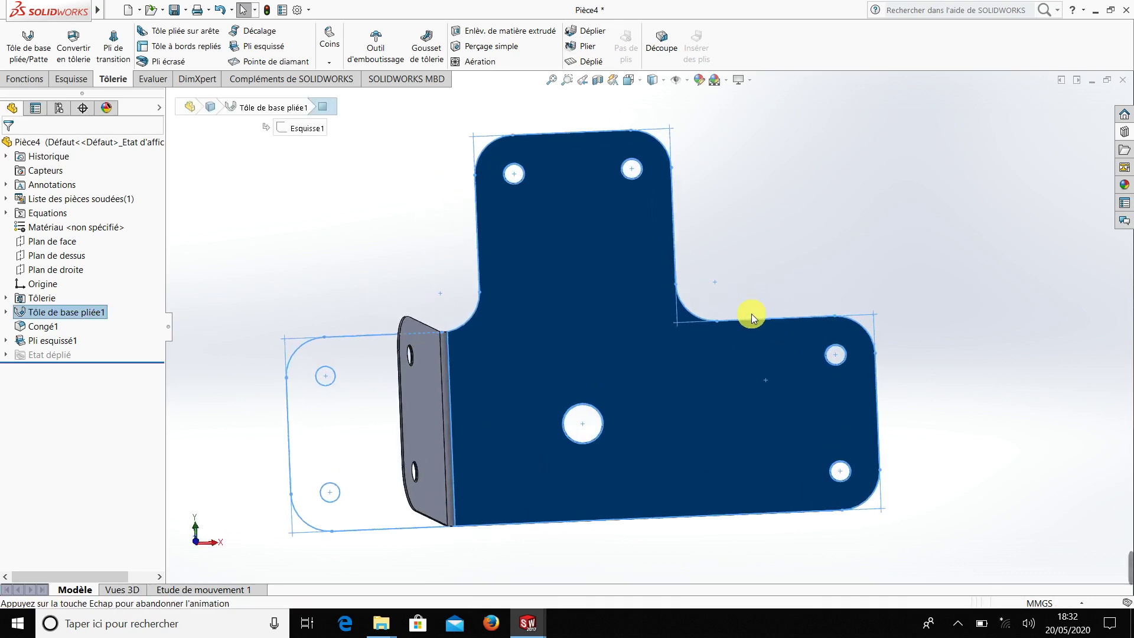
pyautogui.click(71, 79)
# Draw a vertical line across the right arm from top edge to bottom edge.
pyautogui.click(21, 41)
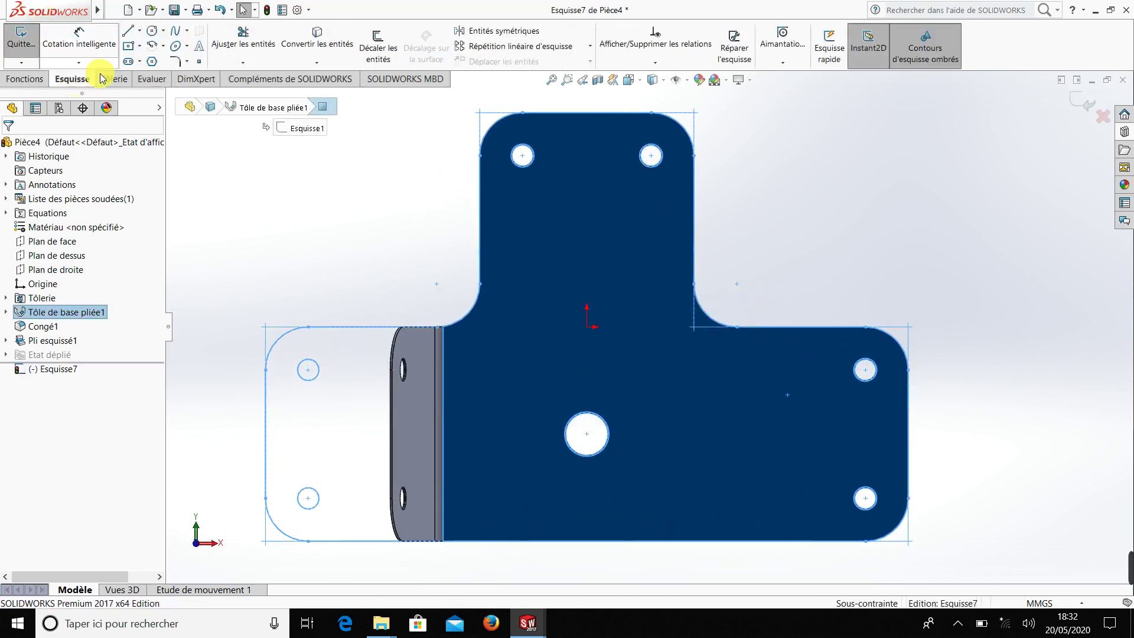
pyautogui.click(135, 36)
pyautogui.scroll(-2, 705, 395)
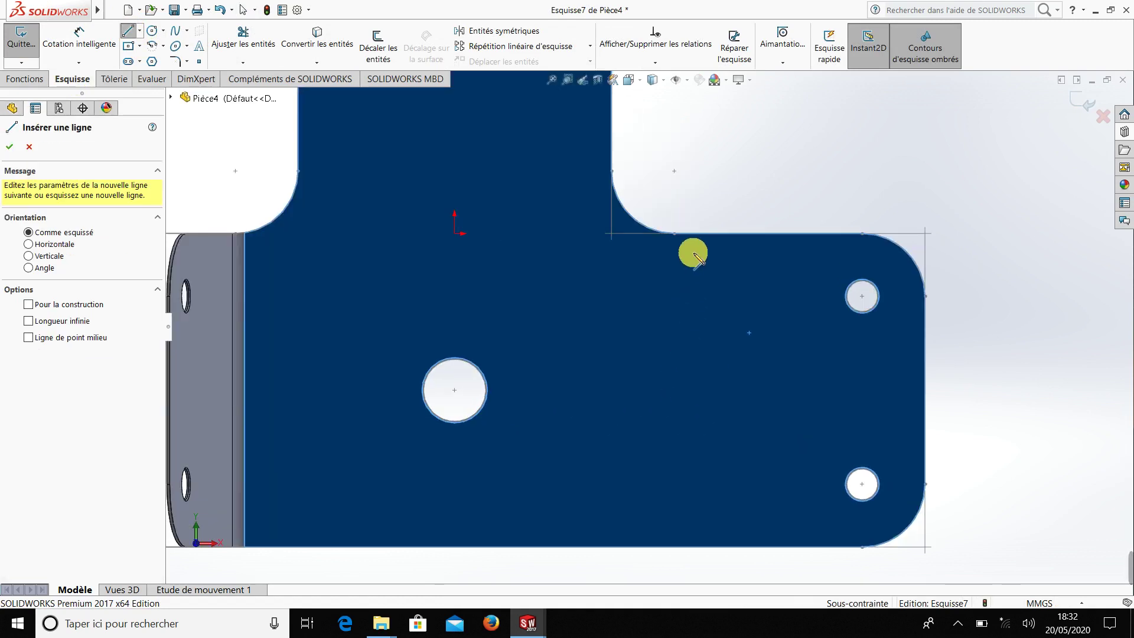
pyautogui.click(699, 234)
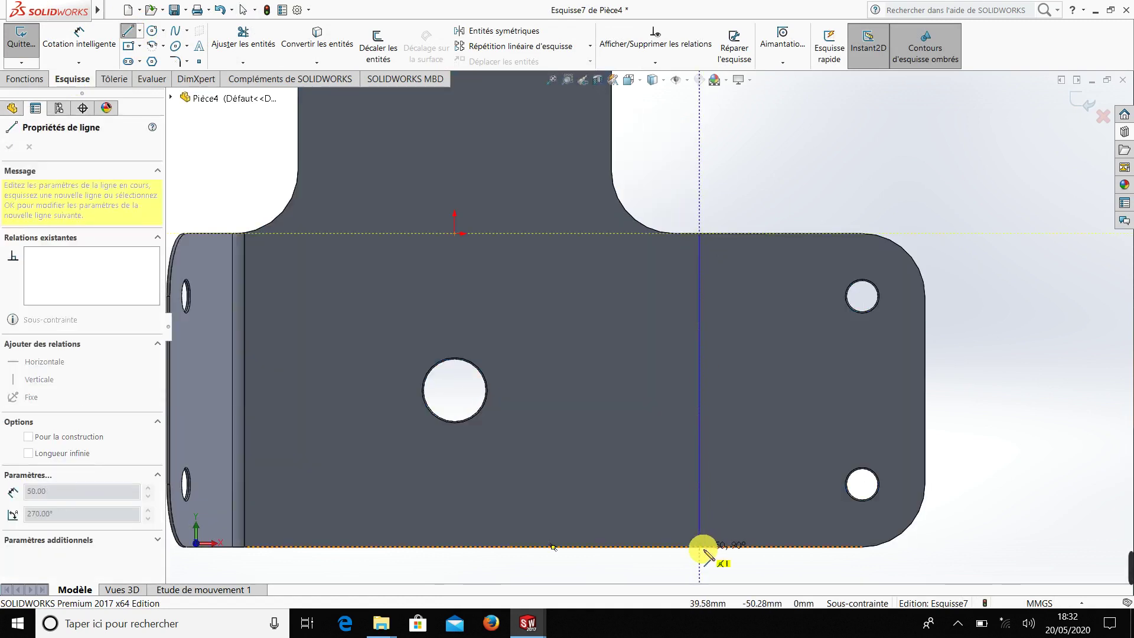
pyautogui.click(699, 547)
pyautogui.press('Escape')
# Dimension the vertical line 10 mm from the stem's vertical edge.
pyautogui.click(89, 37)
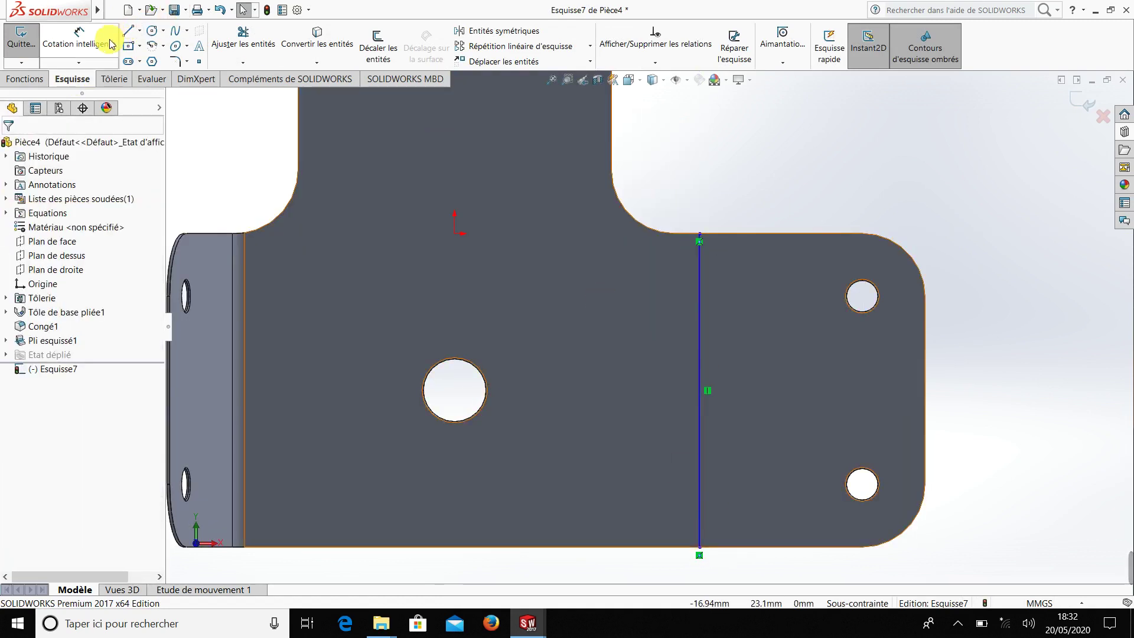
pyautogui.click(700, 309)
pyautogui.scroll(3, 650, 296)
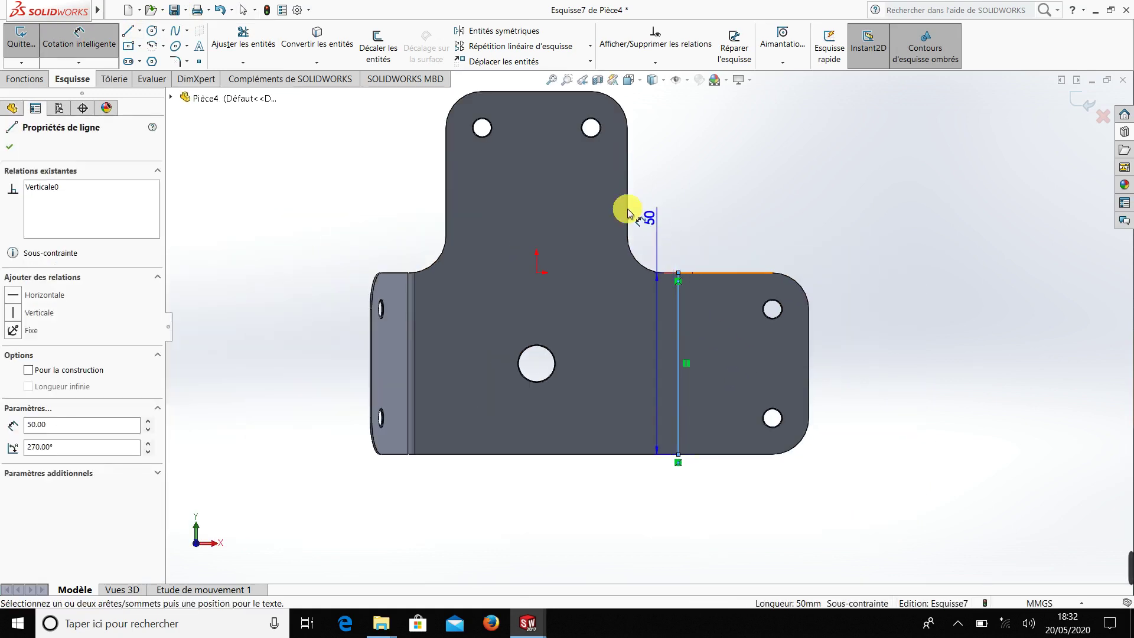
pyautogui.click(628, 205)
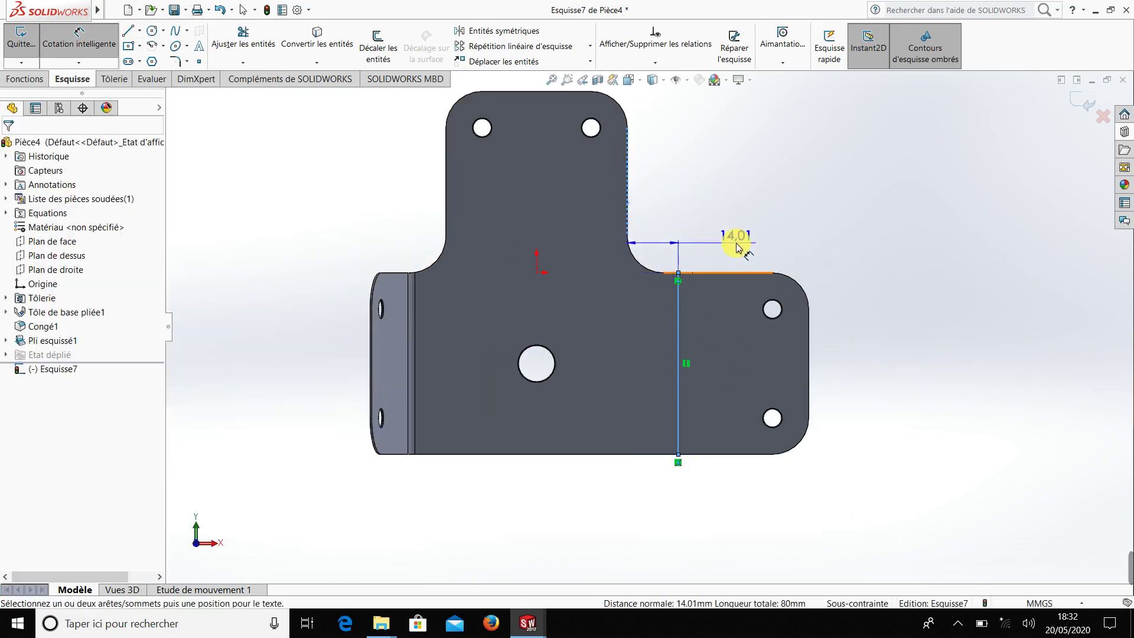
pyautogui.click(736, 243)
pyautogui.write('10')
pyautogui.press('Return')
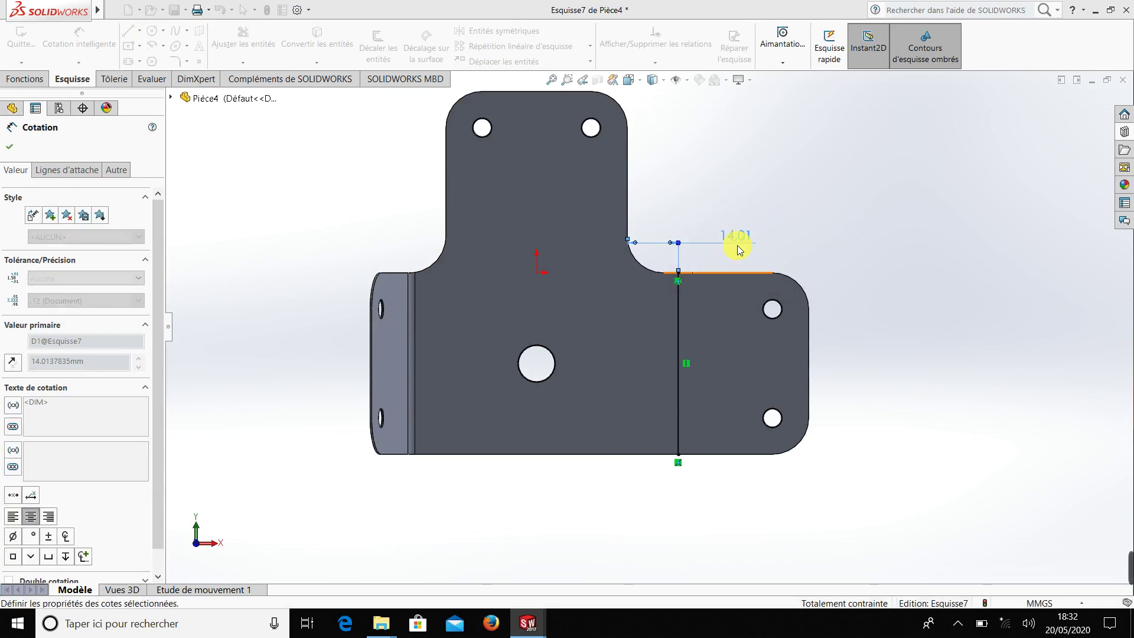
pyautogui.click(114, 83)
# Start a second sketched bend with the large central face as the fixed face.
pyautogui.click(260, 51)
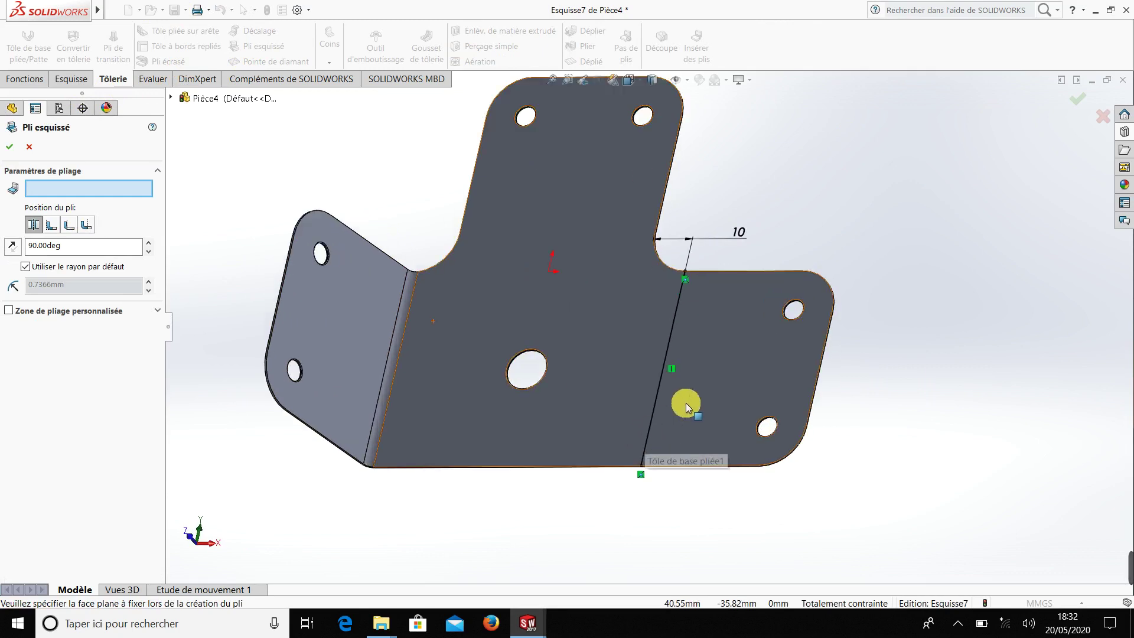
pyautogui.click(721, 375)
pyautogui.moveTo(711, 444); pyautogui.dragTo(785, 476, button='middle')
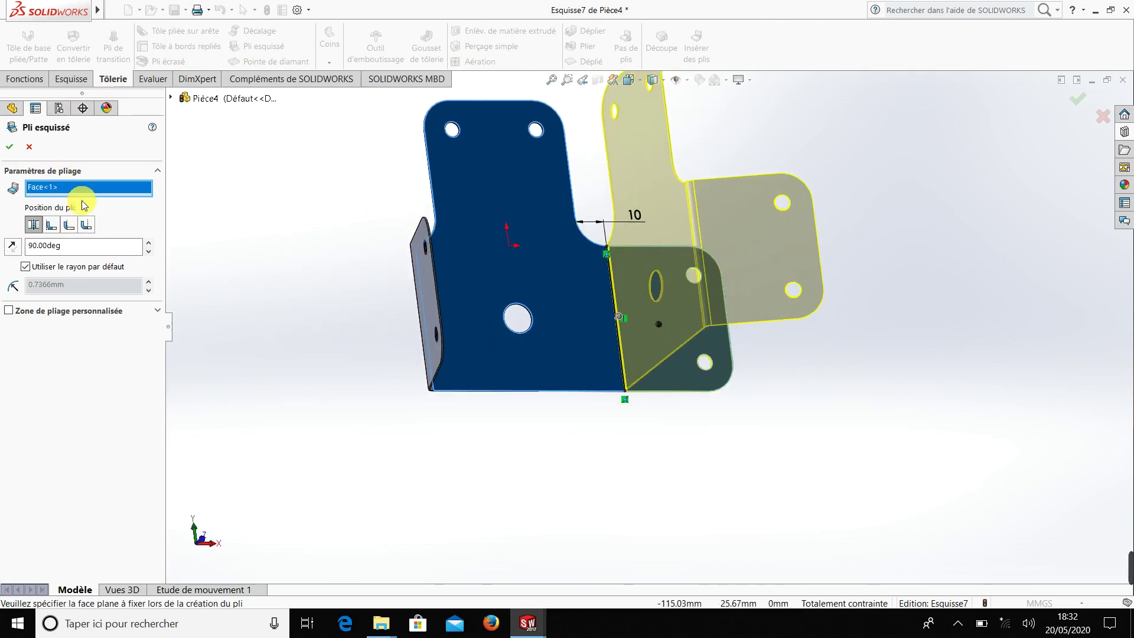
pyautogui.click(571, 328)
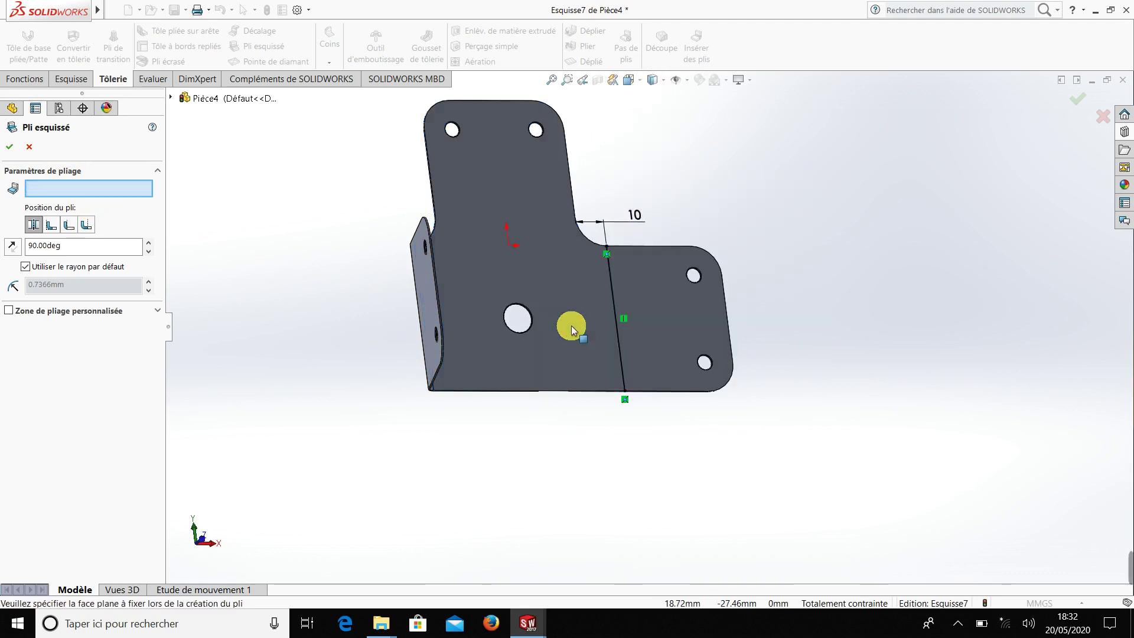
# Inspect the bend from the front view and switch off 'Utiliser le rayon par défaut'.
pyautogui.moveTo(568, 411); pyautogui.dragTo(618, 350, button='middle')
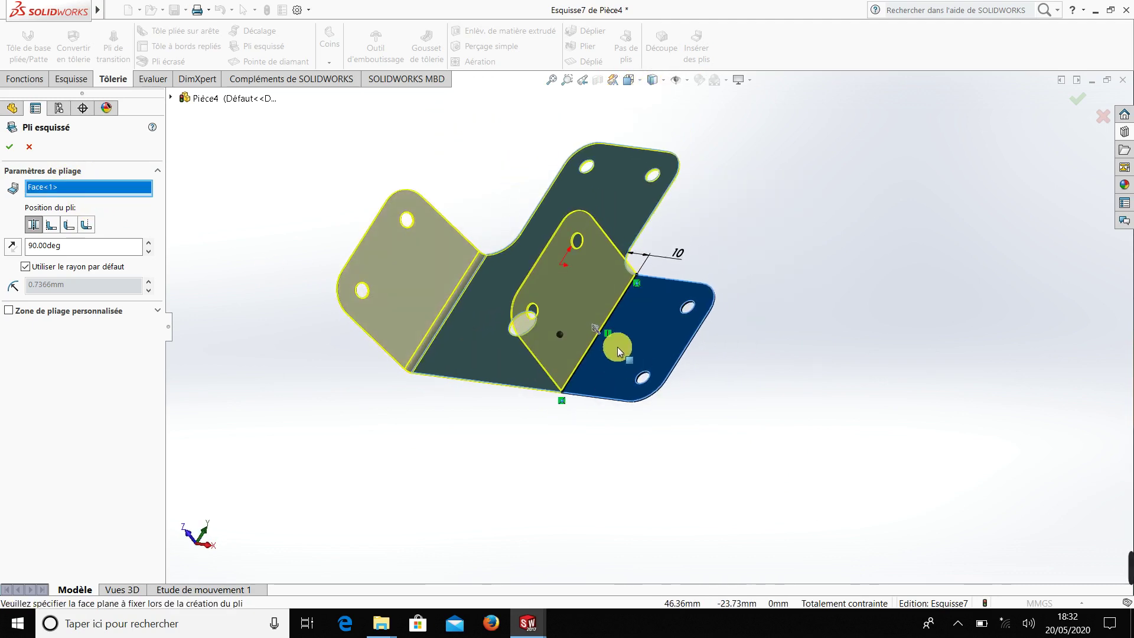
pyautogui.moveTo(576, 448); pyautogui.dragTo(684, 468, button='middle')
pyautogui.hotkey('ctrl', '1')
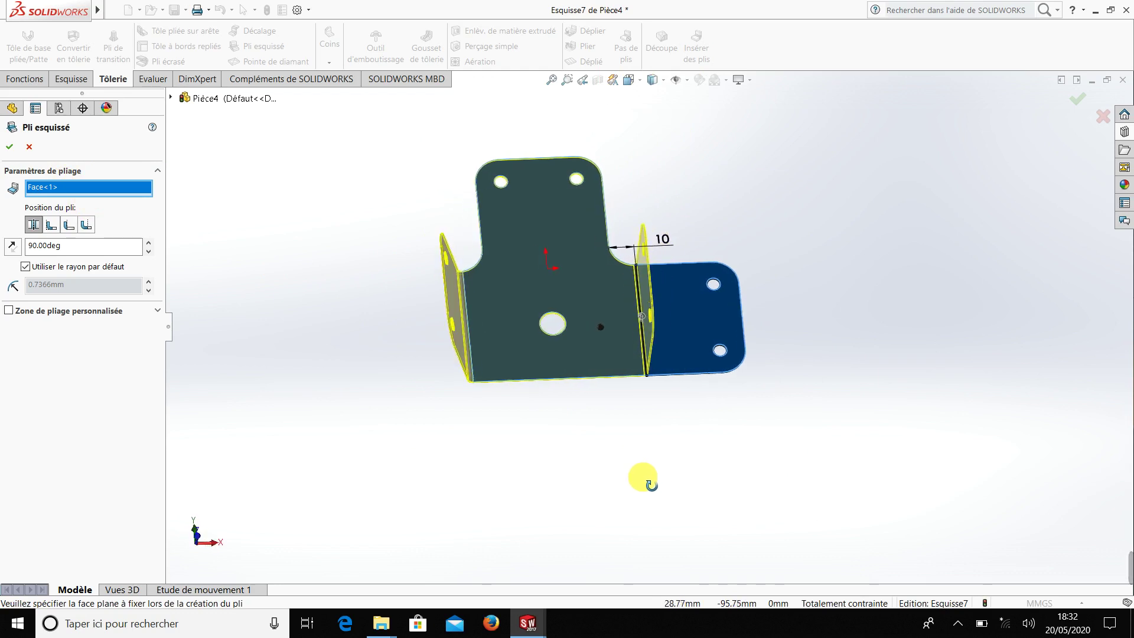
pyautogui.scroll(-1, 189, 294)
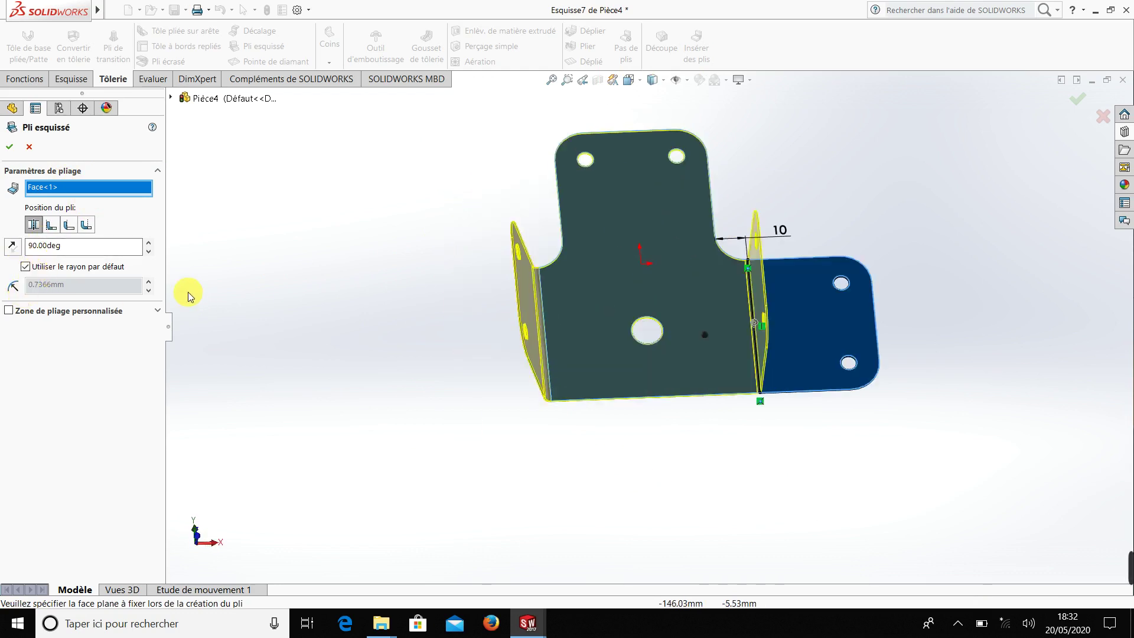
pyautogui.scroll(-5, 931, 373)
pyautogui.scroll(4, 952, 393)
pyautogui.scroll(-4, 793, 383)
pyautogui.moveTo(794, 383)
pyautogui.mouseDown(button='middle')
pyautogui.moveTo(785, 291)
pyautogui.moveTo(767, 329)
pyautogui.mouseUp(button='middle')
pyautogui.scroll(-2, 766, 329)
pyautogui.click(26, 267)
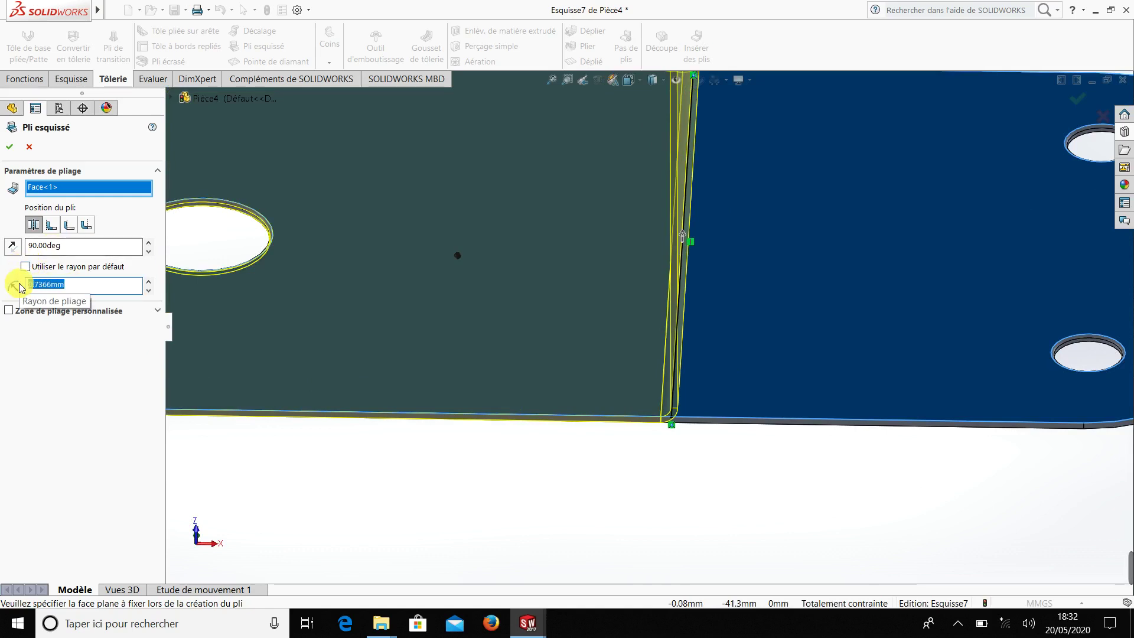
pyautogui.write('2')
# Set the second bend's radius to 2.00 mm and its angle to 75°.
pyautogui.press('Return')
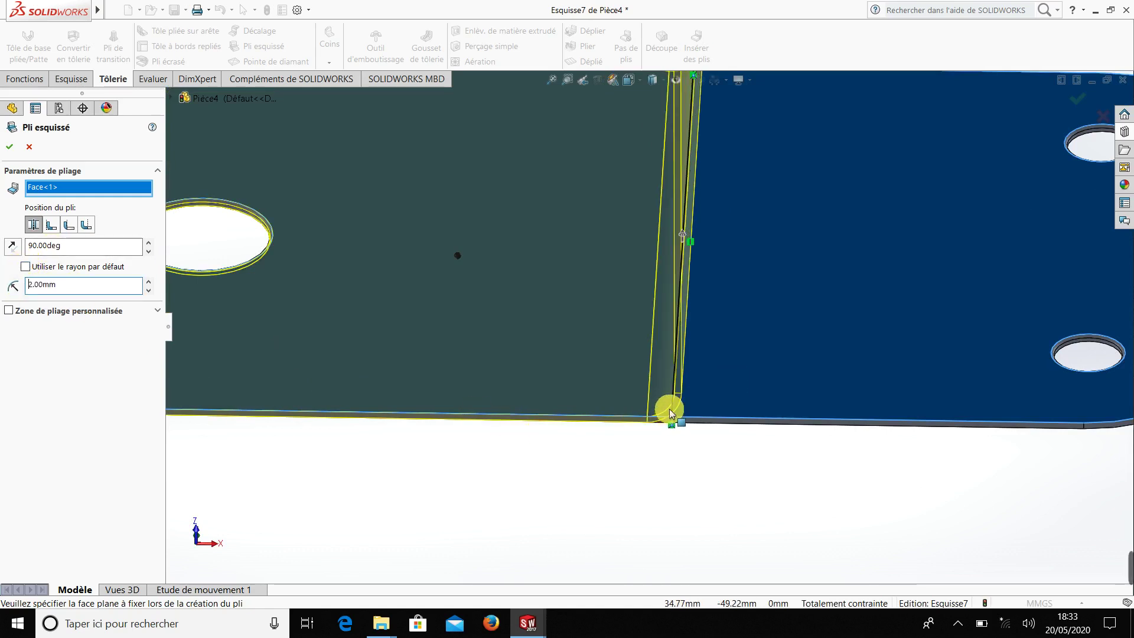
pyautogui.scroll(-2, 682, 409)
pyautogui.scroll(-1, 682, 409)
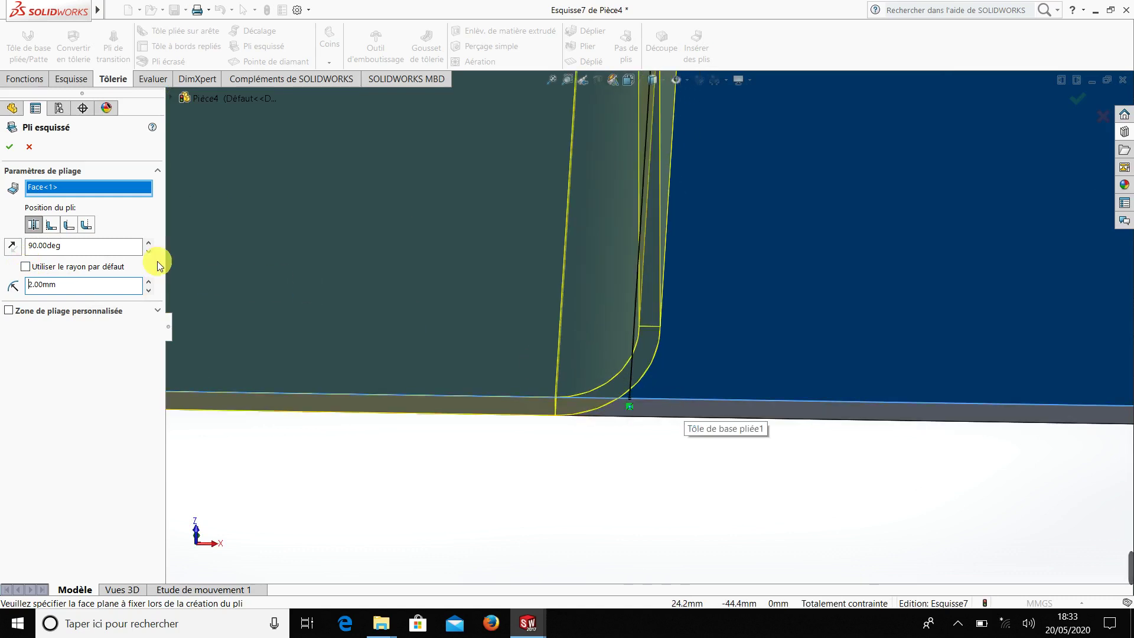
pyautogui.scroll(2, 595, 359)
pyautogui.scroll(3, 594, 366)
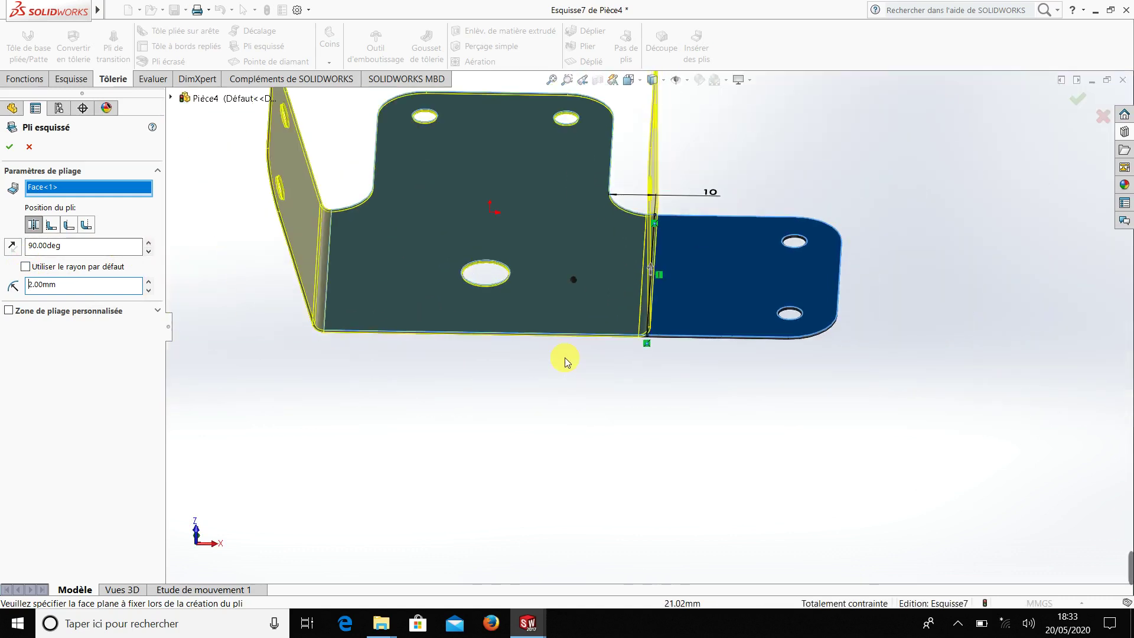
pyautogui.click(149, 243)
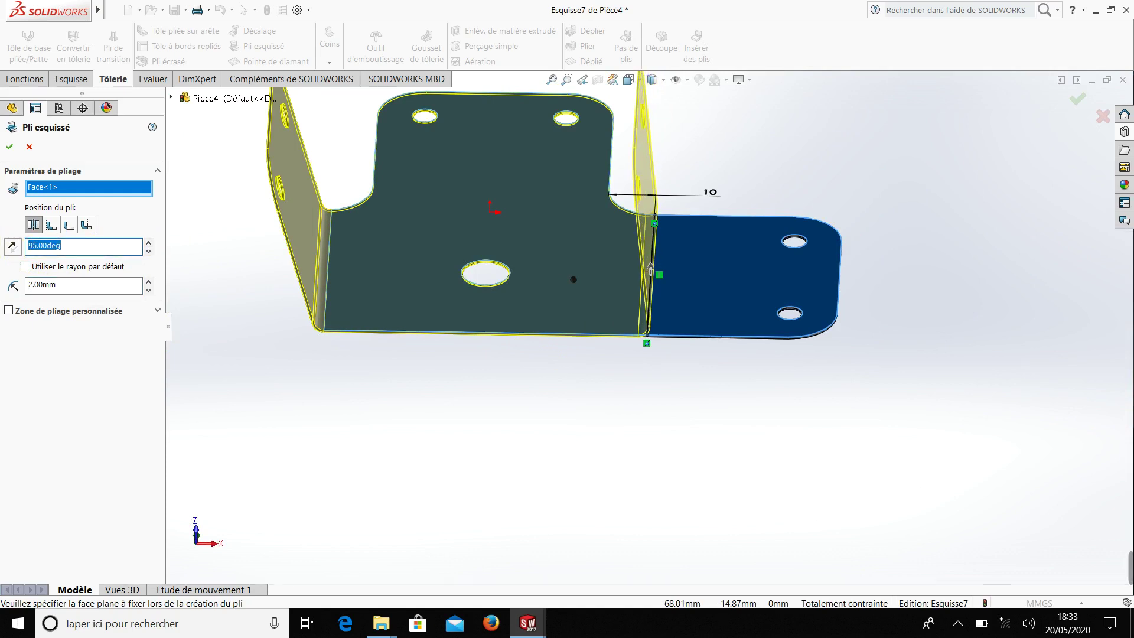
pyautogui.write('75')
pyautogui.press('Return')
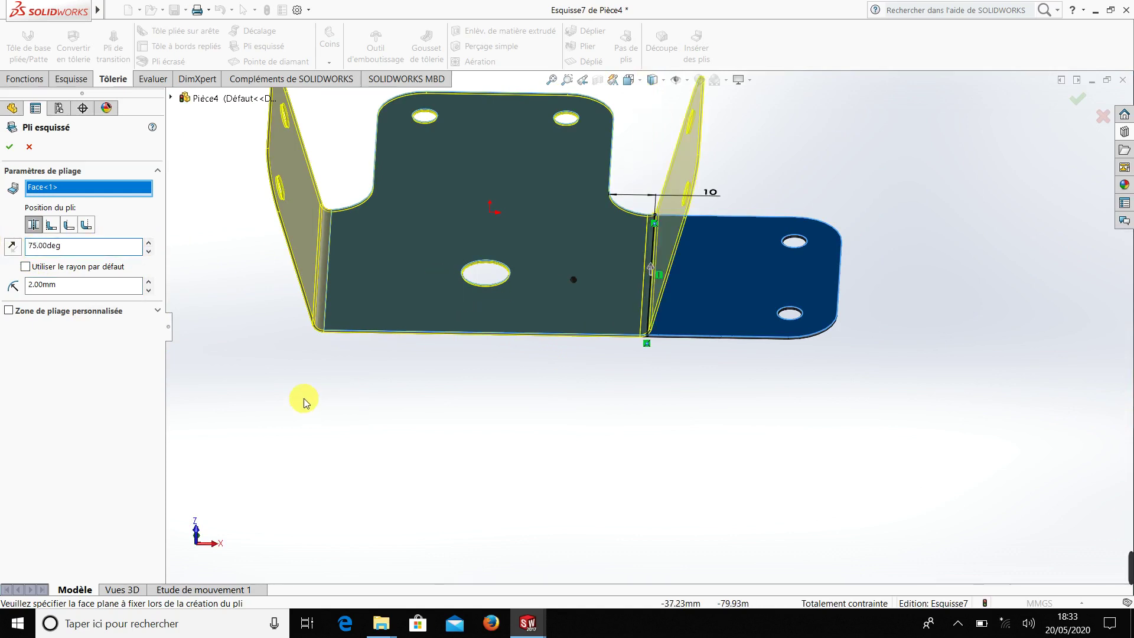
# Keep the bend position on Axe de pli and confirm the sketched bend.
pyautogui.scroll(-2, 829, 355)
pyautogui.scroll(-2, 464, 296)
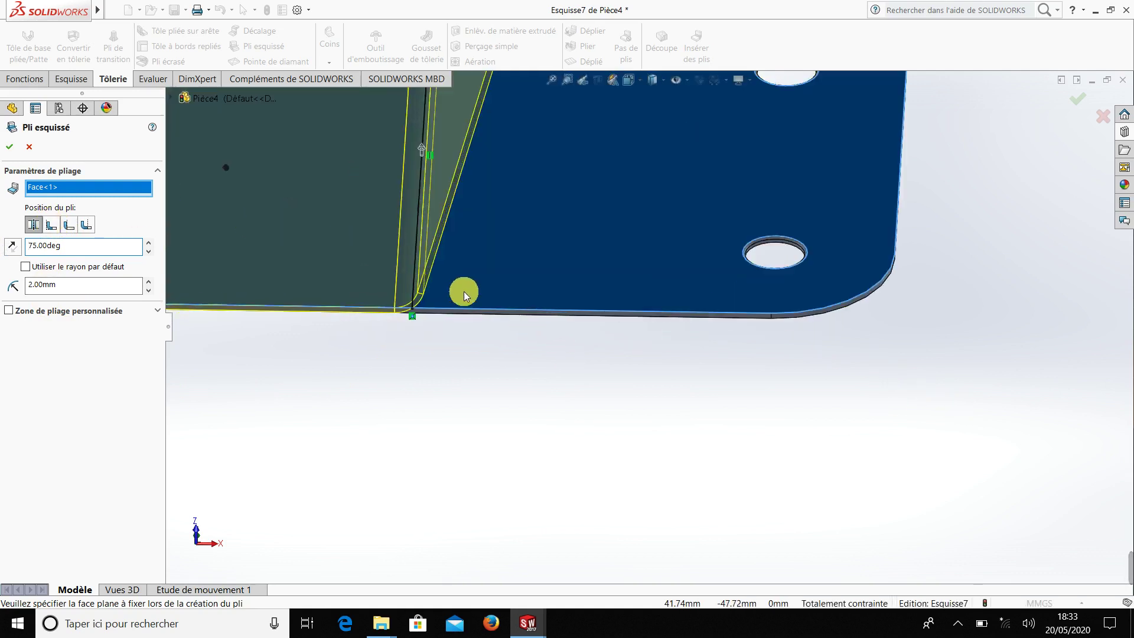
pyautogui.click(66, 225)
pyautogui.click(33, 224)
pyautogui.scroll(2, 363, 410)
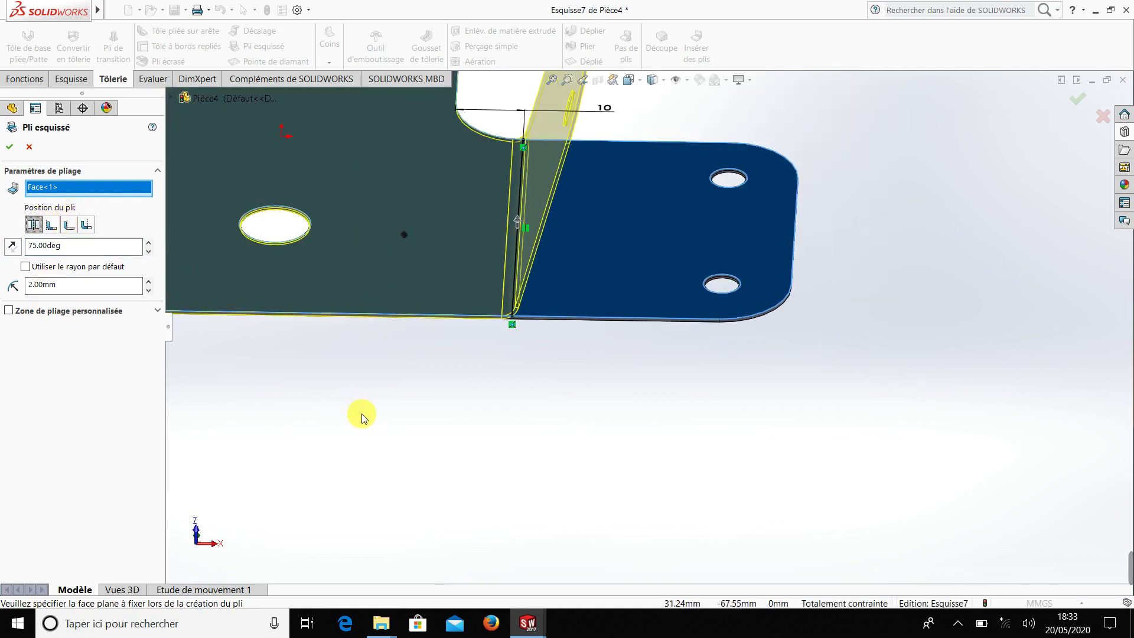
pyautogui.click(11, 152)
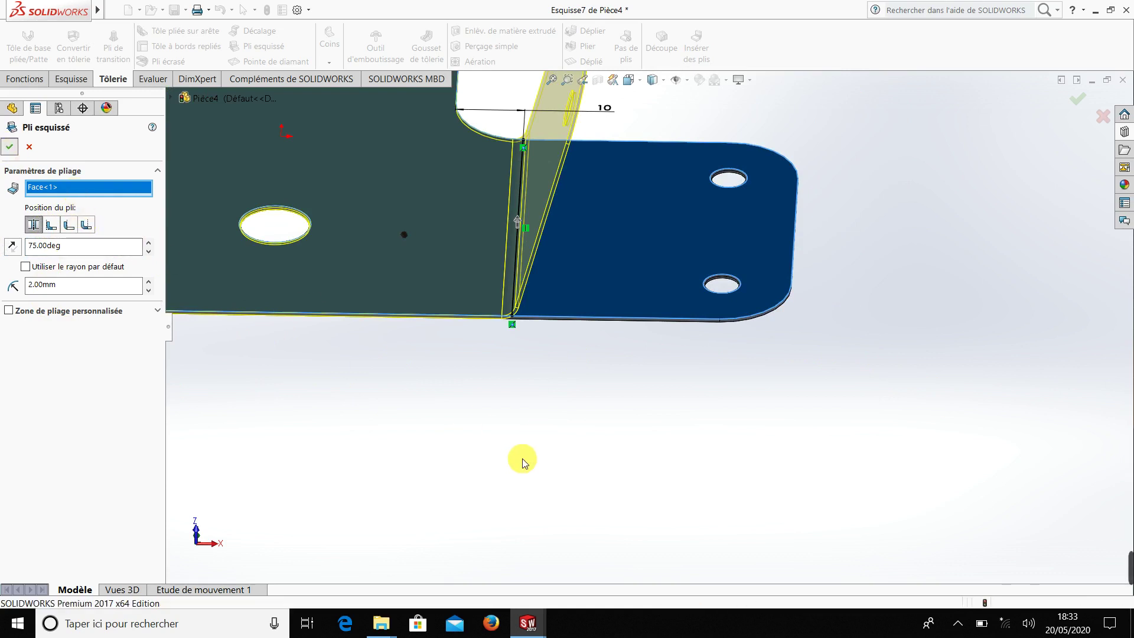
pyautogui.scroll(5, 519, 459)
pyautogui.moveTo(518, 459)
pyautogui.mouseDown(button='middle')
pyautogui.moveTo(664, 540)
pyautogui.moveTo(577, 463)
pyautogui.moveTo(572, 273)
pyautogui.mouseUp(button='middle')
pyautogui.click(584, 61)
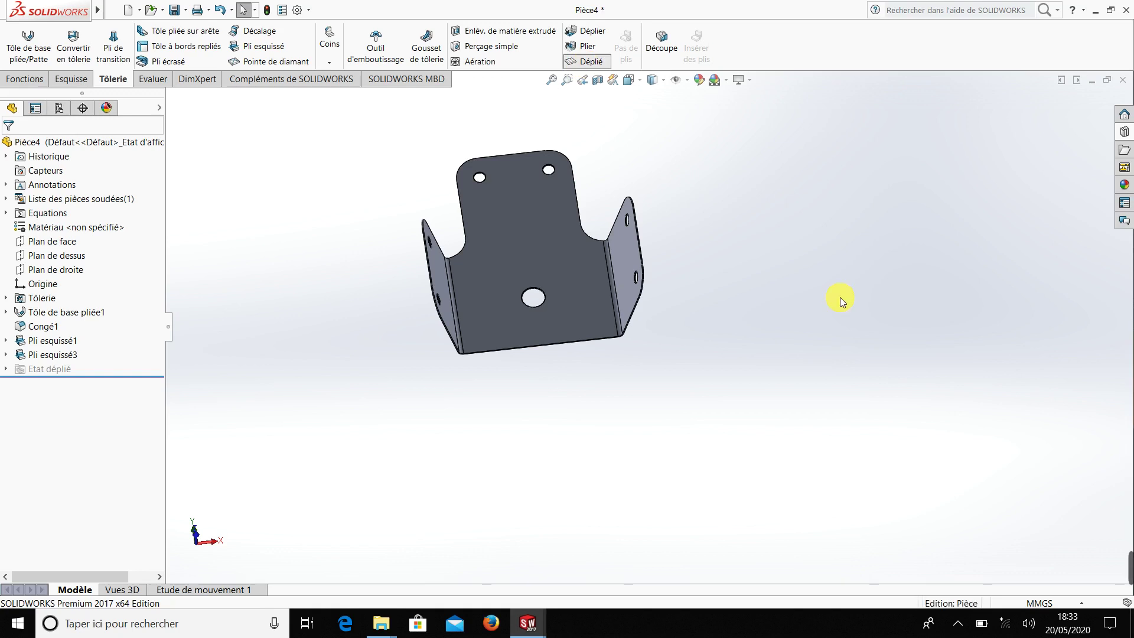
pyautogui.moveTo(762, 363)
pyautogui.mouseDown(button='middle')
pyautogui.moveTo(954, 375)
pyautogui.moveTo(861, 468)
pyautogui.moveTo(774, 400)
pyautogui.moveTo(792, 458)
pyautogui.moveTo(836, 426)
pyautogui.mouseUp(button='middle')
pyautogui.scroll(-1, 833, 420)
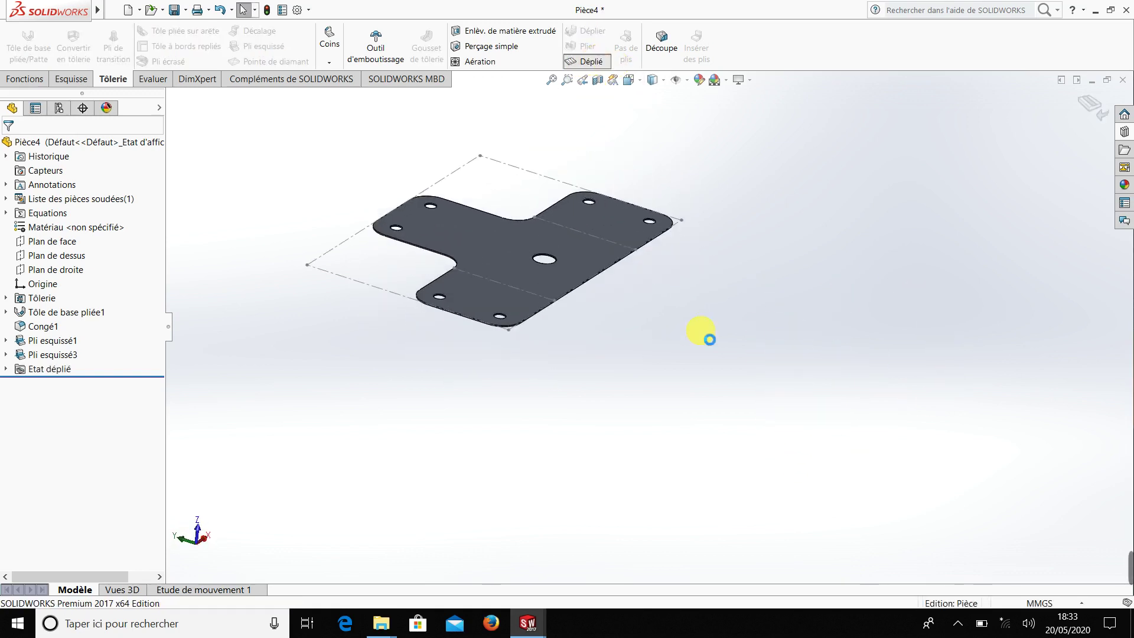
pyautogui.moveTo(696, 336); pyautogui.dragTo(836, 451, button='middle')
pyautogui.scroll(-4, 502, 265)
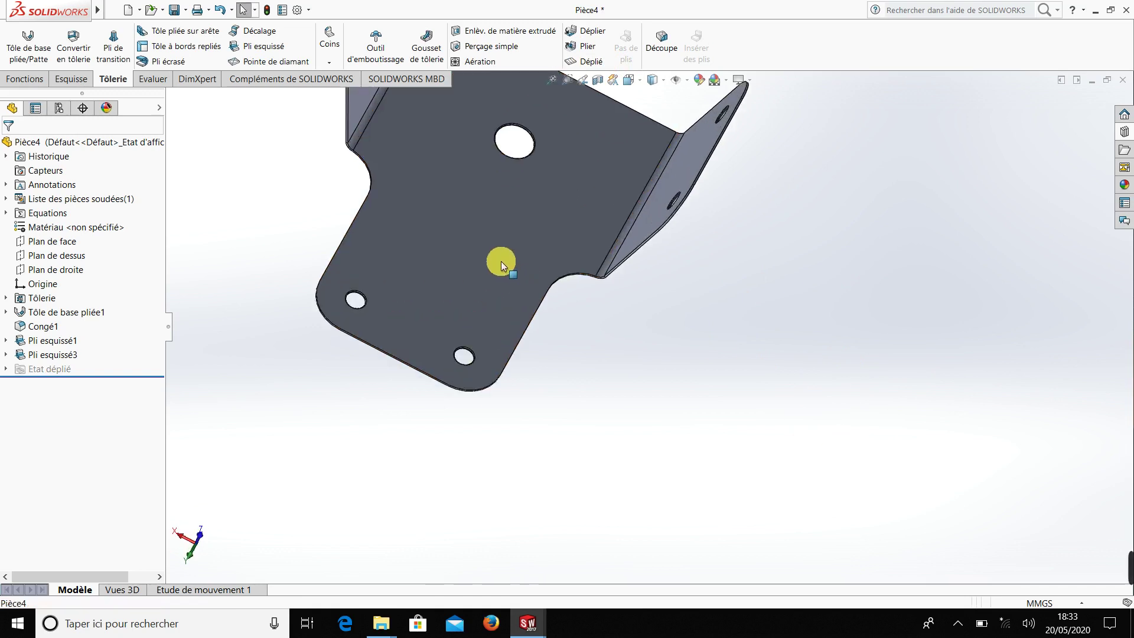
pyautogui.click(502, 263)
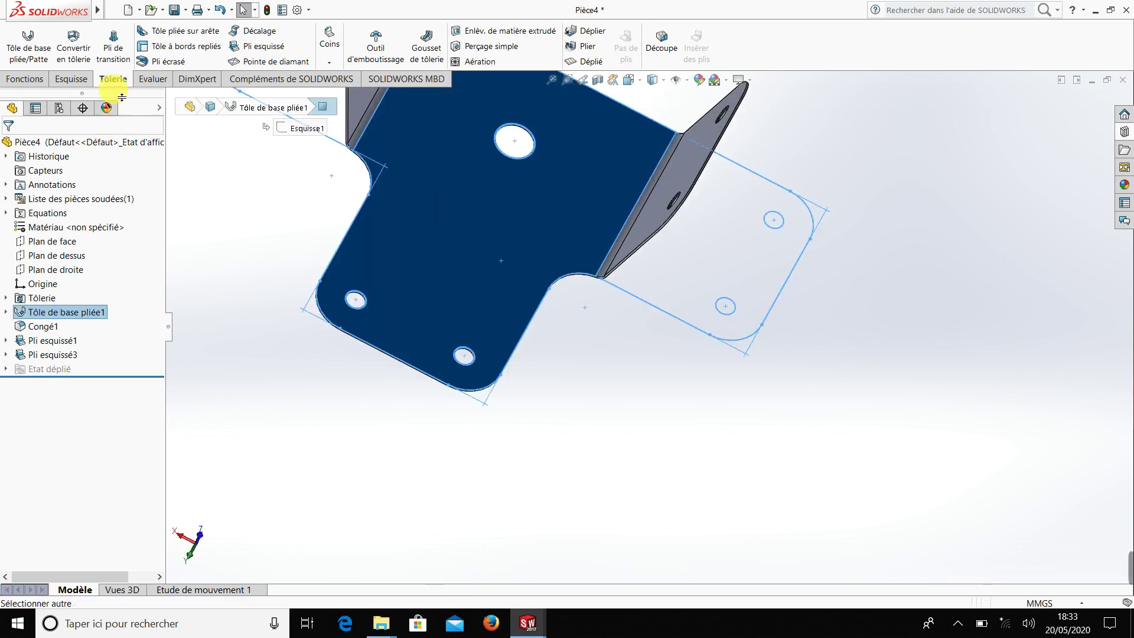
# Start a new sketch on the base face and draw a line across the lower tab.
pyautogui.click(73, 80)
pyautogui.click(4, 37)
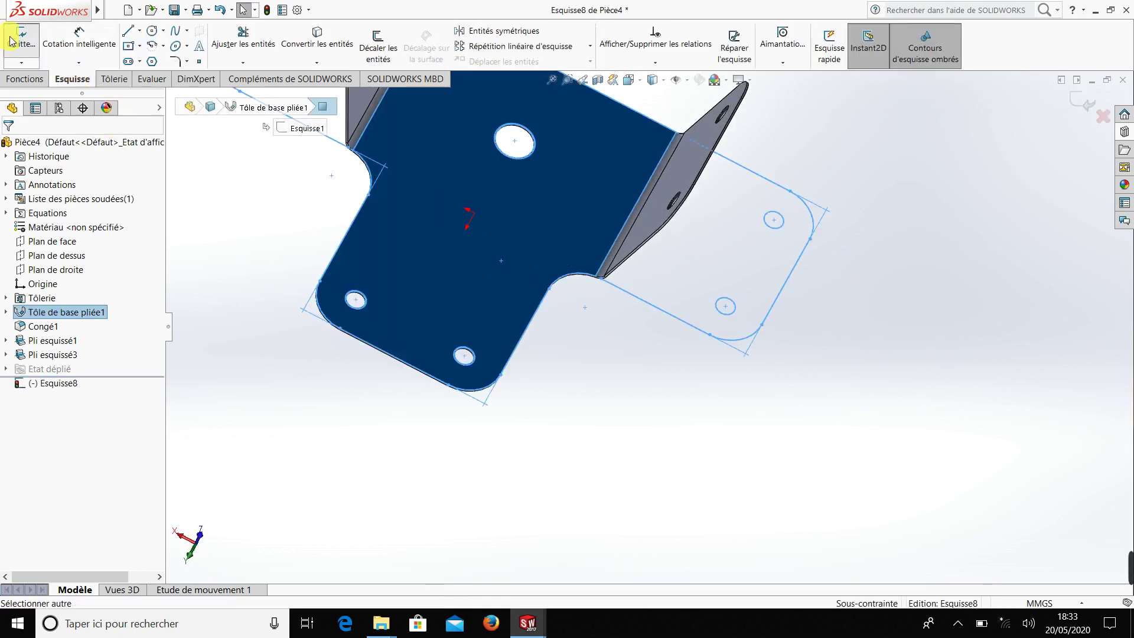
pyautogui.click(129, 30)
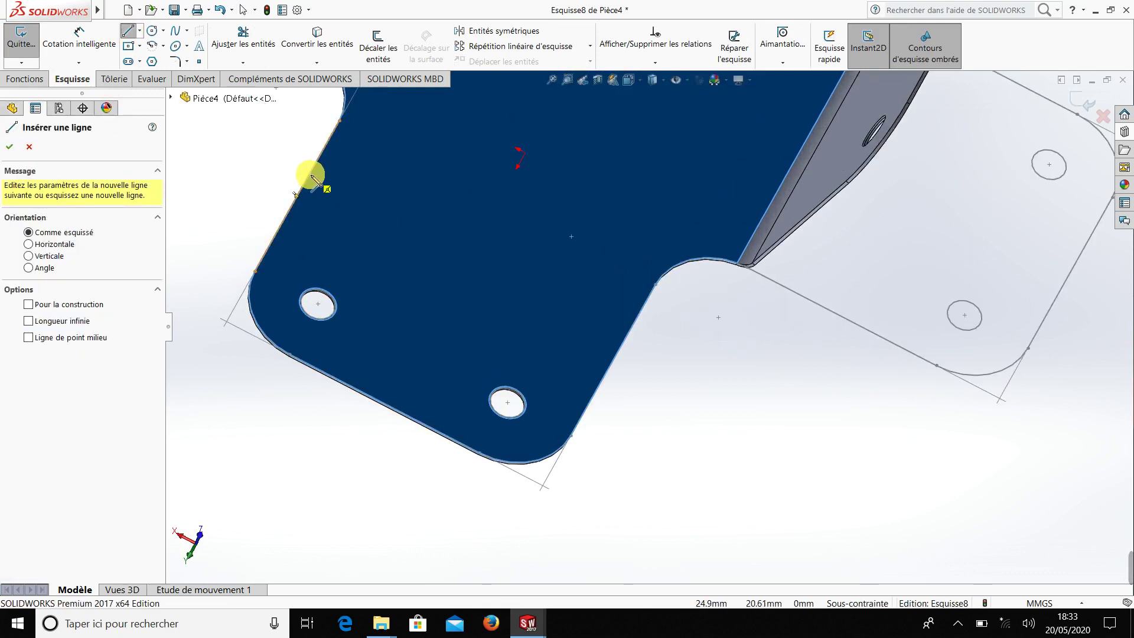
pyautogui.click(311, 176)
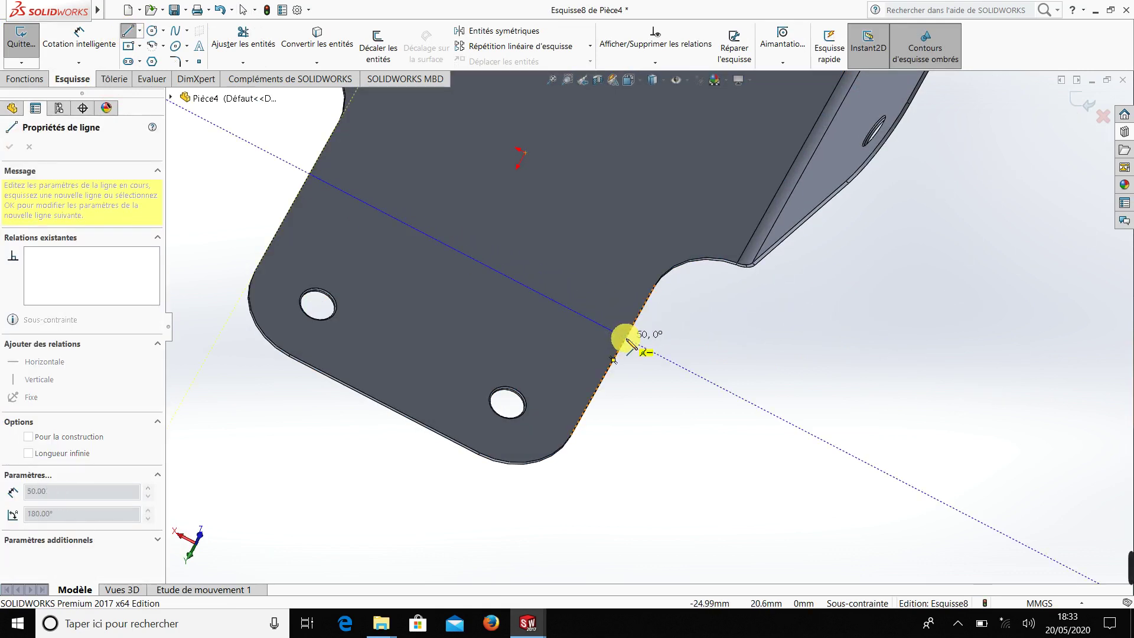
pyautogui.click(625, 339)
pyautogui.press('Escape')
# Dimension the line 1 mm from the notch corner to fully constrain it.
pyautogui.click(79, 38)
pyautogui.scroll(3, 493, 235)
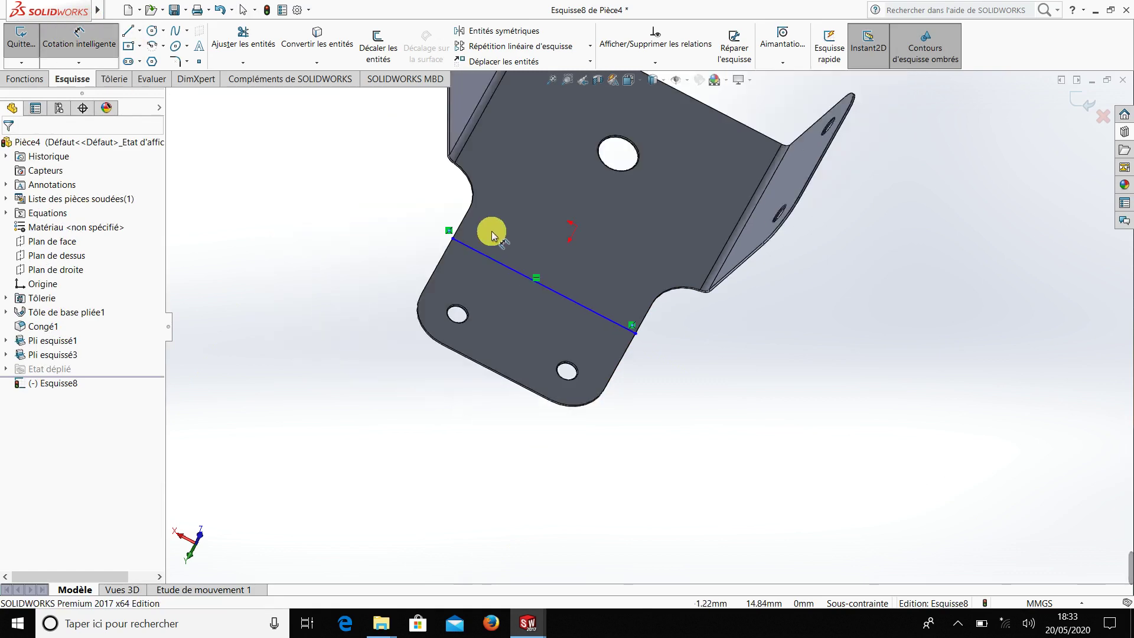
pyautogui.scroll(-2, 493, 248)
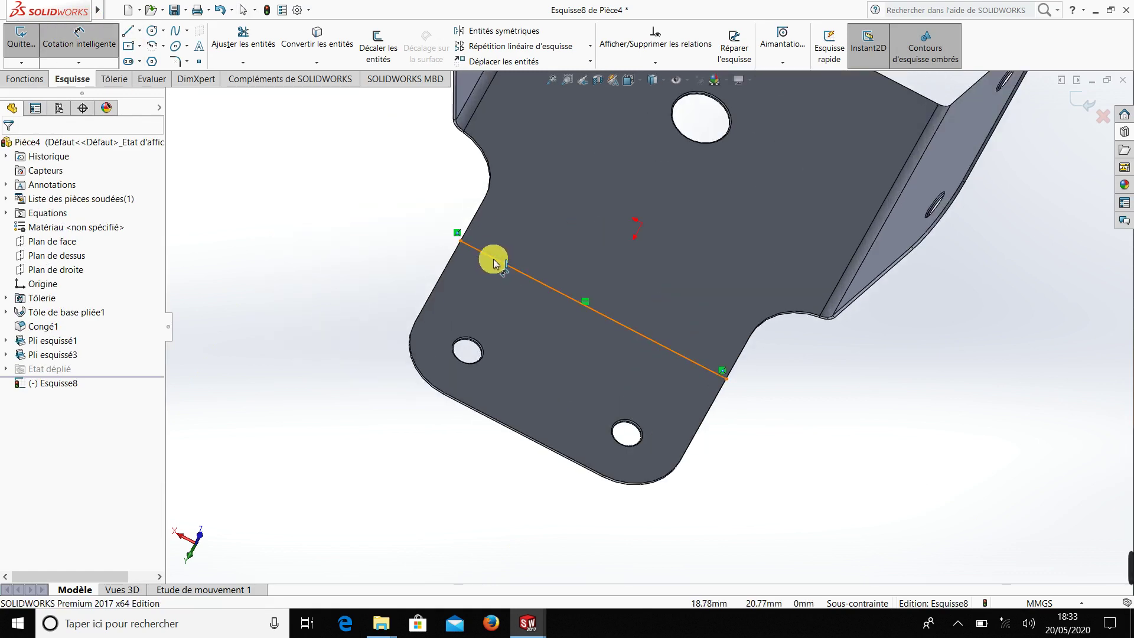
pyautogui.click(494, 262)
pyautogui.moveTo(501, 217); pyautogui.dragTo(471, 242, button='middle')
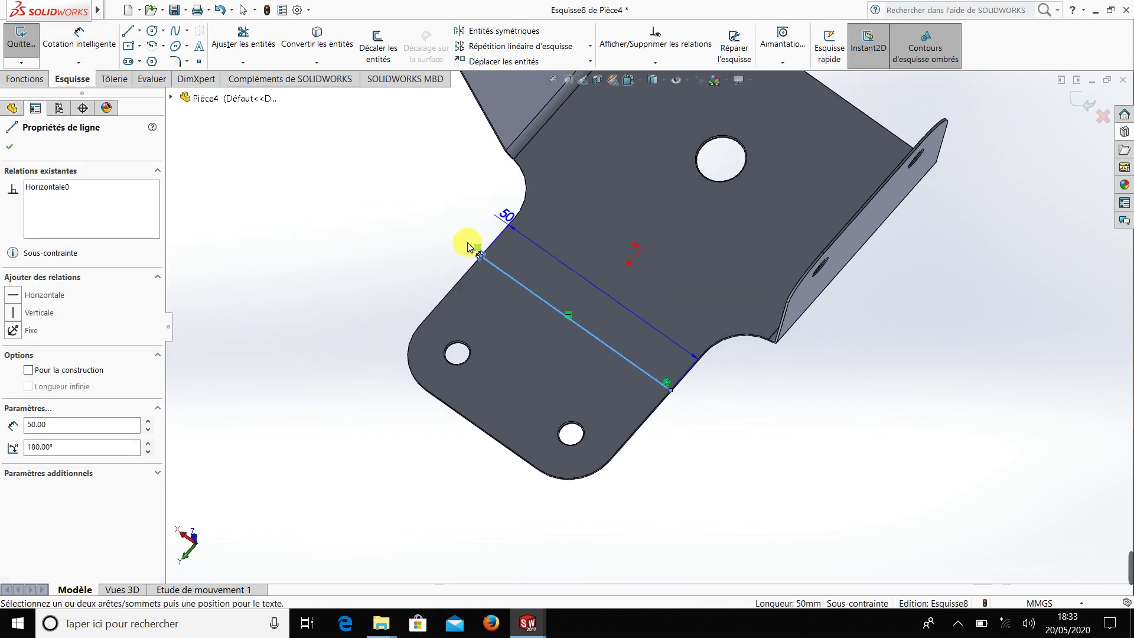
pyautogui.click(515, 222)
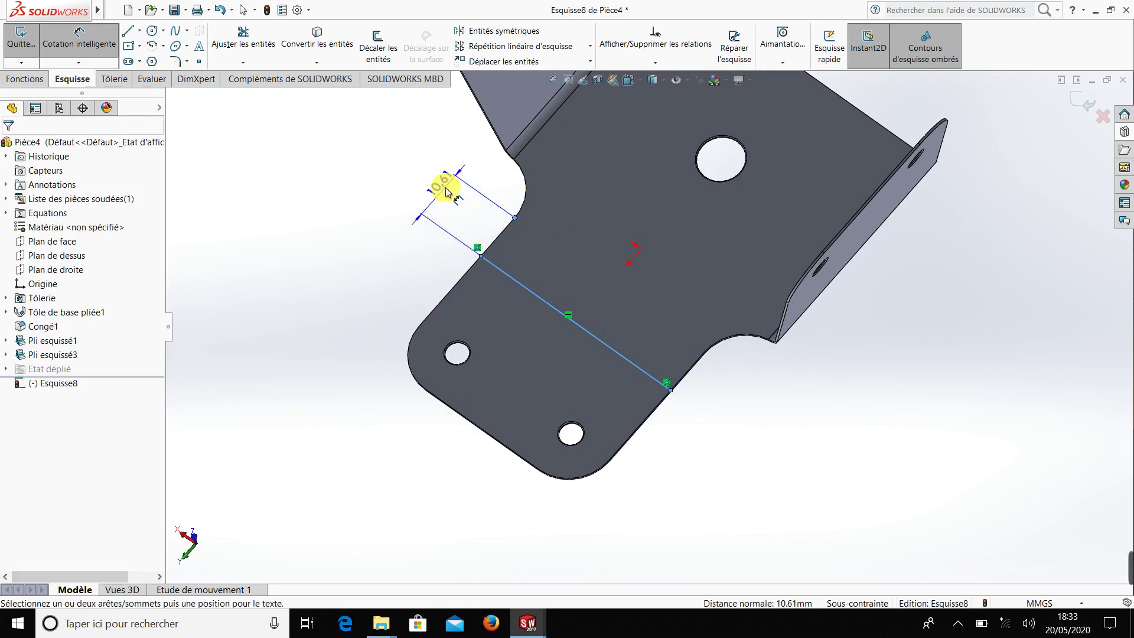
pyautogui.click(446, 191)
pyautogui.write('1.00mm')
pyautogui.press('Return')
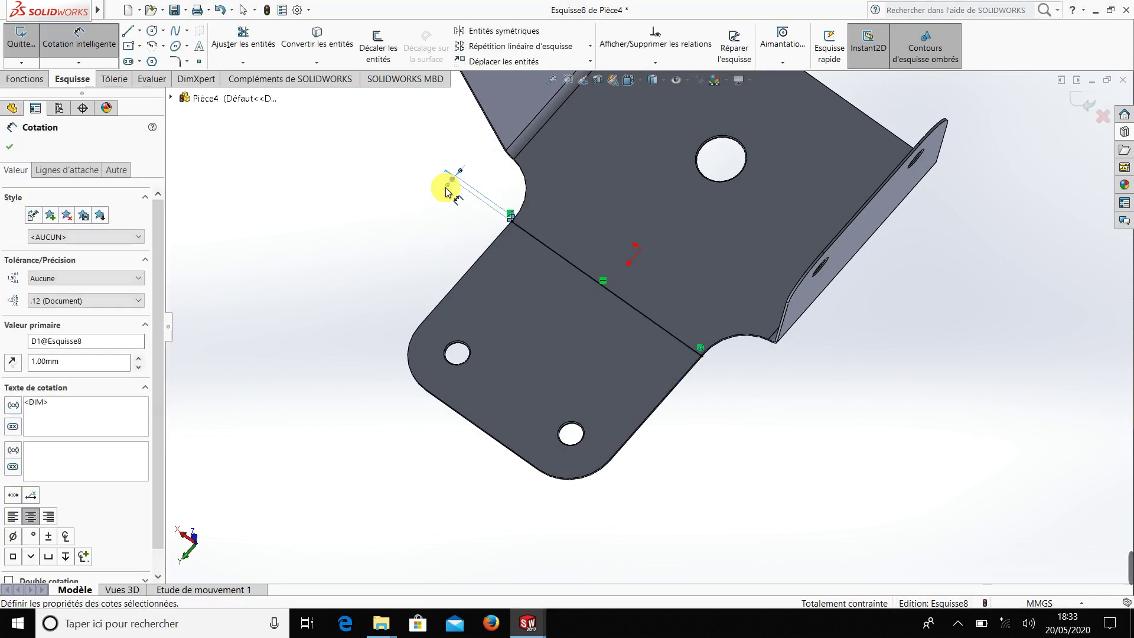
pyautogui.press('Escape')
pyautogui.scroll(-3, 685, 342)
pyautogui.scroll(-3, 668, 360)
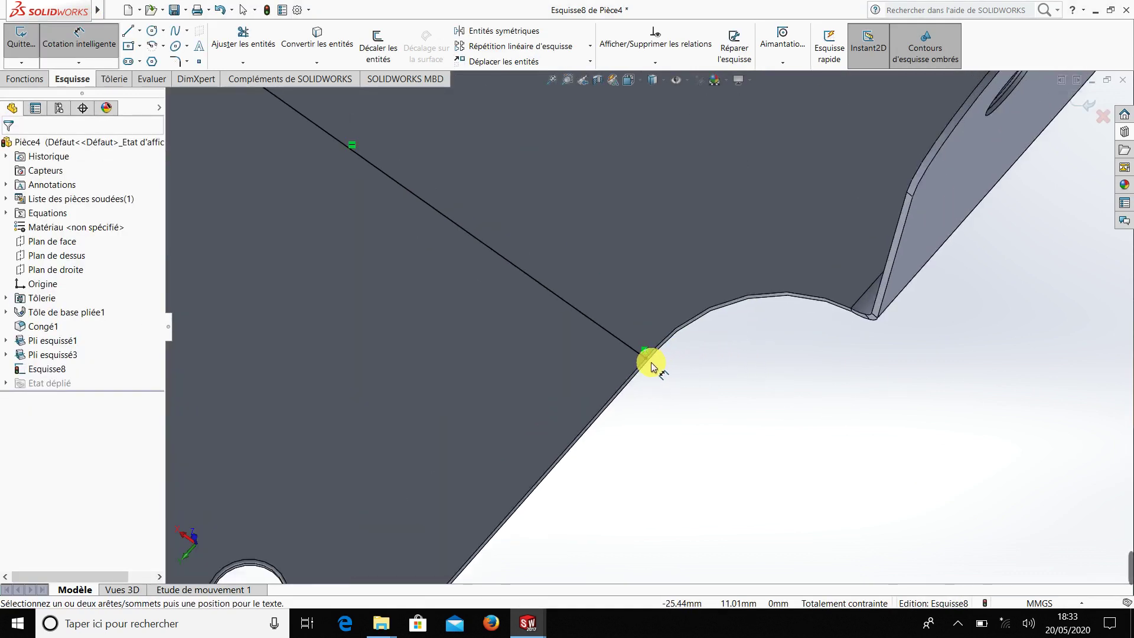
pyautogui.scroll(1, 717, 422)
pyautogui.scroll(5, 718, 422)
pyautogui.moveTo(717, 421)
pyautogui.mouseDown(button='middle')
pyautogui.moveTo(696, 333)
pyautogui.moveTo(680, 324)
pyautogui.mouseUp(button='middle')
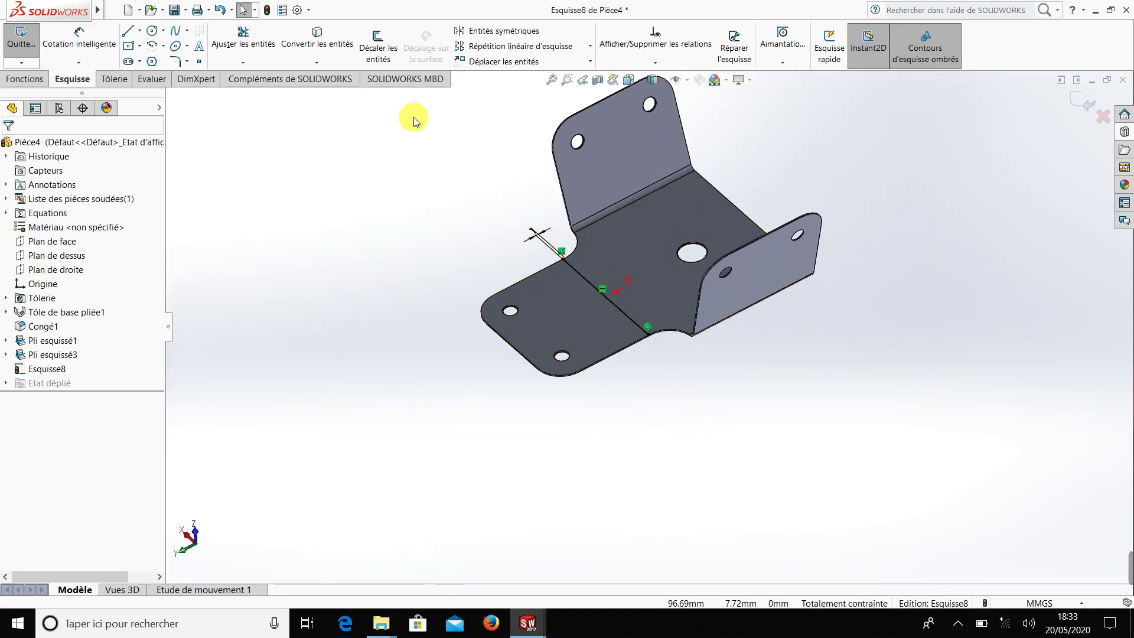
# Start a third sketched bend along the new line, re-picking the fixed face.
pyautogui.click(121, 81)
pyautogui.click(263, 46)
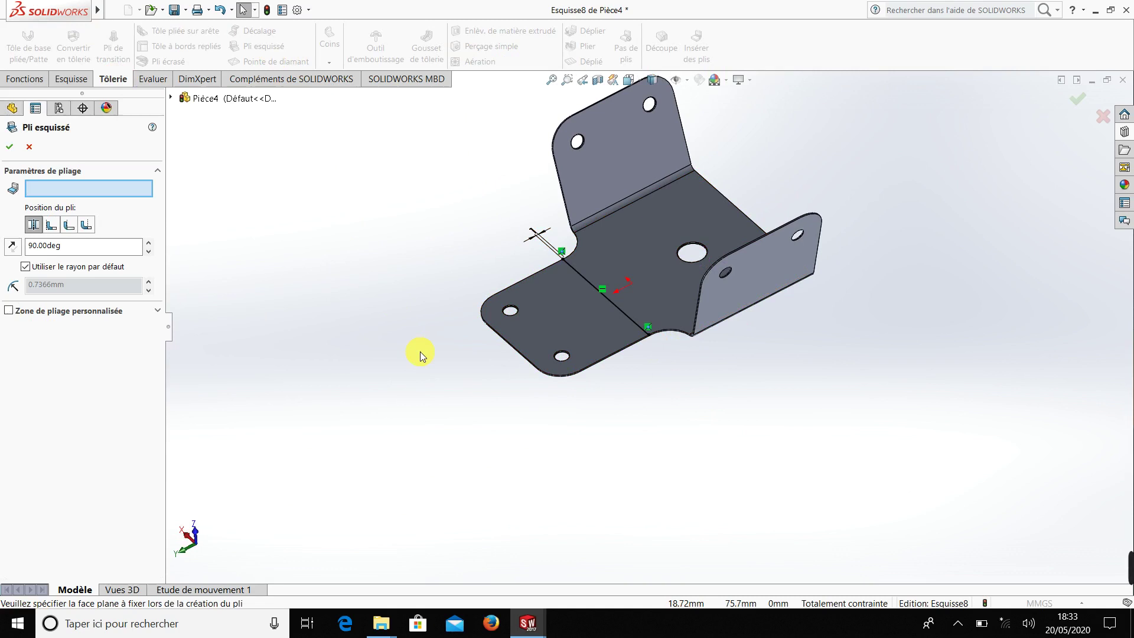
pyautogui.click(540, 322)
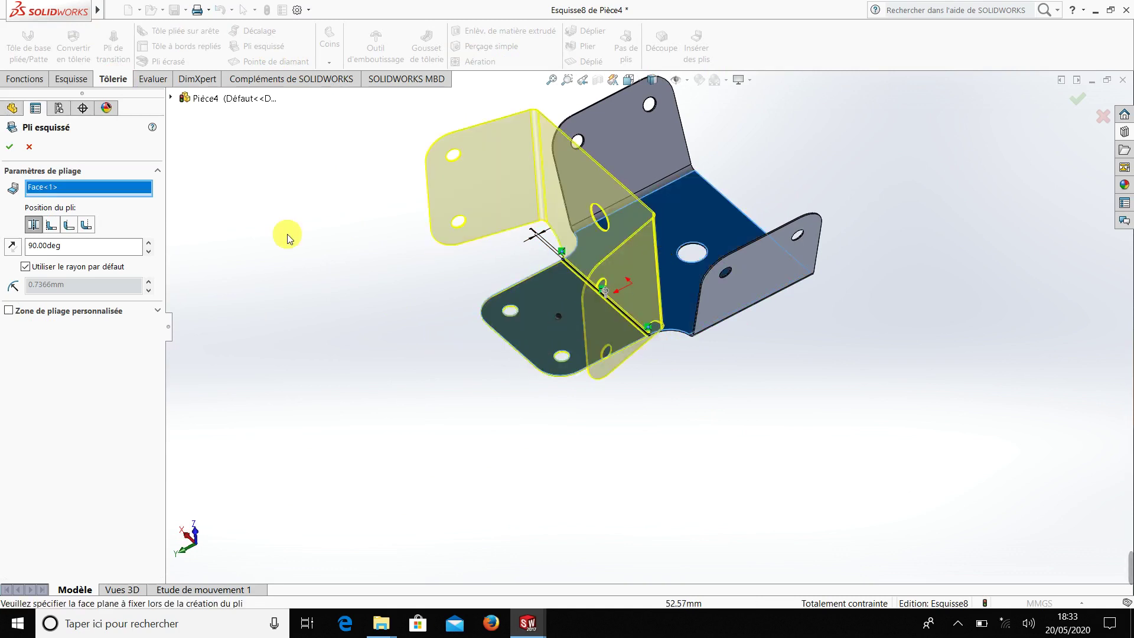
pyautogui.click(560, 290)
pyautogui.click(680, 286)
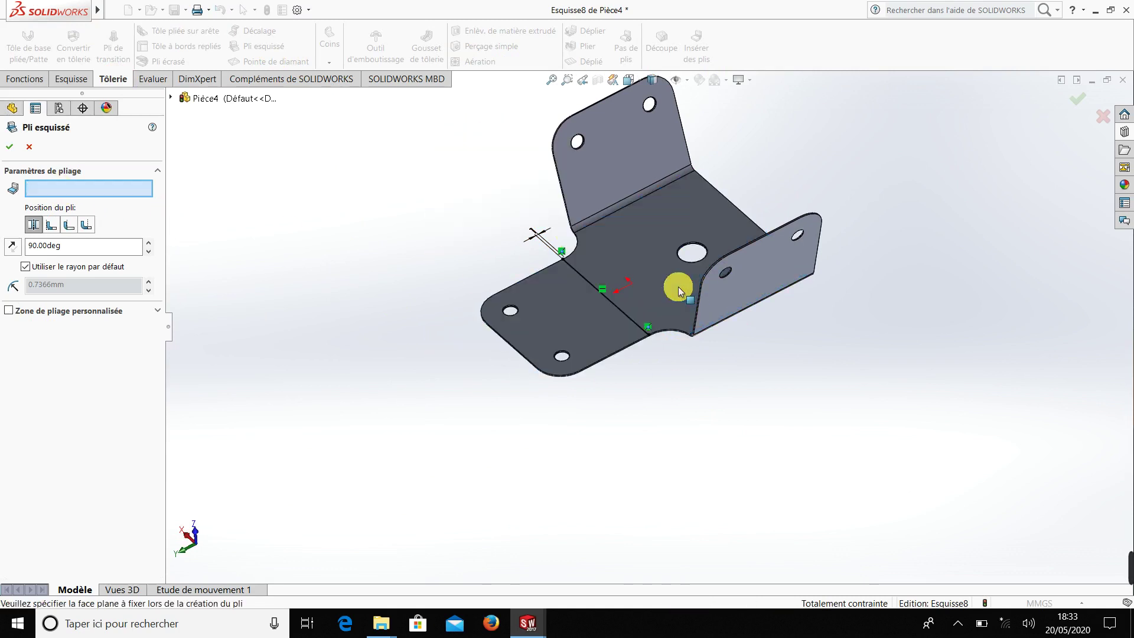
pyautogui.click(678, 286)
# Reverse the 90° fold direction and orbit to check the preview.
pyautogui.moveTo(659, 410); pyautogui.dragTo(716, 374, button='middle')
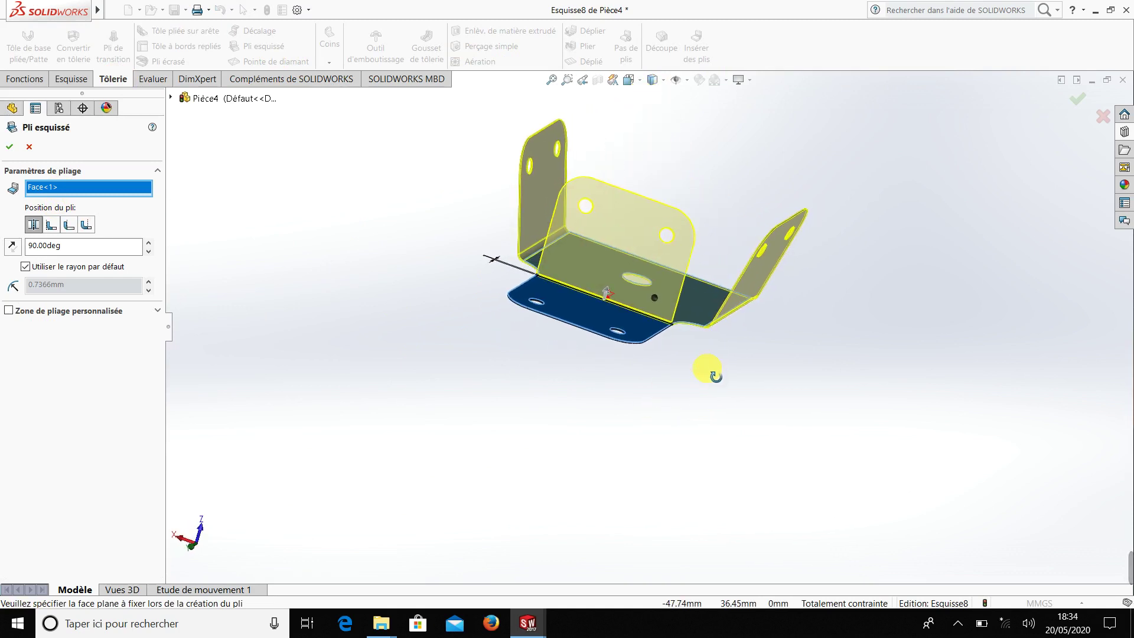
pyautogui.click(14, 248)
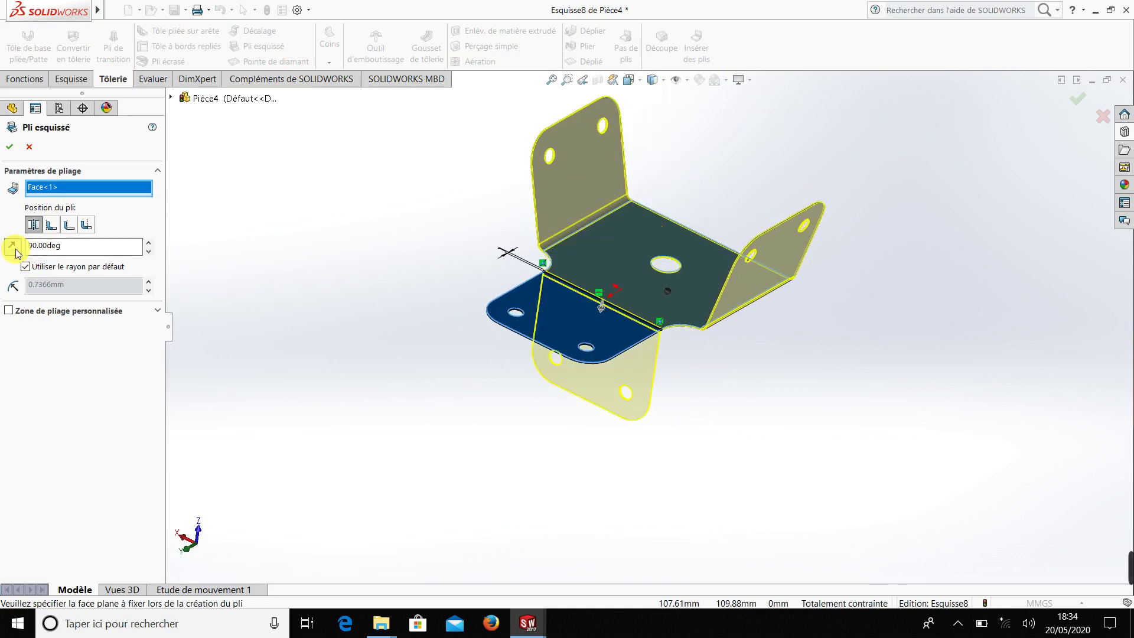
pyautogui.moveTo(266, 324); pyautogui.dragTo(233, 304, button='middle')
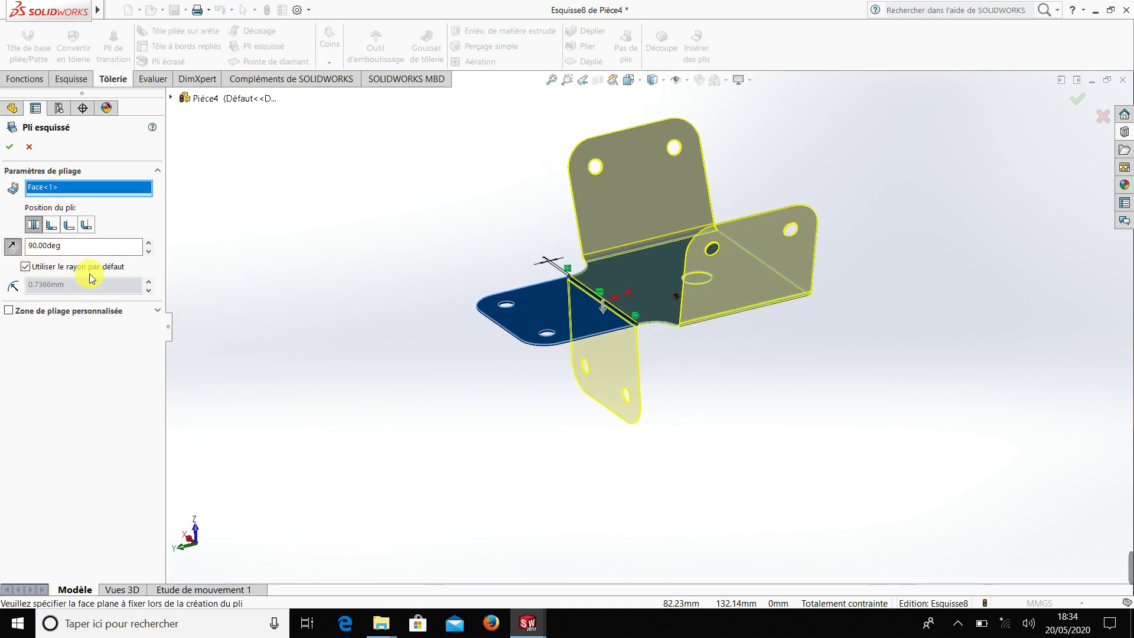
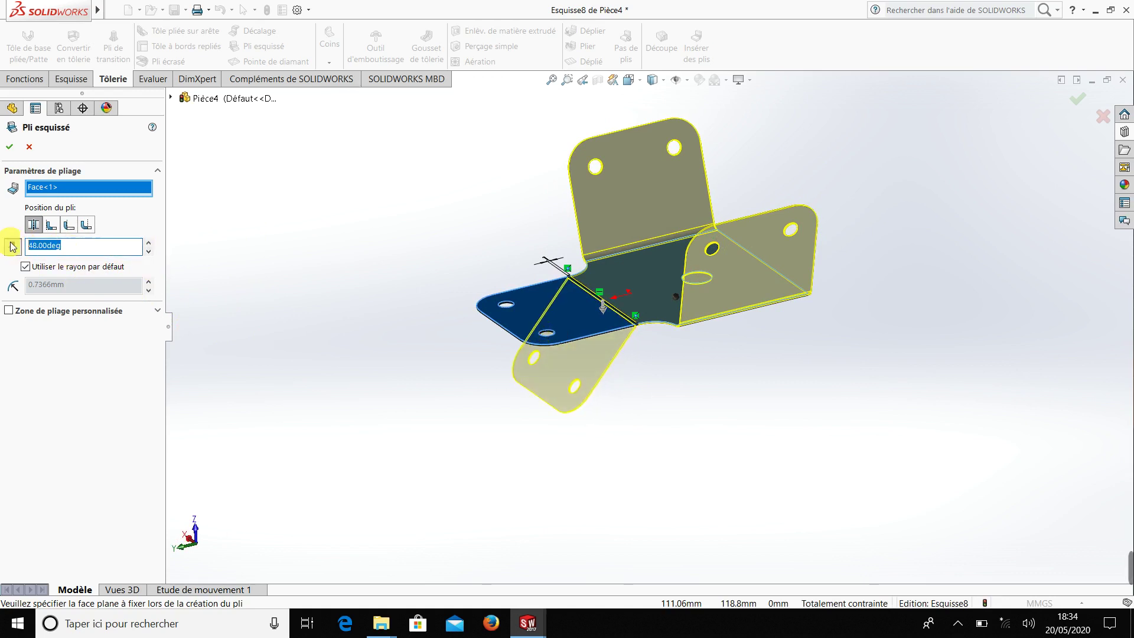
# Set the sketched bend to 50°, reversed direction, with a custom 2 mm bend radius.
pyautogui.write('500')
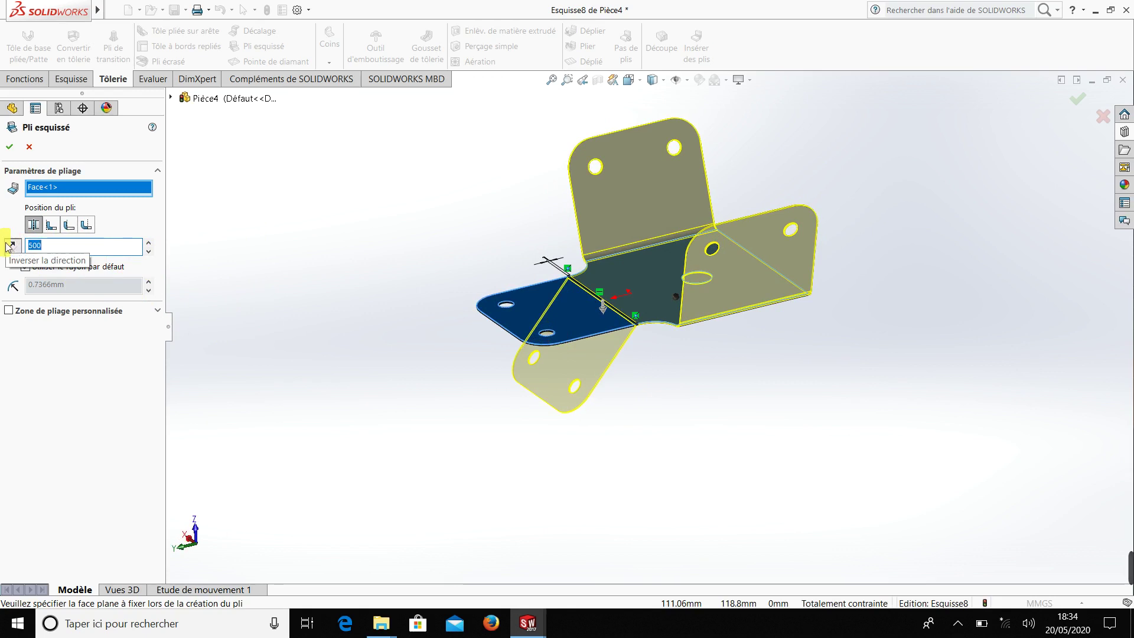
pyautogui.click(9, 245)
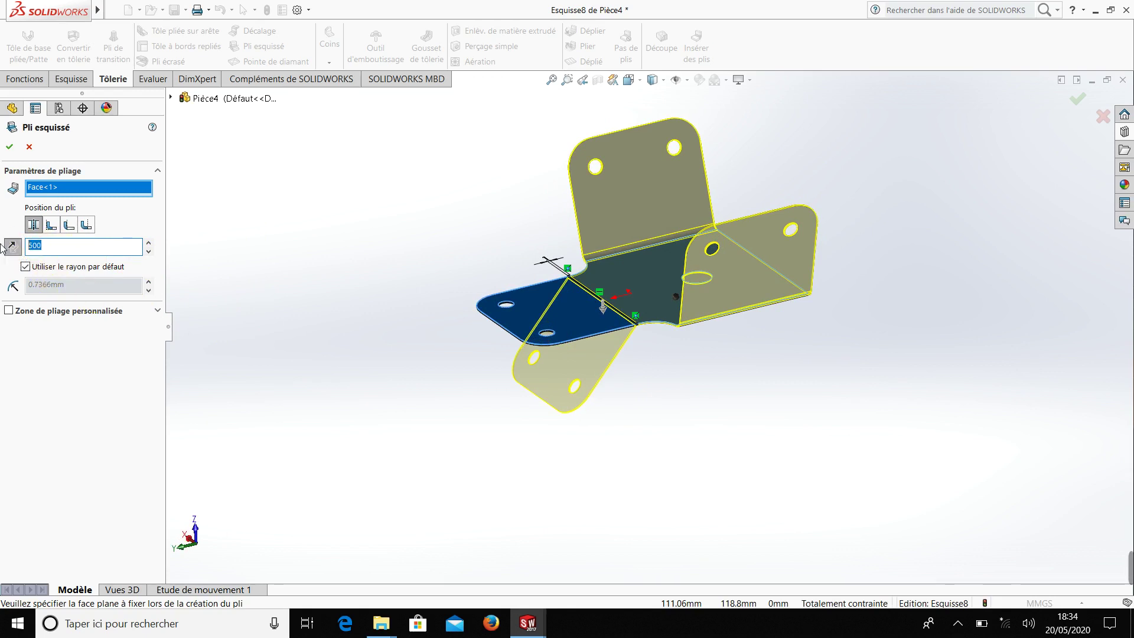
pyautogui.write('50')
pyautogui.click(34, 315)
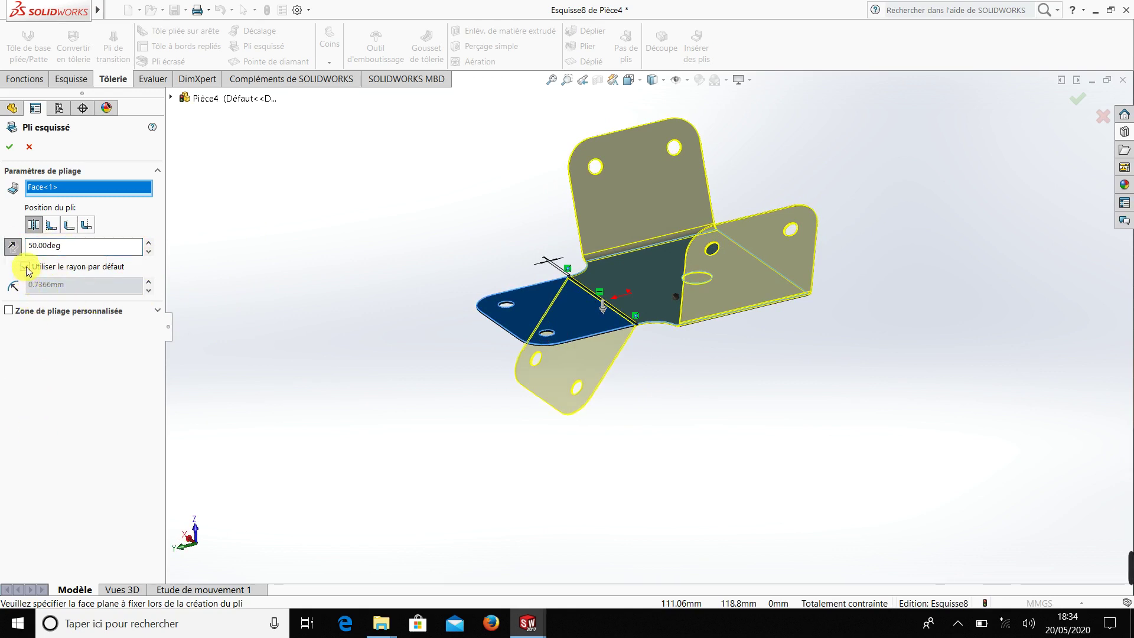
pyautogui.click(26, 268)
pyautogui.click(58, 286)
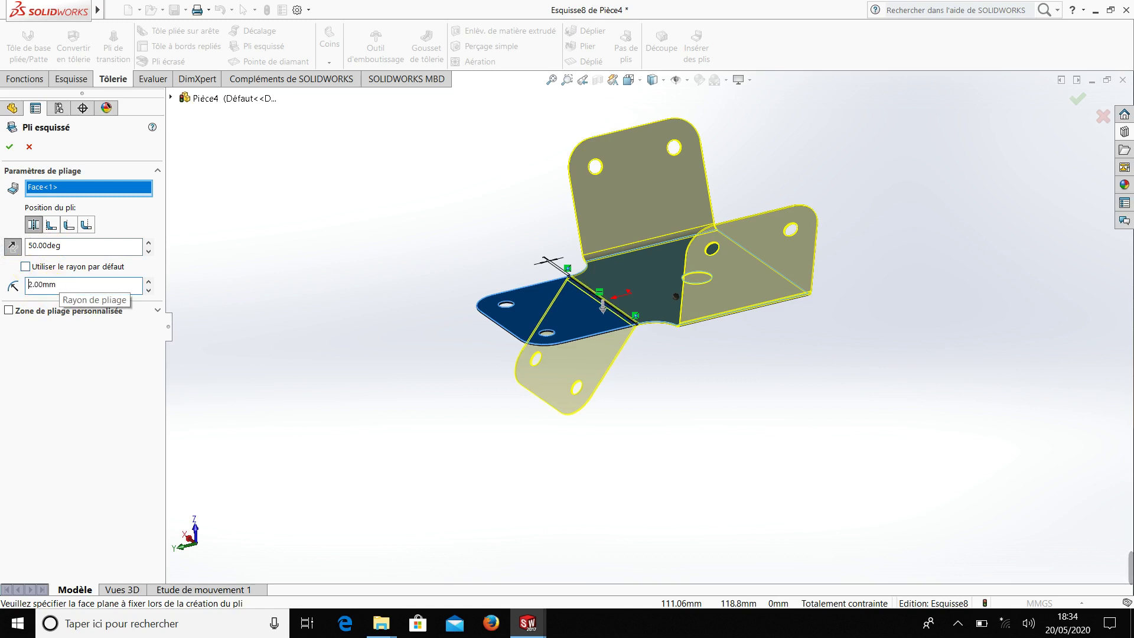
pyautogui.click(9, 146)
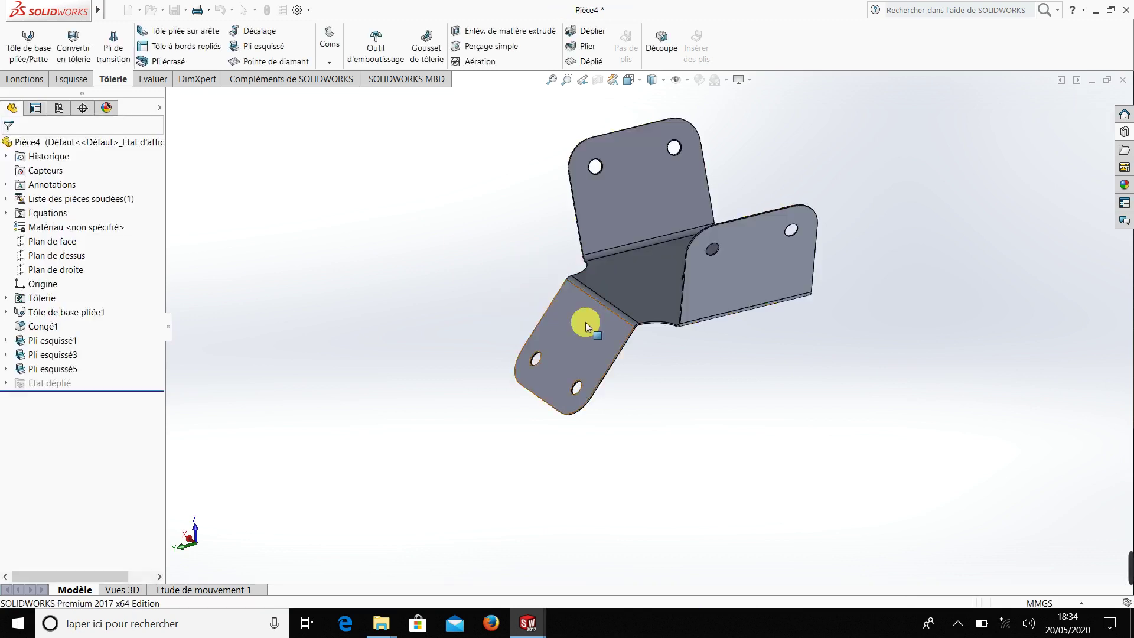
pyautogui.moveTo(662, 495)
pyautogui.mouseDown(button='middle')
pyautogui.moveTo(557, 296)
pyautogui.moveTo(717, 562)
pyautogui.moveTo(590, 488)
pyautogui.moveTo(648, 492)
pyautogui.moveTo(597, 233)
pyautogui.mouseUp(button='middle')
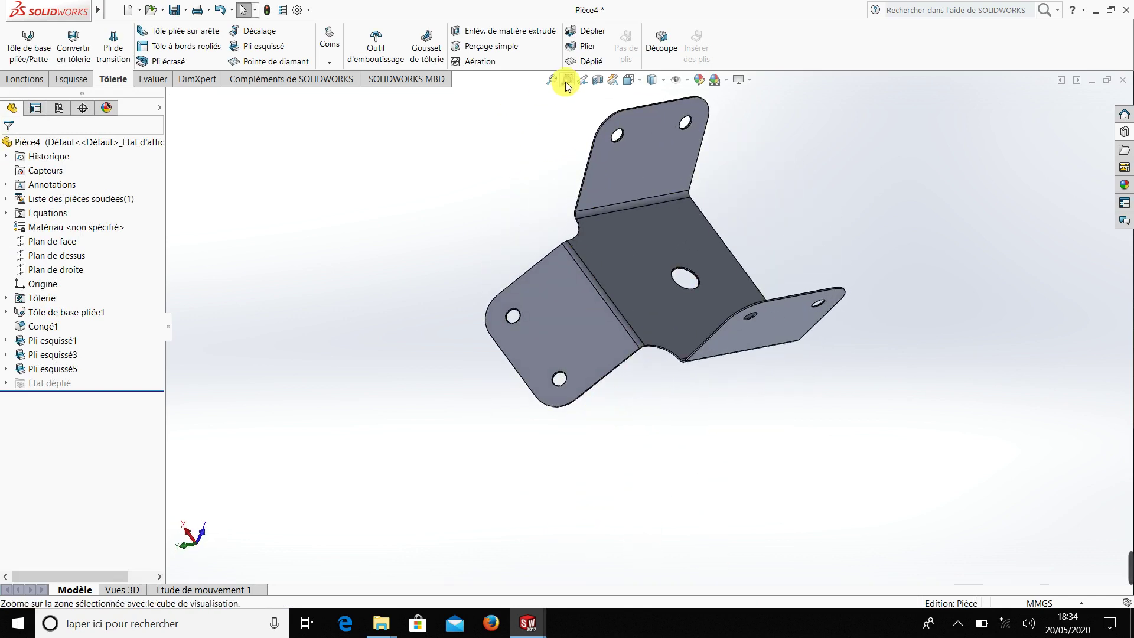
pyautogui.moveTo(464, 319)
pyautogui.mouseDown(button='middle')
pyautogui.moveTo(458, 355)
pyautogui.moveTo(361, 271)
pyautogui.moveTo(329, 448)
pyautogui.moveTo(372, 431)
pyautogui.moveTo(378, 413)
pyautogui.mouseUp(button='middle')
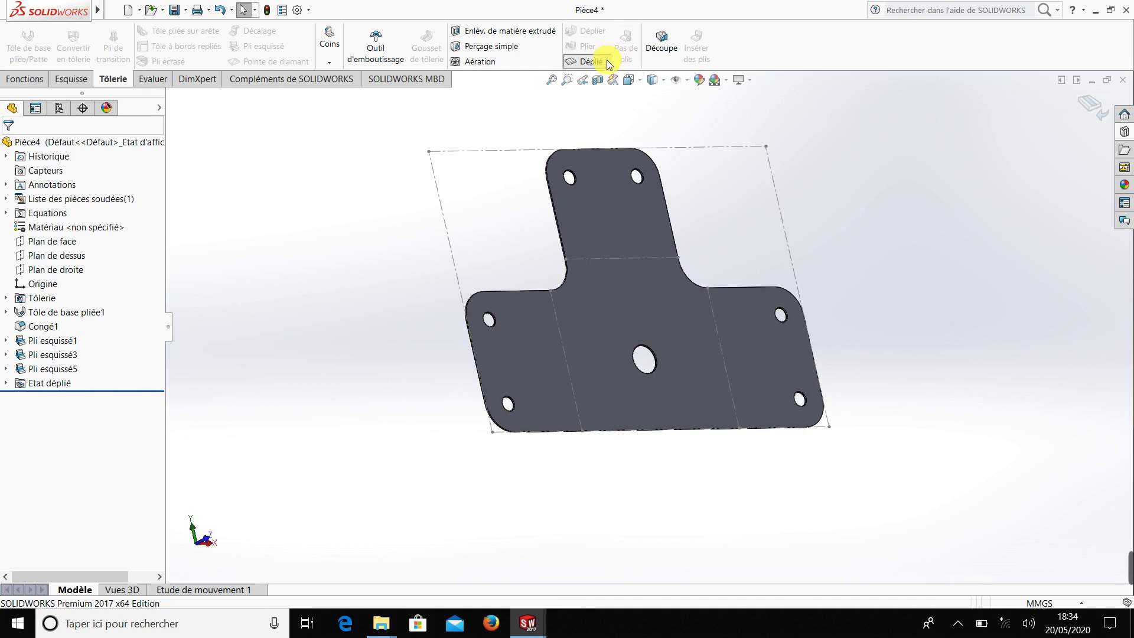
pyautogui.hotkey('ctrl', 'z')
pyautogui.moveTo(417, 239)
pyautogui.mouseDown(button='middle')
pyautogui.moveTo(552, 322)
pyautogui.moveTo(451, 357)
pyautogui.moveTo(508, 366)
pyautogui.moveTo(493, 309)
pyautogui.moveTo(684, 355)
pyautogui.moveTo(590, 321)
pyautogui.moveTo(646, 262)
pyautogui.mouseUp(button='middle')
pyautogui.click(646, 263)
pyautogui.click(755, 228)
pyautogui.click(443, 202)
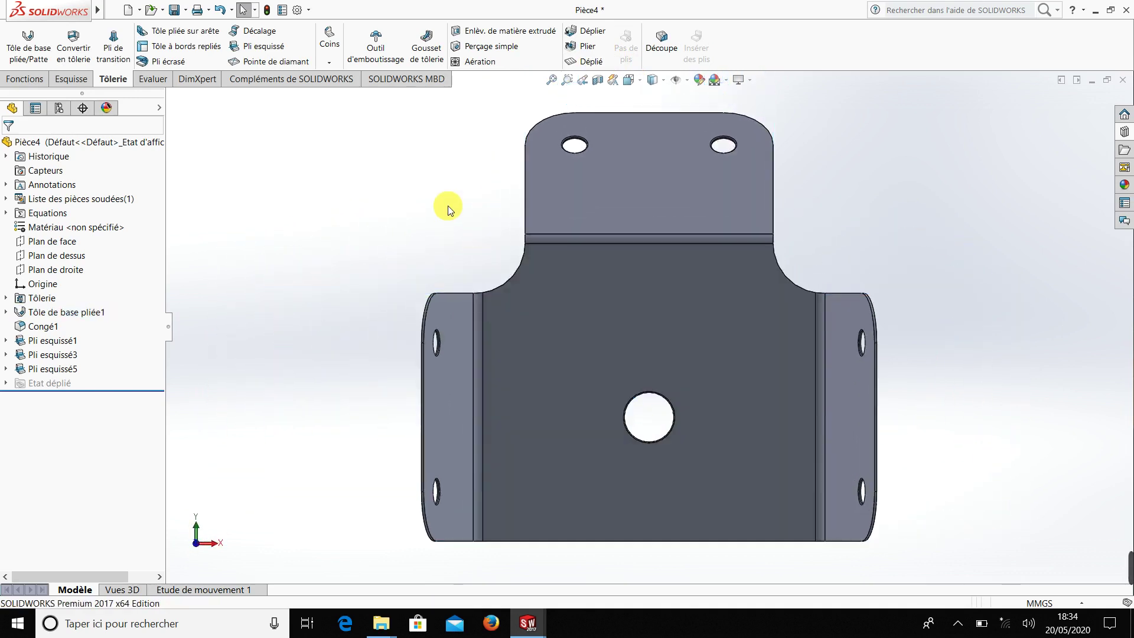
pyautogui.click(591, 61)
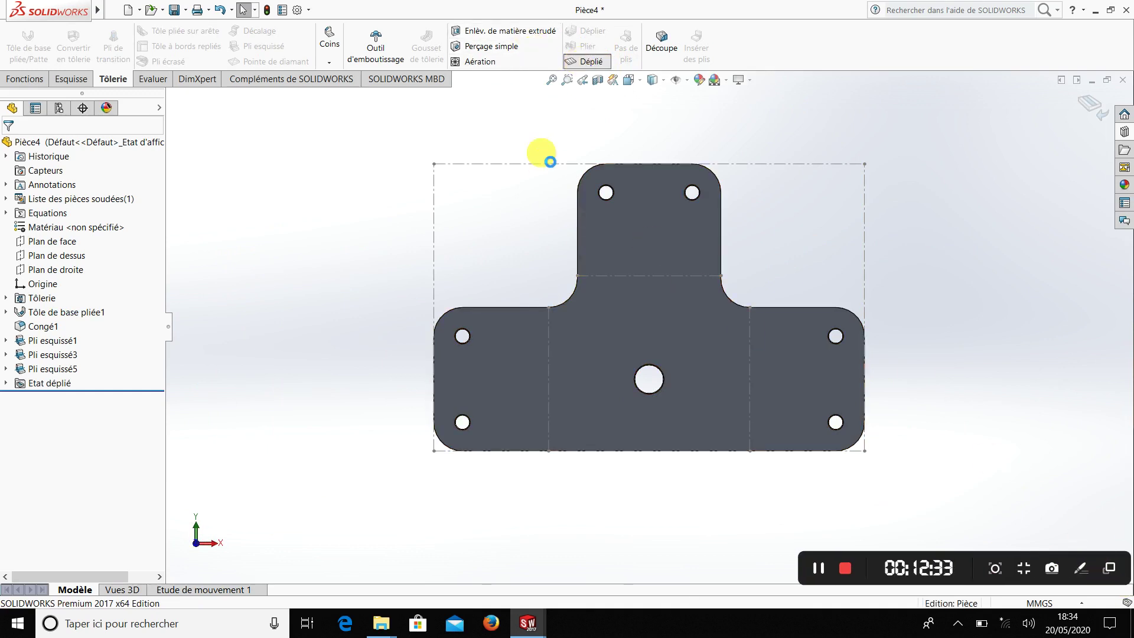
pyautogui.moveTo(443, 223)
pyautogui.mouseDown(button='middle')
pyautogui.moveTo(550, 315)
pyautogui.moveTo(464, 347)
pyautogui.moveTo(671, 322)
pyautogui.moveTo(471, 263)
pyautogui.moveTo(799, 362)
pyautogui.moveTo(594, 307)
pyautogui.moveTo(610, 307)
pyautogui.moveTo(590, 278)
pyautogui.moveTo(568, 188)
pyautogui.moveTo(597, 318)
pyautogui.moveTo(587, 324)
pyautogui.mouseUp(button='middle')
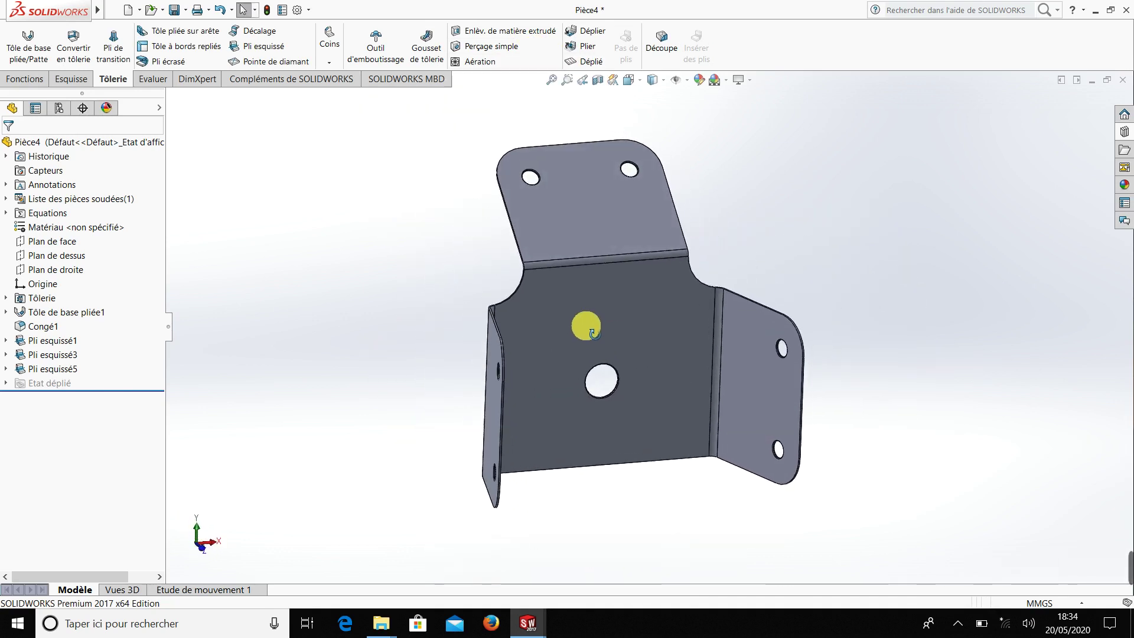
# Start a sheet-metal gusset on the upright flange and main face.
pyautogui.click(431, 56)
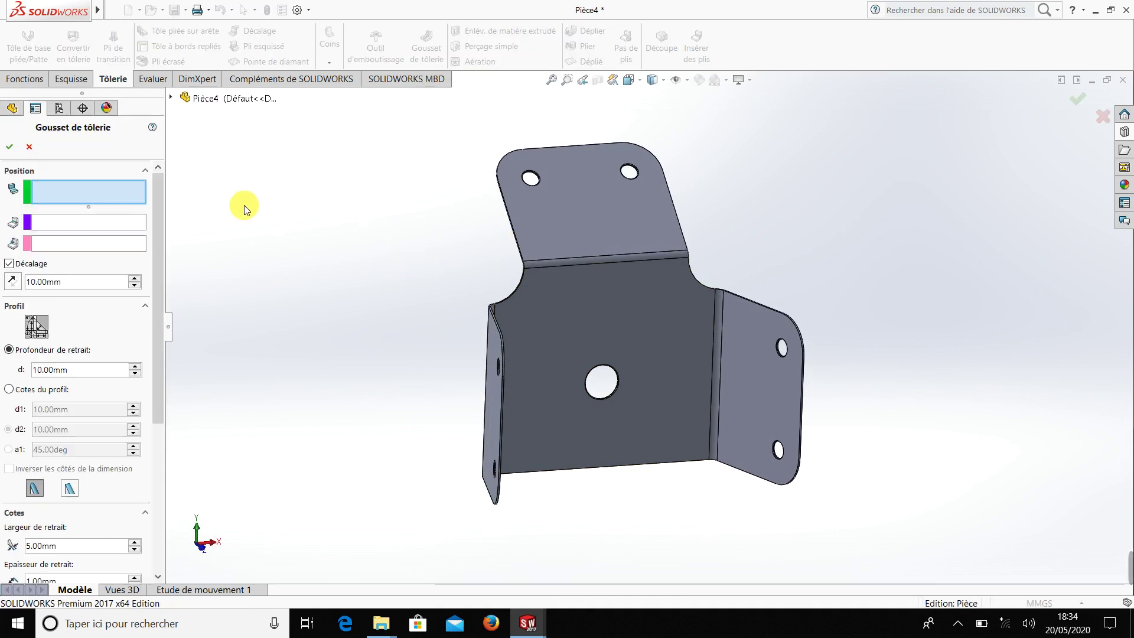
pyautogui.moveTo(425, 348)
pyautogui.mouseDown(button='middle')
pyautogui.moveTo(448, 361)
pyautogui.moveTo(455, 445)
pyautogui.moveTo(480, 476)
pyautogui.mouseUp(button='middle')
pyautogui.click(648, 185)
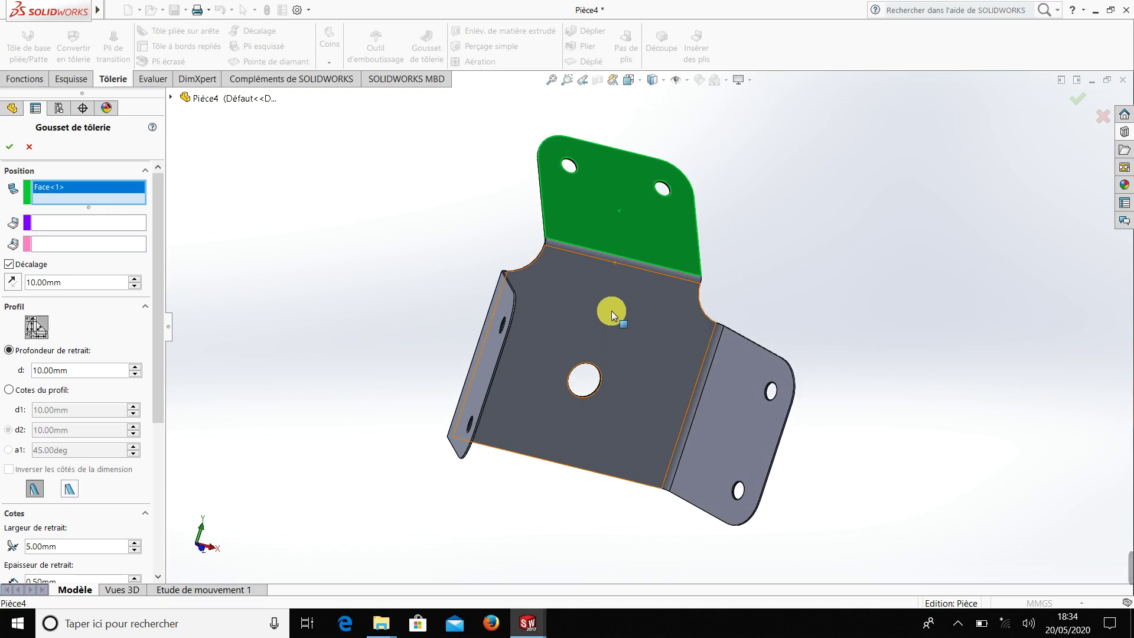
pyautogui.click(611, 311)
pyautogui.moveTo(574, 313)
pyautogui.mouseDown(button='middle')
pyautogui.moveTo(684, 413)
pyautogui.moveTo(762, 385)
pyautogui.moveTo(683, 380)
pyautogui.moveTo(739, 396)
pyautogui.moveTo(692, 335)
pyautogui.mouseUp(button='middle')
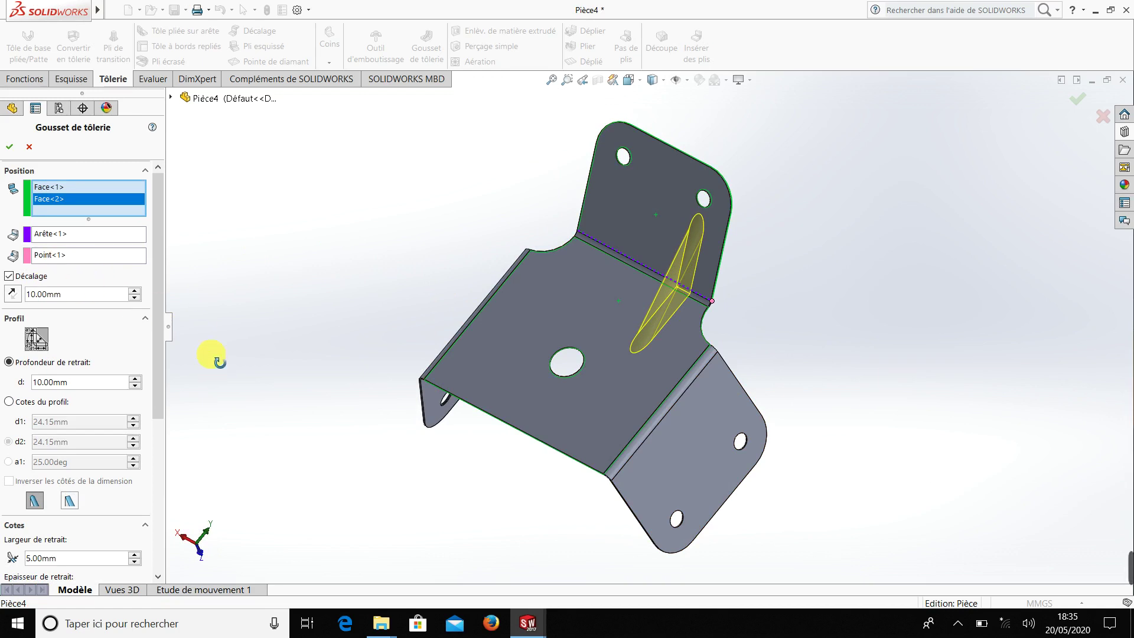
pyautogui.moveTo(211, 354); pyautogui.dragTo(101, 370, button='middle')
pyautogui.scroll(-3, 597, 349)
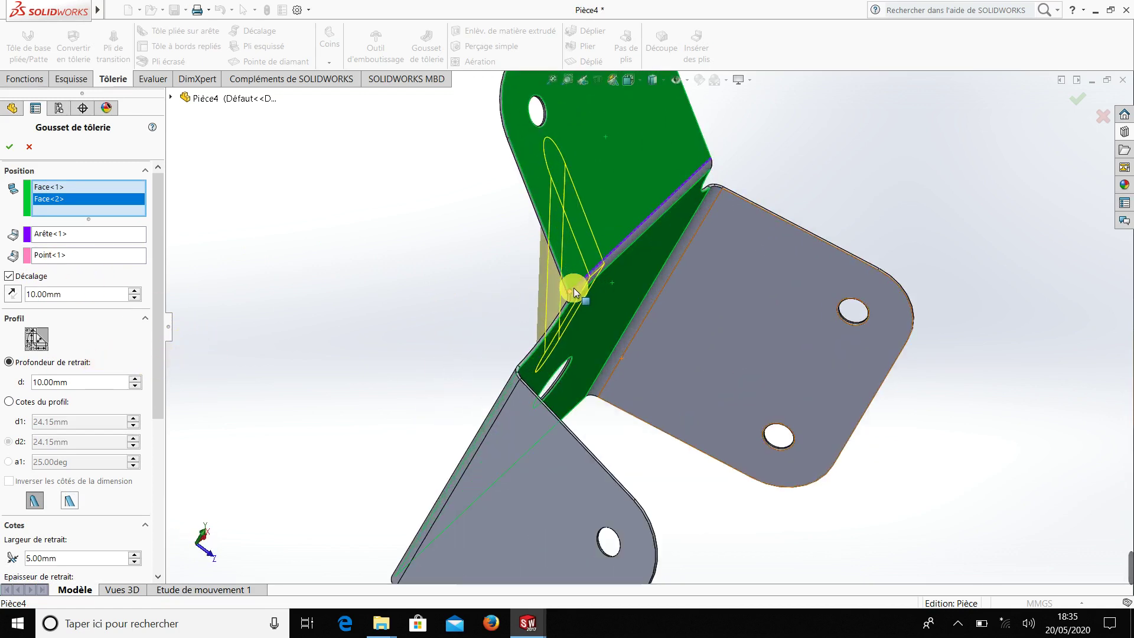
pyautogui.scroll(-4, 573, 288)
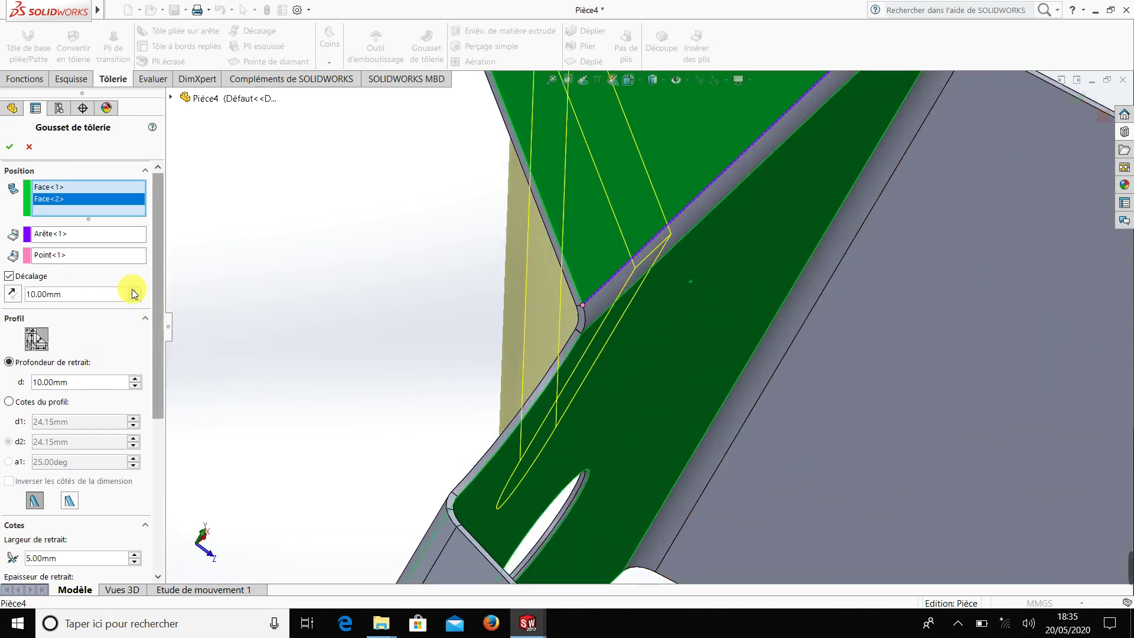
# Adjust the gusset offset along the bend to 40 mm.
pyautogui.click(135, 291)
pyautogui.moveTo(171, 307); pyautogui.dragTo(390, 346, button='middle')
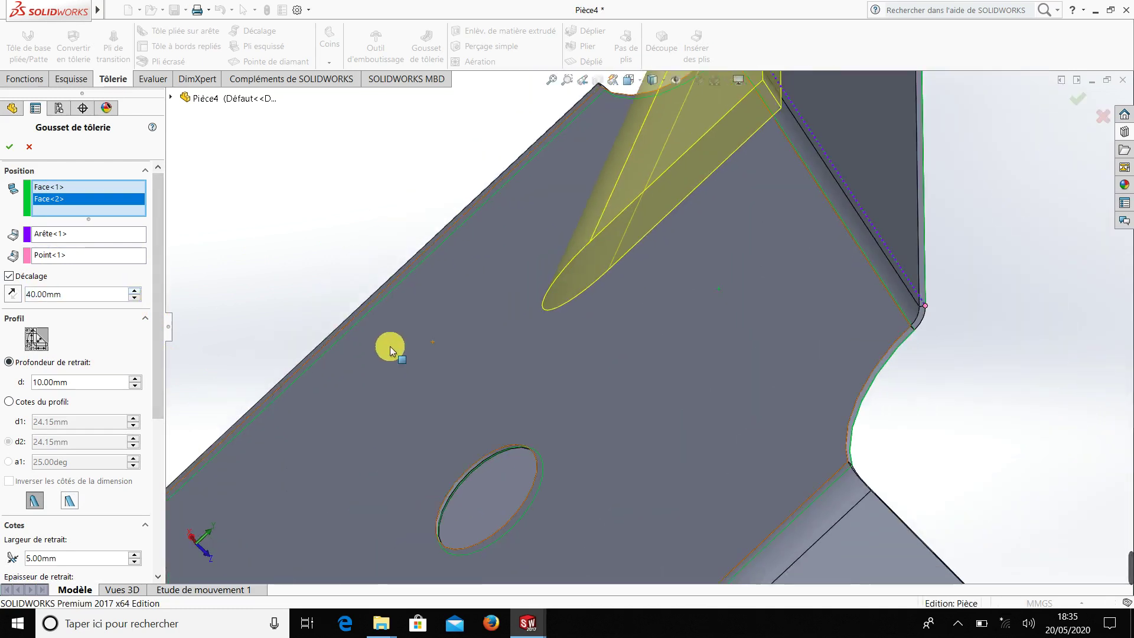
pyautogui.scroll(4, 390, 347)
pyautogui.click(133, 298)
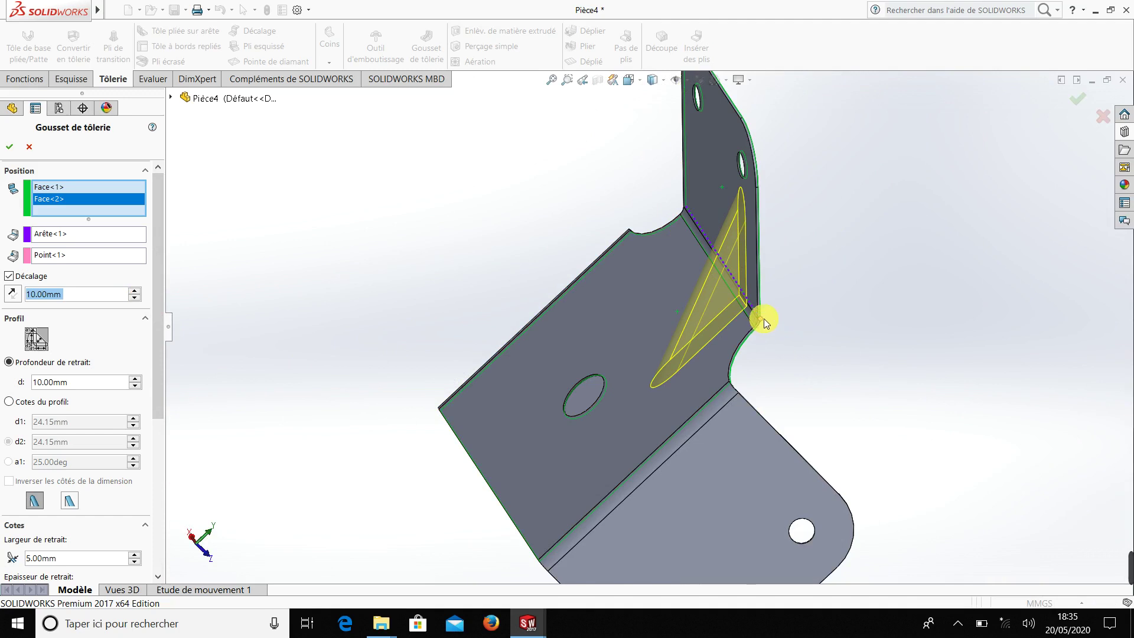
pyautogui.click(136, 290)
pyautogui.click(136, 290)
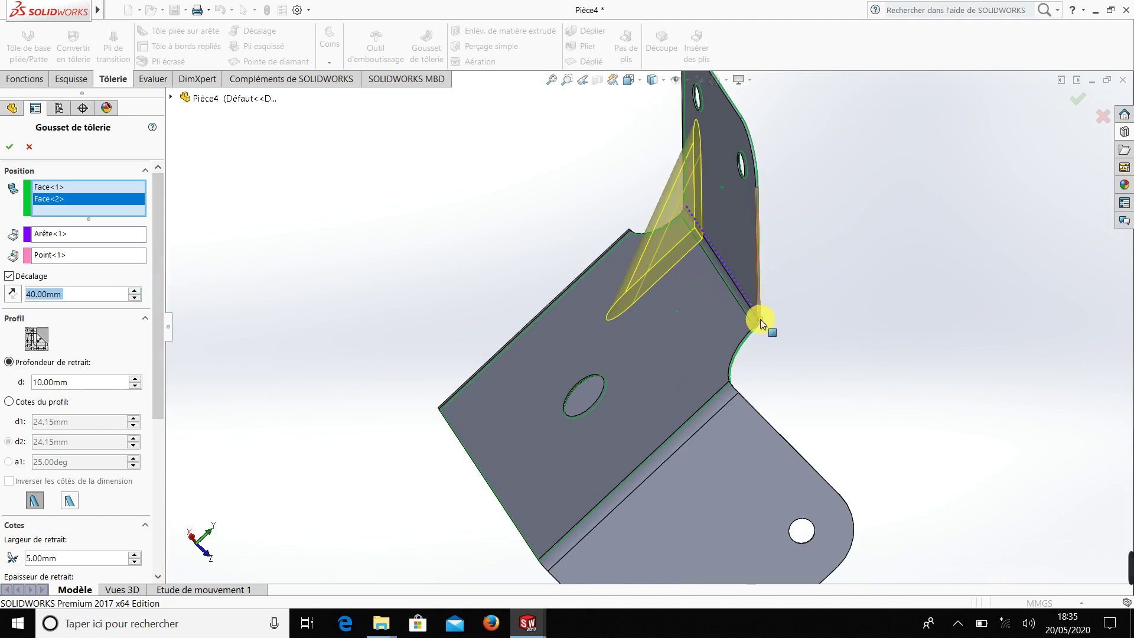
pyautogui.moveTo(718, 289)
pyautogui.mouseDown(button='middle')
pyautogui.moveTo(695, 352)
pyautogui.moveTo(739, 356)
pyautogui.mouseUp(button='middle')
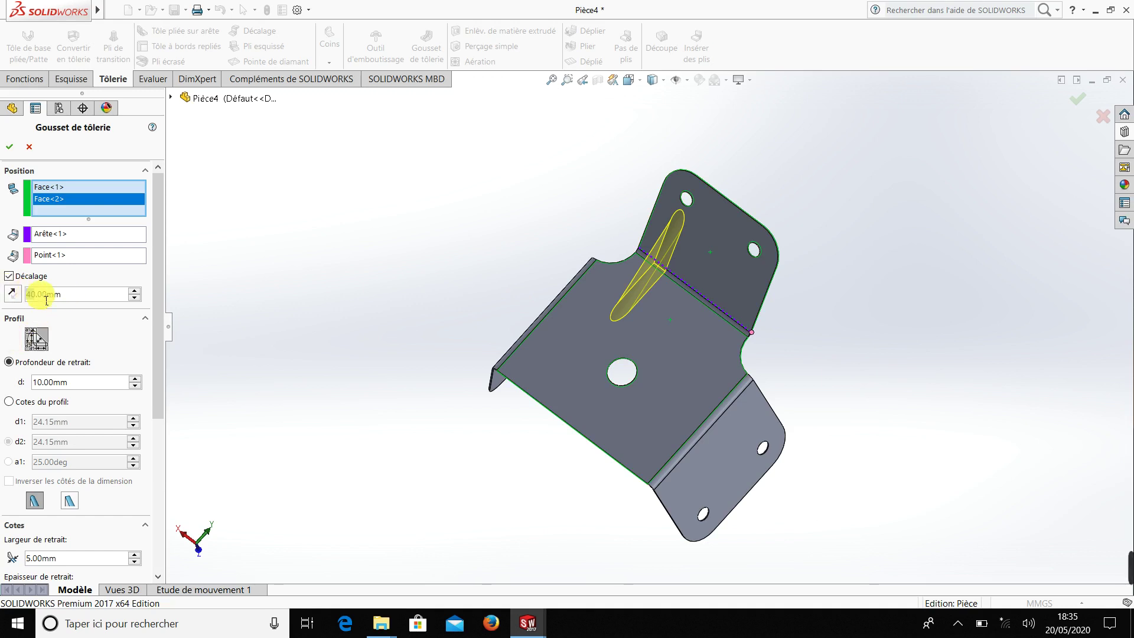
# Try gusset offsets of 10 and 15 mm, settling on 20 mm.
pyautogui.write('10')
pyautogui.press('Return')
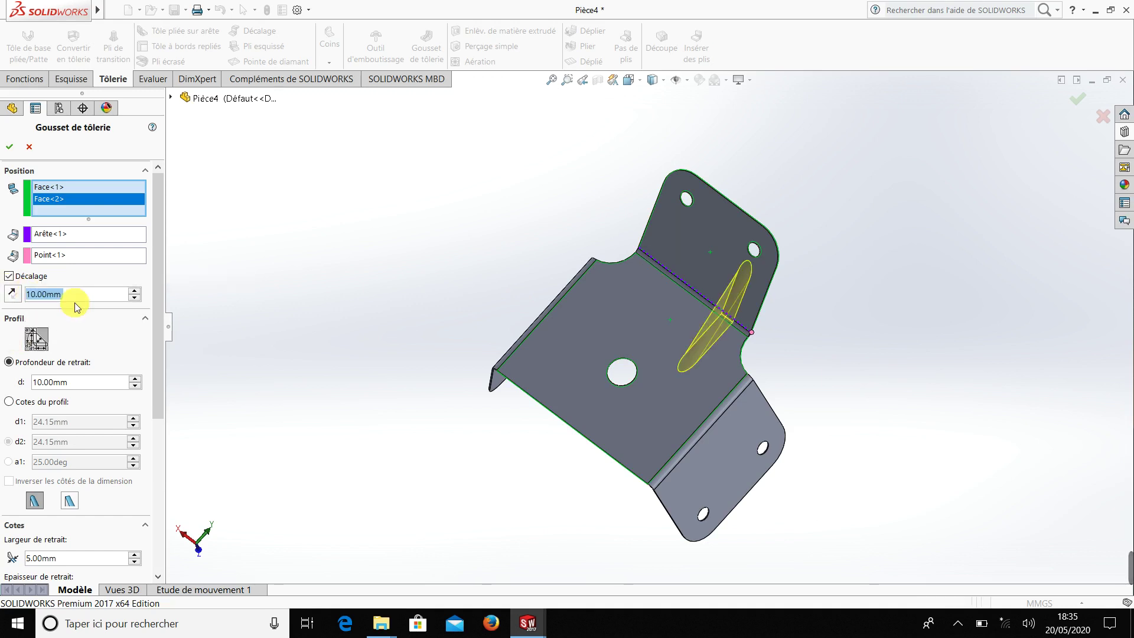
pyautogui.click(73, 295)
pyautogui.write('5')
pyautogui.press('Return')
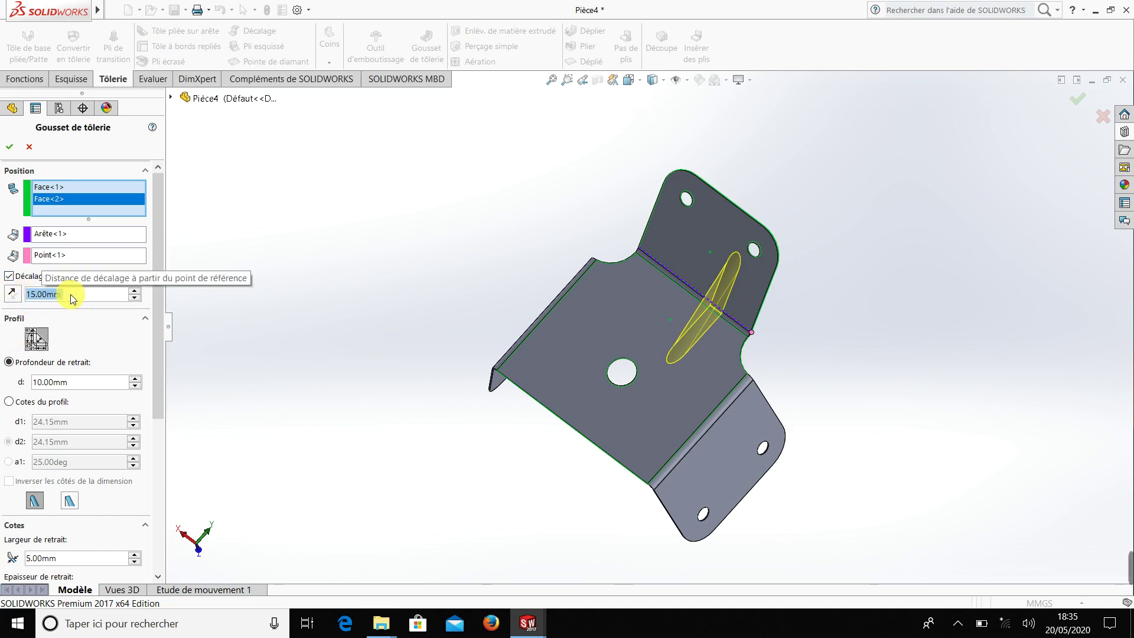
pyautogui.write('20')
pyautogui.press('Return')
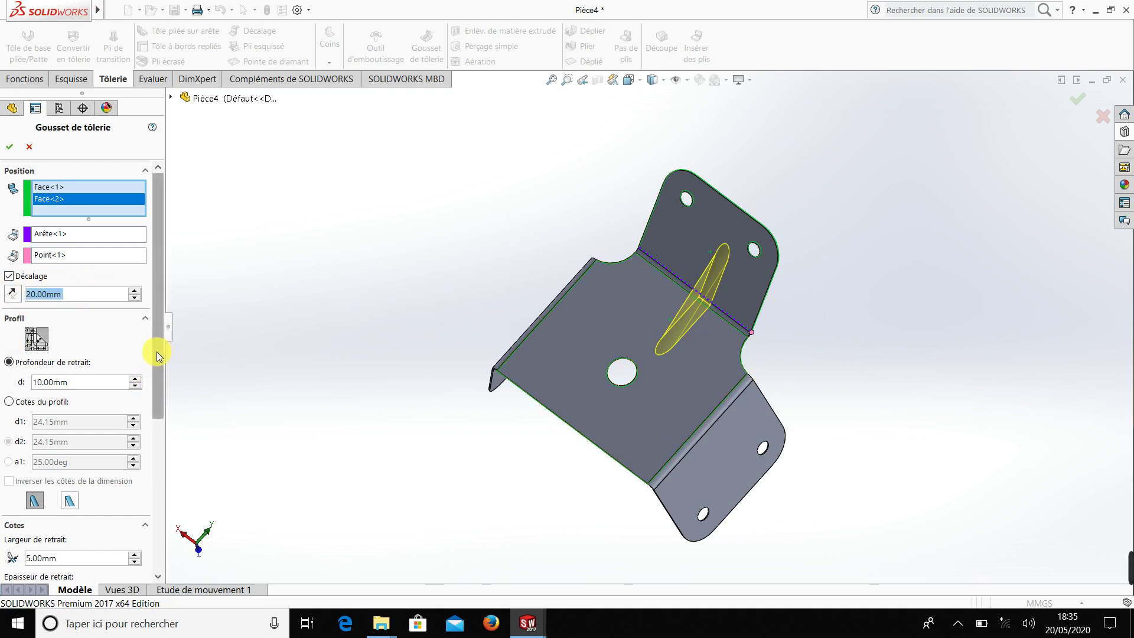
# Reorient the view and adjust the gusset profile depth with the spin arrow.
pyautogui.scroll(-2, 157, 352)
pyautogui.moveTo(442, 373)
pyautogui.mouseDown(button='middle')
pyautogui.moveTo(473, 380)
pyautogui.moveTo(689, 335)
pyautogui.mouseUp(button='middle')
pyautogui.scroll(-3, 552, 309)
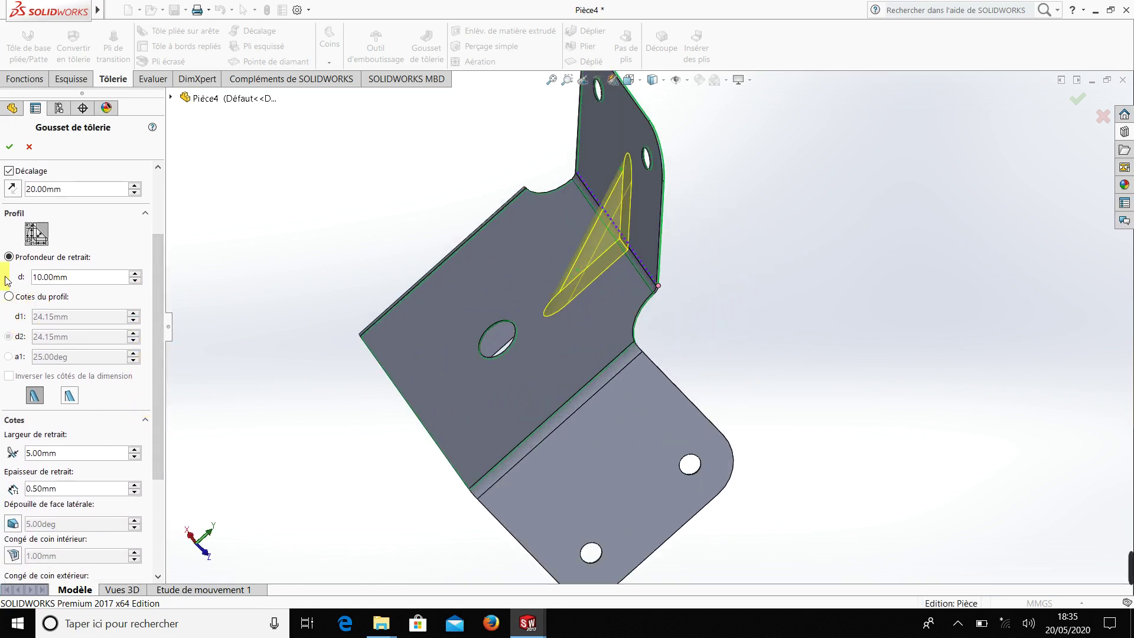
pyautogui.click(135, 275)
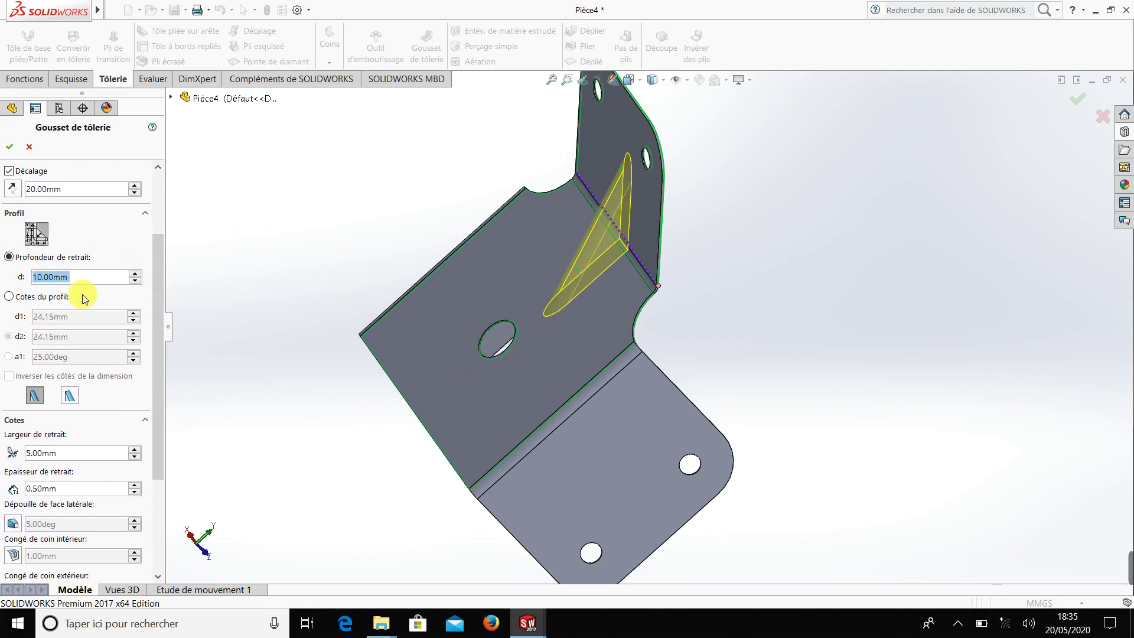
# Size the gusset by profile dimensions, setting the first dimension to 20 mm.
pyautogui.click(10, 296)
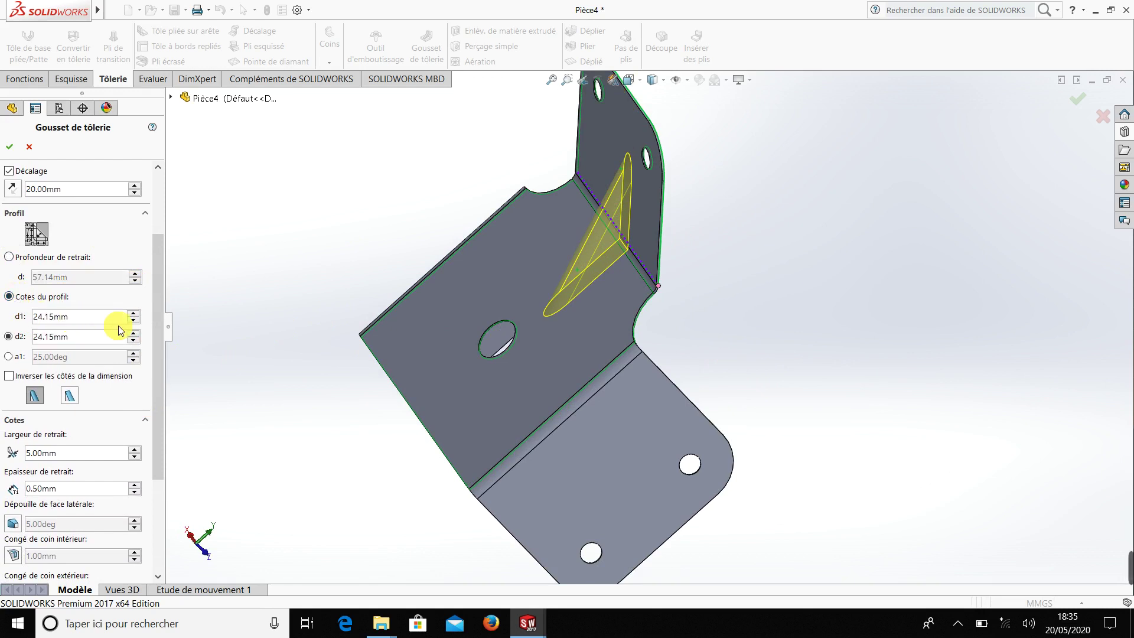
pyautogui.click(135, 313)
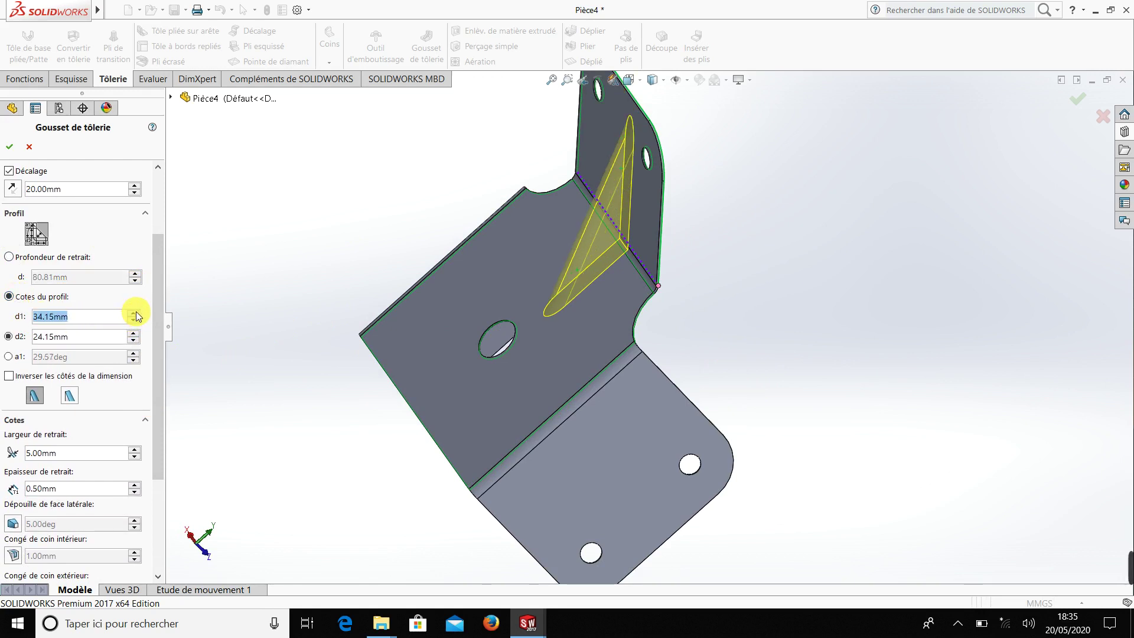
pyautogui.click(135, 313)
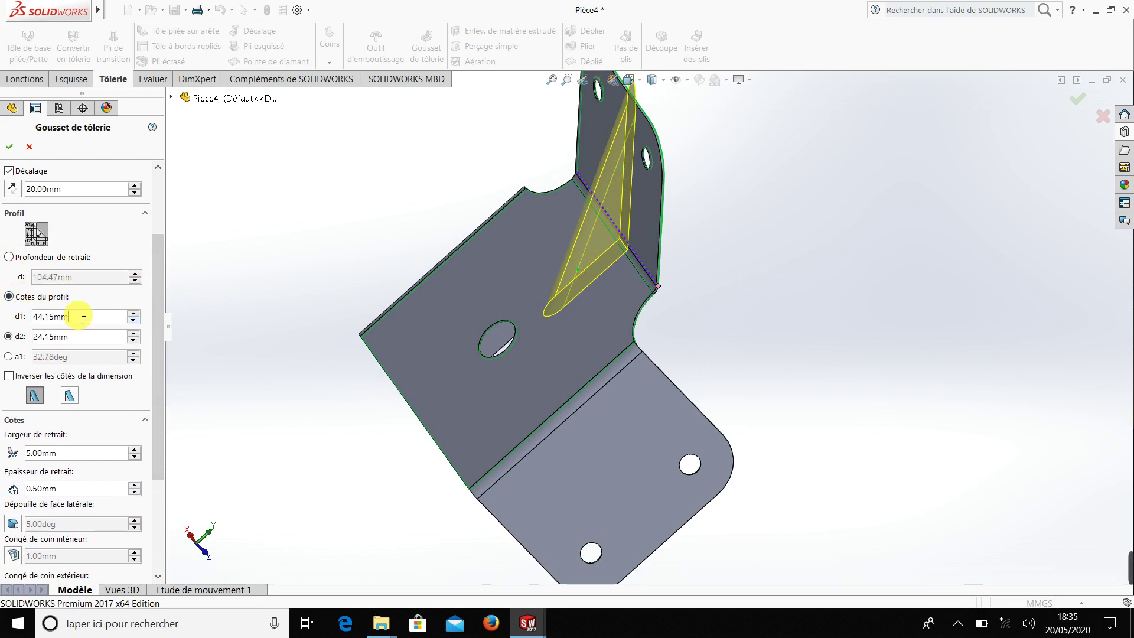
pyautogui.moveTo(84, 320); pyautogui.dragTo(37, 319)
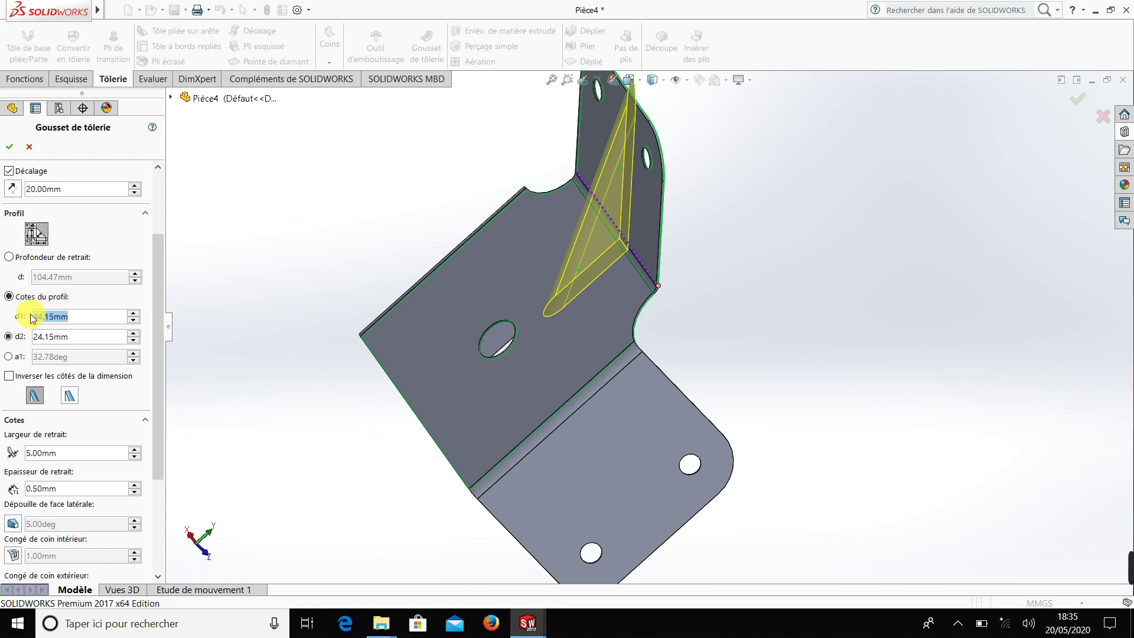
pyautogui.write('10')
pyautogui.press('Return')
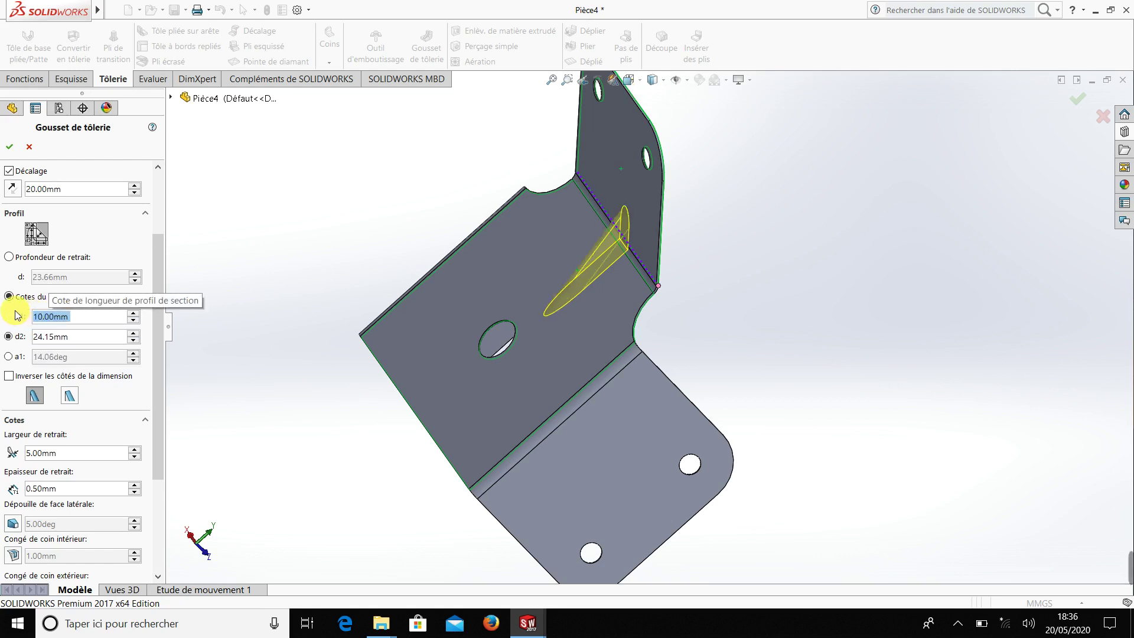
pyautogui.write('20')
pyautogui.press('Return')
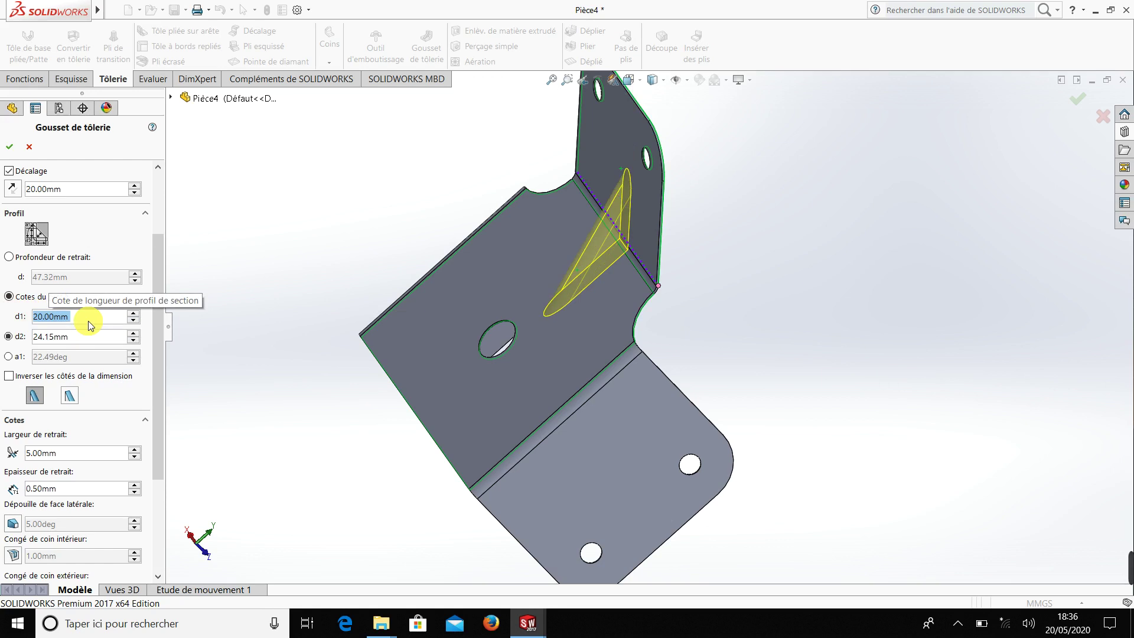
# Set the second gusset profile dimension to 20 mm and inspect the preview.
pyautogui.click(136, 342)
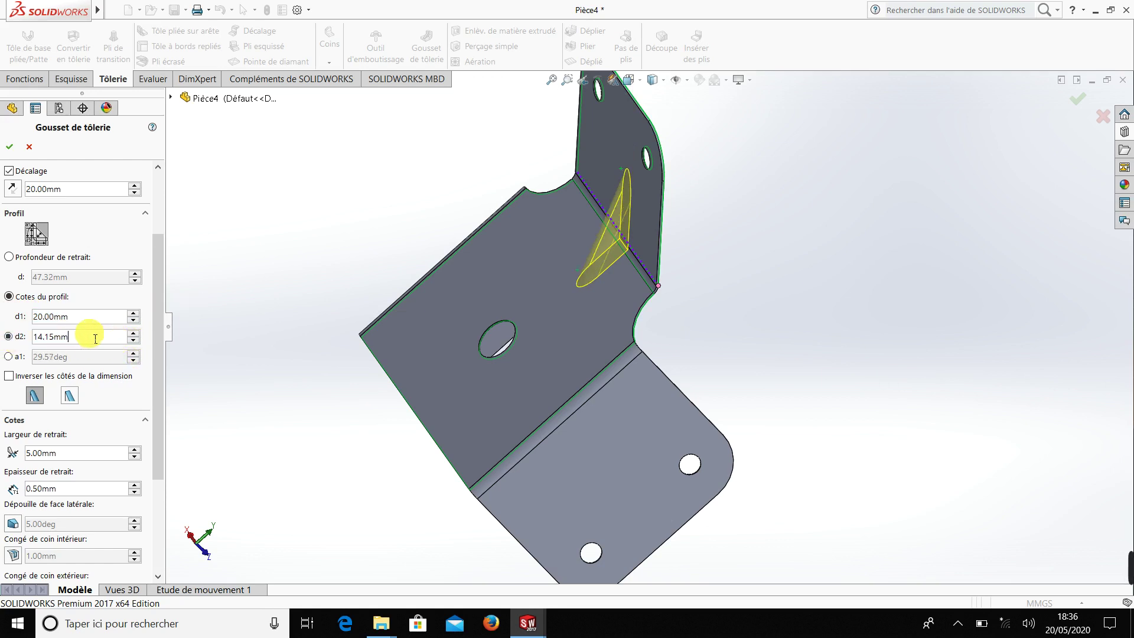
pyautogui.moveTo(95, 338); pyautogui.dragTo(43, 333)
pyautogui.write('20')
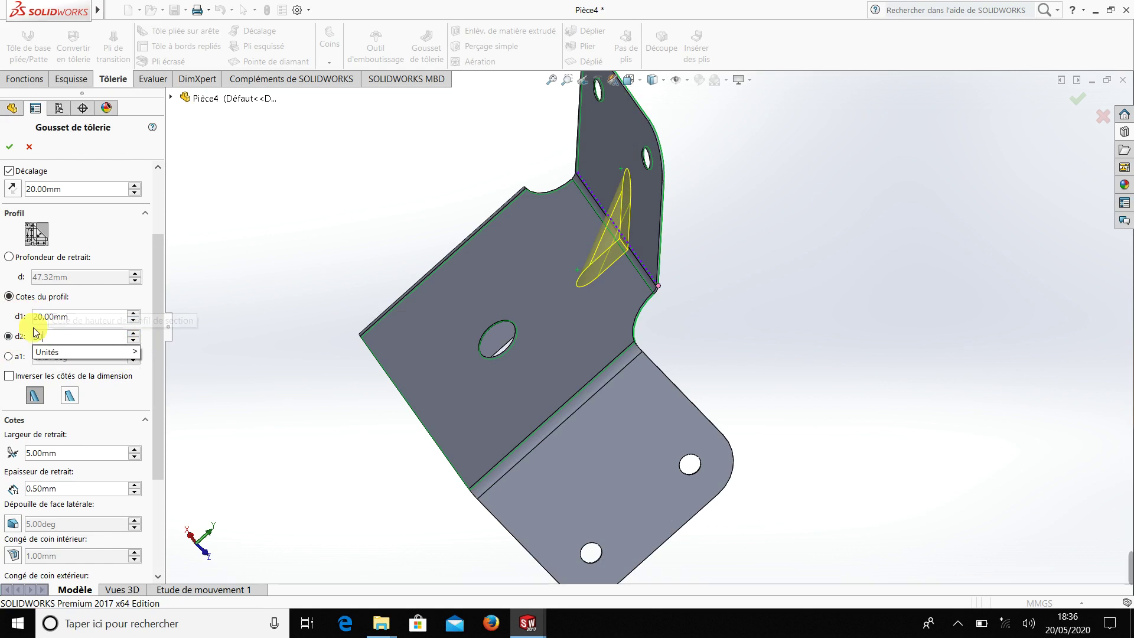
pyautogui.press('Return')
pyautogui.moveTo(490, 328)
pyautogui.mouseDown(button='middle')
pyautogui.moveTo(549, 241)
pyautogui.moveTo(496, 278)
pyautogui.moveTo(576, 285)
pyautogui.moveTo(541, 307)
pyautogui.mouseUp(button='middle')
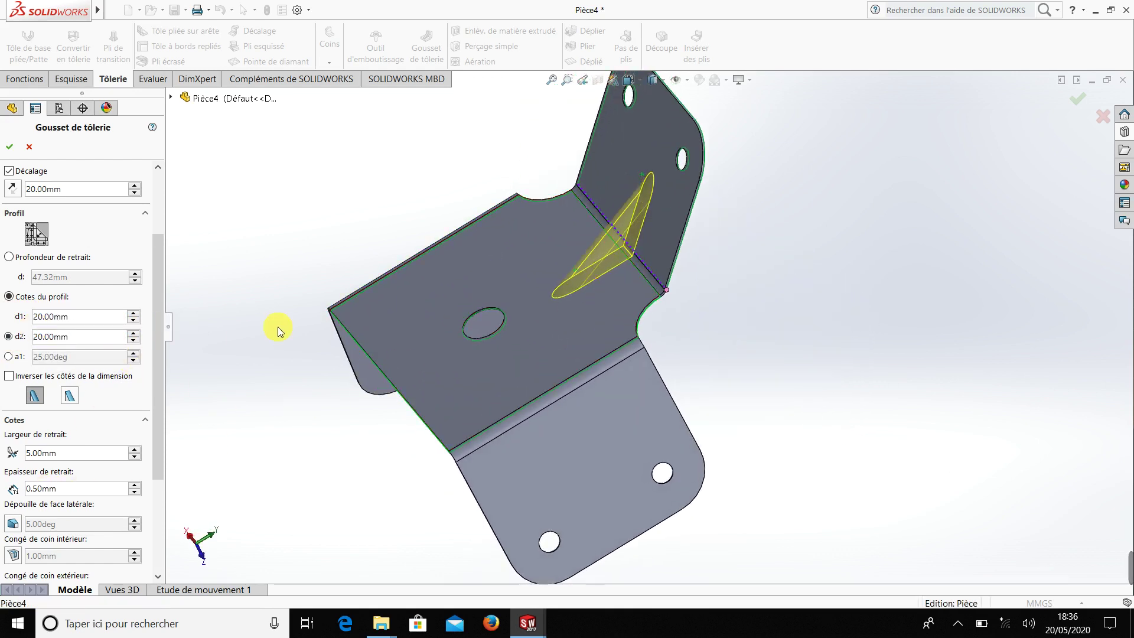
pyautogui.moveTo(236, 387); pyautogui.dragTo(398, 376, button='middle')
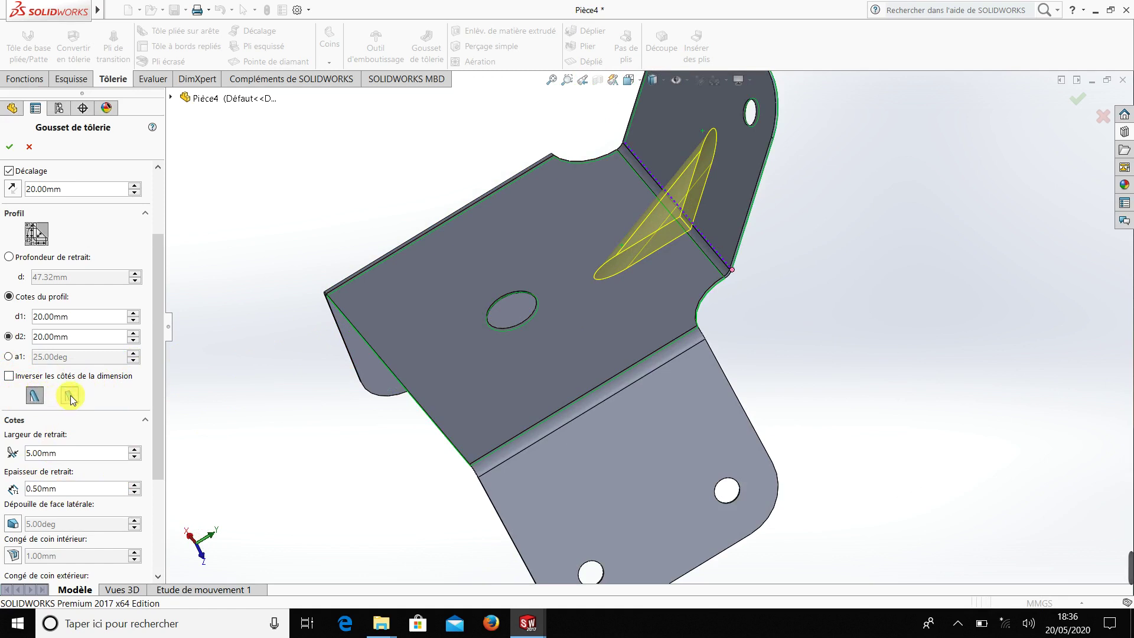
# Keep a rounded gusset profile with a 5 mm width after trying alternatives.
pyautogui.click(70, 396)
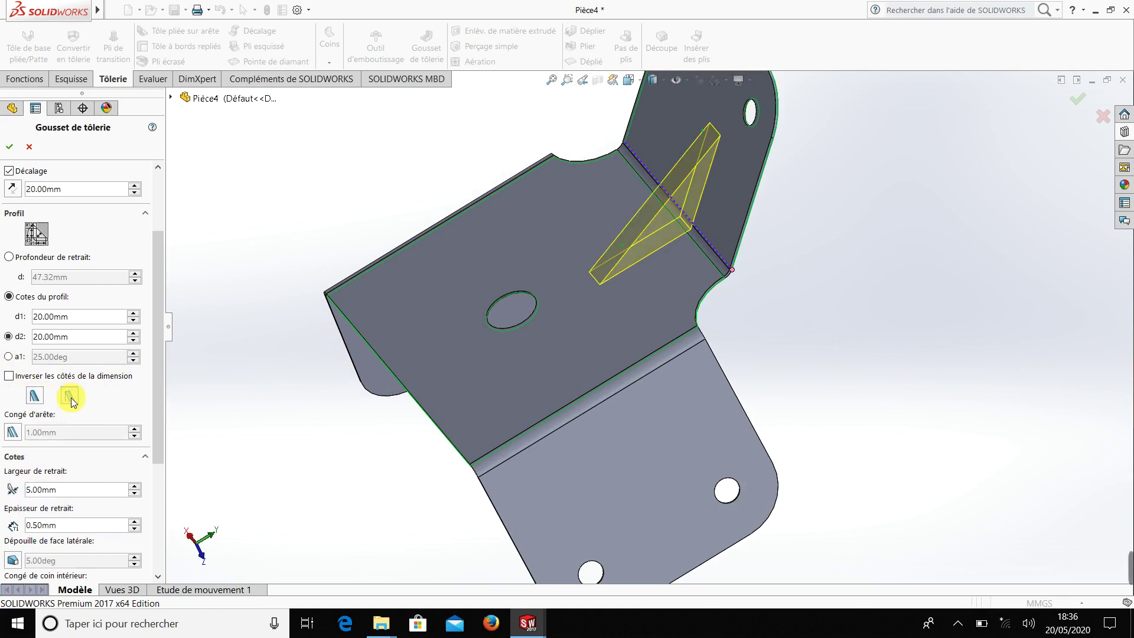
pyautogui.click(37, 397)
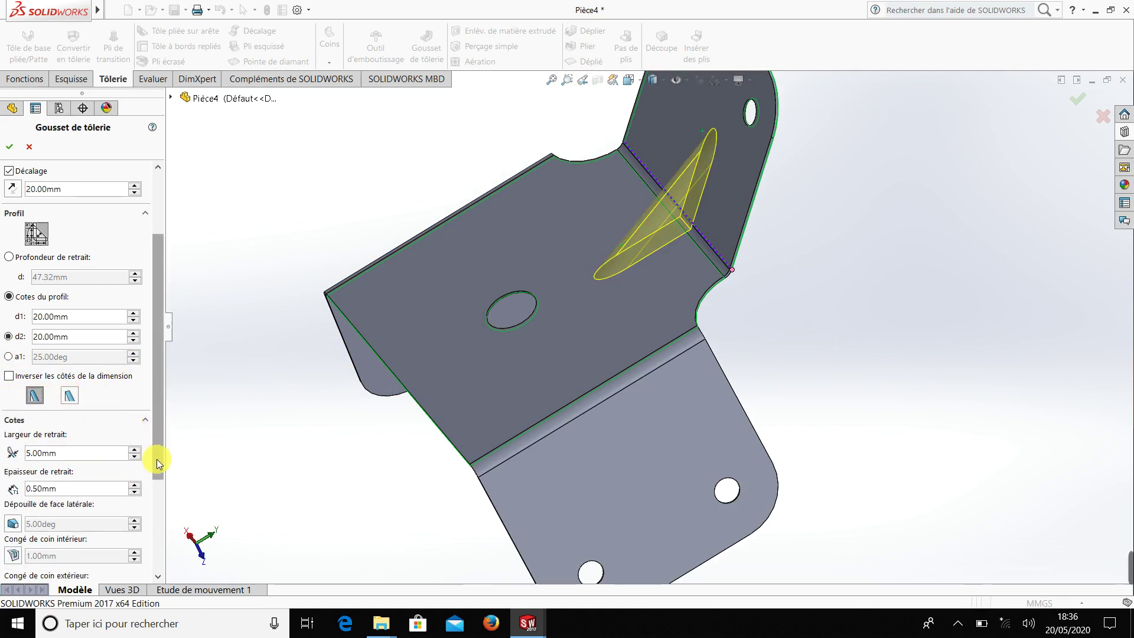
pyautogui.moveTo(155, 449); pyautogui.dragTo(155, 514)
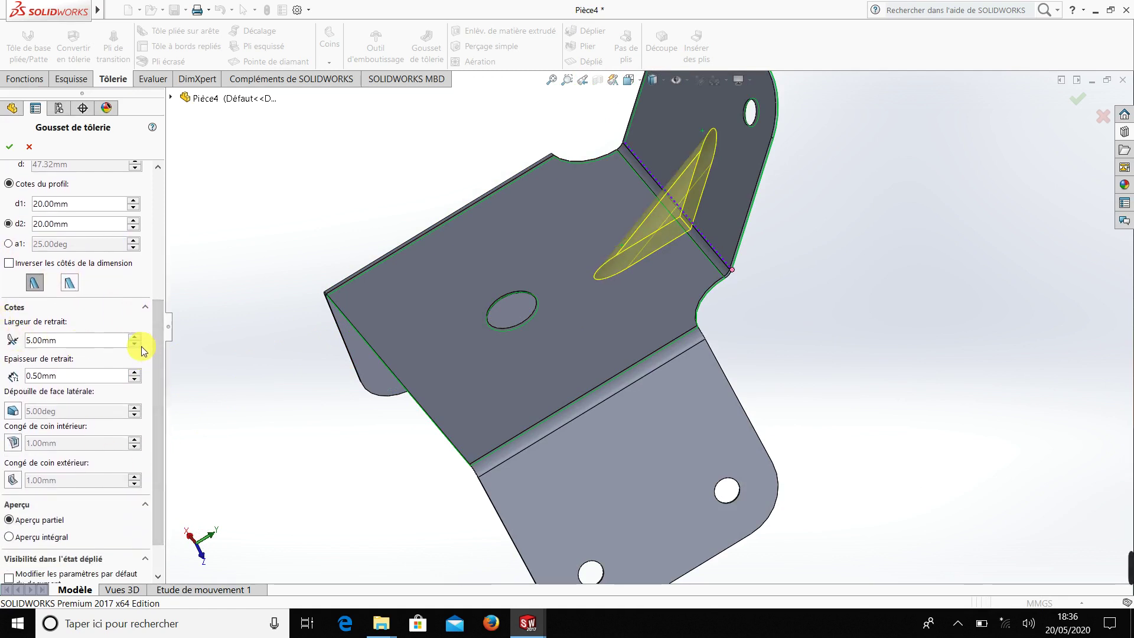
pyautogui.click(136, 336)
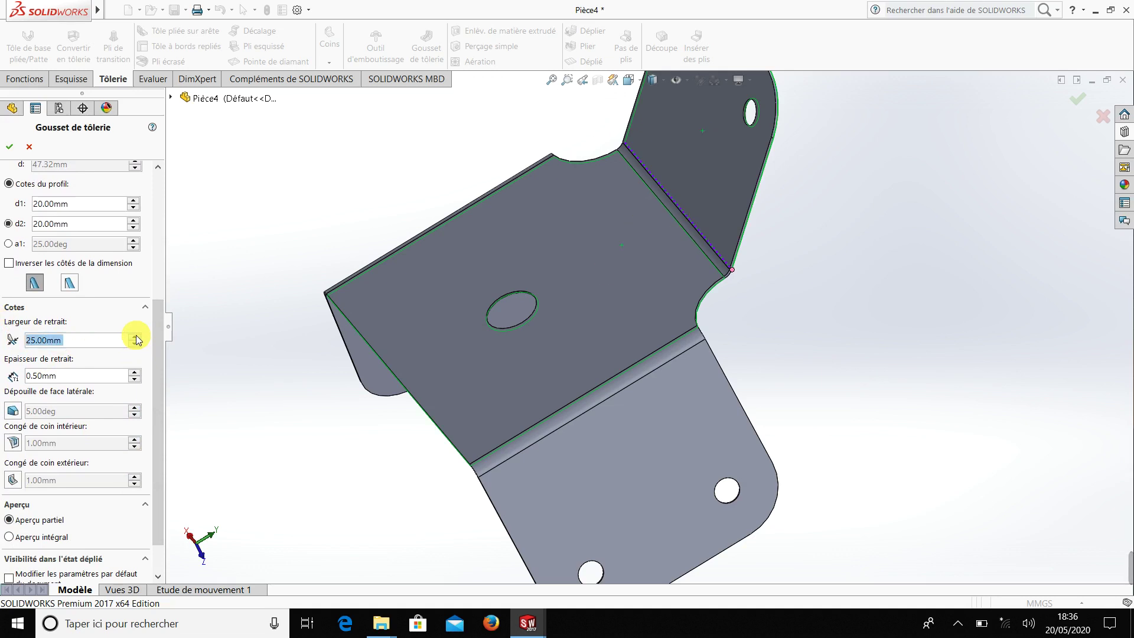
pyautogui.click(136, 347)
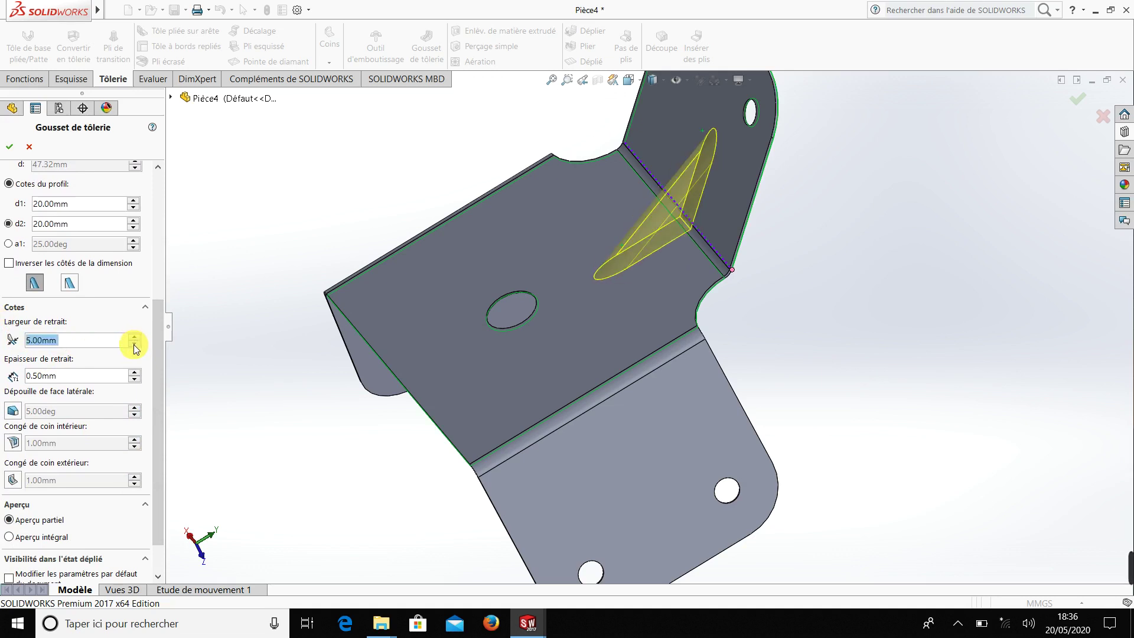
pyautogui.moveTo(197, 391); pyautogui.dragTo(185, 372, button='middle')
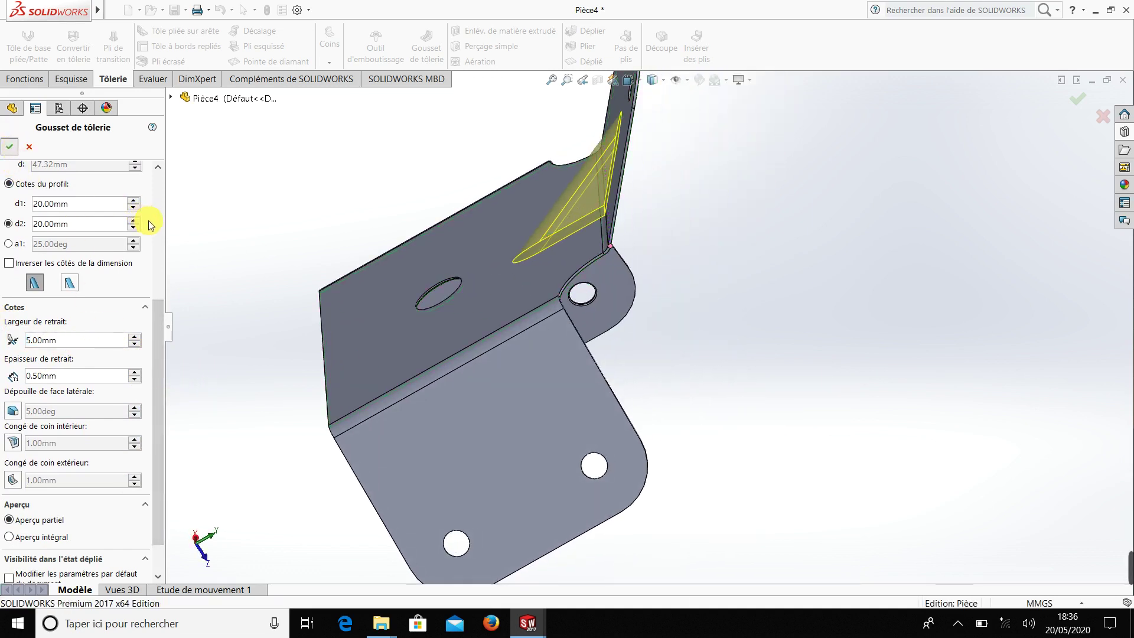
# Finish the gusset and orbit to view the bracket base from above.
pyautogui.moveTo(316, 384); pyautogui.dragTo(480, 251, button='middle')
pyautogui.scroll(-3, 603, 271)
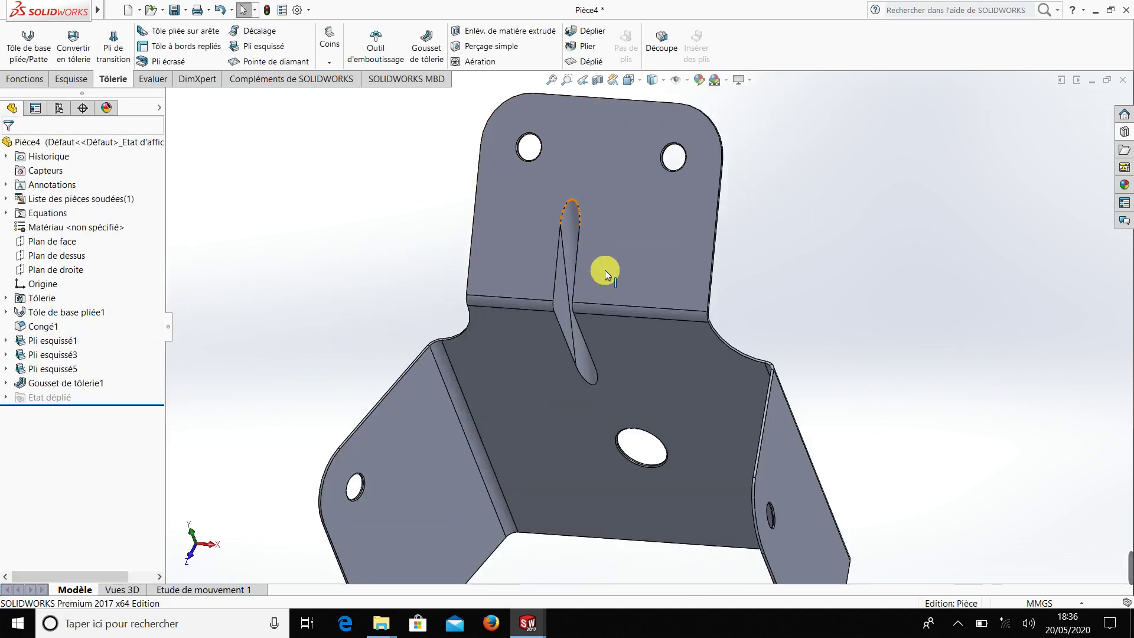
pyautogui.scroll(-3, 654, 329)
pyautogui.scroll(2, 591, 291)
pyautogui.moveTo(591, 290)
pyautogui.mouseDown(button='middle')
pyautogui.moveTo(696, 397)
pyautogui.moveTo(638, 355)
pyautogui.moveTo(495, 147)
pyautogui.mouseUp(button='middle')
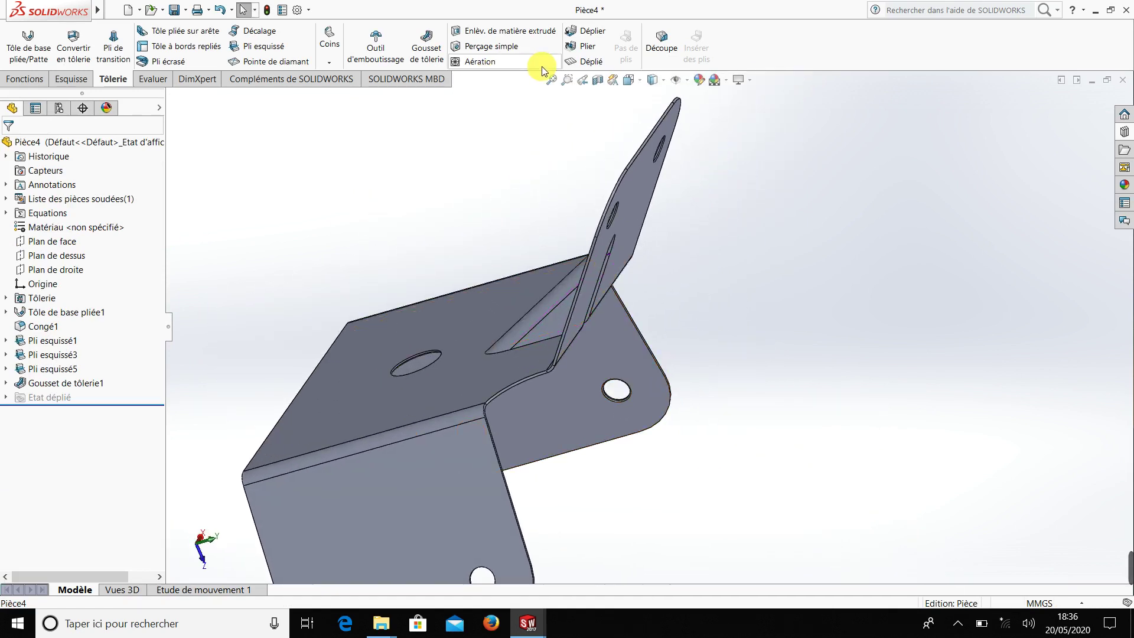
# Flatten the bracket to view its flat pattern, then fold it back.
pyautogui.click(582, 62)
pyautogui.press('Up')
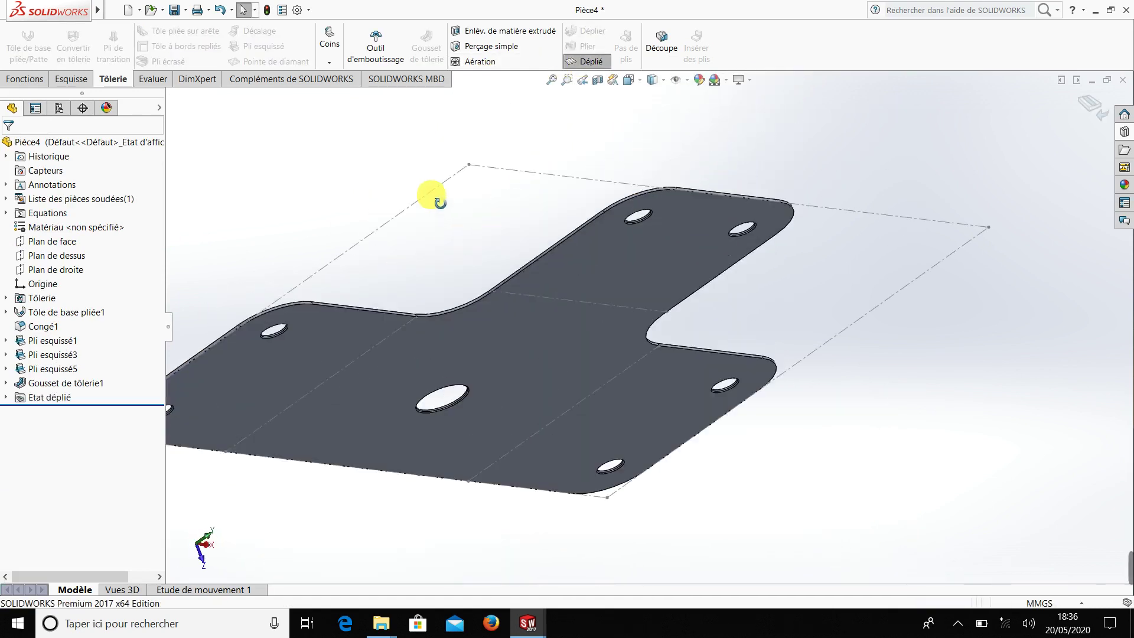
pyautogui.press('Up')
pyautogui.press('Up')
pyautogui.click(588, 64)
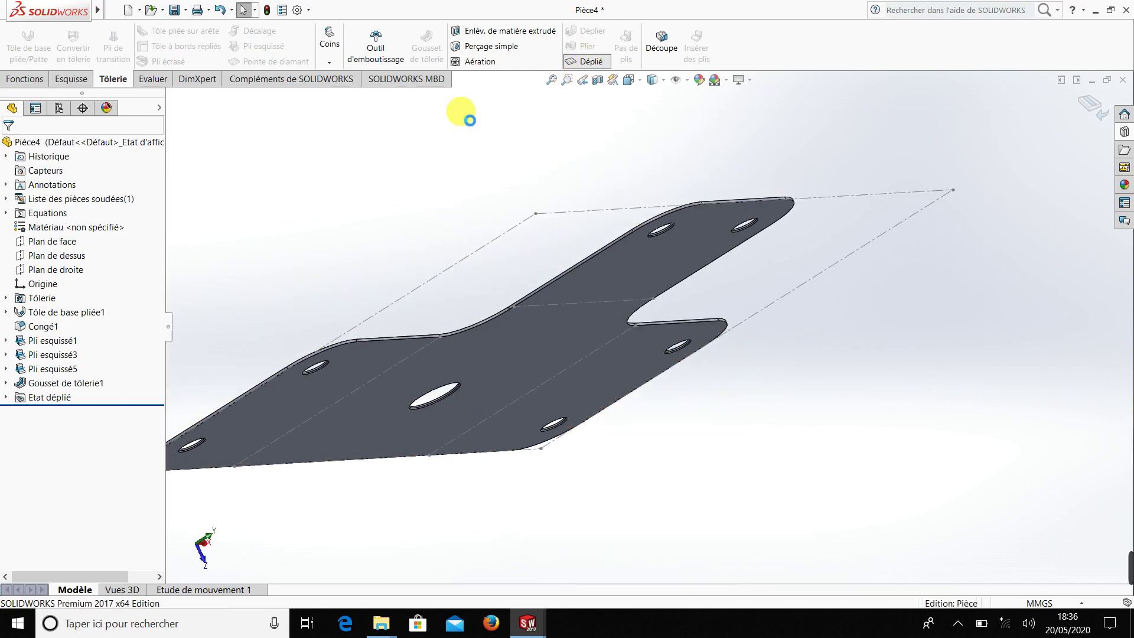
pyautogui.moveTo(405, 233)
pyautogui.mouseDown(button='middle')
pyautogui.moveTo(463, 271)
pyautogui.moveTo(608, 321)
pyautogui.moveTo(555, 254)
pyautogui.moveTo(597, 398)
pyautogui.moveTo(732, 286)
pyautogui.moveTo(694, 254)
pyautogui.moveTo(577, 354)
pyautogui.moveTo(517, 355)
pyautogui.moveTo(485, 284)
pyautogui.mouseUp(button='middle')
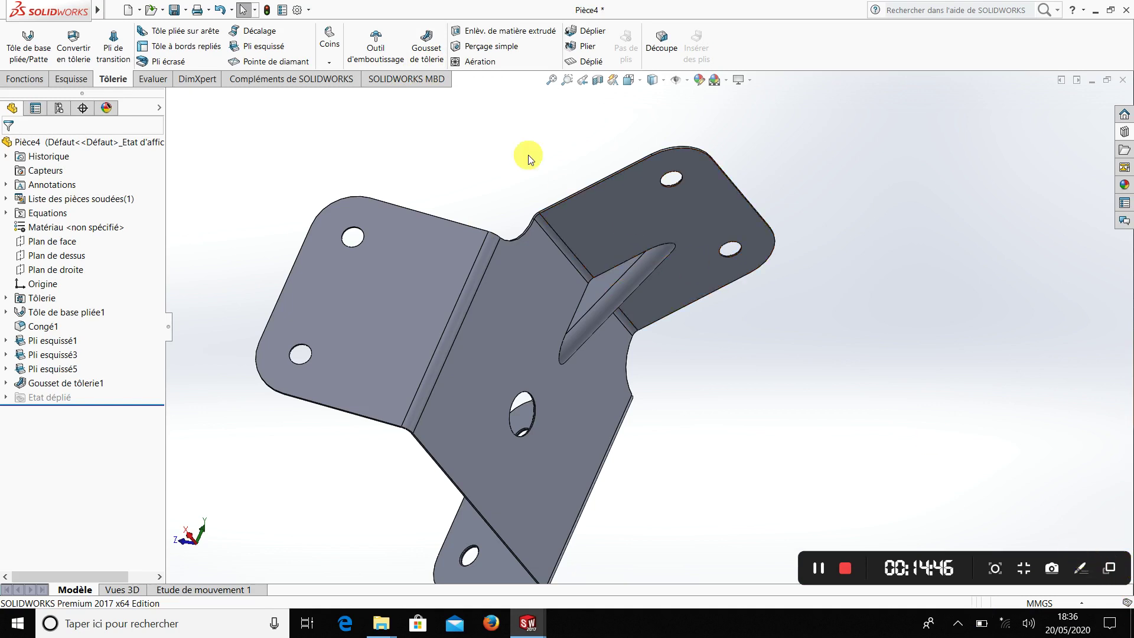
# Start a second gusset on two faces with a 20 mm offset.
pyautogui.click(426, 53)
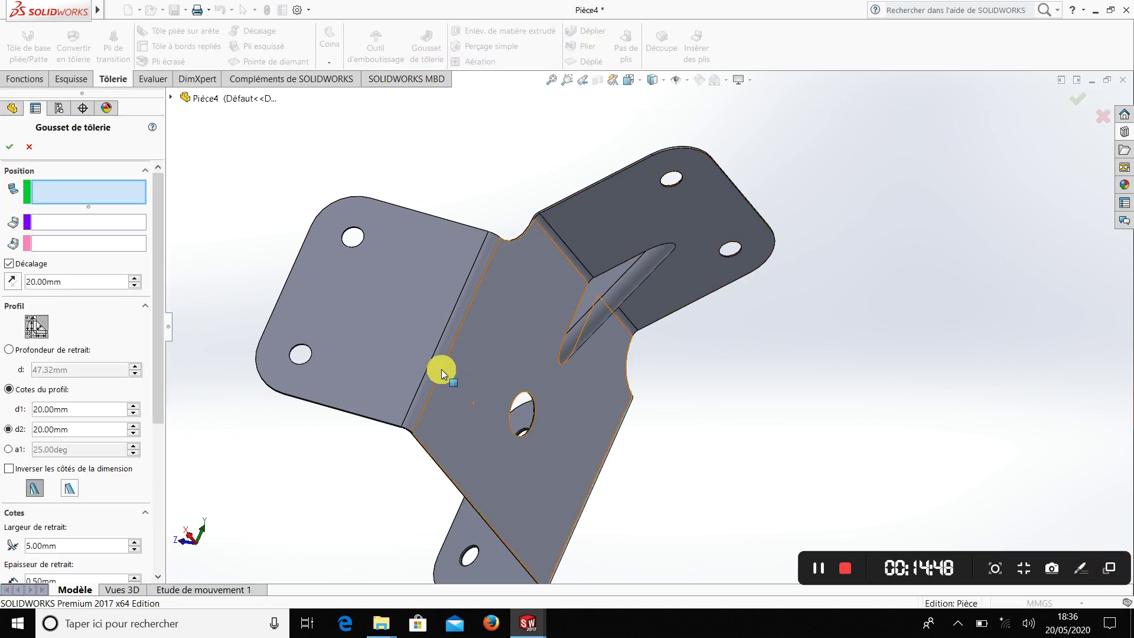
pyautogui.click(410, 320)
pyautogui.click(476, 355)
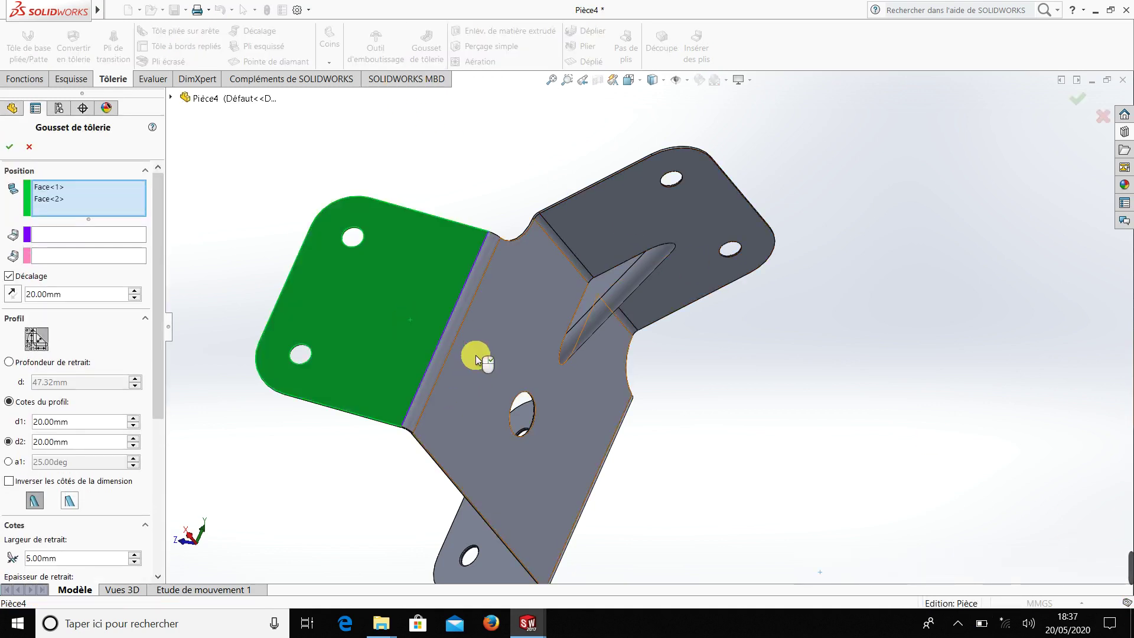
pyautogui.moveTo(320, 370)
pyautogui.mouseDown(button='middle')
pyautogui.moveTo(354, 253)
pyautogui.moveTo(286, 431)
pyautogui.moveTo(582, 279)
pyautogui.moveTo(534, 311)
pyautogui.mouseUp(button='middle')
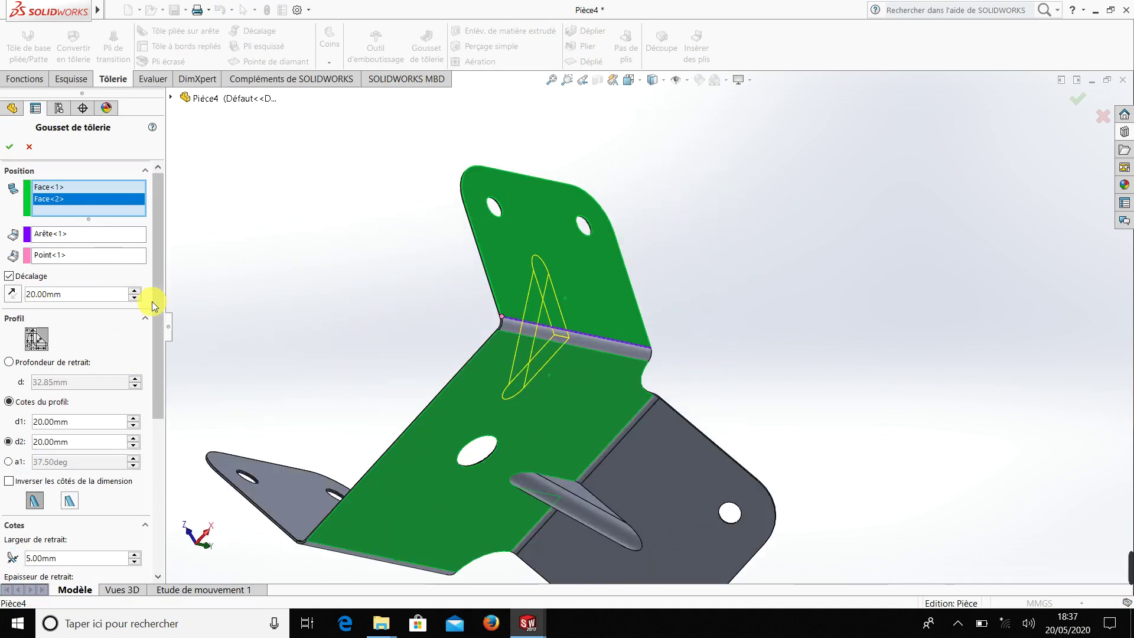
pyautogui.click(134, 290)
pyautogui.click(134, 290)
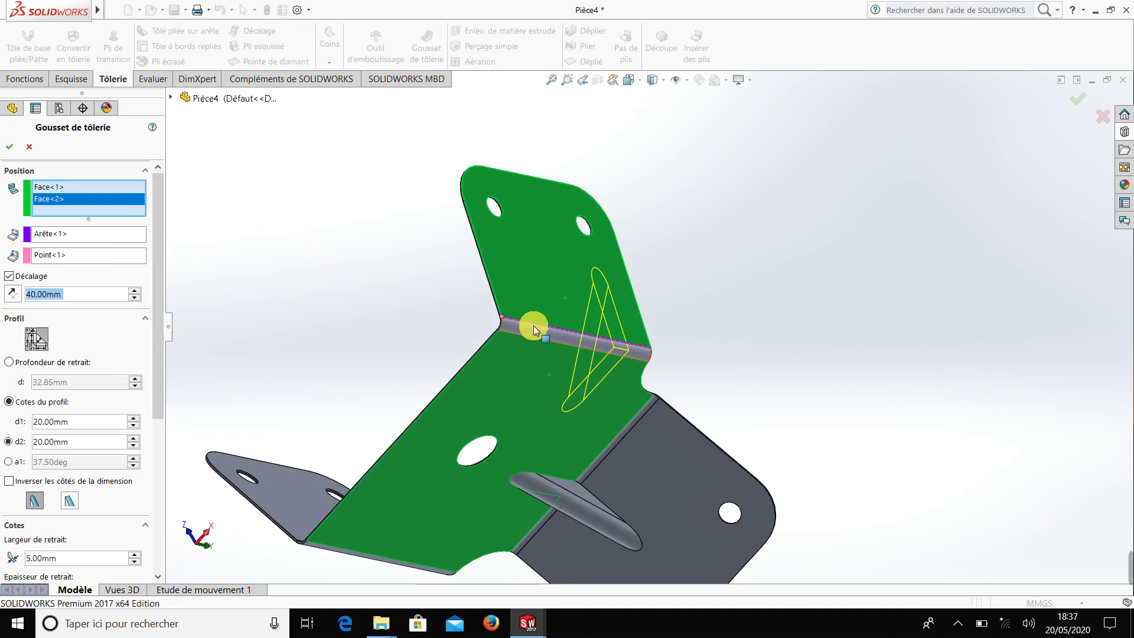
pyautogui.click(134, 297)
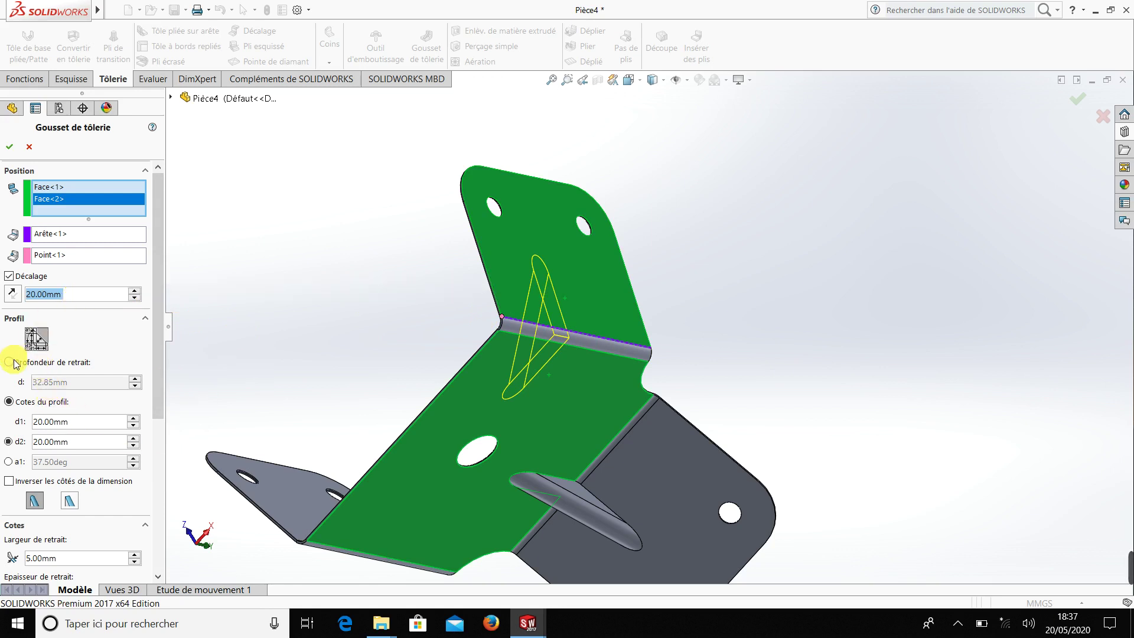
# Set both gusset profile sides d1 and d2 to 20 mm.
pyautogui.moveTo(228, 444); pyautogui.dragTo(634, 423, button='middle')
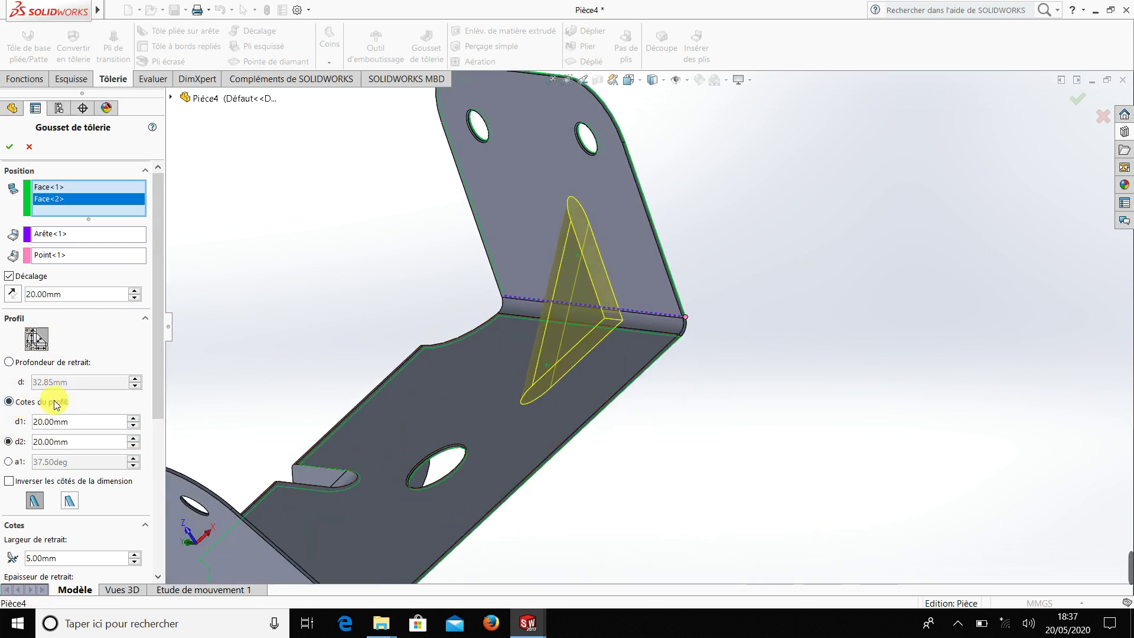
pyautogui.click(134, 419)
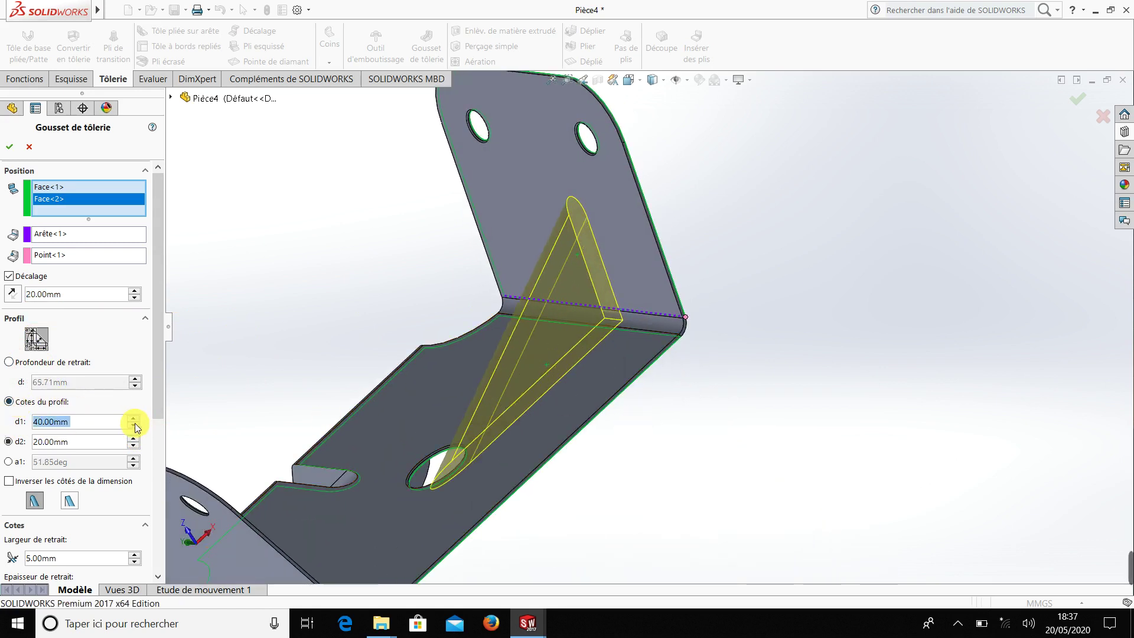
pyautogui.click(134, 426)
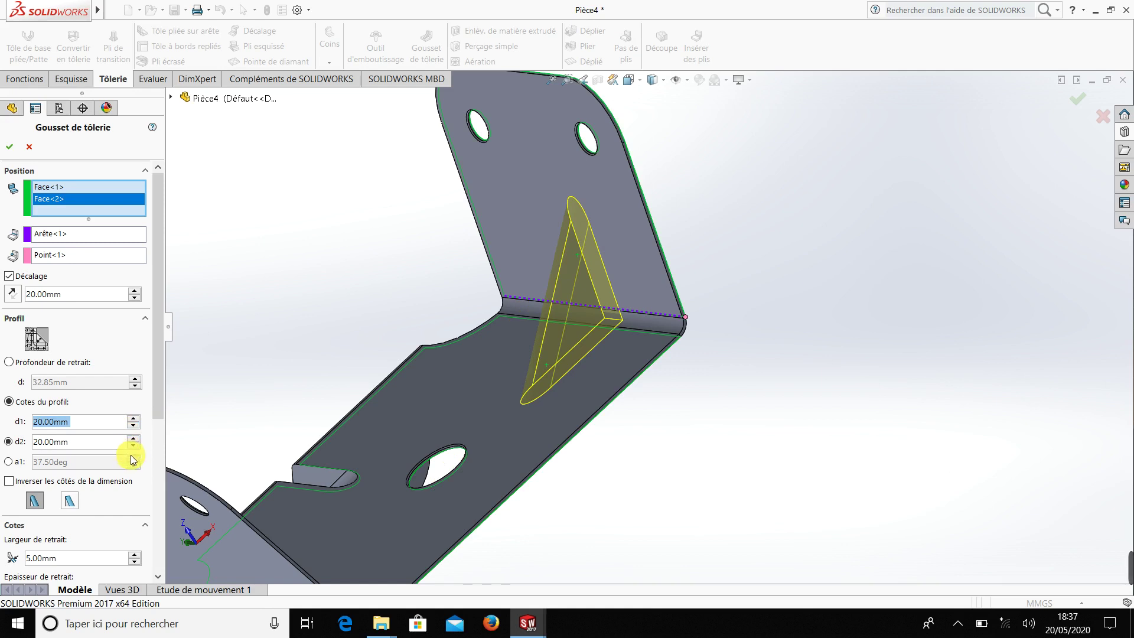
pyautogui.click(134, 438)
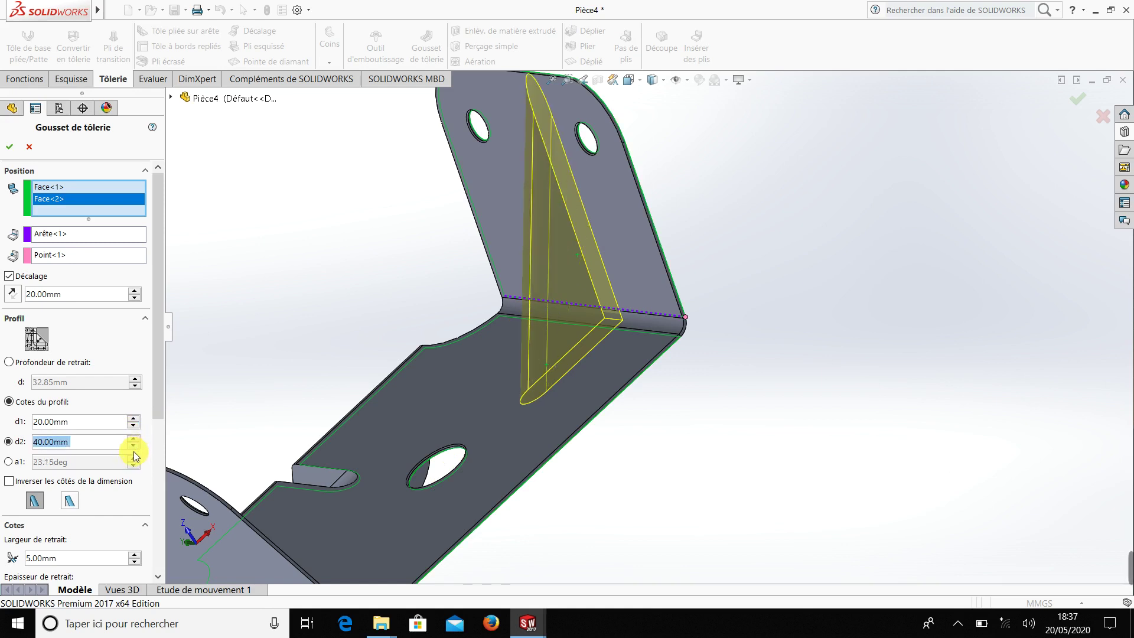
pyautogui.click(134, 448)
pyautogui.click(134, 447)
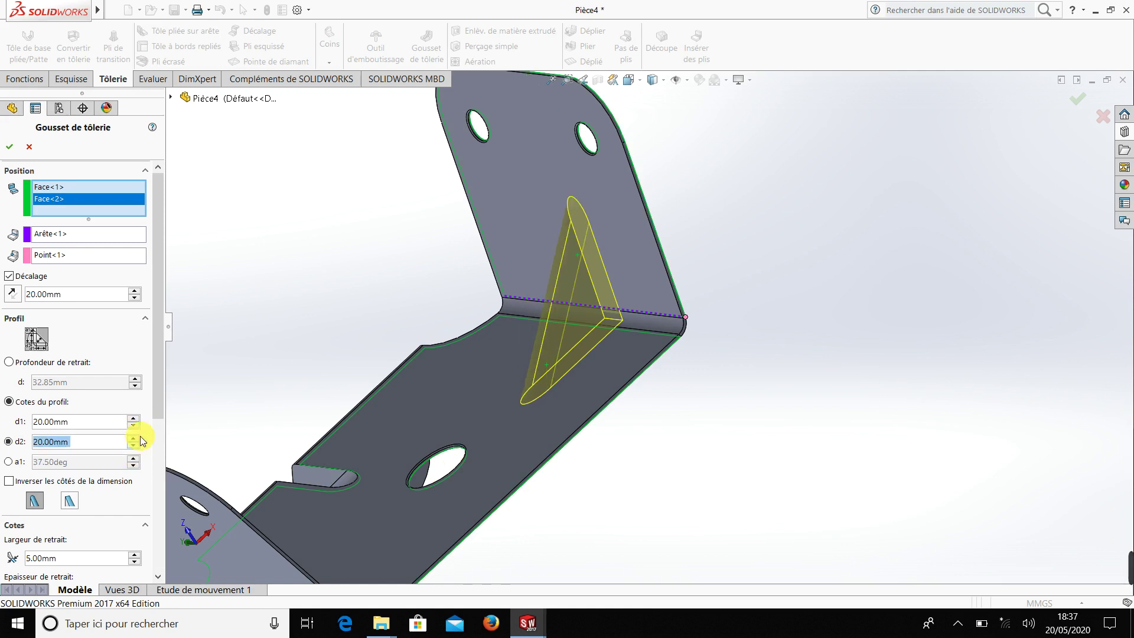
pyautogui.scroll(-3, 159, 426)
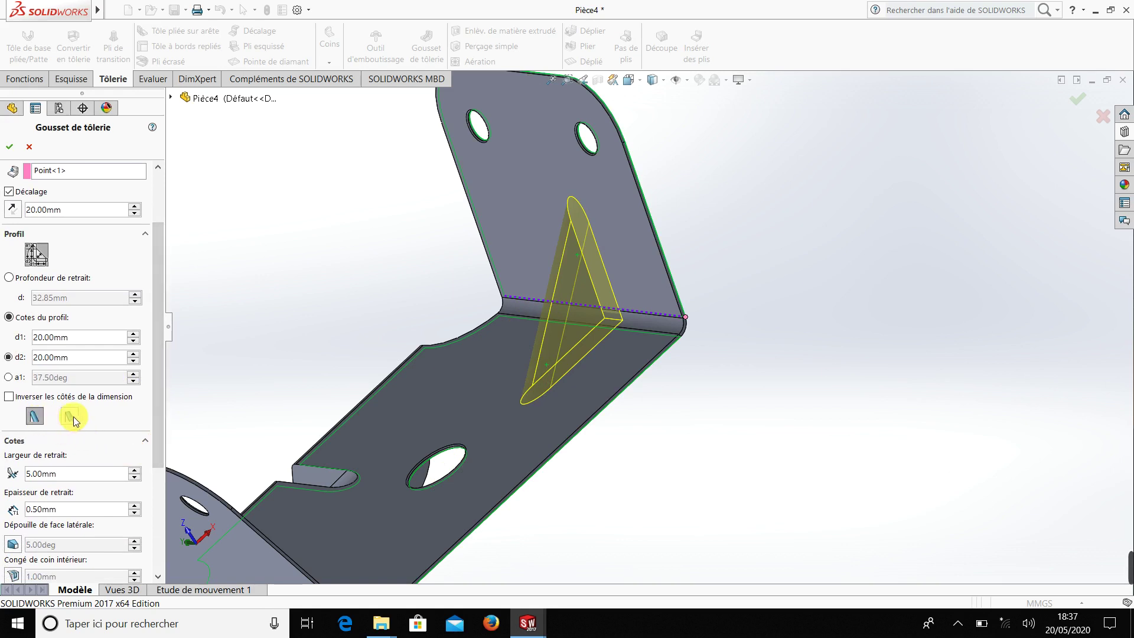
# Give the second gusset a flat-edged profile and confirm it.
pyautogui.click(73, 418)
pyautogui.click(43, 418)
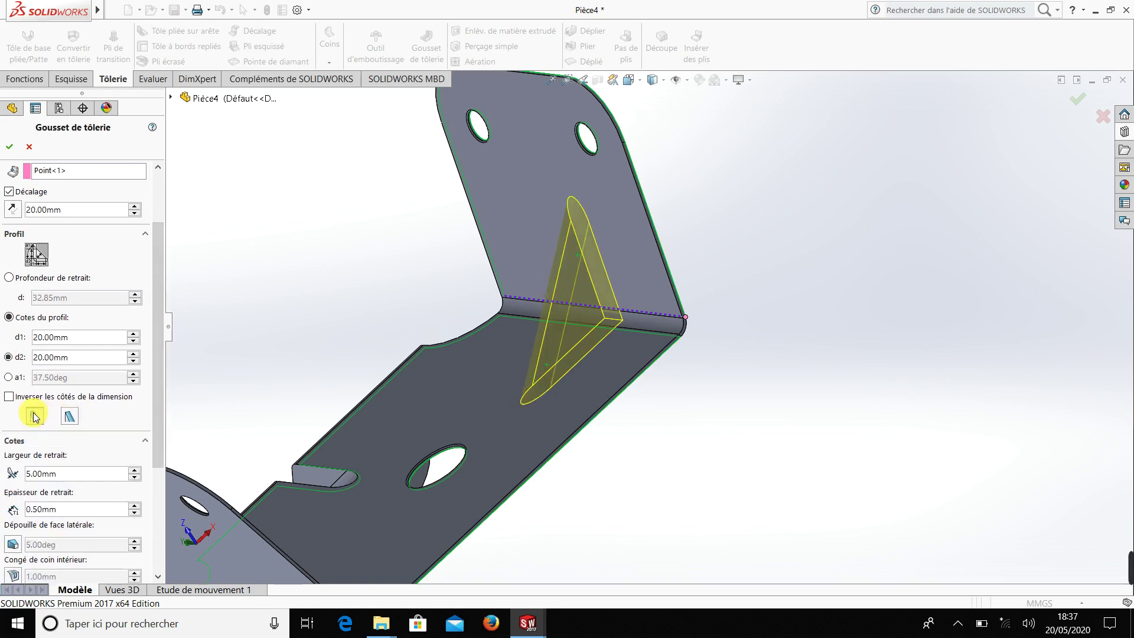
pyautogui.click(73, 417)
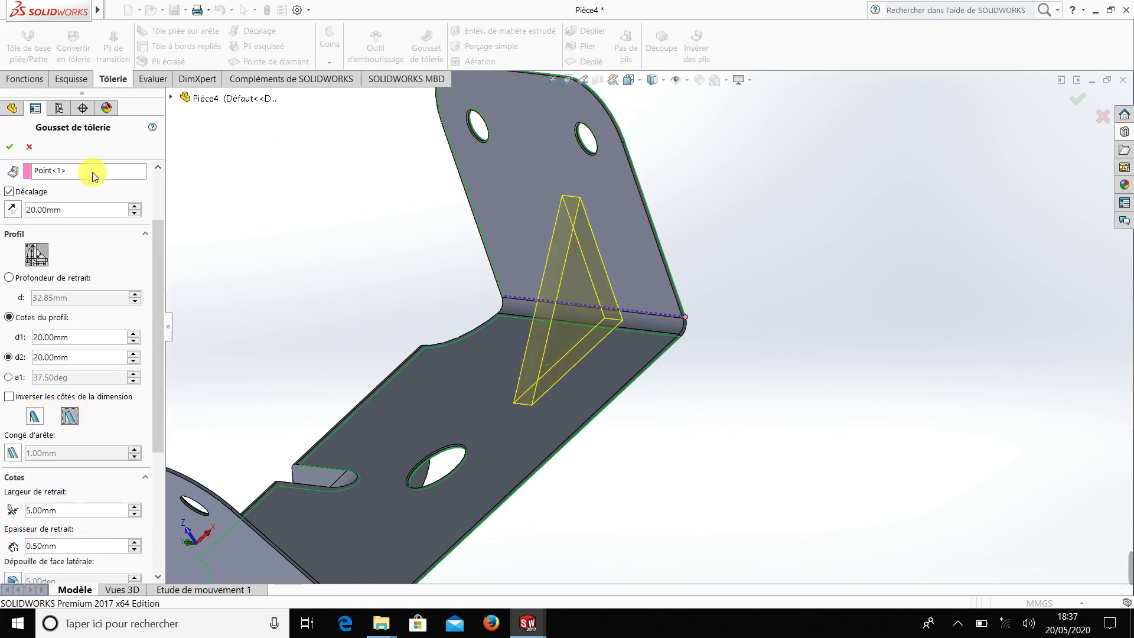
pyautogui.click(8, 148)
pyautogui.scroll(5, 380, 322)
pyautogui.moveTo(379, 322)
pyautogui.mouseDown(button='middle')
pyautogui.moveTo(433, 355)
pyautogui.moveTo(333, 427)
pyautogui.moveTo(301, 425)
pyautogui.moveTo(348, 355)
pyautogui.moveTo(488, 347)
pyautogui.moveTo(602, 307)
pyautogui.moveTo(552, 299)
pyautogui.moveTo(683, 547)
pyautogui.moveTo(715, 488)
pyautogui.moveTo(637, 269)
pyautogui.moveTo(732, 425)
pyautogui.moveTo(808, 502)
pyautogui.moveTo(799, 436)
pyautogui.moveTo(659, 244)
pyautogui.mouseUp(button='middle')
pyautogui.moveTo(628, 399)
pyautogui.mouseDown(button='middle')
pyautogui.moveTo(590, 379)
pyautogui.moveTo(671, 317)
pyautogui.moveTo(726, 208)
pyautogui.moveTo(607, 281)
pyautogui.mouseUp(button='middle')
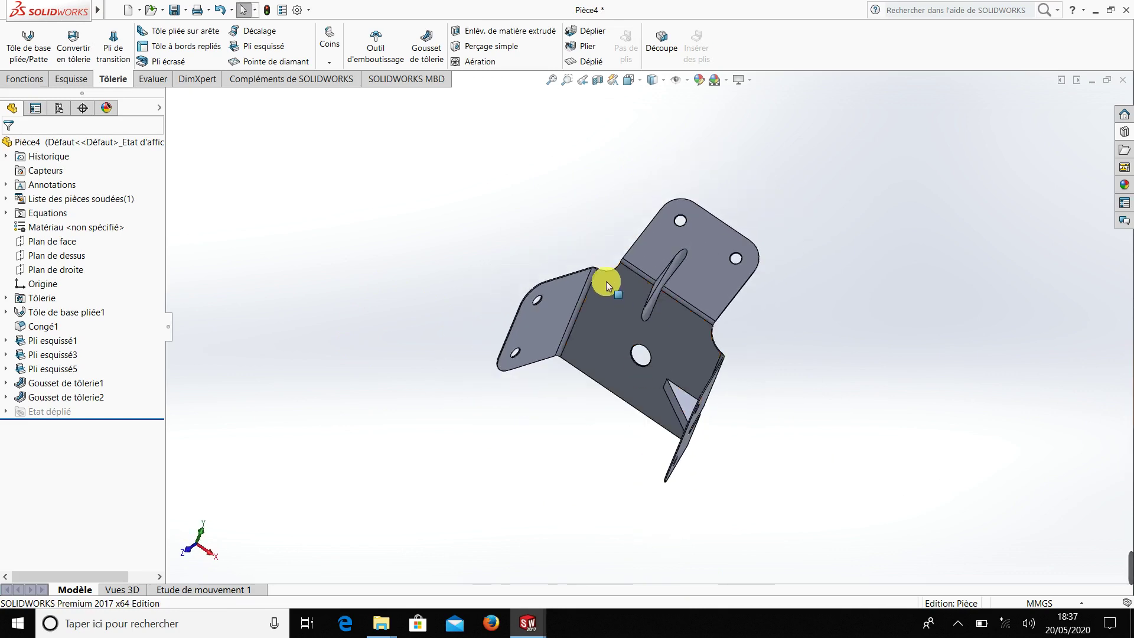
# Apply a blue colour appearance to the whole bracket.
pyautogui.click(699, 80)
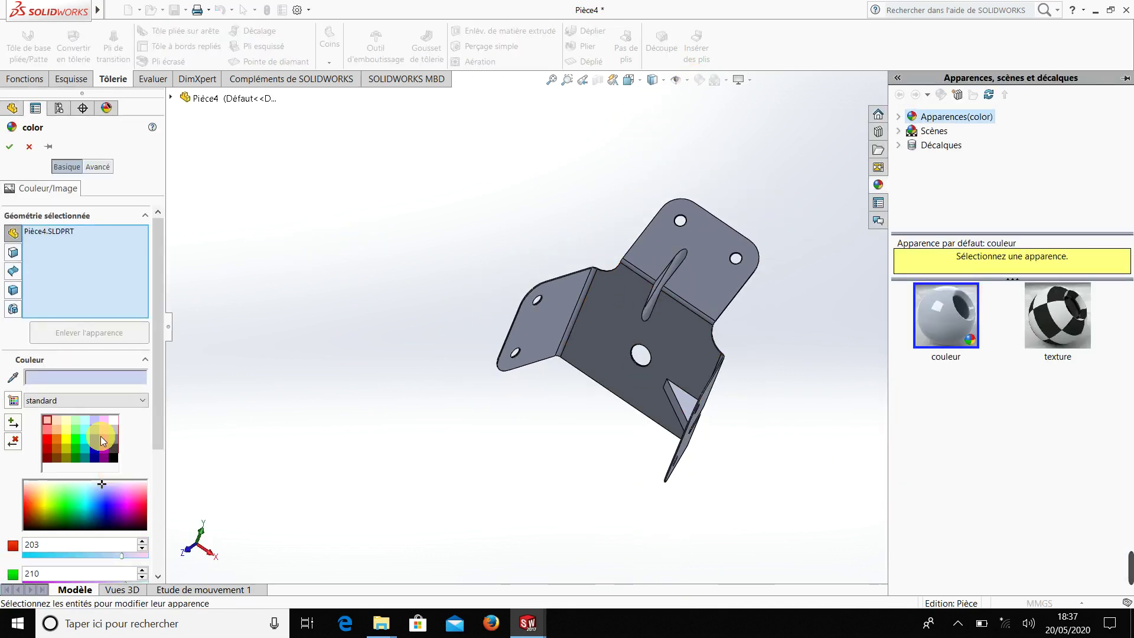
pyautogui.click(94, 438)
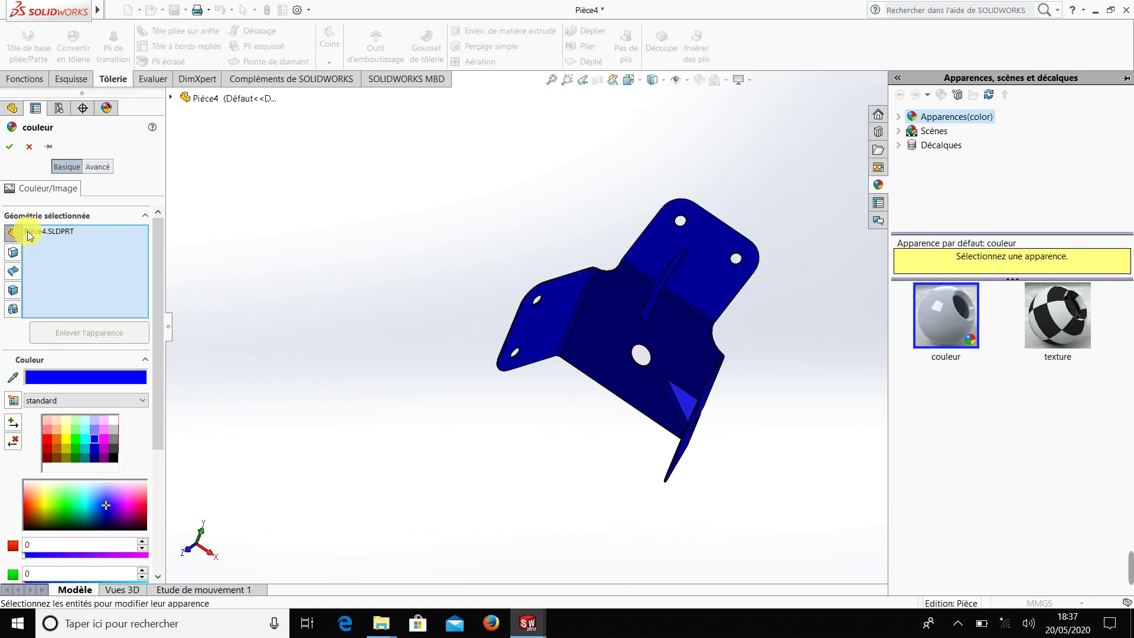
pyautogui.click(11, 146)
pyautogui.moveTo(378, 350)
pyautogui.mouseDown(button='middle')
pyautogui.moveTo(577, 469)
pyautogui.moveTo(771, 157)
pyautogui.moveTo(770, 316)
pyautogui.moveTo(790, 349)
pyautogui.moveTo(789, 398)
pyautogui.moveTo(849, 370)
pyautogui.moveTo(932, 488)
pyautogui.moveTo(717, 354)
pyautogui.moveTo(782, 509)
pyautogui.moveTo(830, 526)
pyautogui.moveTo(747, 526)
pyautogui.mouseUp(button='middle')
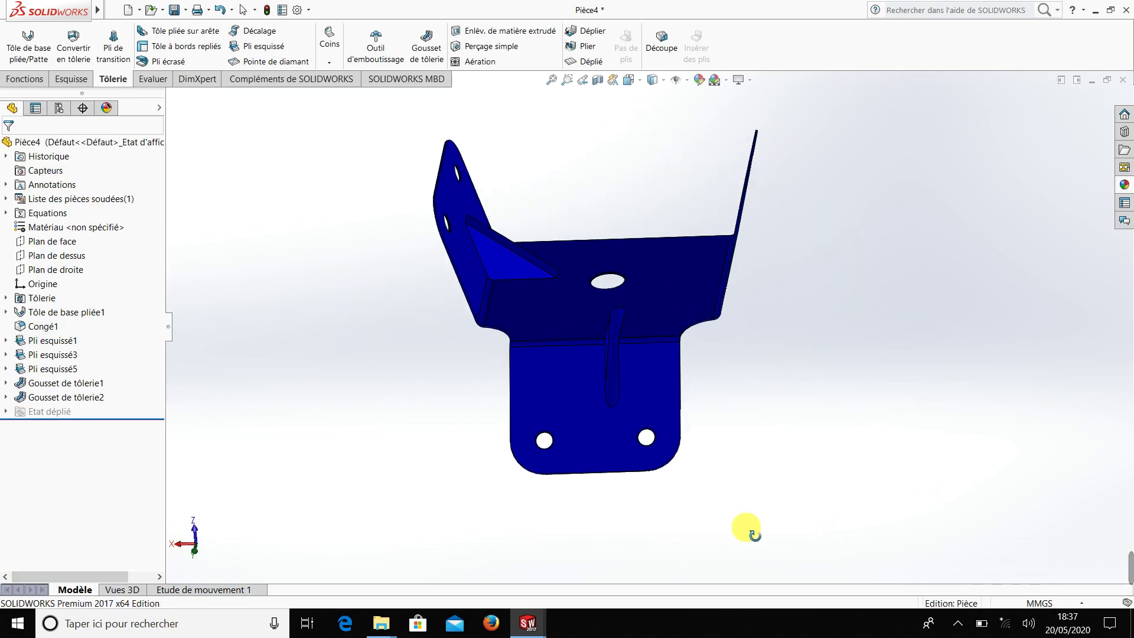
# Flatten the blue bracket into its T-shaped blank.
pyautogui.scroll(-3, 650, 269)
pyautogui.scroll(-2, 701, 337)
pyautogui.scroll(1, 728, 309)
pyautogui.moveTo(728, 311)
pyautogui.mouseDown(button='middle')
pyautogui.moveTo(797, 94)
pyautogui.moveTo(757, 337)
pyautogui.moveTo(916, 217)
pyautogui.moveTo(784, 315)
pyautogui.moveTo(785, 347)
pyautogui.moveTo(759, 367)
pyautogui.moveTo(828, 374)
pyautogui.moveTo(696, 305)
pyautogui.moveTo(619, 339)
pyautogui.moveTo(610, 436)
pyautogui.moveTo(615, 420)
pyautogui.mouseUp(button='middle')
pyautogui.scroll(3, 784, 315)
pyautogui.click(590, 62)
# View the flat pattern face-on with Normal To, then refold the bracket.
pyautogui.scroll(3, 615, 420)
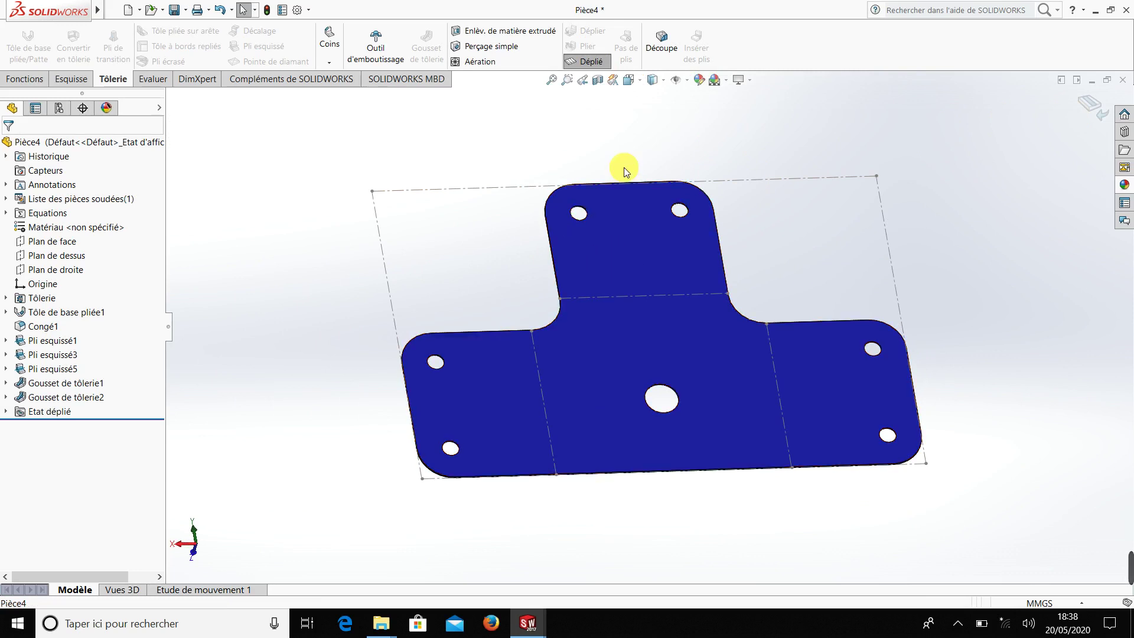
pyautogui.moveTo(632, 344)
pyautogui.mouseDown(button='middle')
pyautogui.moveTo(610, 347)
pyautogui.moveTo(636, 339)
pyautogui.mouseUp(button='middle')
pyautogui.click(636, 339)
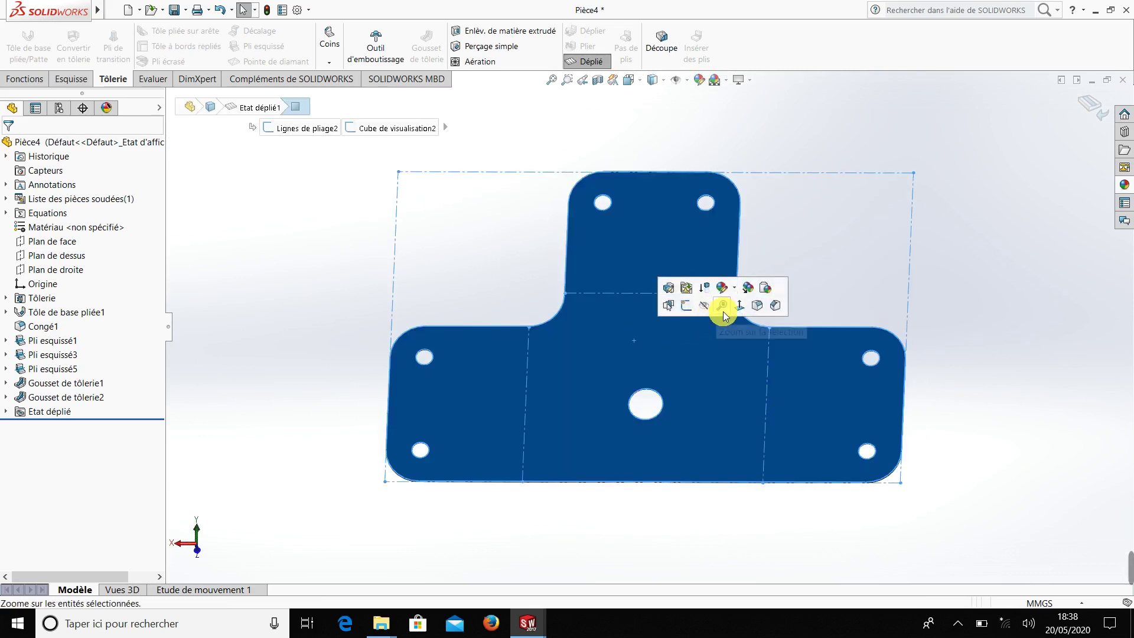
pyautogui.click(732, 309)
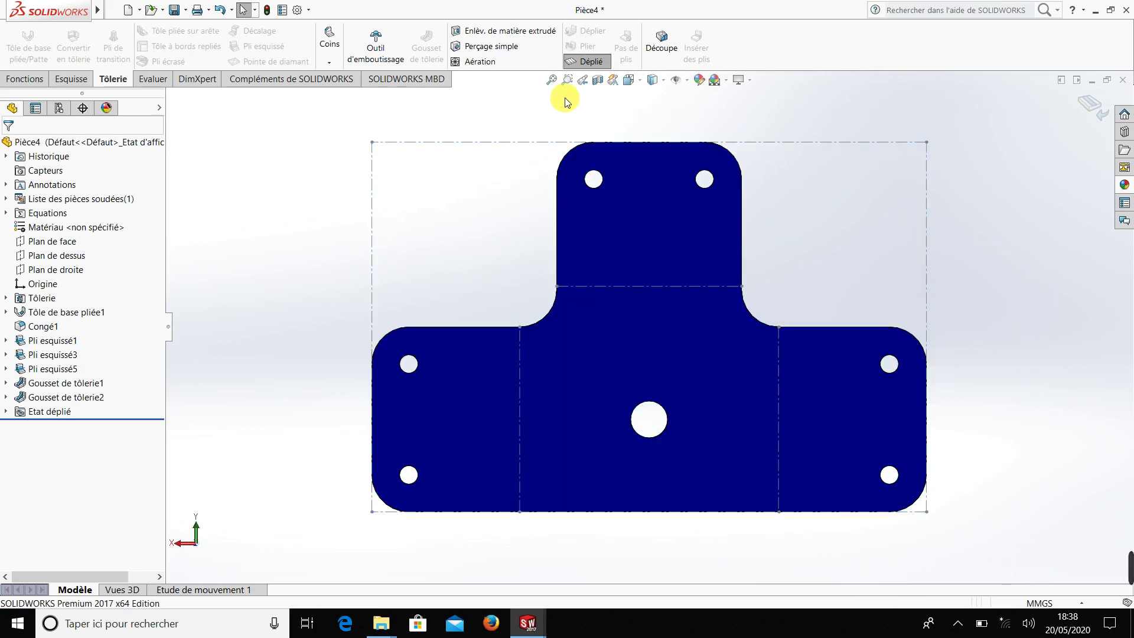
pyautogui.click(591, 61)
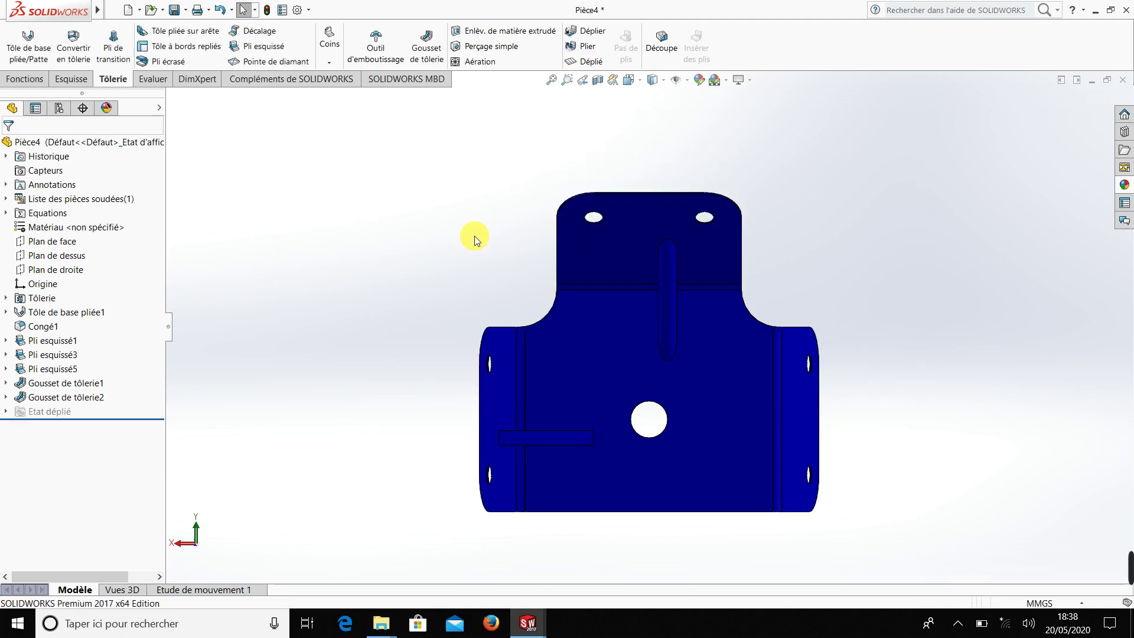
pyautogui.moveTo(473, 291); pyautogui.dragTo(486, 203, button='middle')
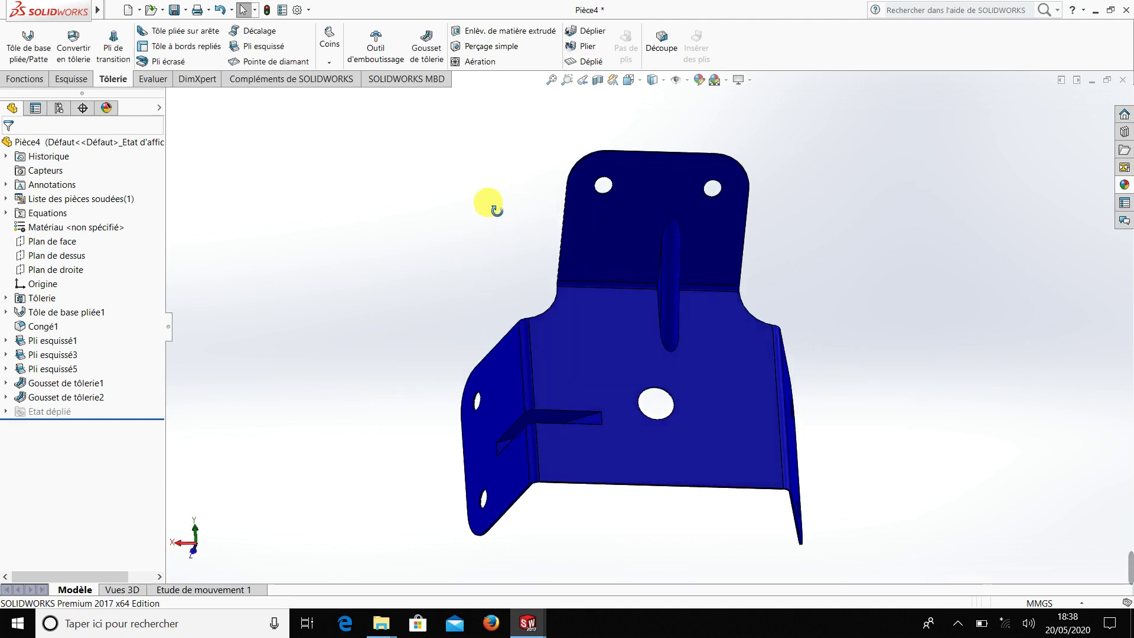
pyautogui.moveTo(595, 458)
pyautogui.mouseDown(button='middle')
pyautogui.moveTo(597, 384)
pyautogui.moveTo(673, 422)
pyautogui.moveTo(716, 401)
pyautogui.moveTo(682, 423)
pyautogui.mouseUp(button='middle')
pyautogui.scroll(-3, 704, 438)
pyautogui.scroll(2, 682, 422)
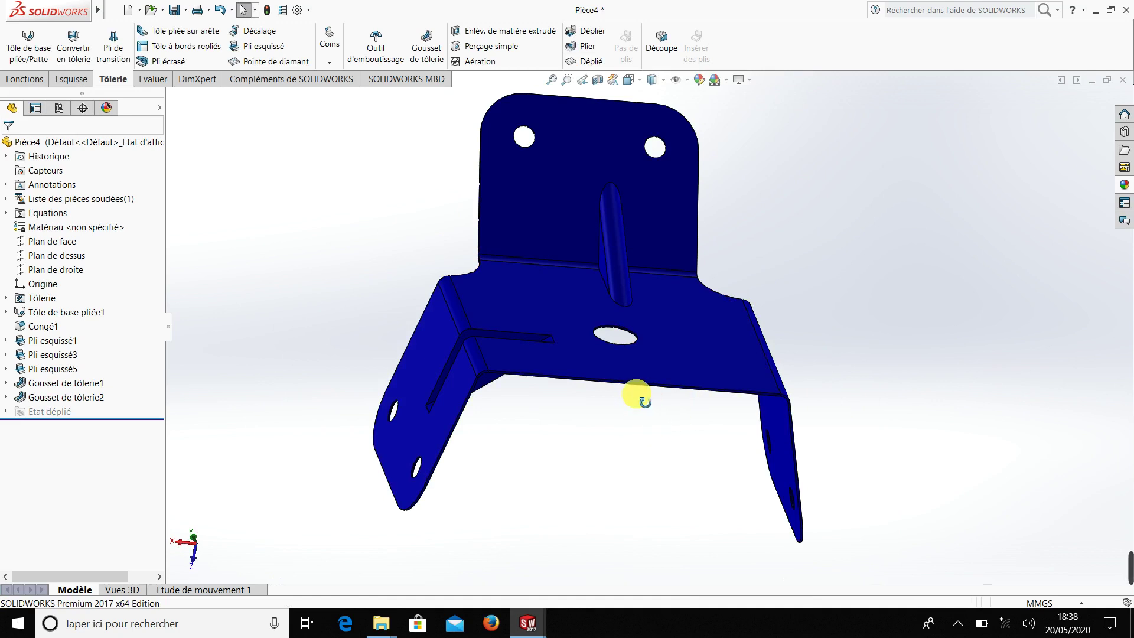
pyautogui.moveTo(643, 402); pyautogui.dragTo(604, 424, button='middle')
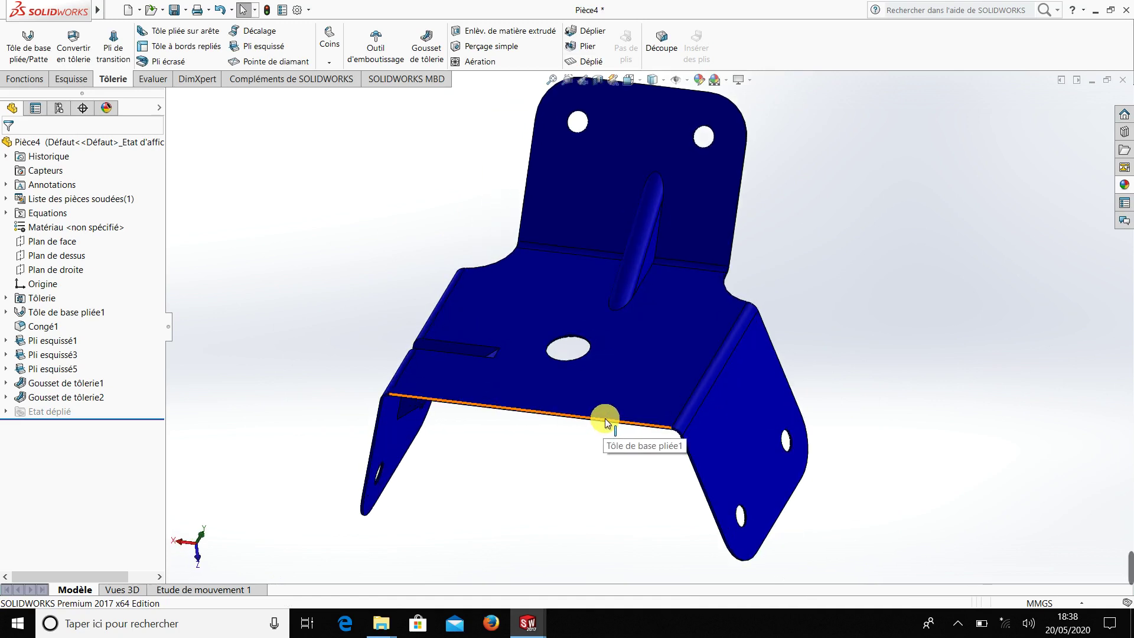